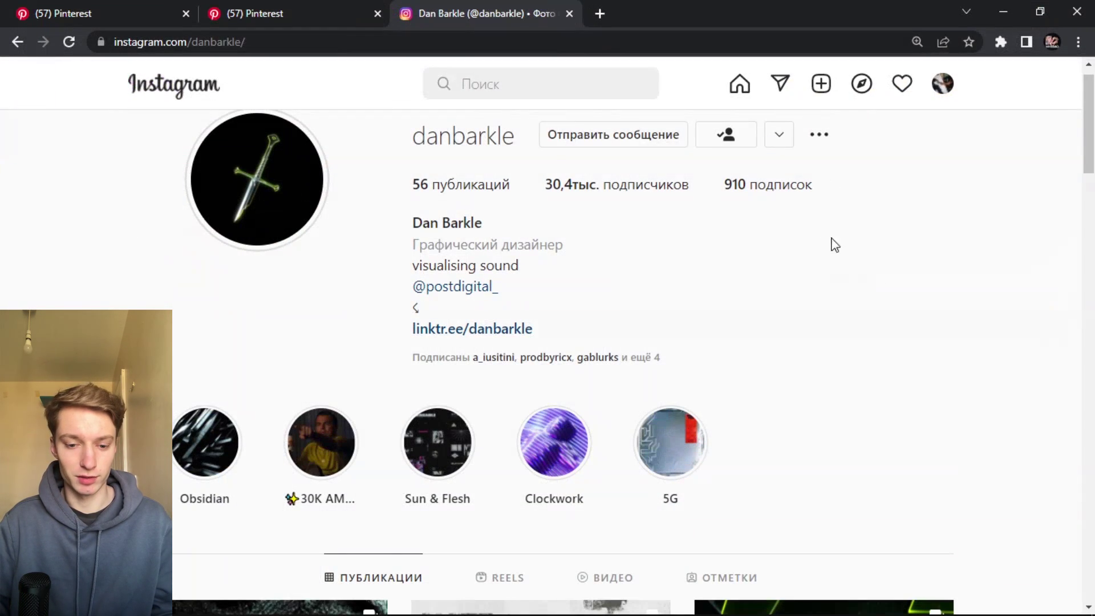
Open the Sun & Flesh highlight on the designer's Instagram profile and browse through its first stories
{"action": "scroll", "coordinate": [1033, 217], "scroll_direction": "down", "scroll_amount": 5}
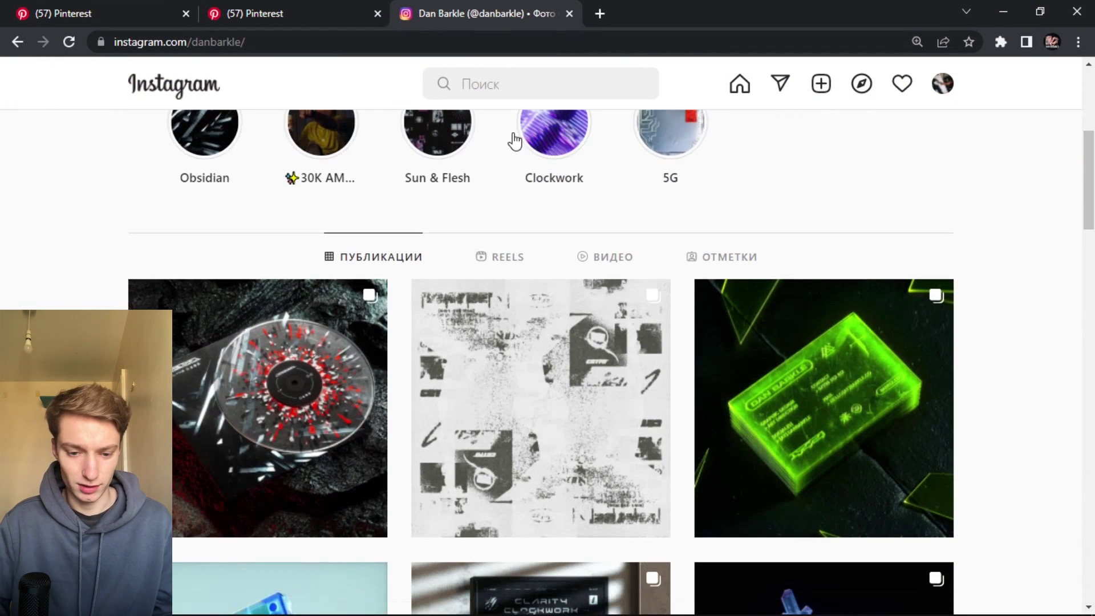
{"action": "left_click", "coordinate": [455, 144]}
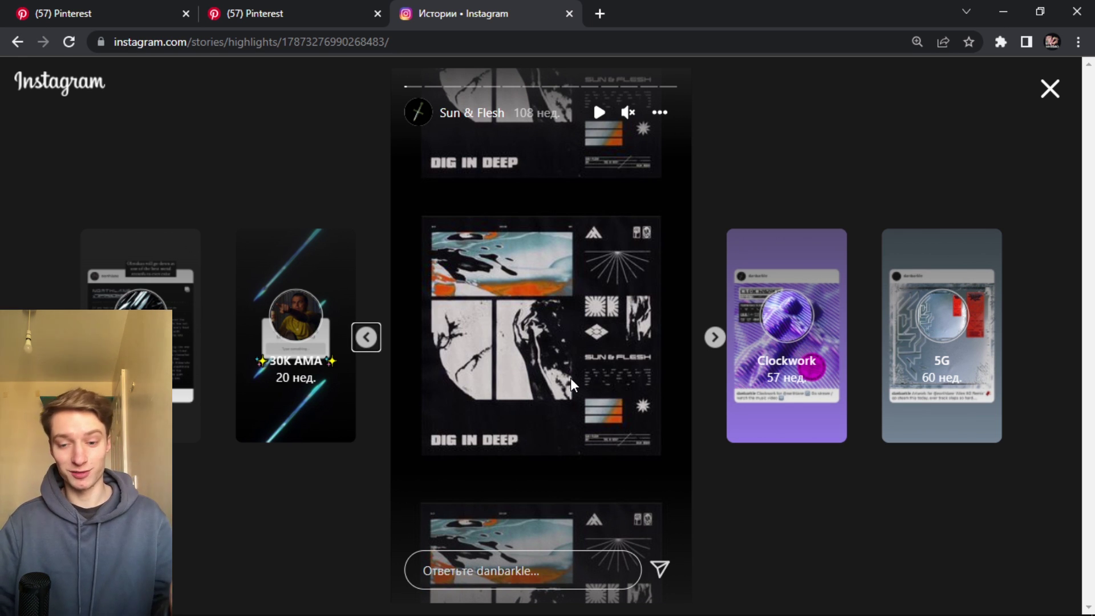
{"action": "left_click", "coordinate": [715, 338]}
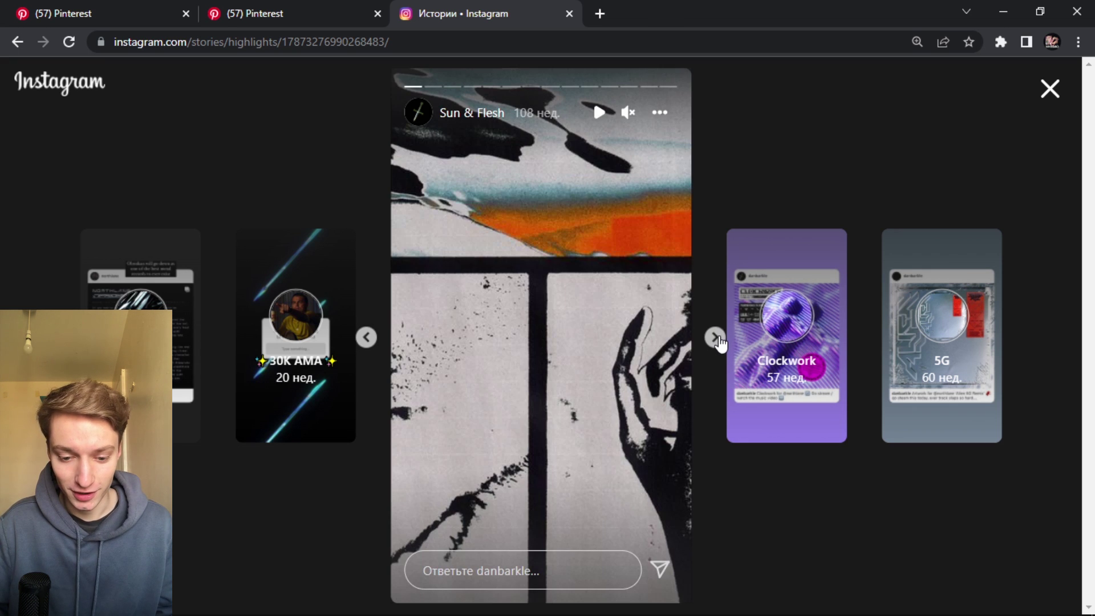
{"action": "left_click", "coordinate": [715, 339]}
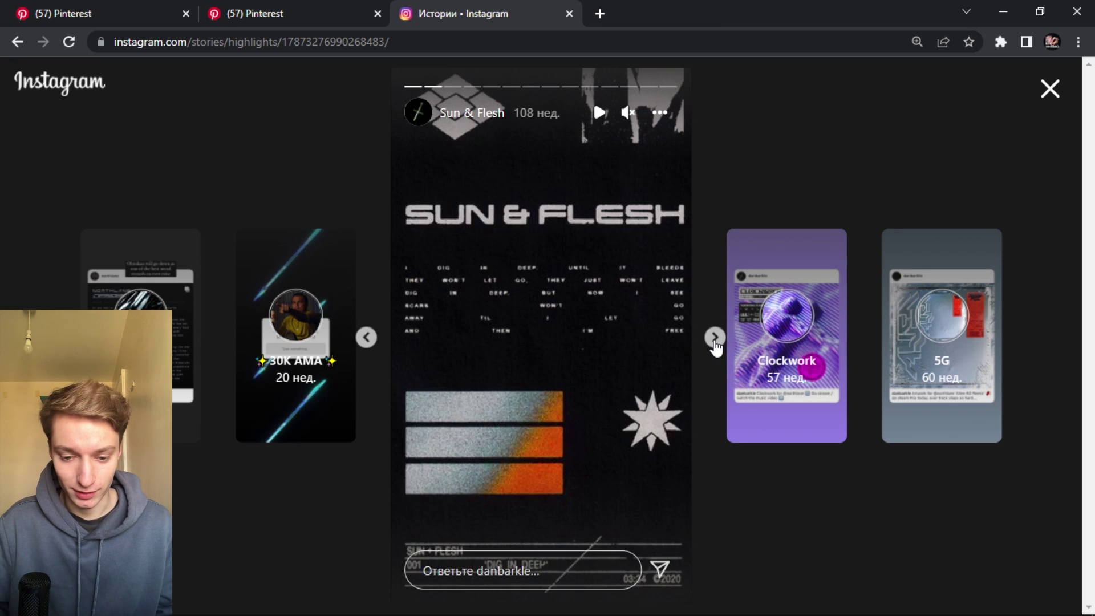
{"action": "left_click", "coordinate": [714, 338]}
{"action": "left_click", "coordinate": [714, 337]}
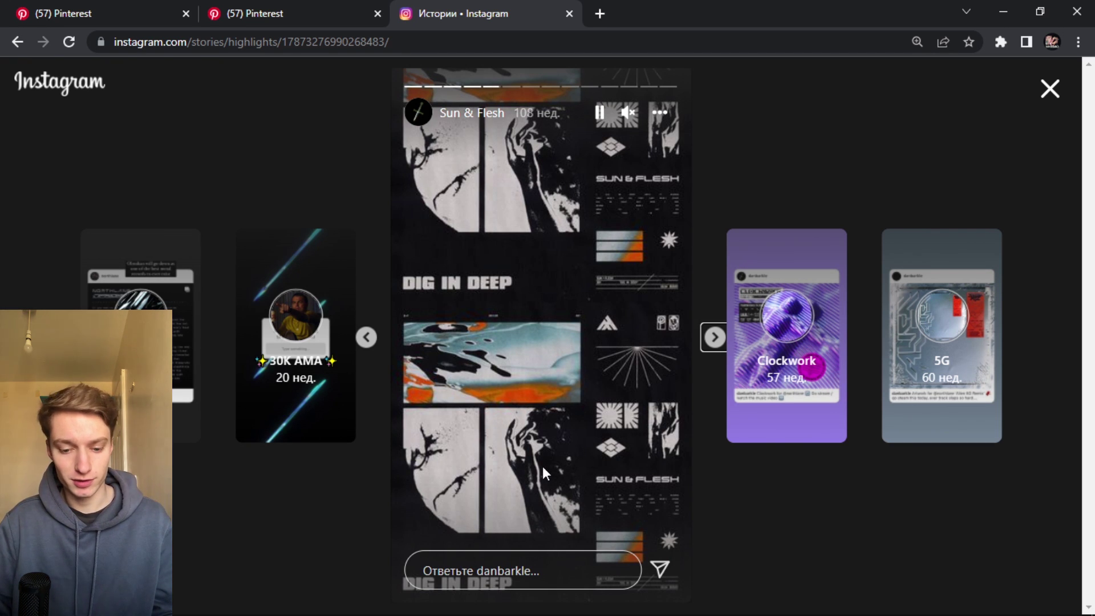
Go back to the Sun & Flesh story with the sunburst symbols, examine it paused, and close the highlight
{"action": "left_click", "coordinate": [368, 338]}
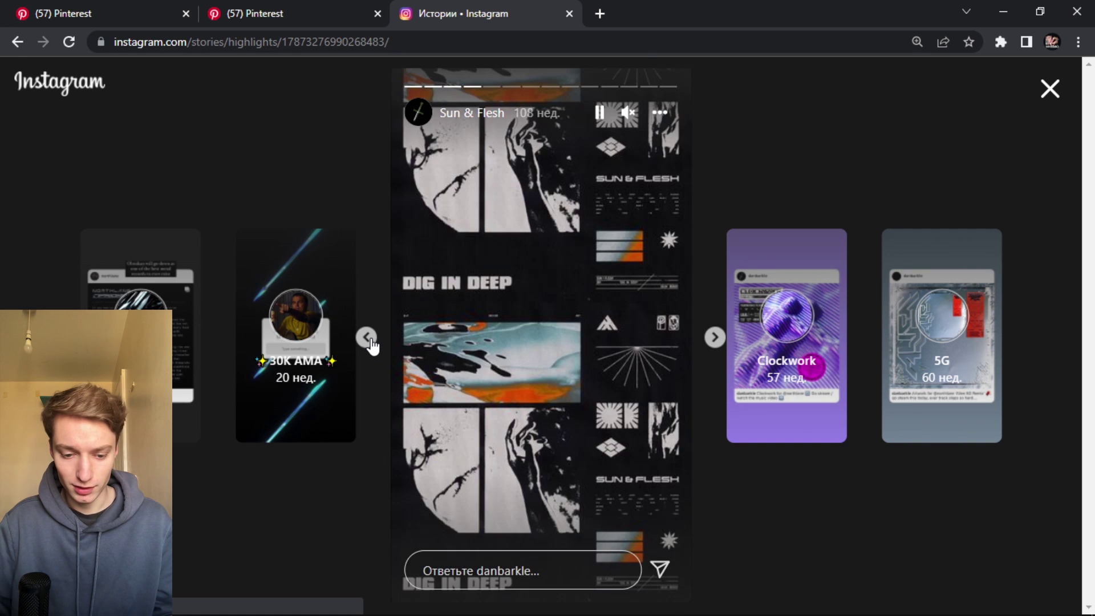
{"action": "left_click", "coordinate": [368, 341]}
{"action": "key", "text": "space"}
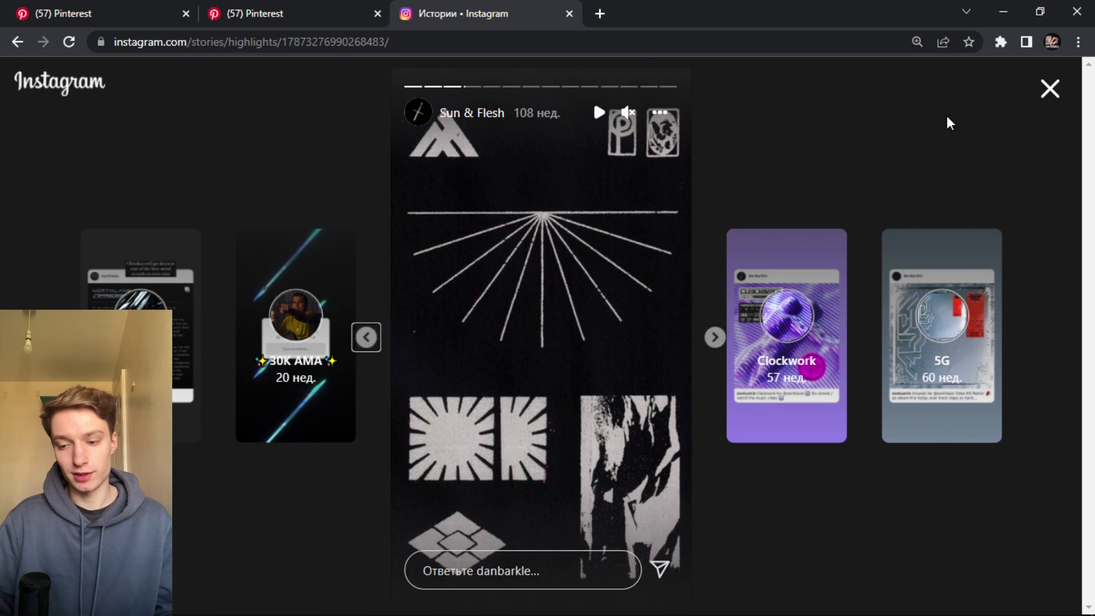
{"action": "left_click", "coordinate": [1050, 89]}
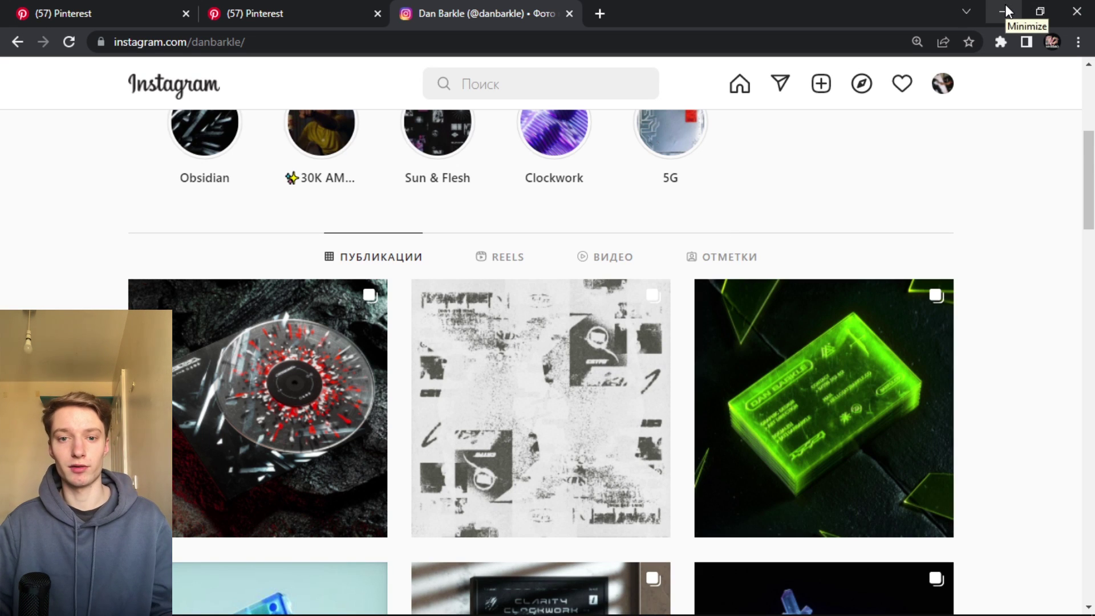
{"action": "scroll", "coordinate": [892, 305], "scroll_direction": "up", "scroll_amount": 6}
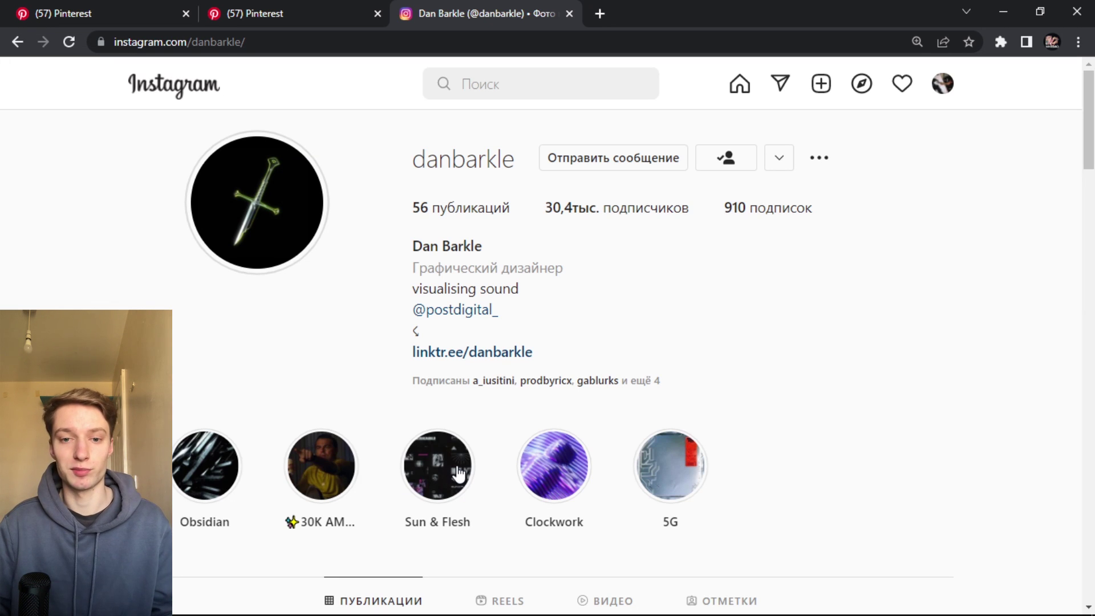
Switch to the 1VIDEO folder in File Explorer and look over images 1 to 4 and the Vintage Paper 292 texture
{"action": "left_click", "coordinate": [1004, 11]}
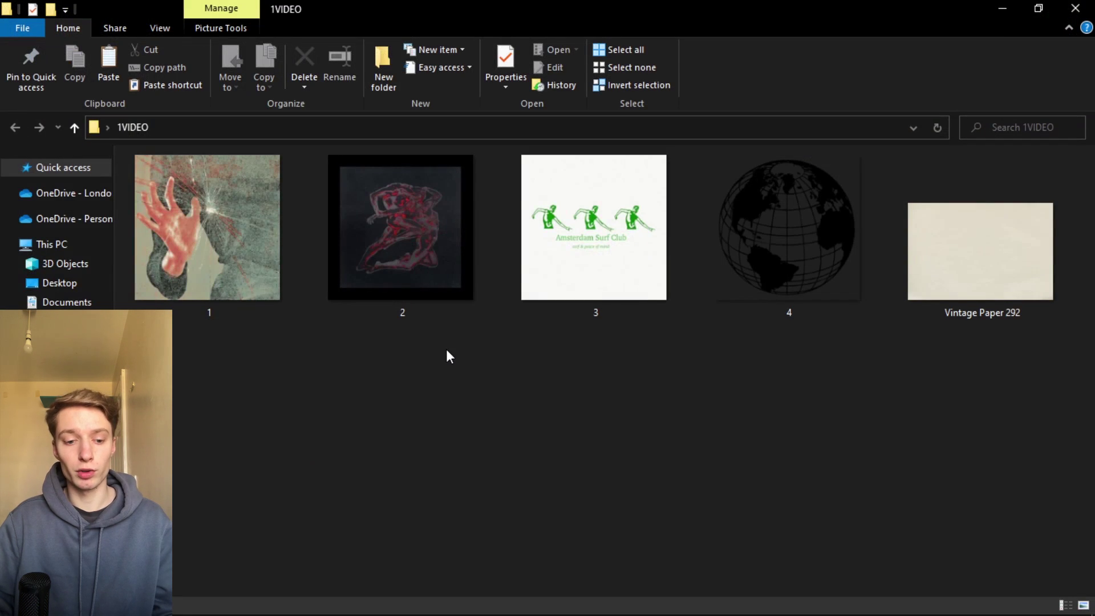
{"action": "left_click_drag", "start_coordinate": [217, 371], "coordinate": [432, 231]}
{"action": "left_click_drag", "start_coordinate": [577, 368], "coordinate": [770, 245]}
{"action": "left_click_drag", "start_coordinate": [1011, 463], "coordinate": [975, 244]}
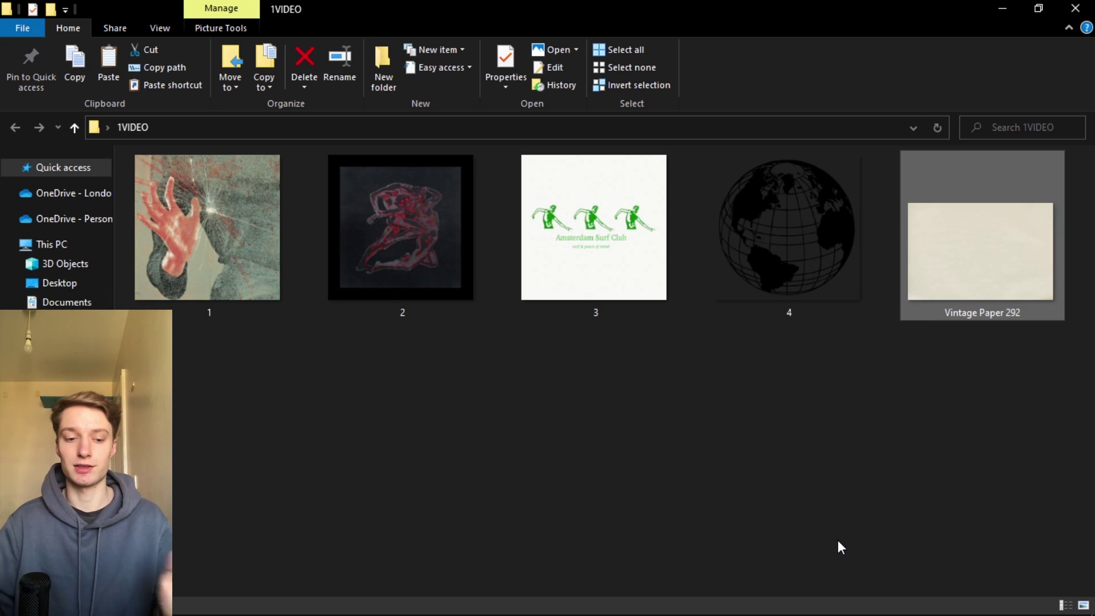
{"action": "left_click", "coordinate": [838, 541]}
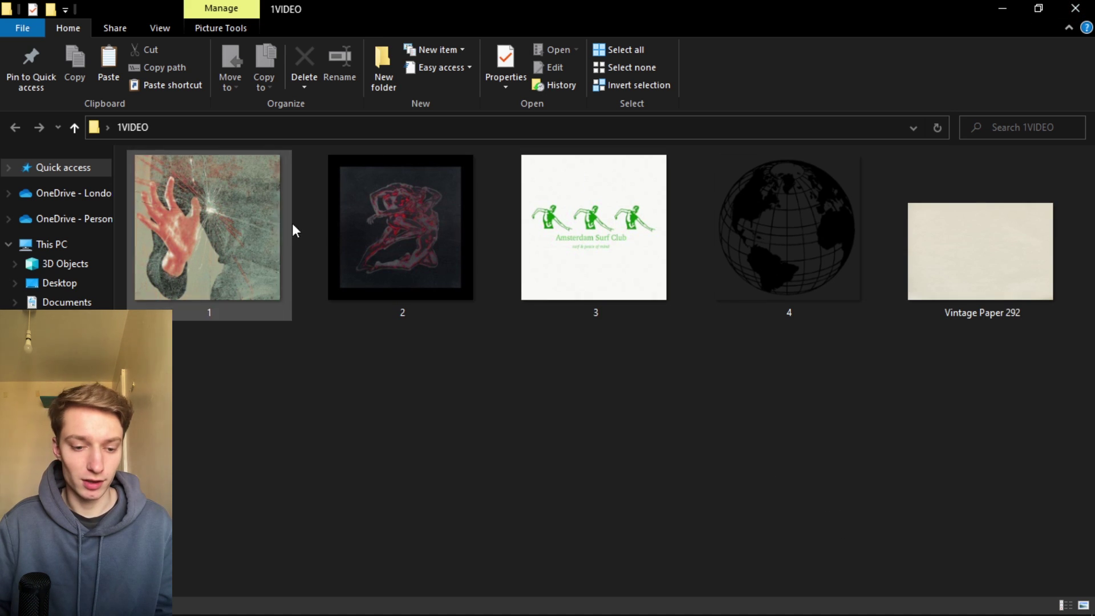
Switch to the Pinterest profile in the browser and open the collection of all saved pins
{"action": "left_click", "coordinate": [1002, 8]}
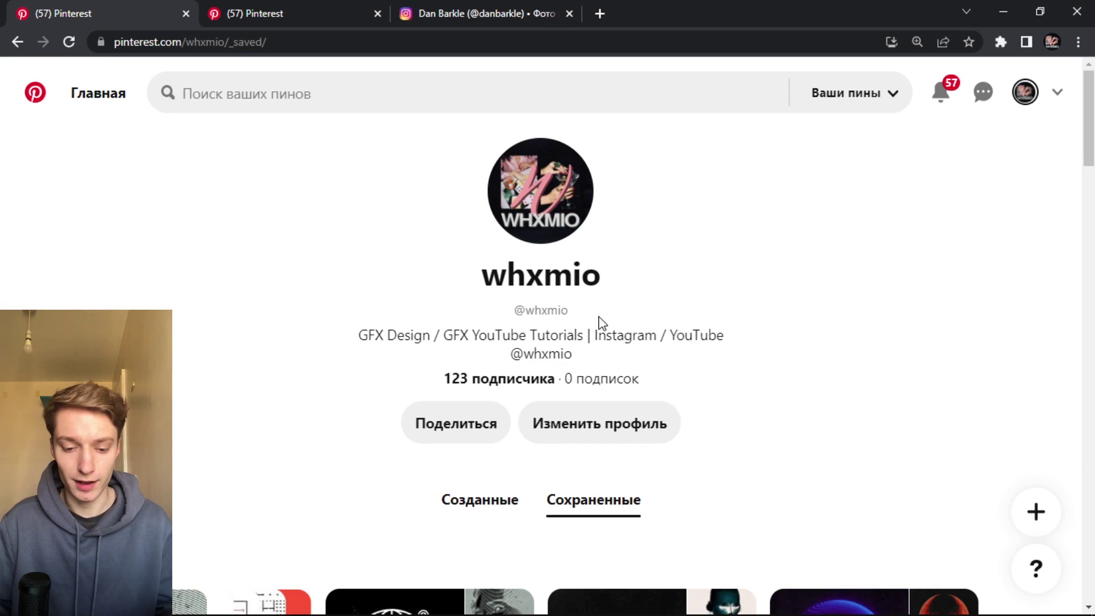
{"action": "scroll", "coordinate": [597, 328], "scroll_direction": "down", "scroll_amount": 5}
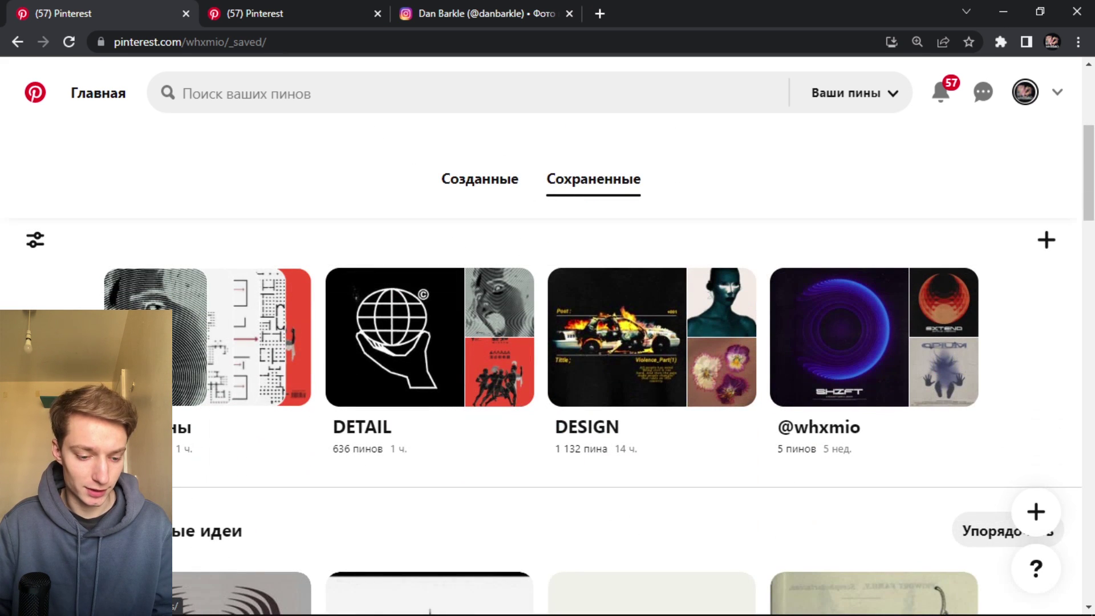
{"action": "scroll", "coordinate": [282, 450], "scroll_direction": "up", "scroll_amount": 5}
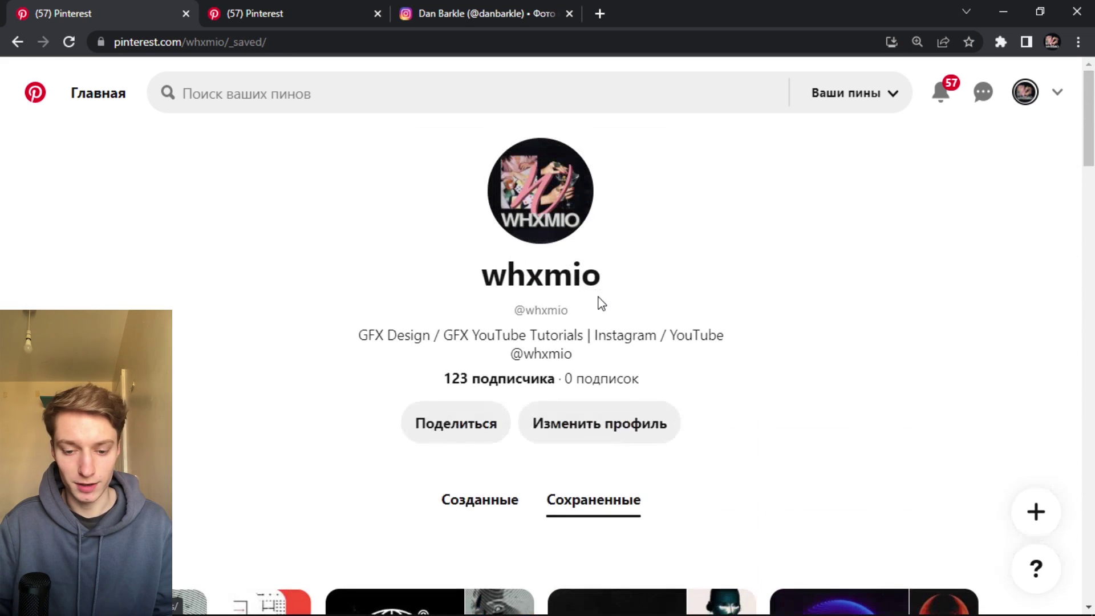
{"action": "left_click_drag", "start_coordinate": [605, 288], "coordinate": [483, 287]}
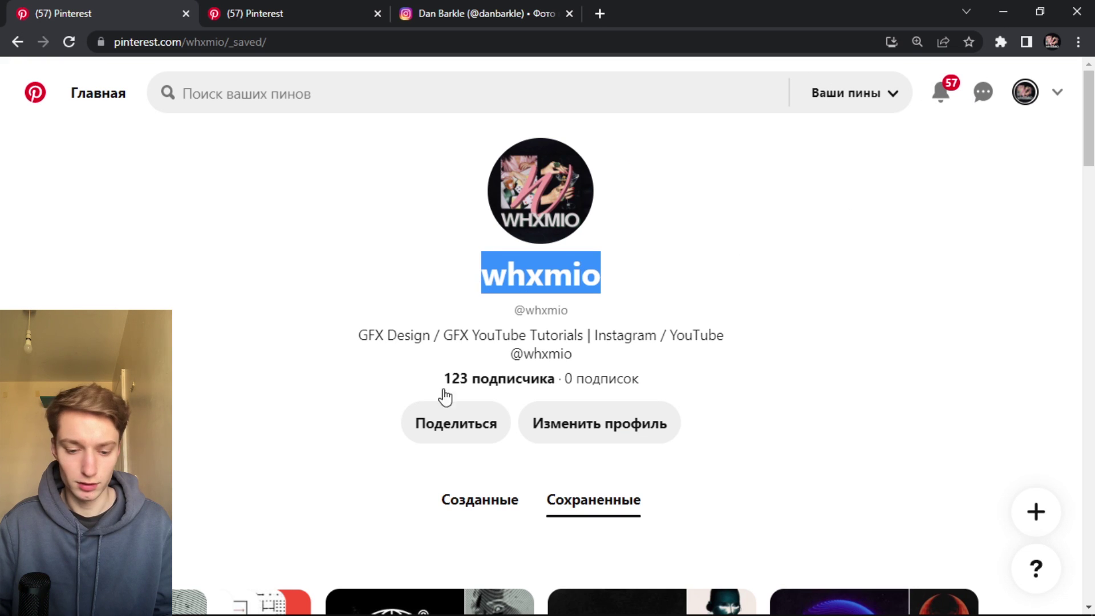
{"action": "scroll", "coordinate": [509, 365], "scroll_direction": "down", "scroll_amount": 4}
{"action": "left_click", "coordinate": [205, 401]}
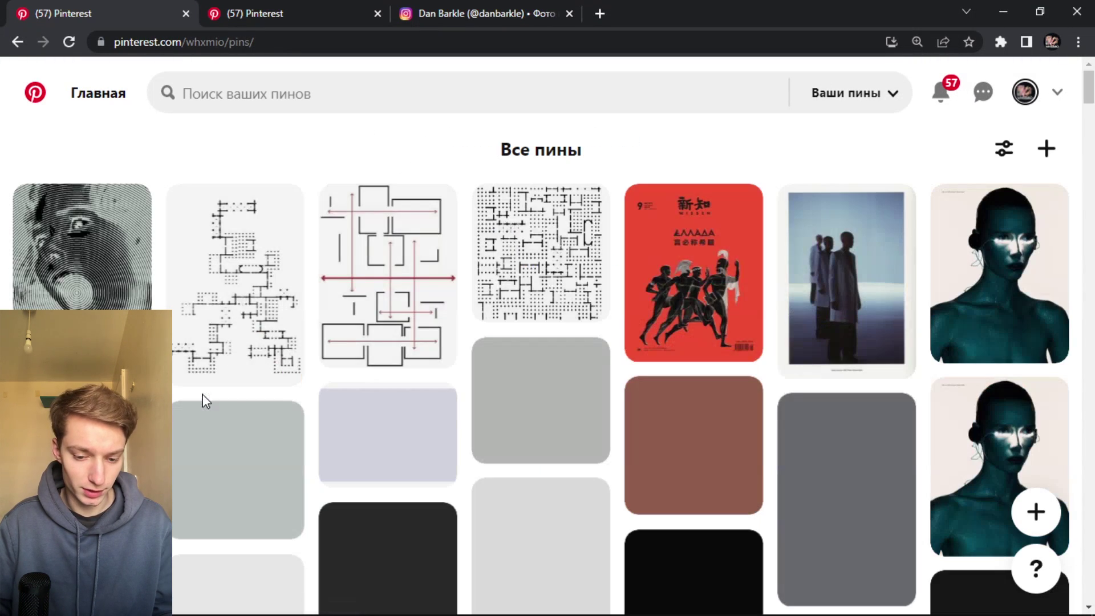
Look through the saved pins for poster and graphic design references
{"action": "scroll", "coordinate": [729, 299], "scroll_direction": "down", "scroll_amount": 12}
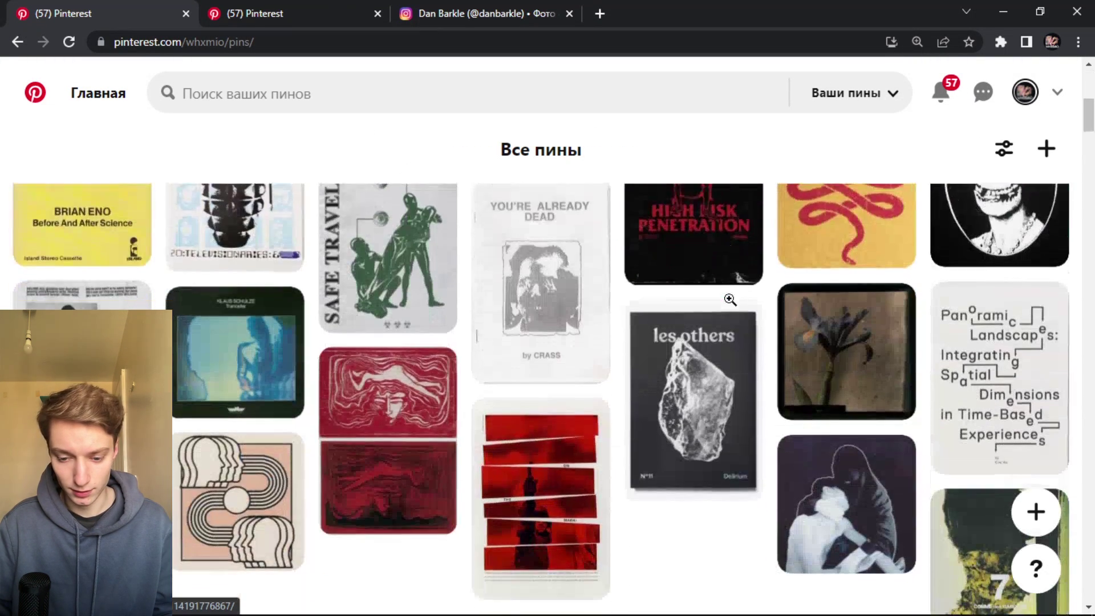
{"action": "scroll", "coordinate": [729, 299], "scroll_direction": "up", "scroll_amount": 6}
{"action": "scroll", "coordinate": [727, 298], "scroll_direction": "down", "scroll_amount": 13}
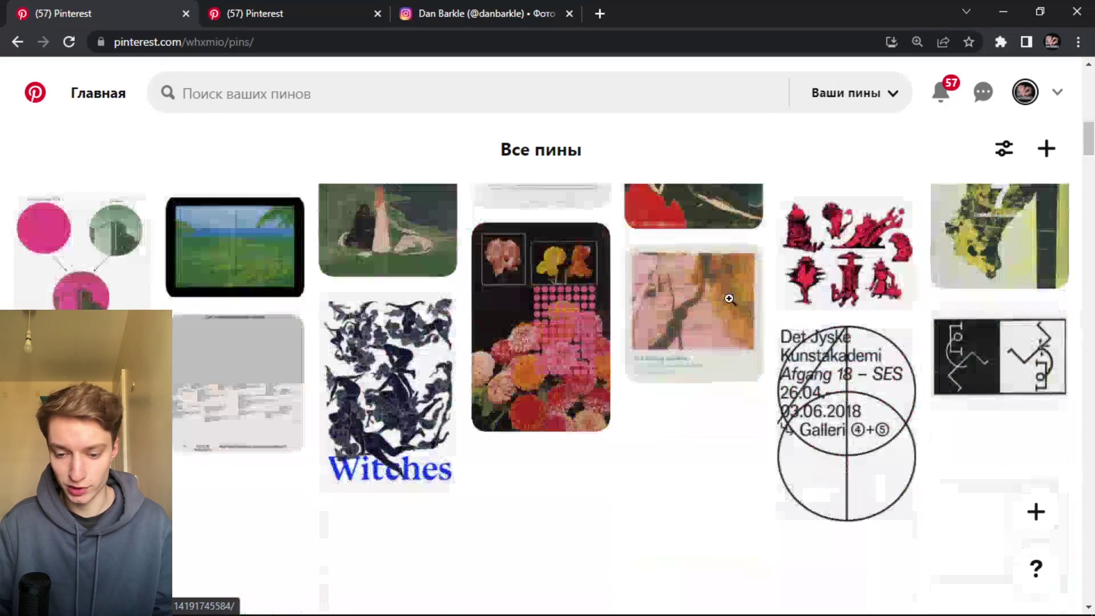
{"action": "scroll", "coordinate": [726, 310], "scroll_direction": "up", "scroll_amount": 13}
{"action": "scroll", "coordinate": [708, 371], "scroll_direction": "up", "scroll_amount": 4}
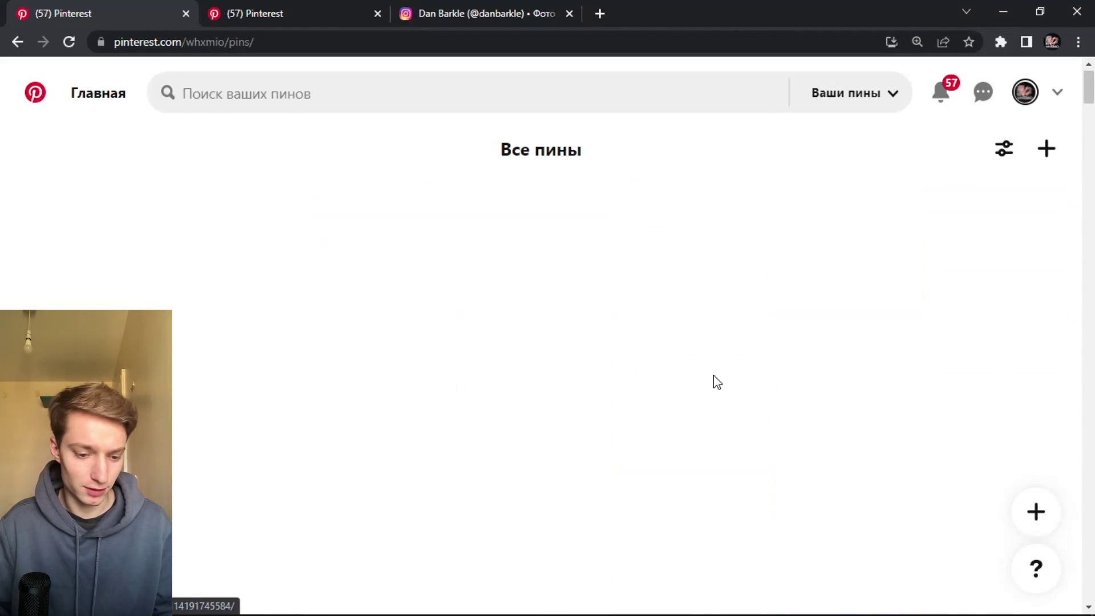
{"action": "scroll", "coordinate": [713, 375], "scroll_direction": "down", "scroll_amount": 5}
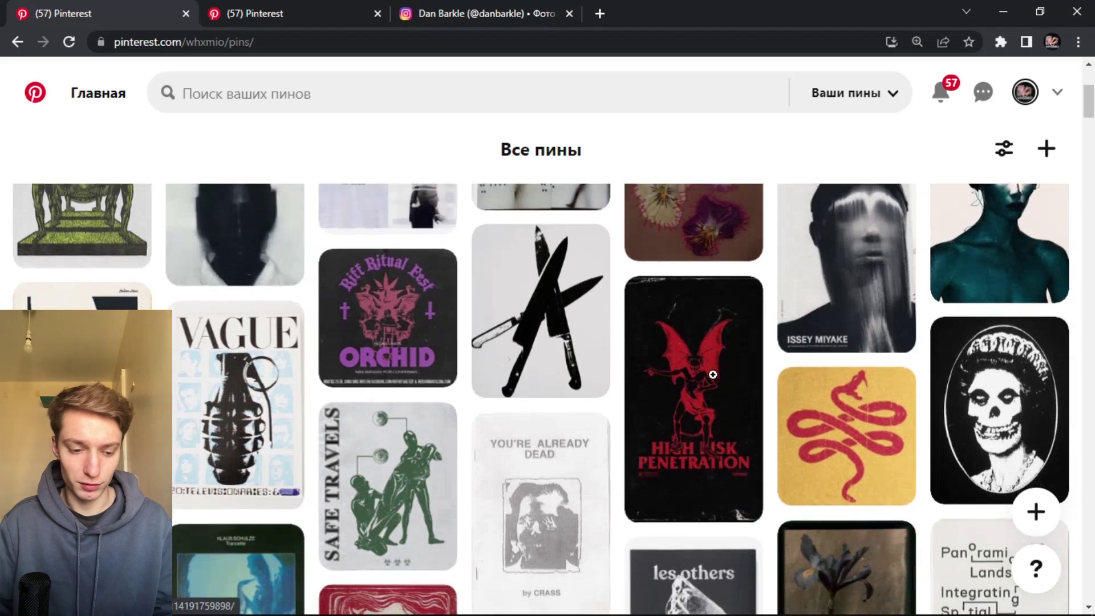
{"action": "scroll", "coordinate": [494, 297], "scroll_direction": "up", "scroll_amount": 7}
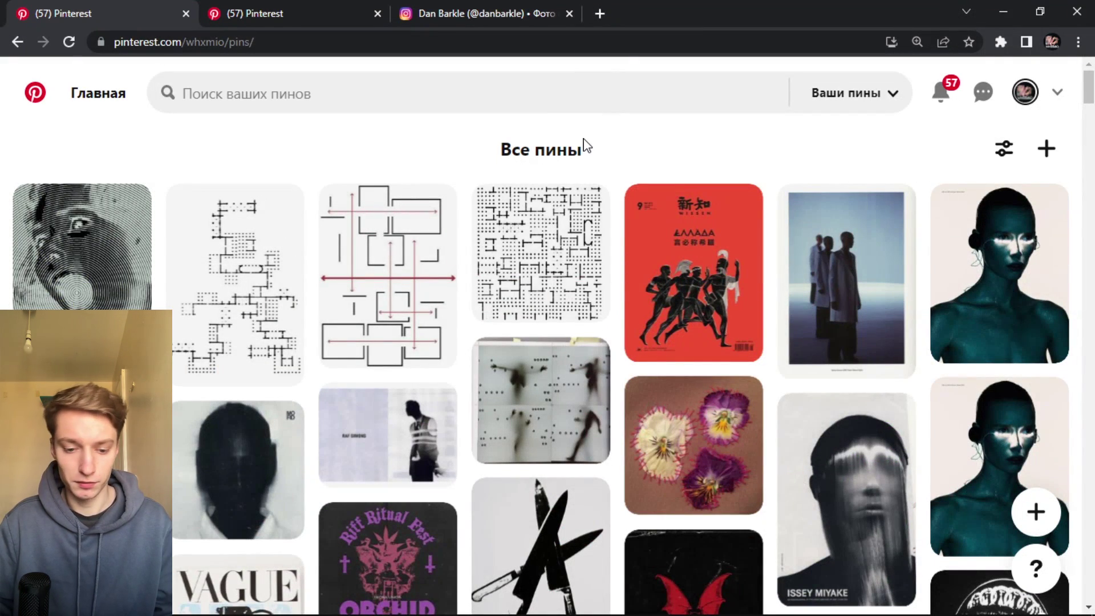
Compare the Pinterest pin of the hand and shattered glass with the Sun & Flesh story on Instagram
{"action": "mouse_move", "coordinate": [402, 286]}
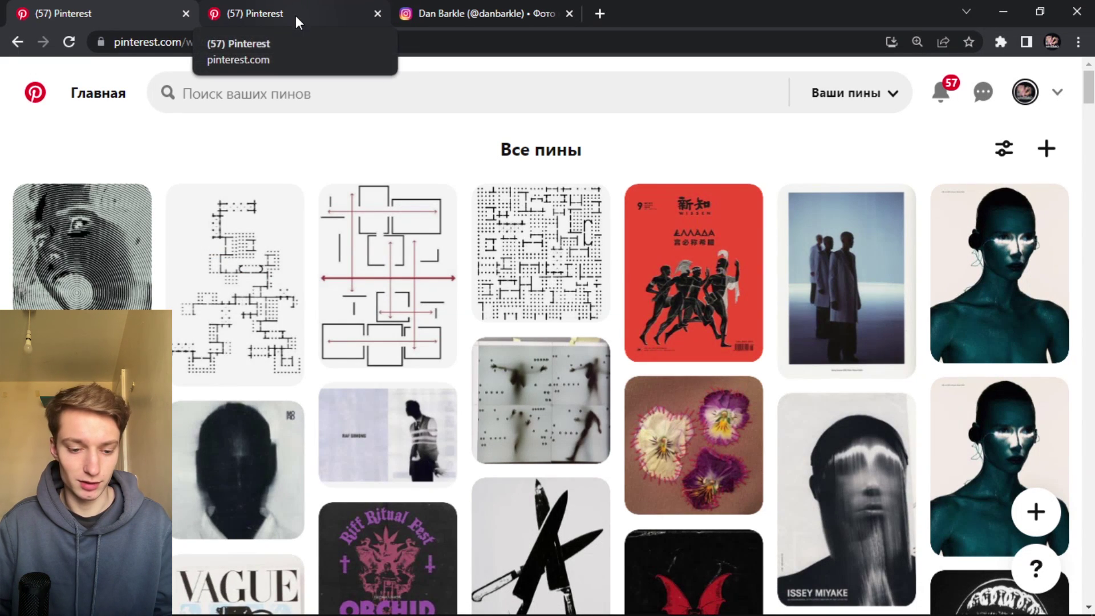
{"action": "left_click", "coordinate": [296, 15]}
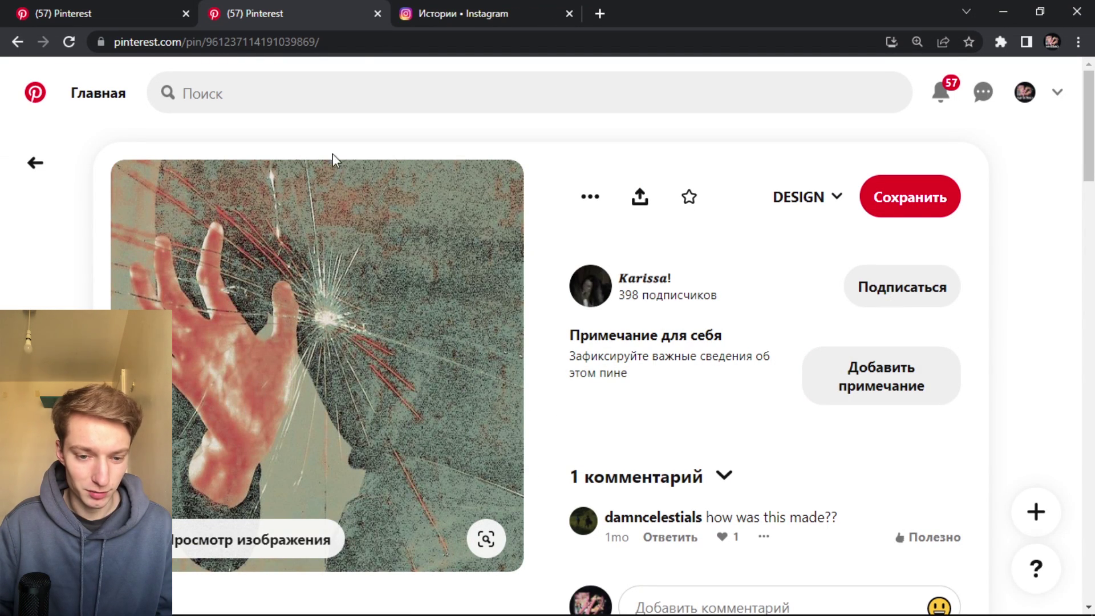
{"action": "left_click", "coordinate": [464, 18]}
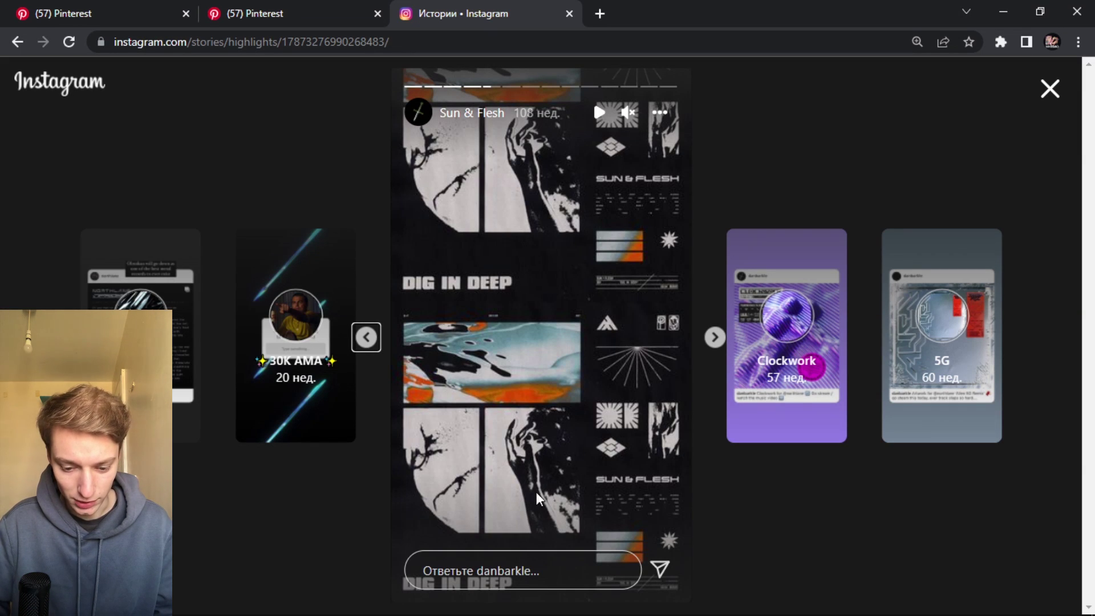
{"action": "left_click", "coordinate": [250, 13]}
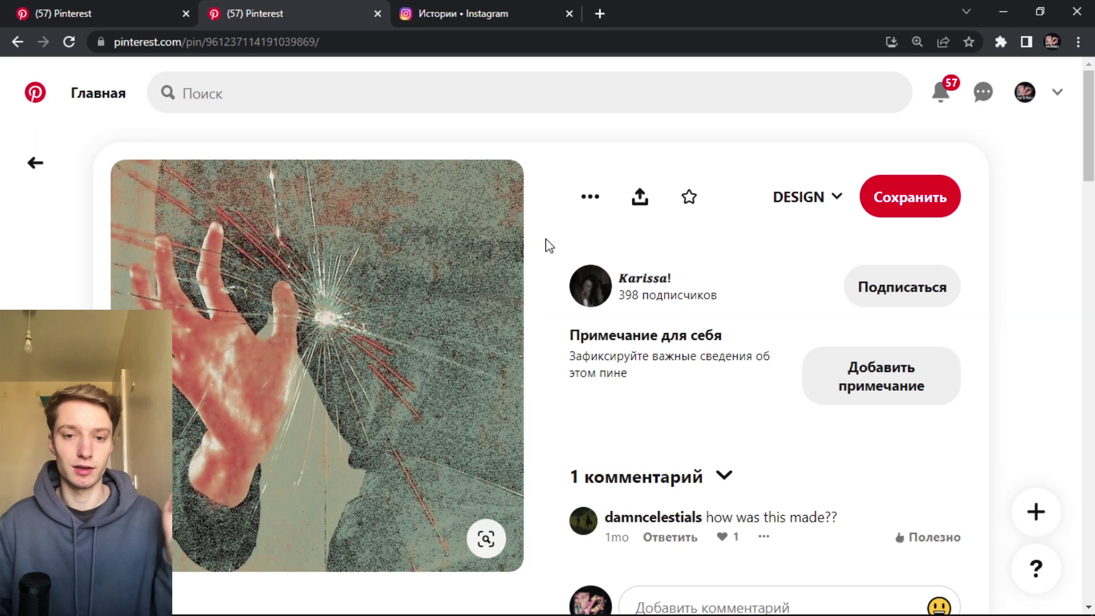
Switch to NIGHTFALL.psd in Photoshop and make the NIGHTFALL text, red figures and globe layers visible
{"action": "key", "text": "alt+Tab"}
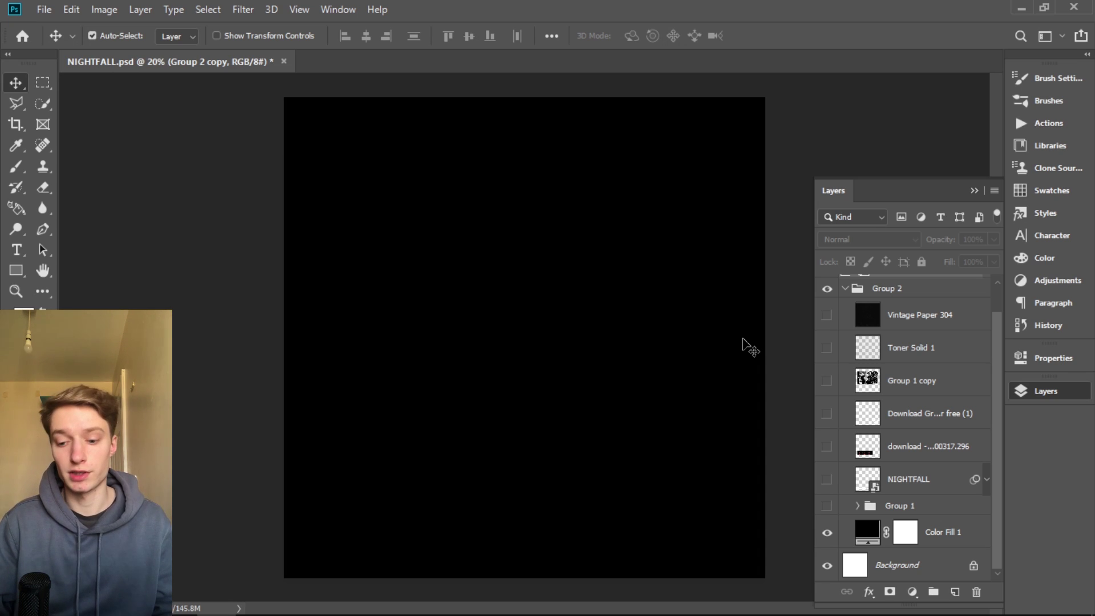
{"action": "left_click", "coordinate": [826, 479]}
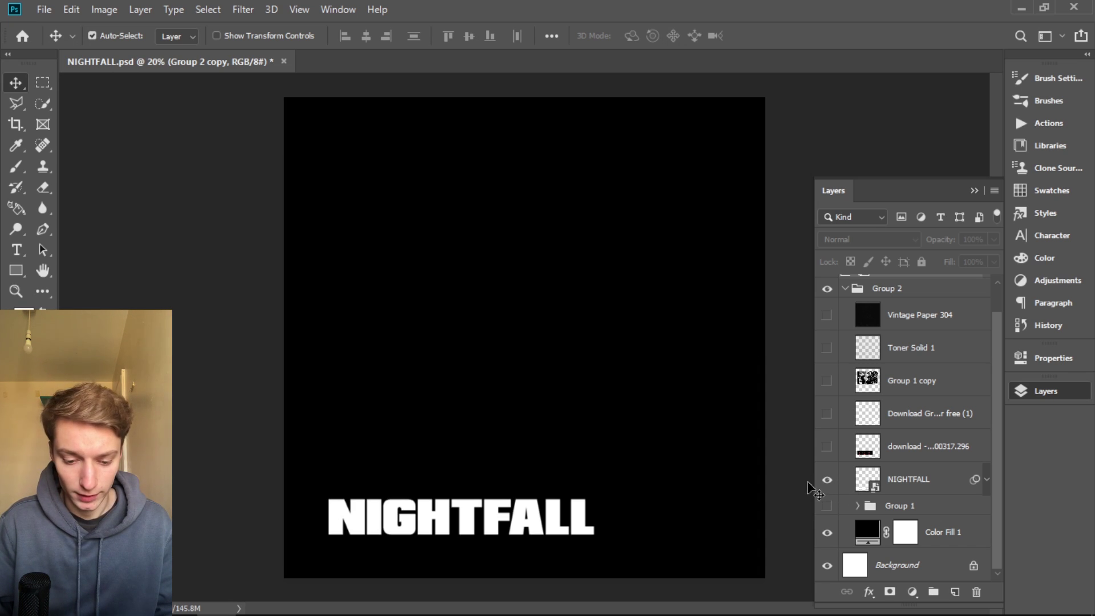
{"action": "left_click", "coordinate": [987, 480]}
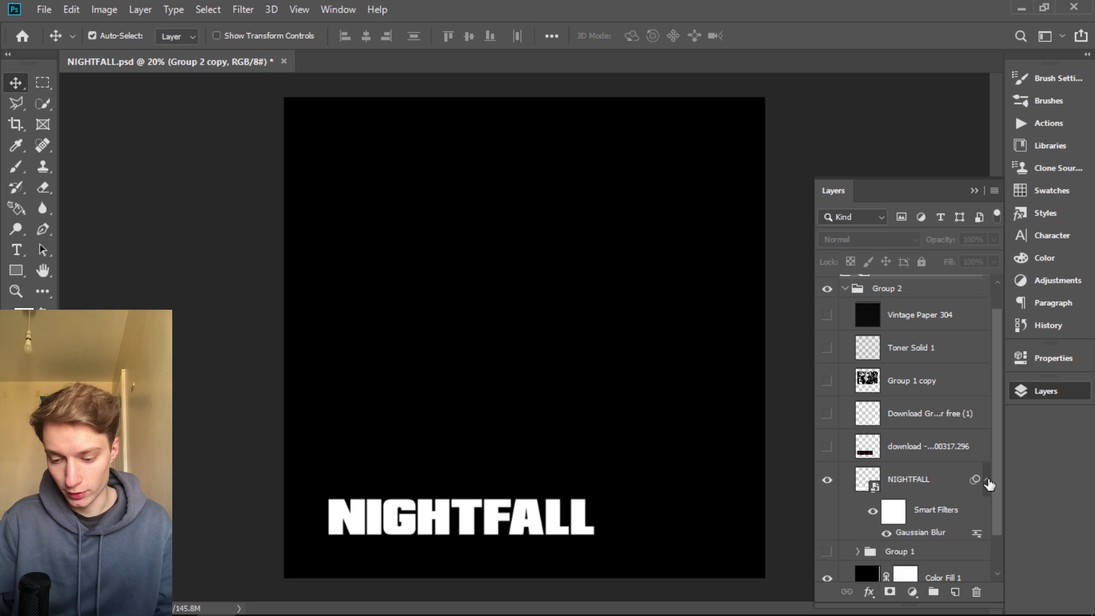
{"action": "left_click", "coordinate": [987, 479]}
{"action": "left_click", "coordinate": [827, 447]}
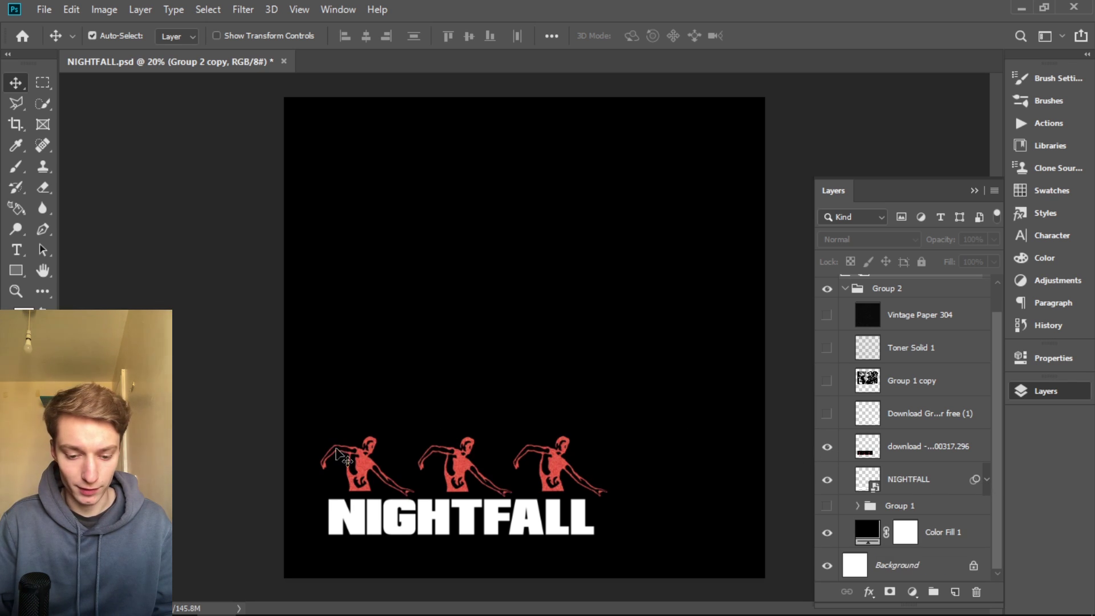
{"action": "left_click", "coordinate": [828, 416]}
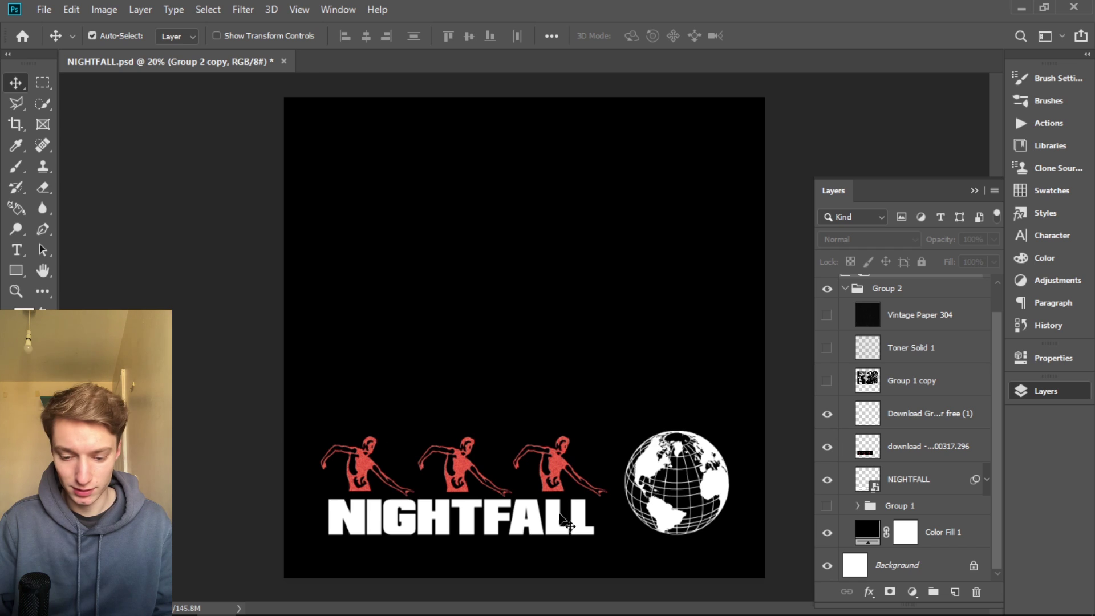
Make the Group 1 copy layer visible and inspect its hand and intertwined-figures artwork up close
{"action": "left_click", "coordinate": [827, 382]}
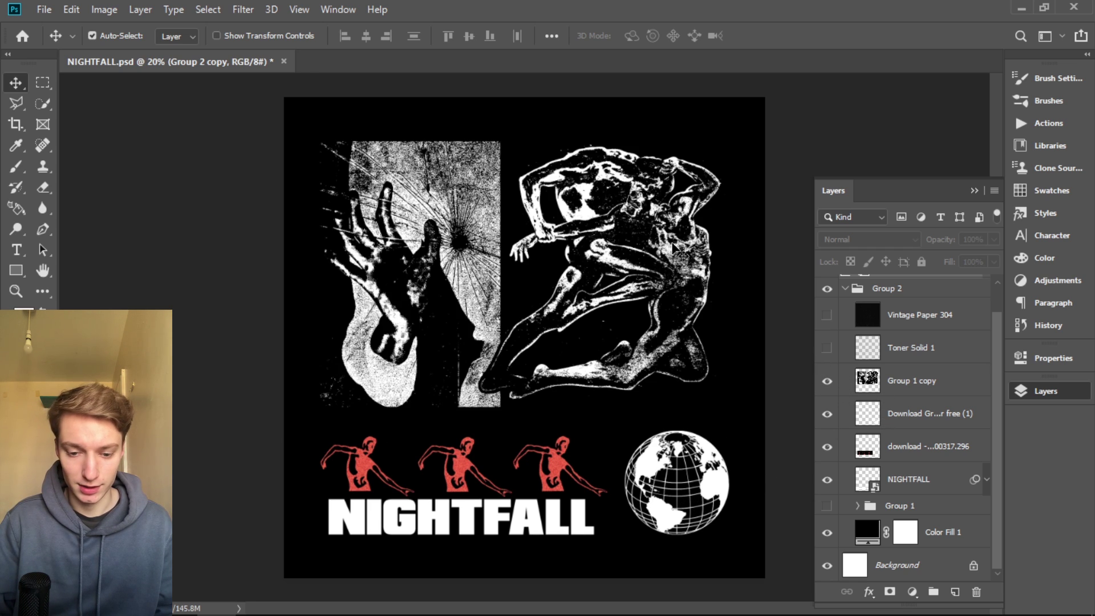
{"action": "scroll", "coordinate": [593, 330], "scroll_direction": "up", "scroll_amount": 5}
{"action": "scroll", "coordinate": [593, 330], "scroll_direction": "up", "scroll_amount": 4}
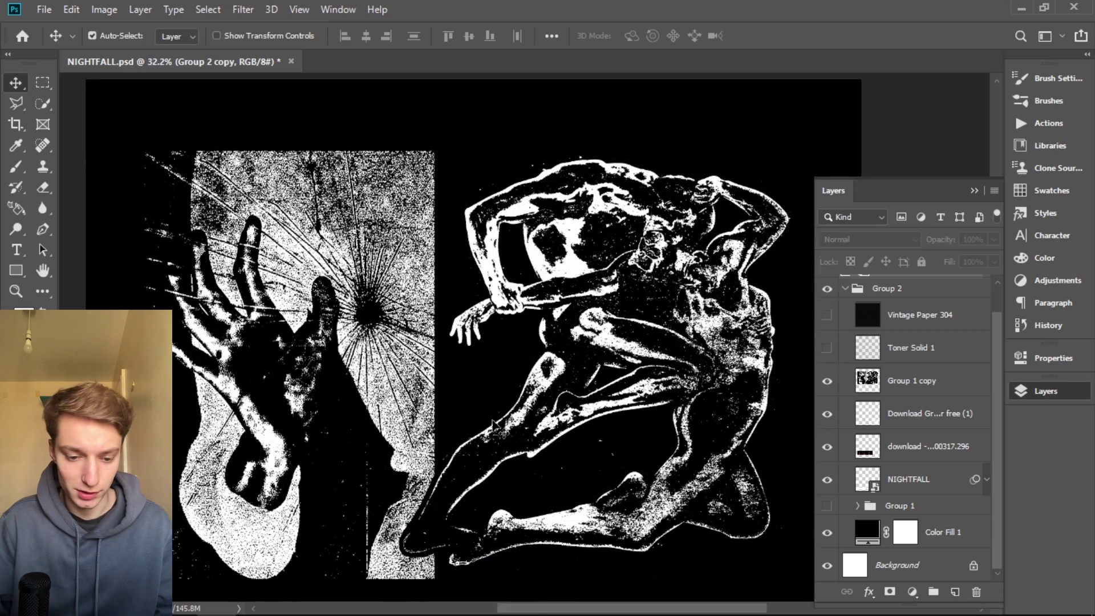
{"action": "scroll", "coordinate": [559, 393], "scroll_direction": "down", "scroll_amount": 5}
Make the Toner Solid 1 and Vintage Paper 304 layers visible, inspect the textured artwork, and collapse Group 2
{"action": "left_click", "coordinate": [827, 348]}
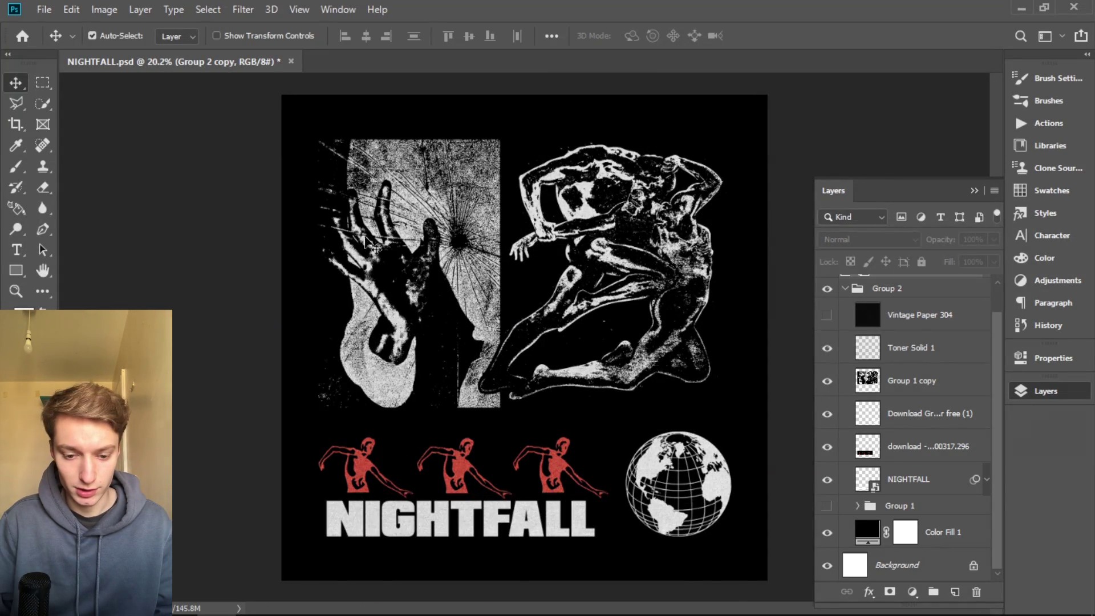
{"action": "scroll", "coordinate": [536, 502], "scroll_direction": "up", "scroll_amount": 4}
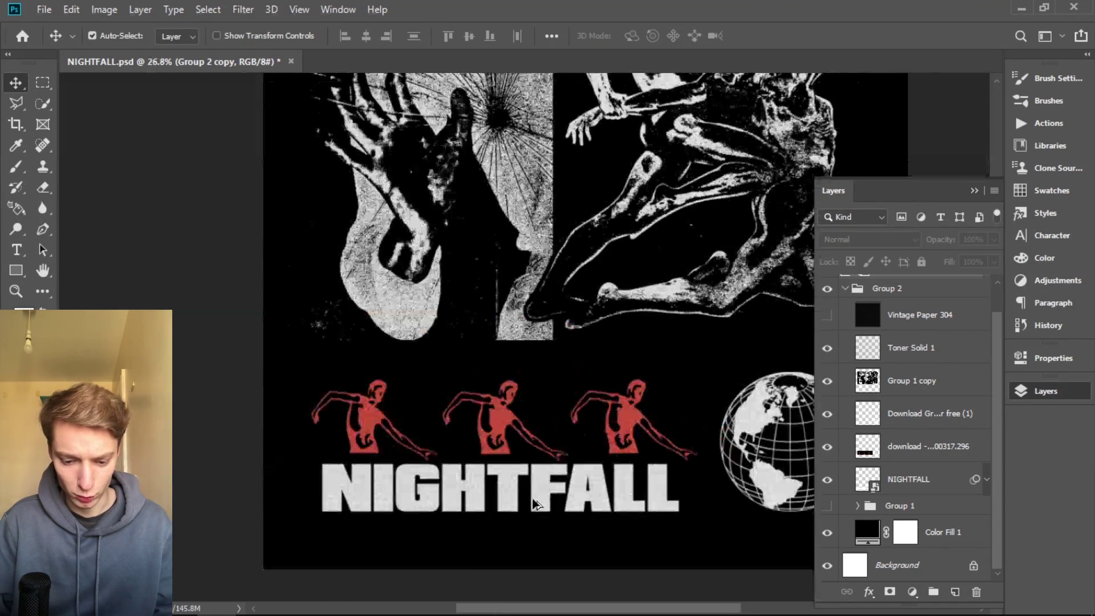
{"action": "scroll", "coordinate": [536, 502], "scroll_direction": "down", "scroll_amount": 3}
{"action": "left_click", "coordinate": [827, 316]}
{"action": "scroll", "coordinate": [427, 427], "scroll_direction": "up", "scroll_amount": 2}
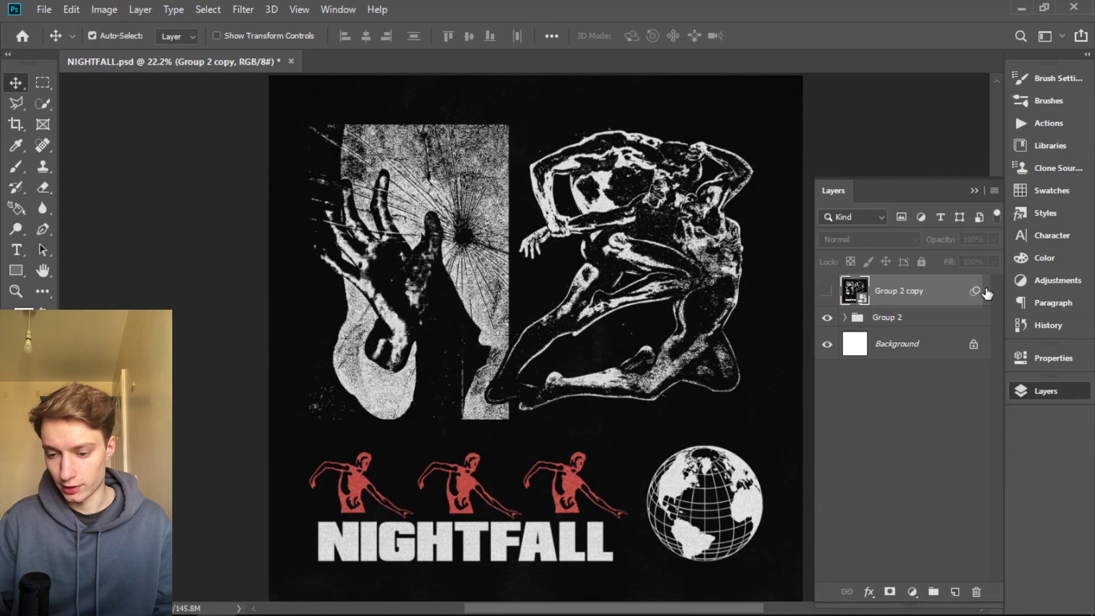
{"action": "left_click", "coordinate": [987, 291]}
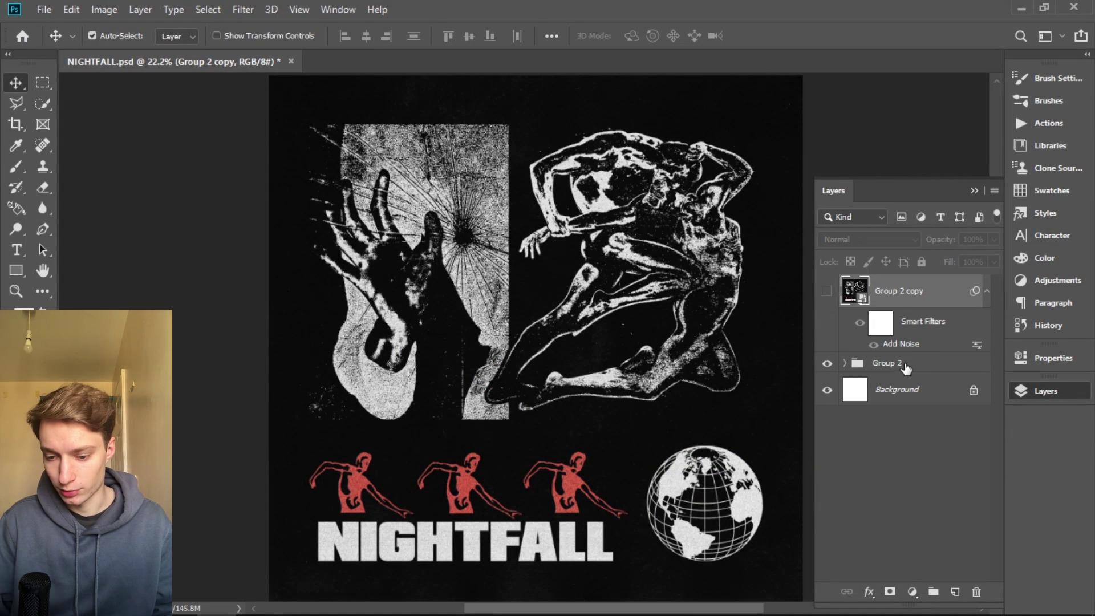
{"action": "scroll", "coordinate": [491, 422], "scroll_direction": "down", "scroll_amount": 2}
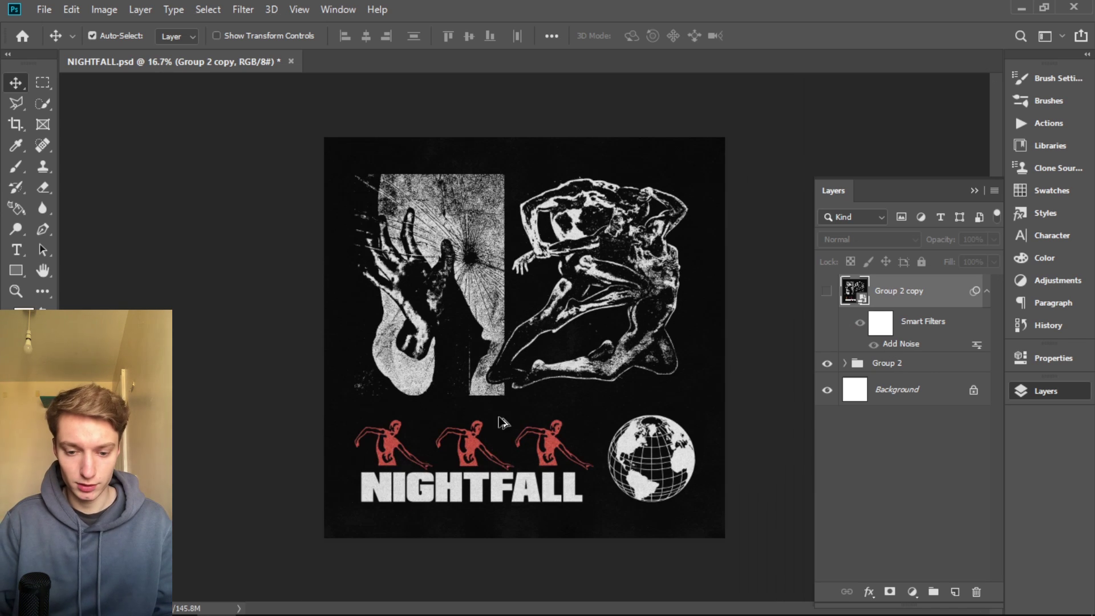
{"action": "scroll", "coordinate": [529, 422], "scroll_direction": "up", "scroll_amount": 1}
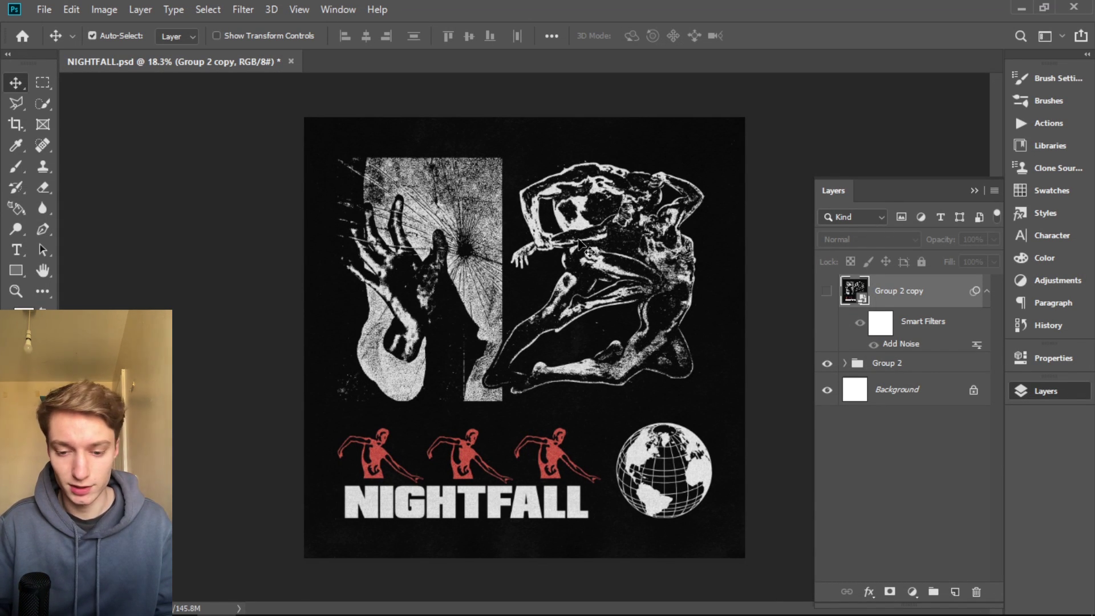
Create a new 3000 x 3000 px document at 300 pixels/inch in RGB Color with a white background
{"action": "key", "text": "ctrl+n"}
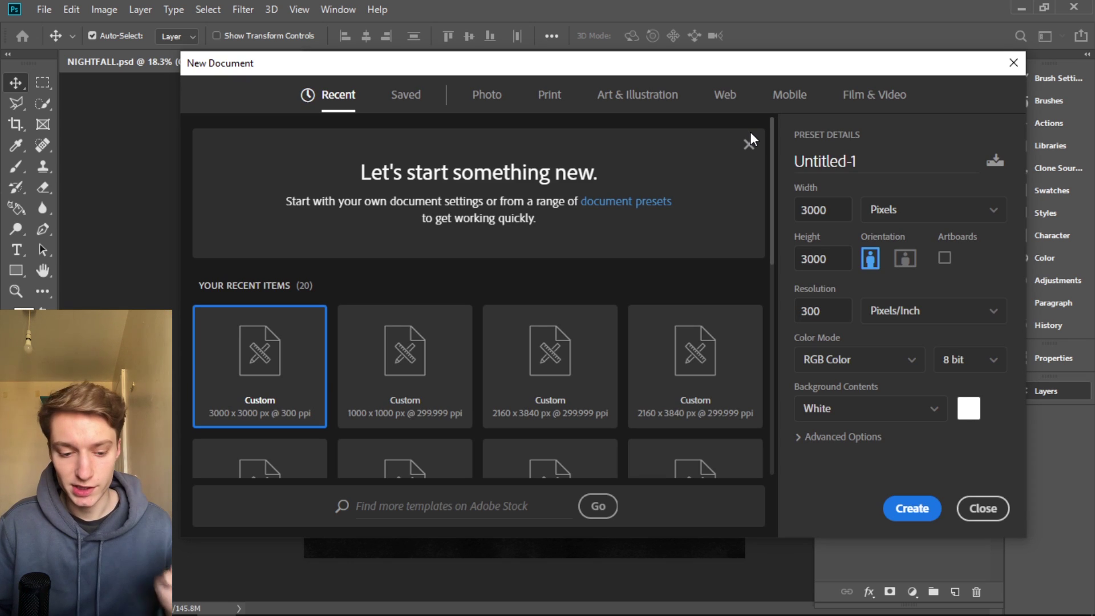
{"action": "left_click", "coordinate": [834, 209]}
{"action": "key", "text": "Tab"}
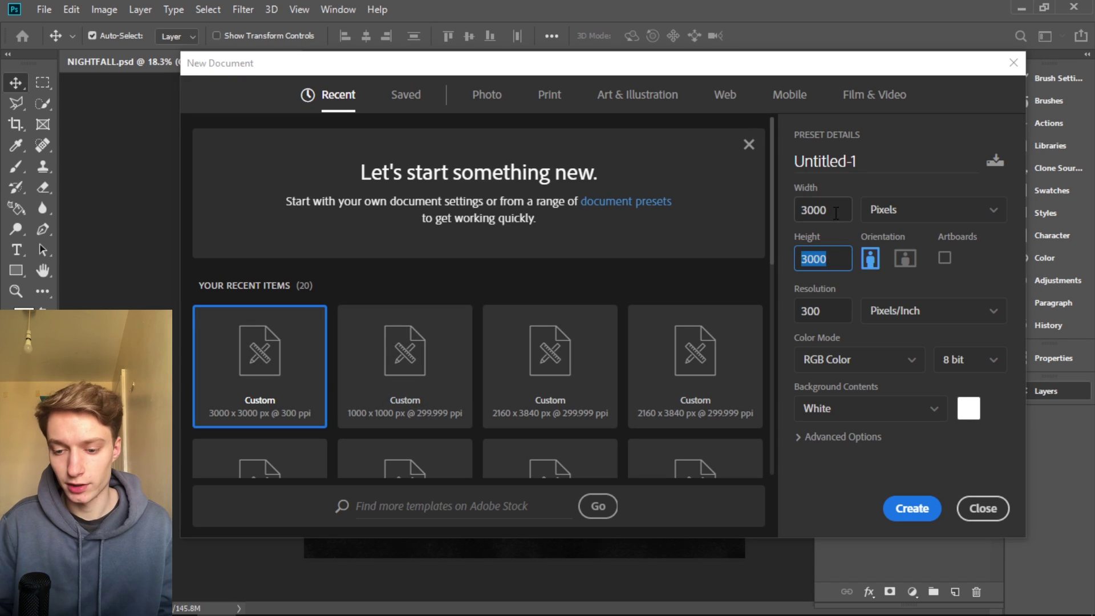
{"action": "left_click", "coordinate": [836, 213]}
{"action": "left_click", "coordinate": [835, 257]}
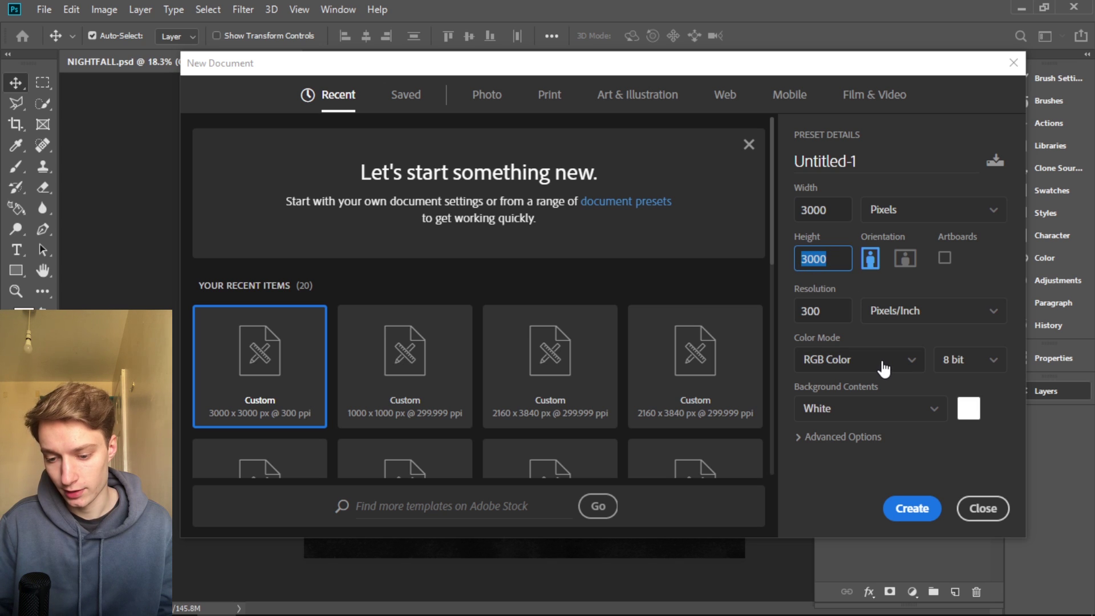
{"action": "left_click", "coordinate": [911, 508]}
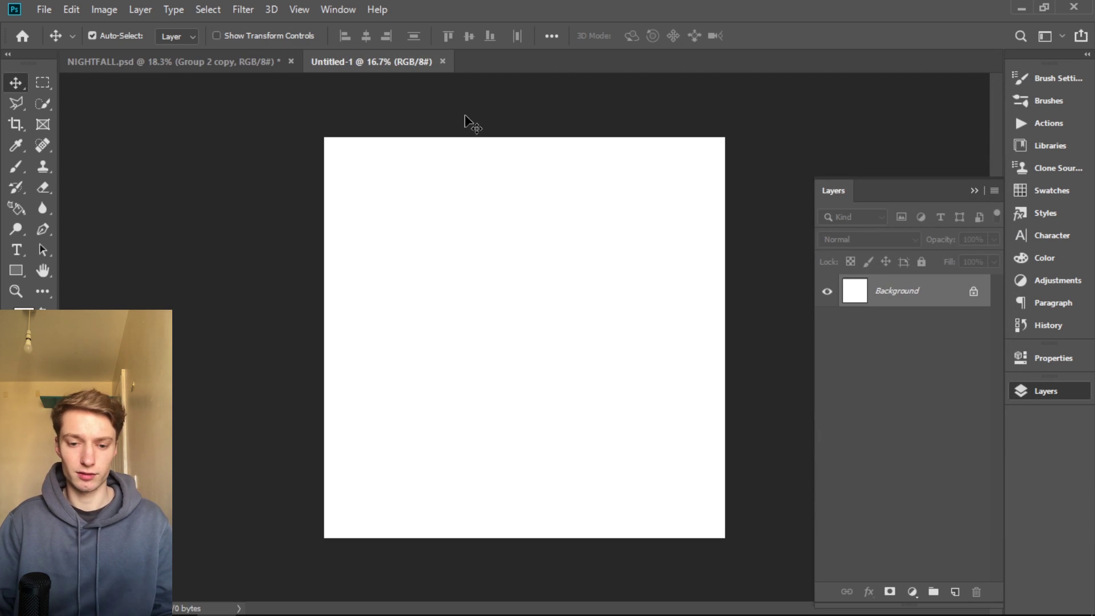
Add a Solid Color fill layer in black (#000000) above the Background
{"action": "scroll", "coordinate": [465, 116], "scroll_direction": "up", "scroll_amount": 1}
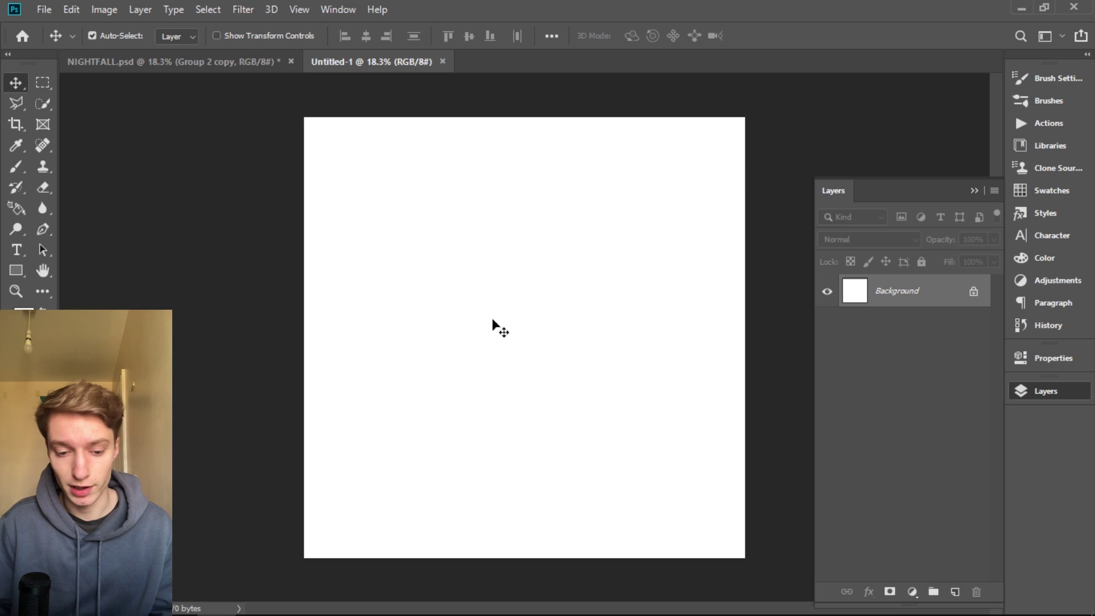
{"action": "left_click", "coordinate": [913, 592]}
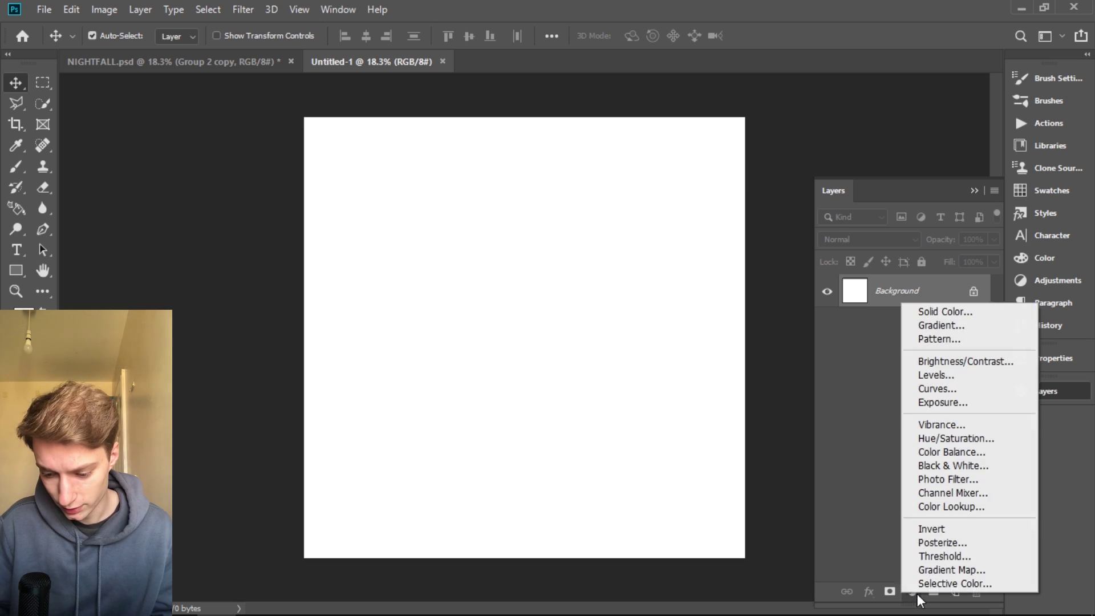
{"action": "left_click", "coordinate": [950, 311]}
{"action": "left_click_drag", "start_coordinate": [750, 254], "coordinate": [613, 427]}
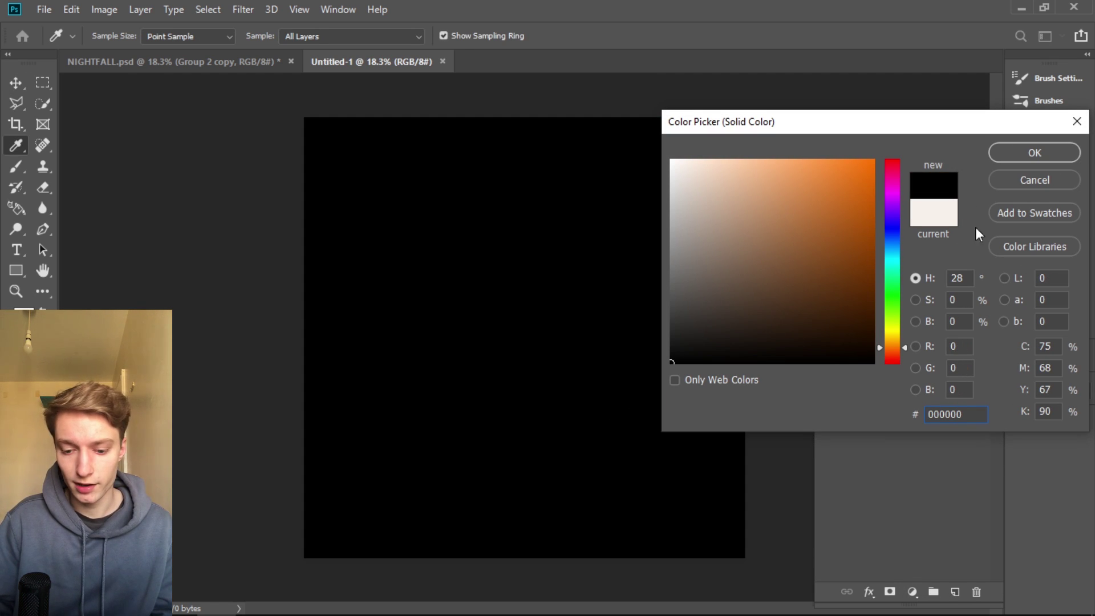
{"action": "left_click", "coordinate": [1035, 153]}
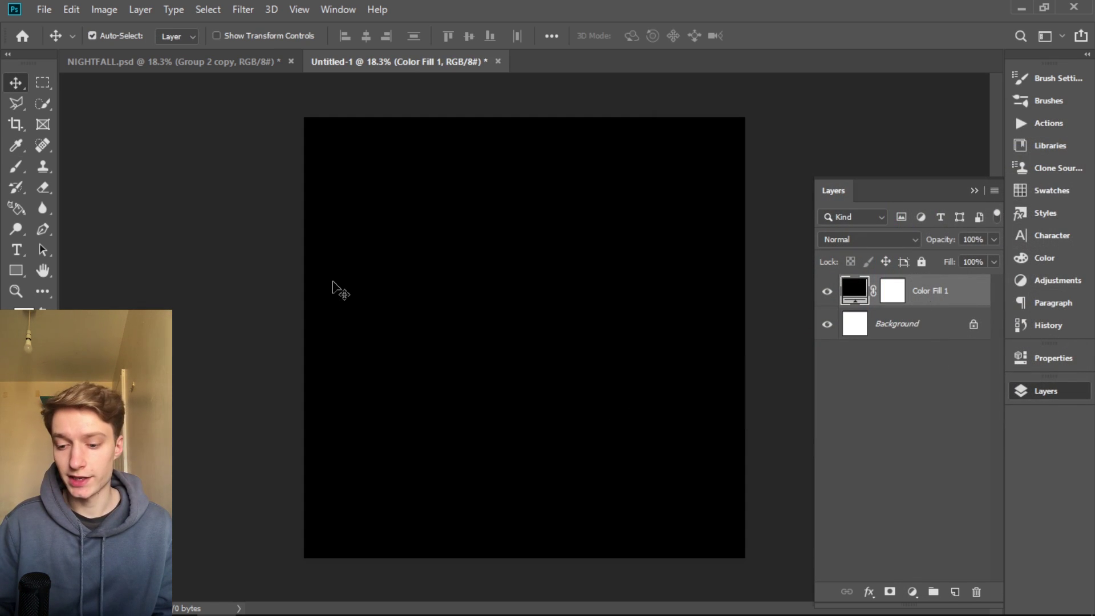
Add the white text NIGHTFALL in Republica Minor 2.0 Regular at 71.42 pt in the lower part of the canvas
{"action": "left_click", "coordinate": [16, 249]}
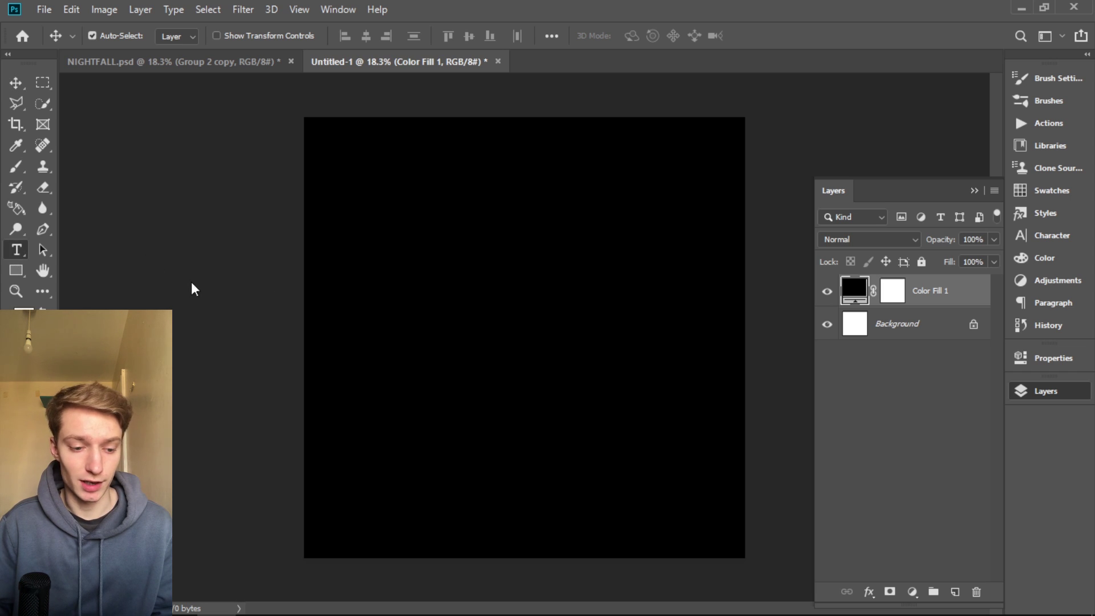
{"action": "left_click", "coordinate": [342, 495]}
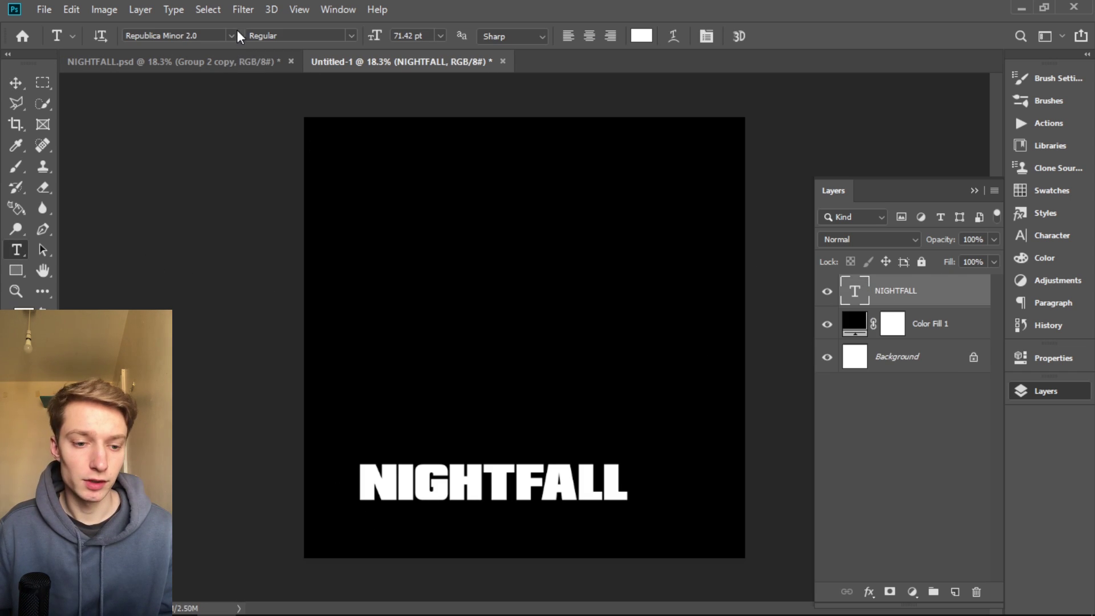
{"action": "left_click", "coordinate": [204, 40]}
{"action": "double_click", "coordinate": [161, 40]}
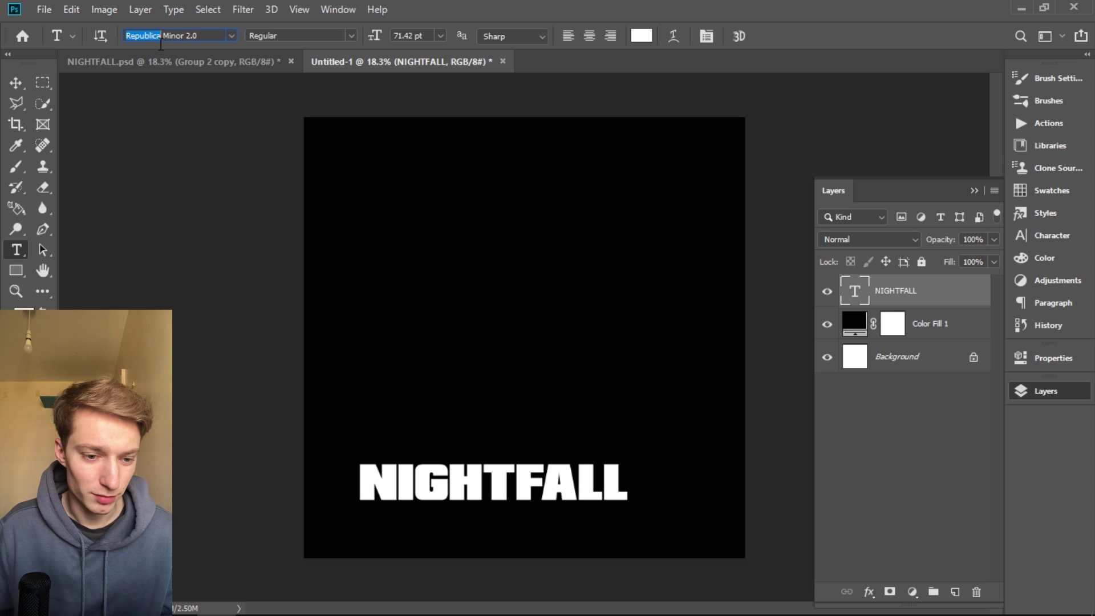
{"action": "left_click_drag", "start_coordinate": [126, 41], "coordinate": [197, 40]}
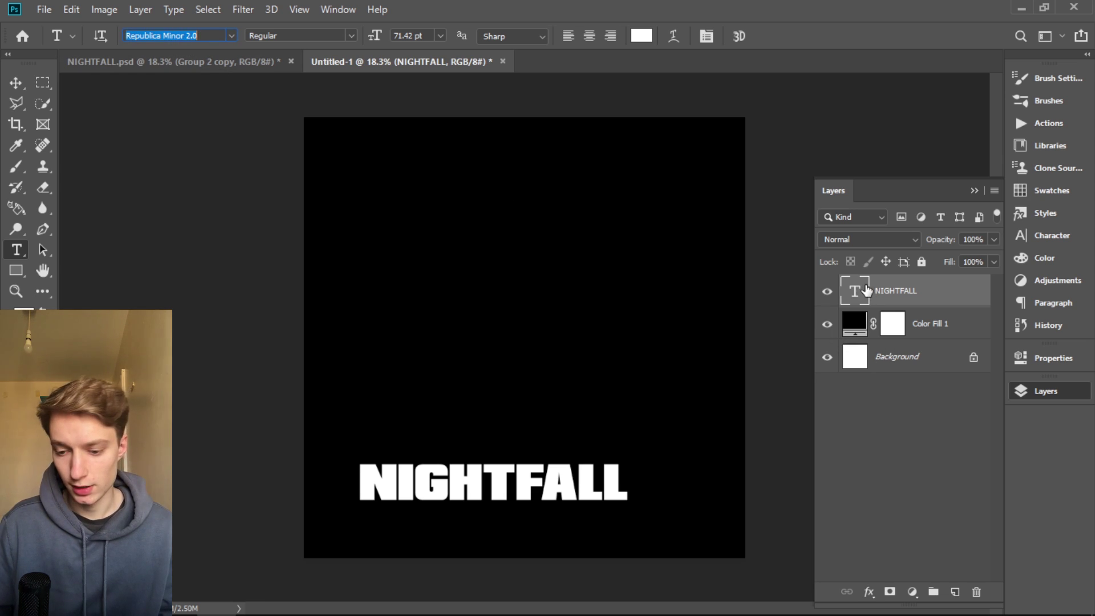
Move the NIGHTFALL text about 0.255 in left and 0.309 in down, toward the canvas's lower-left corner
{"action": "left_click", "coordinate": [16, 83]}
{"action": "left_click", "coordinate": [679, 453]}
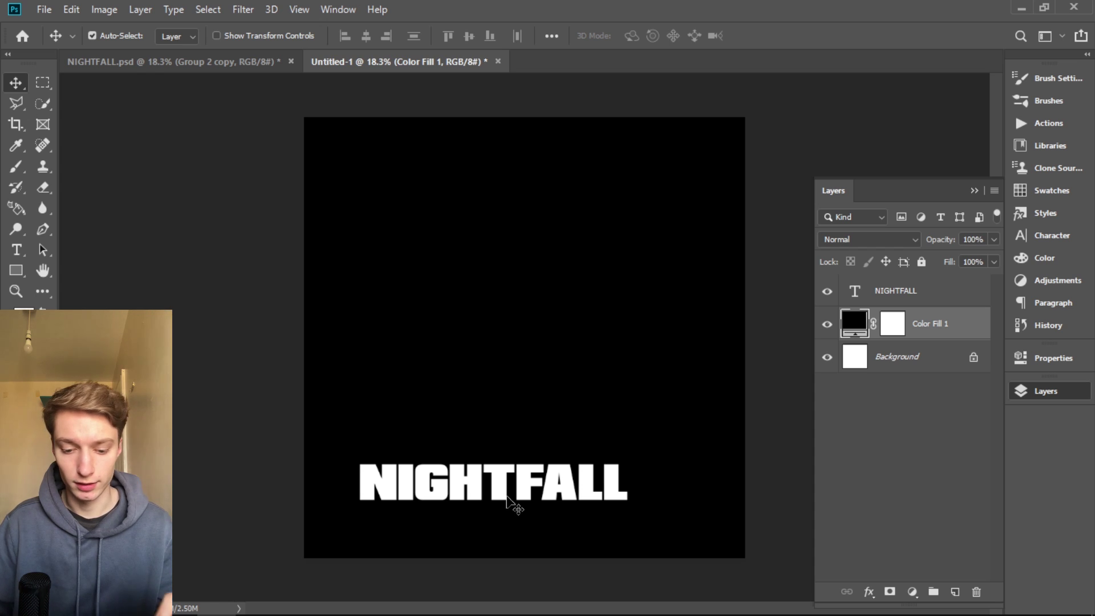
{"action": "left_click", "coordinate": [955, 297]}
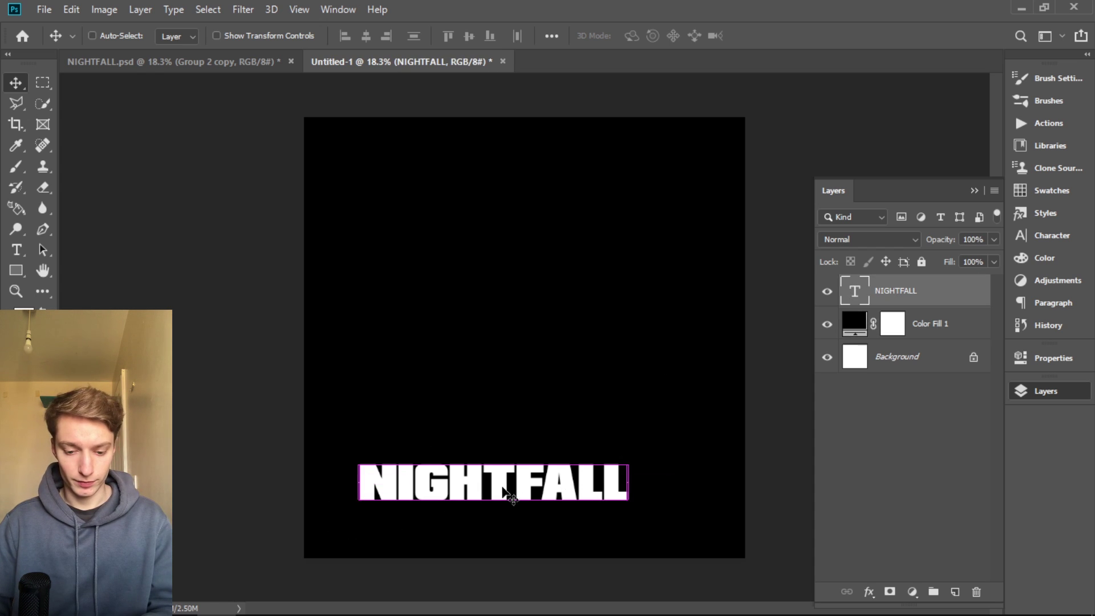
{"action": "key", "text": "ctrl+t"}
{"action": "mouse_move", "coordinate": [493, 502]}
{"action": "left_mouse_down"}
{"action": "mouse_move", "coordinate": [504, 503]}
{"action": "mouse_move", "coordinate": [494, 514]}
{"action": "left_mouse_up"}
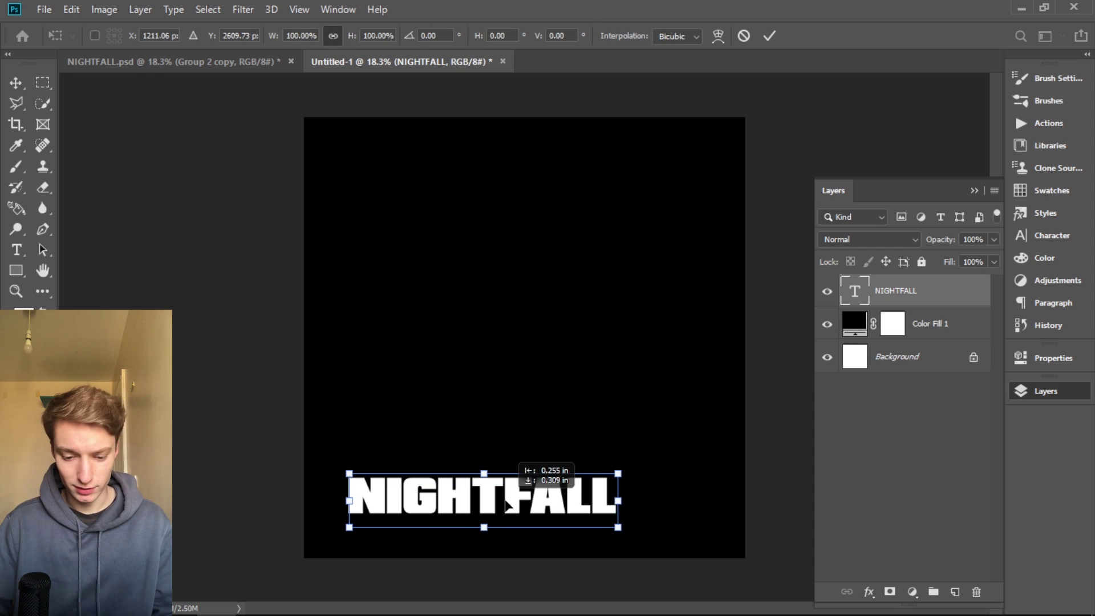
{"action": "key", "text": "Return"}
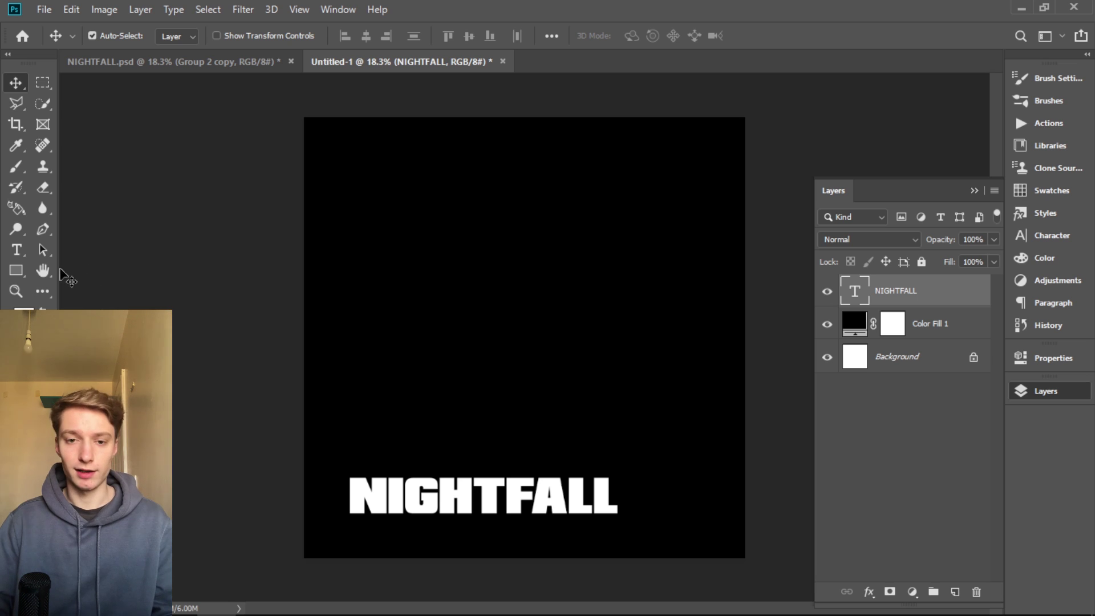
Draw an off-white square shape of about 2525 x 2525 px over the canvas as a margin guide
{"action": "left_click", "coordinate": [16, 270]}
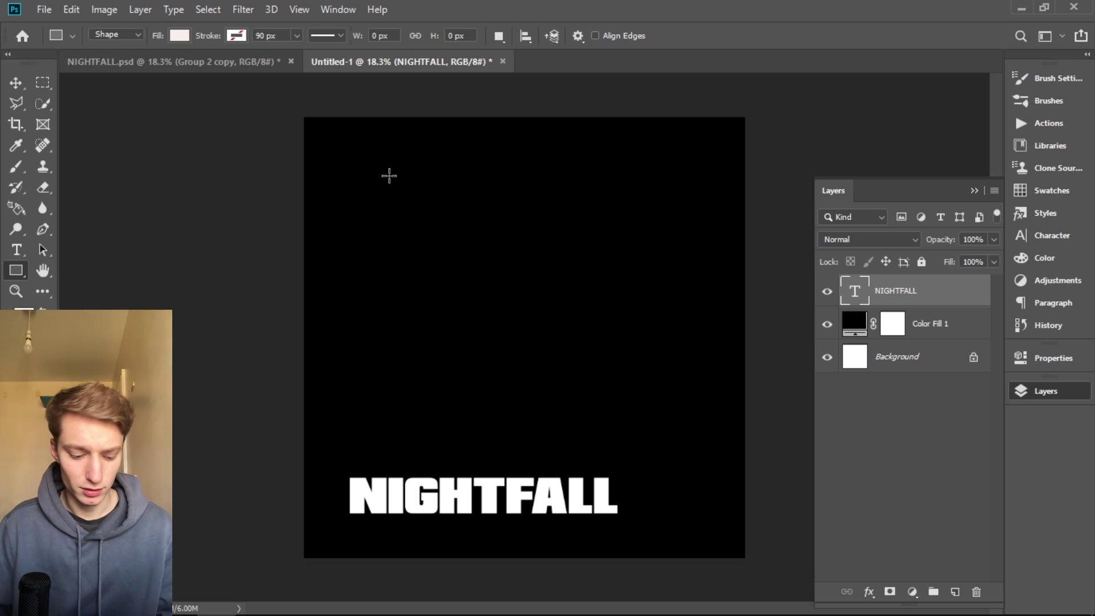
{"action": "key", "text": "shift"}
{"action": "left_click_drag", "start_coordinate": [351, 164], "coordinate": [723, 539]}
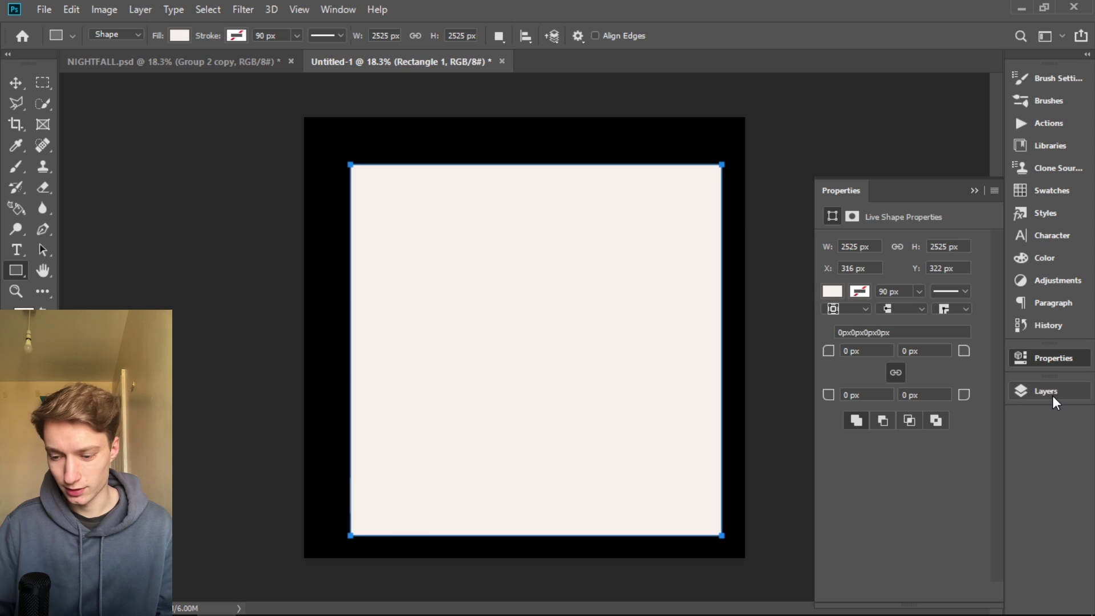
Center the square horizontally and vertically on the whole canvas, and clear the selection
{"action": "left_click", "coordinate": [1052, 395]}
{"action": "left_click", "coordinate": [16, 84]}
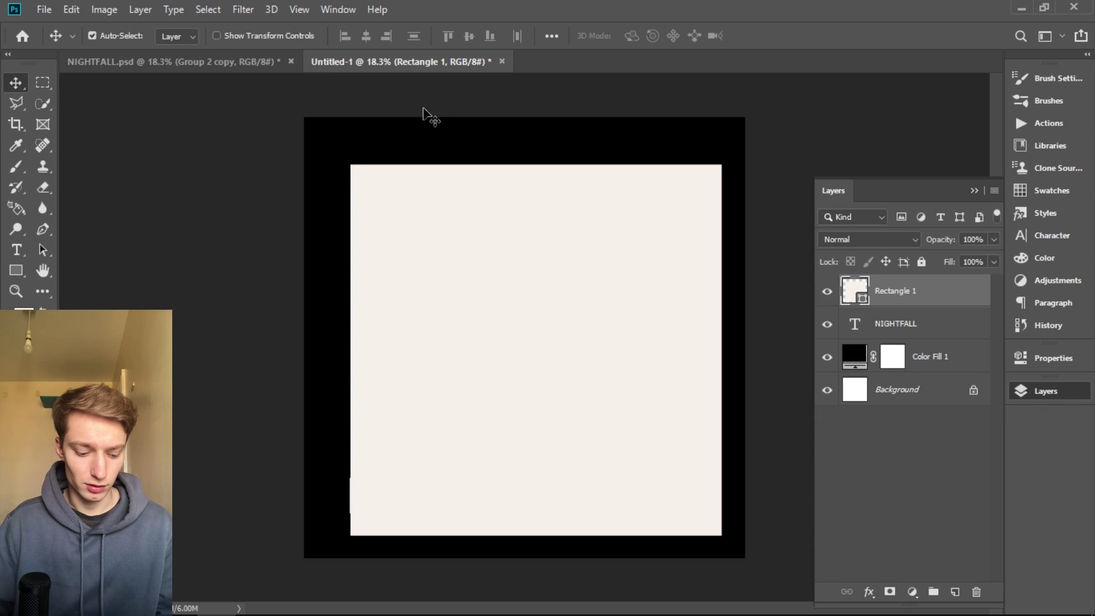
{"action": "key", "text": "ctrl+a"}
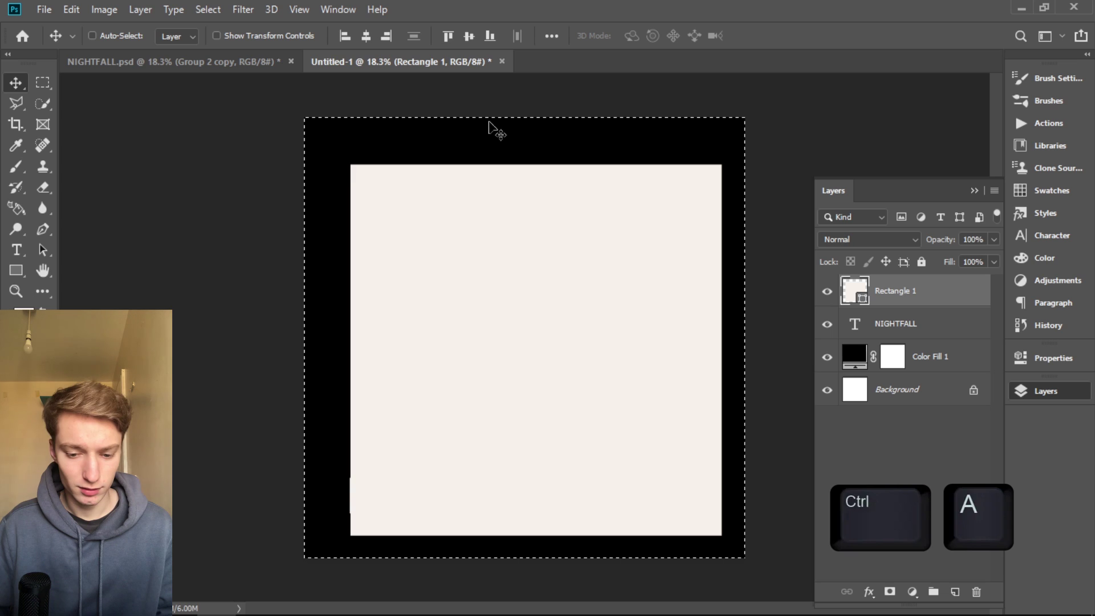
{"action": "left_click", "coordinate": [363, 37]}
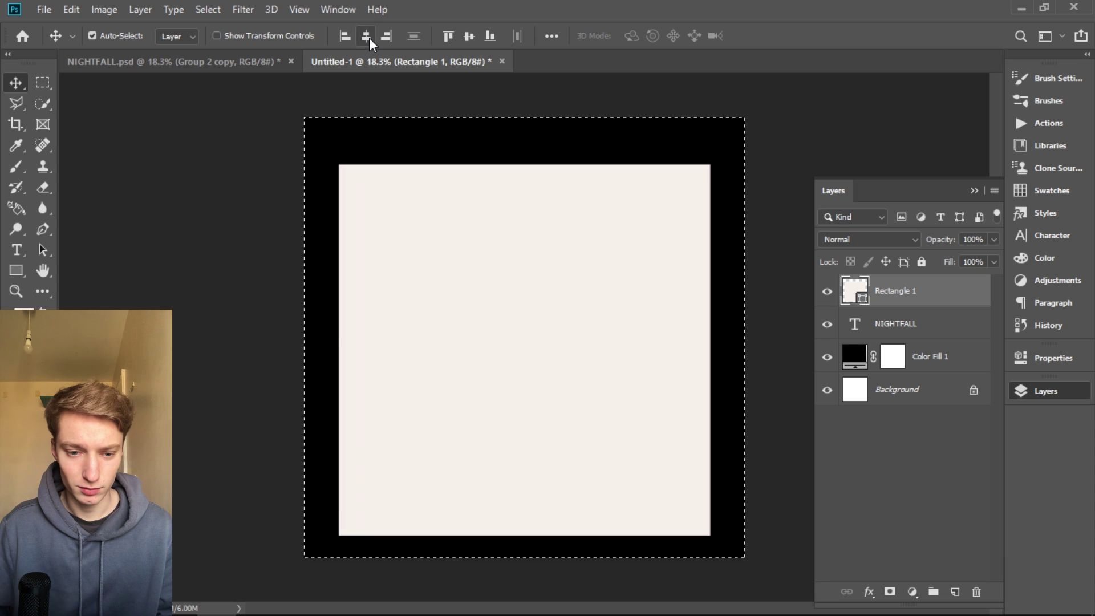
{"action": "left_click", "coordinate": [468, 36]}
{"action": "key", "text": "ctrl+d"}
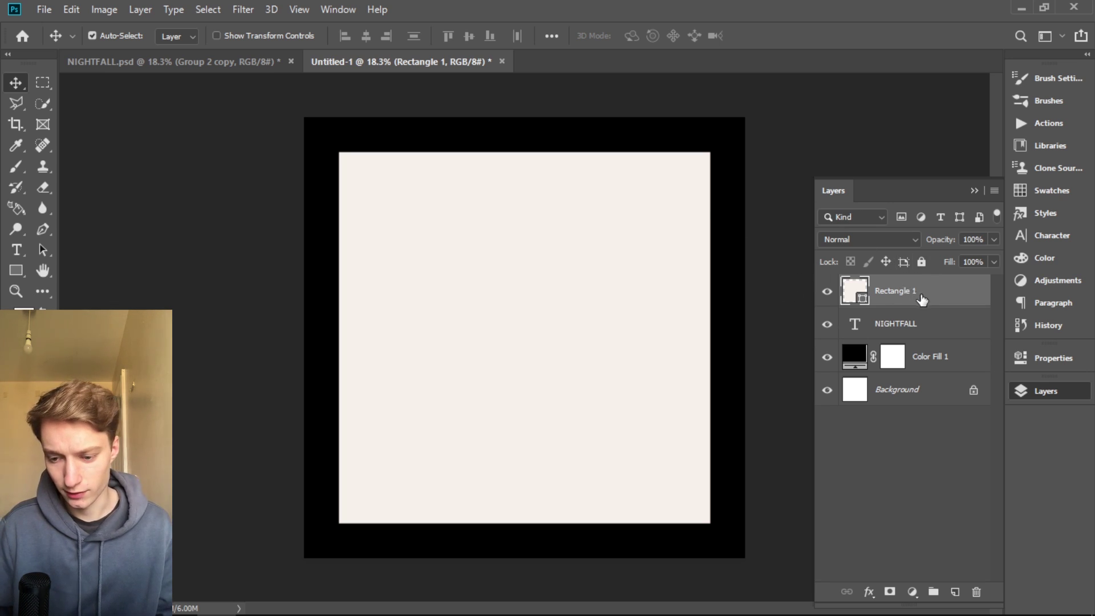
Lower the Rectangle 1 layer's opacity to 11%
{"action": "left_click", "coordinate": [993, 239]}
{"action": "left_click", "coordinate": [975, 259]}
{"action": "left_click_drag", "start_coordinate": [976, 261], "coordinate": [926, 261]}
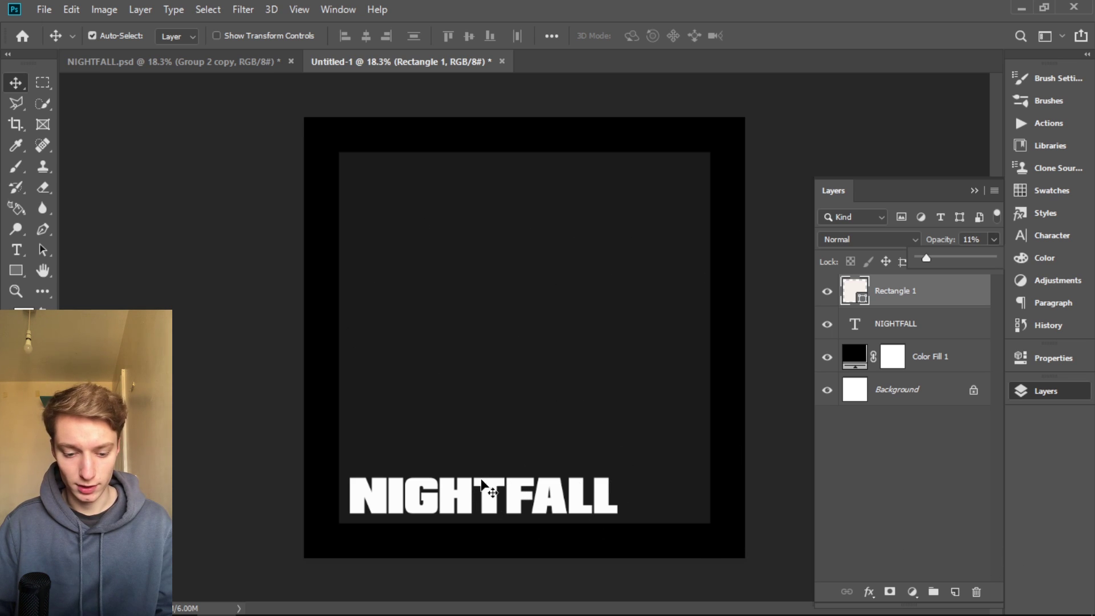
Move the NIGHTFALL text flush into the lower-left corner of the guide square
{"action": "scroll", "coordinate": [494, 478], "scroll_direction": "up", "scroll_amount": 3}
{"action": "scroll", "coordinate": [501, 455], "scroll_direction": "down", "scroll_amount": 1}
{"action": "left_click", "coordinate": [929, 319]}
{"action": "left_click", "coordinate": [526, 466]}
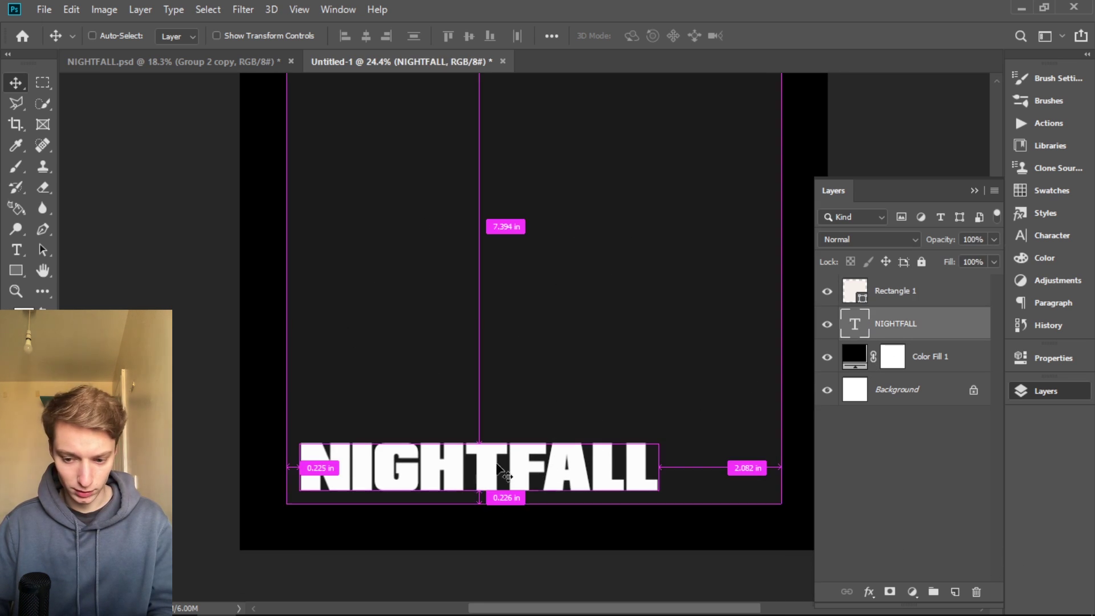
{"action": "key", "text": "ctrl+t"}
{"action": "left_click_drag", "start_coordinate": [458, 462], "coordinate": [444, 470]}
{"action": "key", "text": "Return"}
{"action": "key", "text": "ctrl+0"}
Place the Amsterdam Surf Club image with three green figures and move it up and right, clear of most of the NIGHTFALL text
{"action": "left_click", "coordinate": [44, 9]}
{"action": "left_click", "coordinate": [80, 312]}
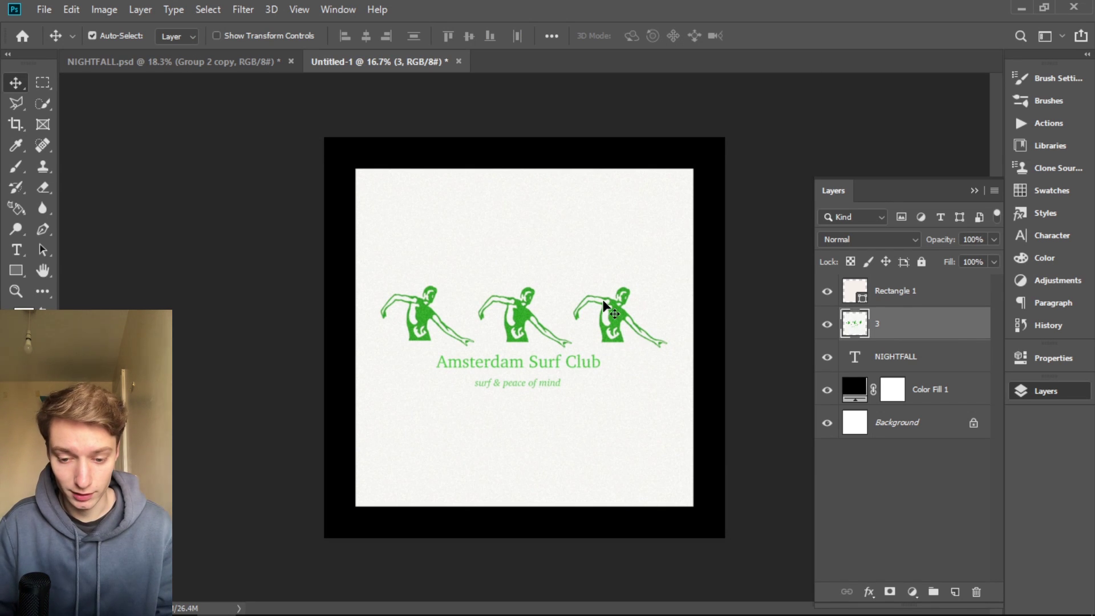
{"action": "key", "text": "ctrl+t"}
{"action": "left_click_drag", "start_coordinate": [541, 395], "coordinate": [653, 366]}
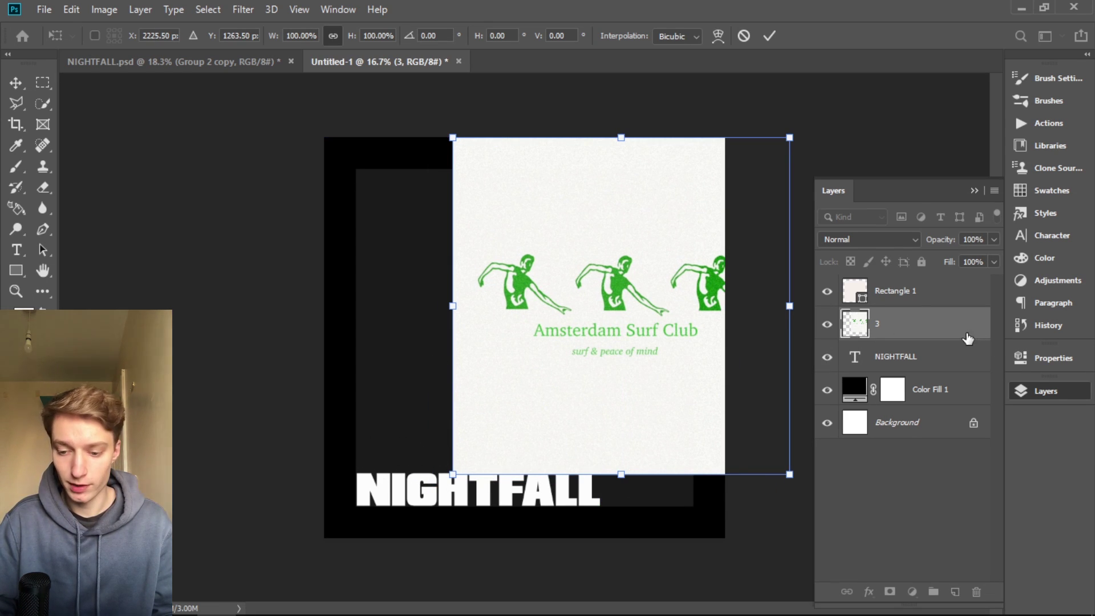
{"action": "key", "text": "Return"}
Minimize Photoshop, open the desktop folder of cover designs, and view the MISERY artwork full screen
{"action": "left_click", "coordinate": [1021, 7]}
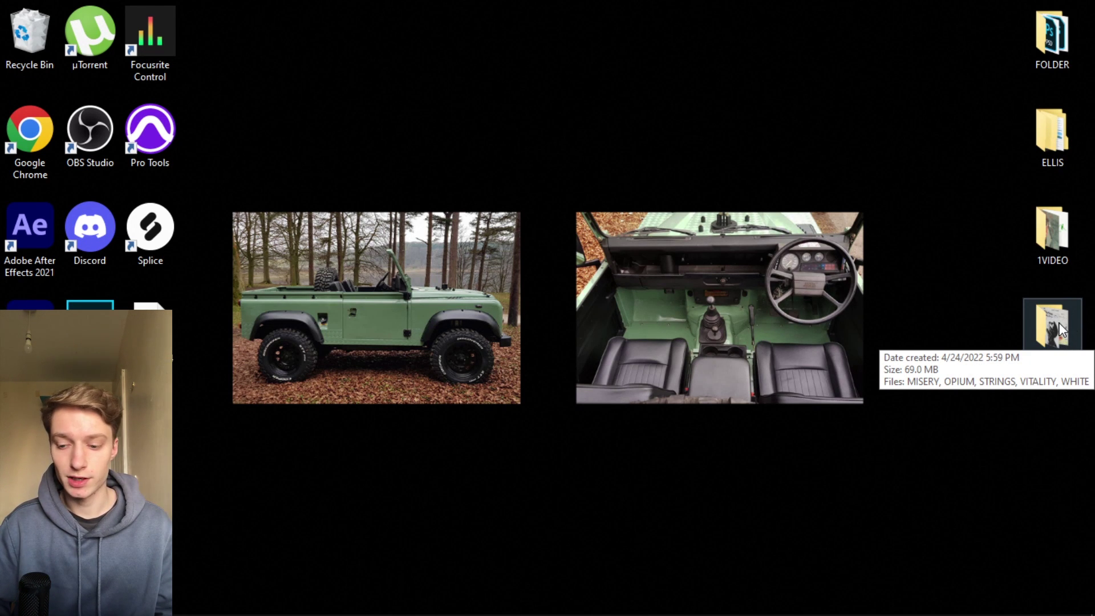
{"action": "double_click", "coordinate": [1059, 330]}
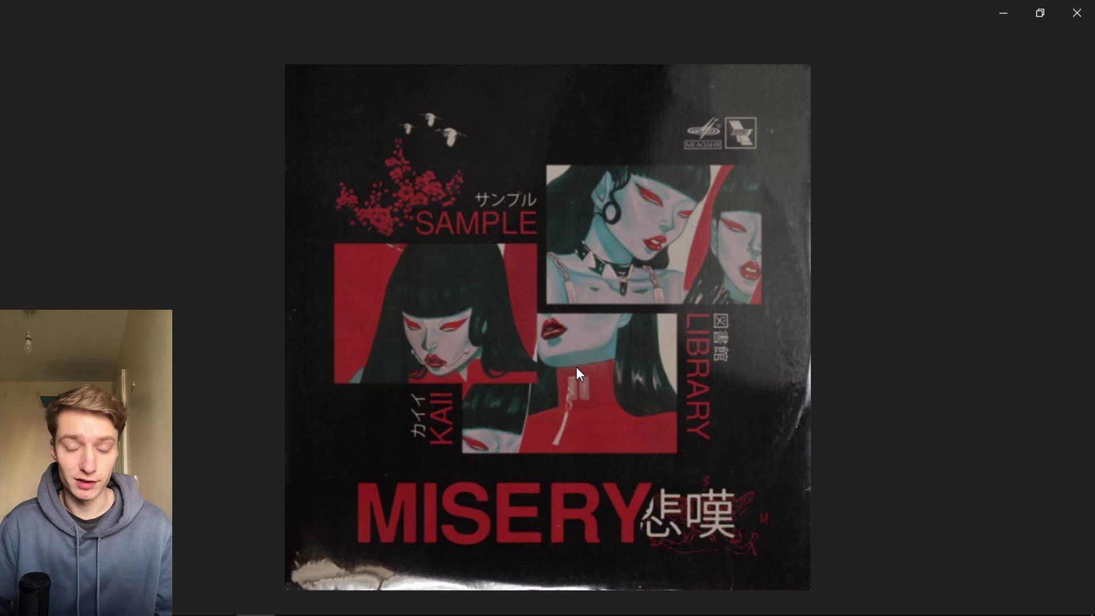
{"action": "key", "text": "F11"}
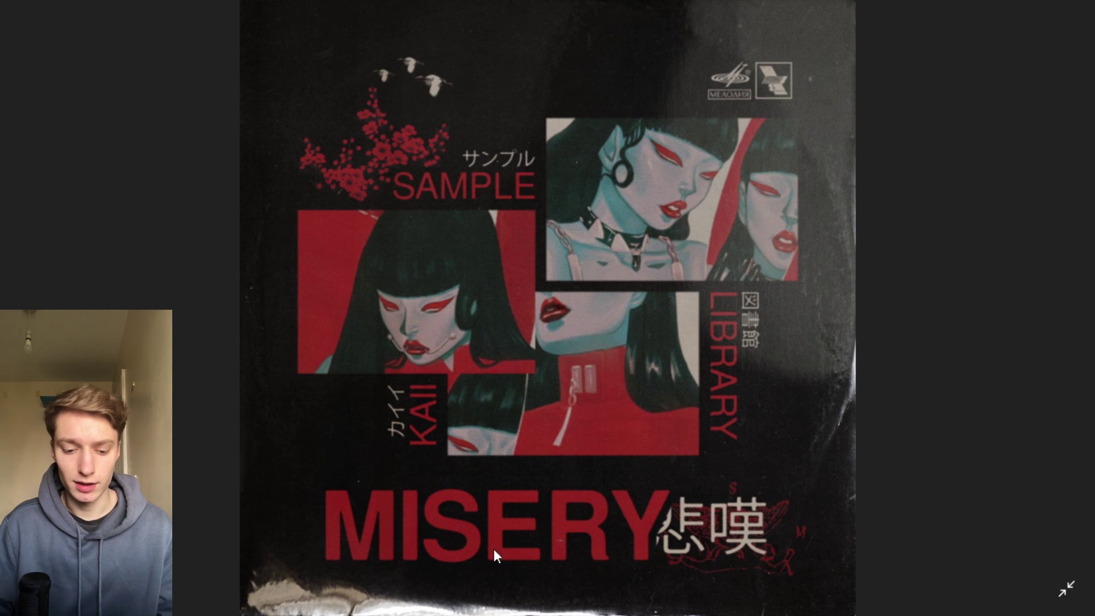
Examine the MISERY title, the Japanese characters overlapping it and the surrounding details in the artwork up close
{"action": "scroll", "coordinate": [851, 544], "scroll_direction": "up", "scroll_amount": 4}
{"action": "scroll", "coordinate": [997, 555], "scroll_direction": "down", "scroll_amount": 4}
{"action": "scroll", "coordinate": [775, 549], "scroll_direction": "up", "scroll_amount": 4}
{"action": "scroll", "coordinate": [864, 549], "scroll_direction": "down", "scroll_amount": 3}
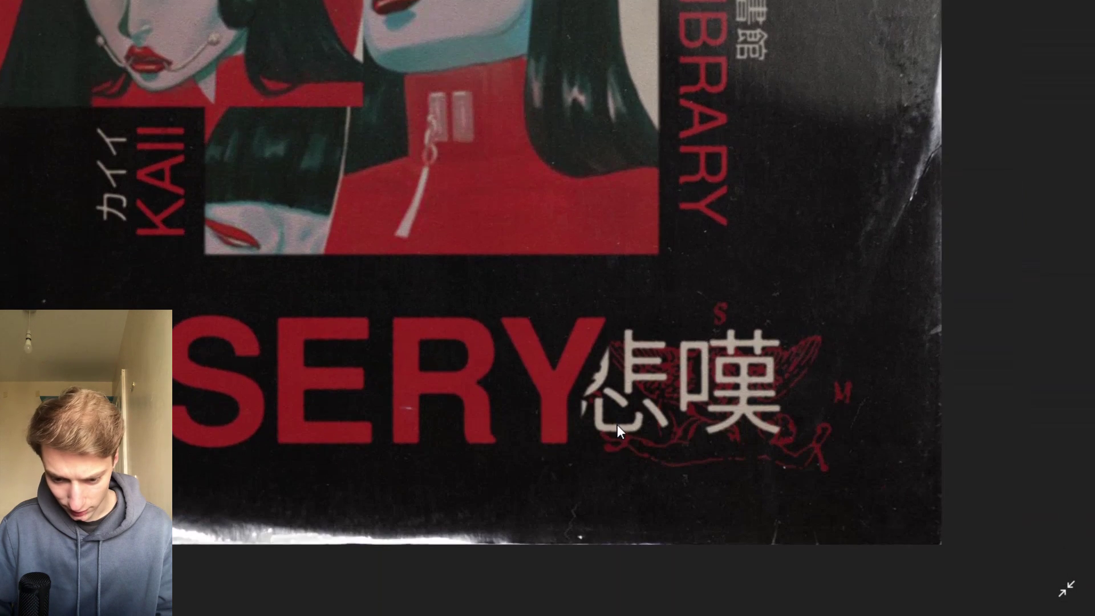
{"action": "scroll", "coordinate": [821, 450], "scroll_direction": "up", "scroll_amount": 3}
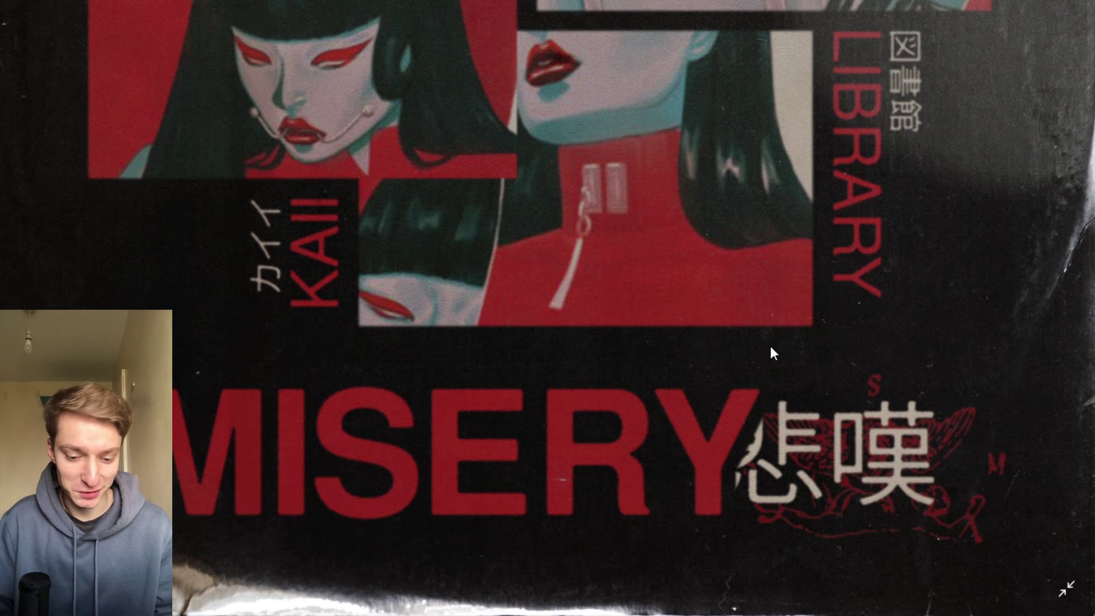
{"action": "scroll", "coordinate": [769, 345], "scroll_direction": "down", "scroll_amount": 5}
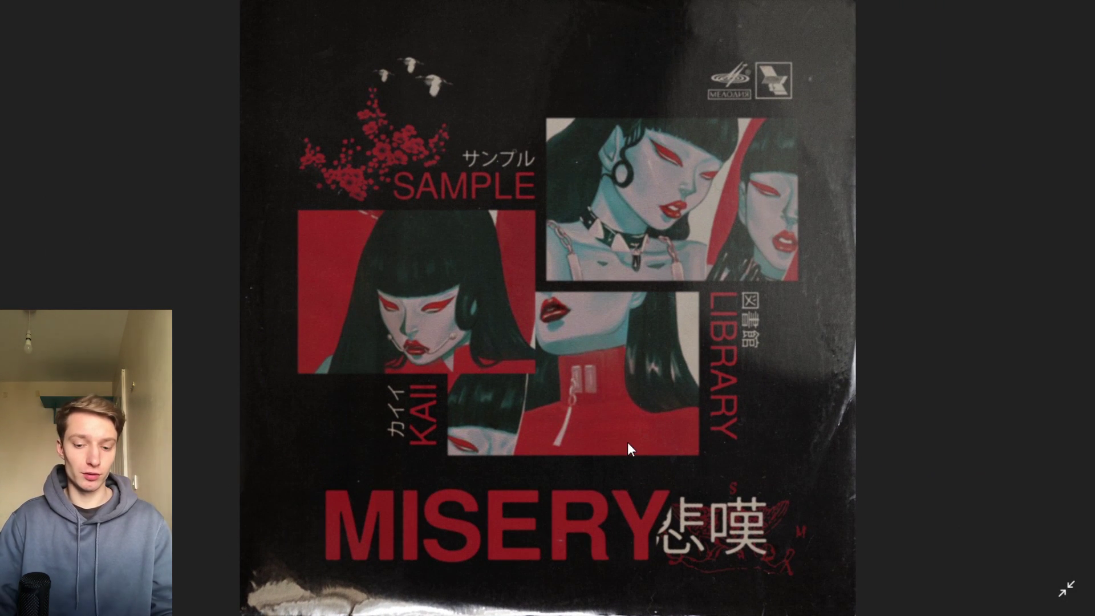
View the OPIUM and STRINGS & THINGS artworks and examine how their titles combine with graphic elements
{"action": "key", "text": "Right"}
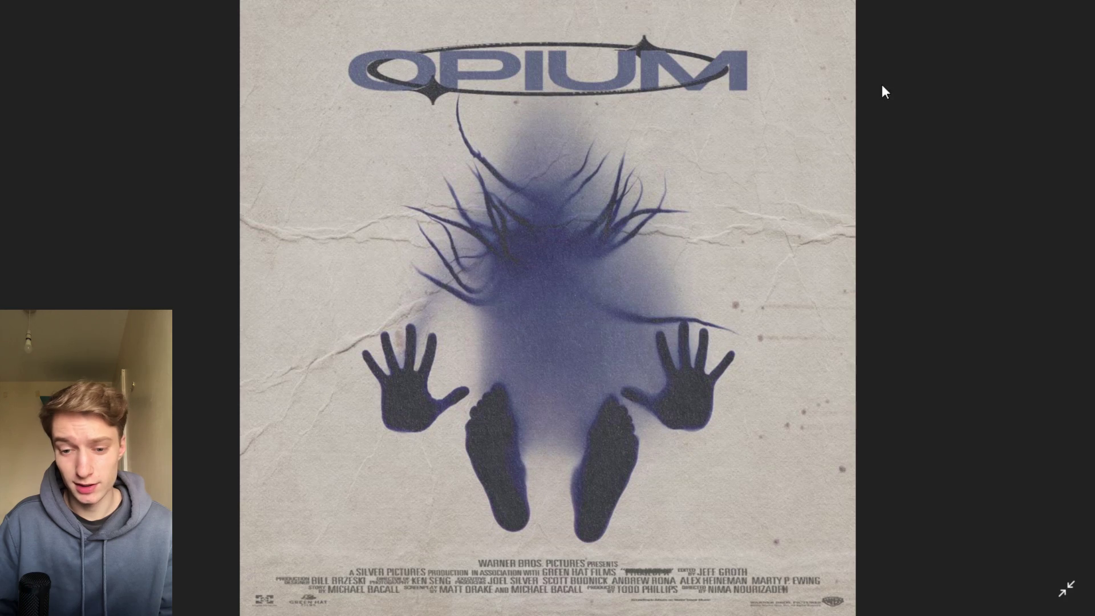
{"action": "left_click", "coordinate": [601, 57]}
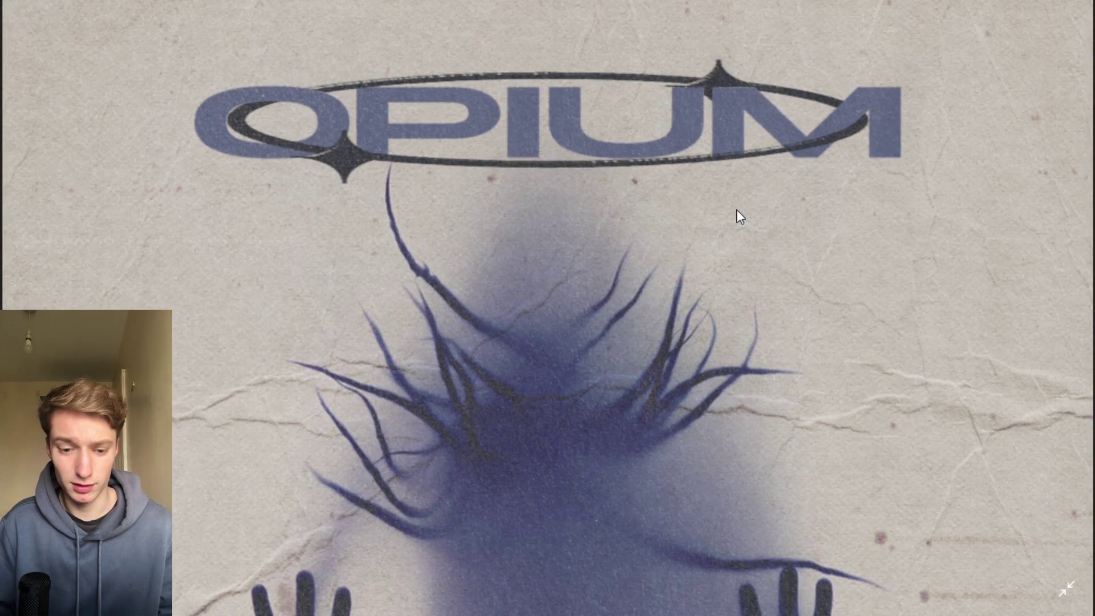
{"action": "left_click", "coordinate": [662, 189]}
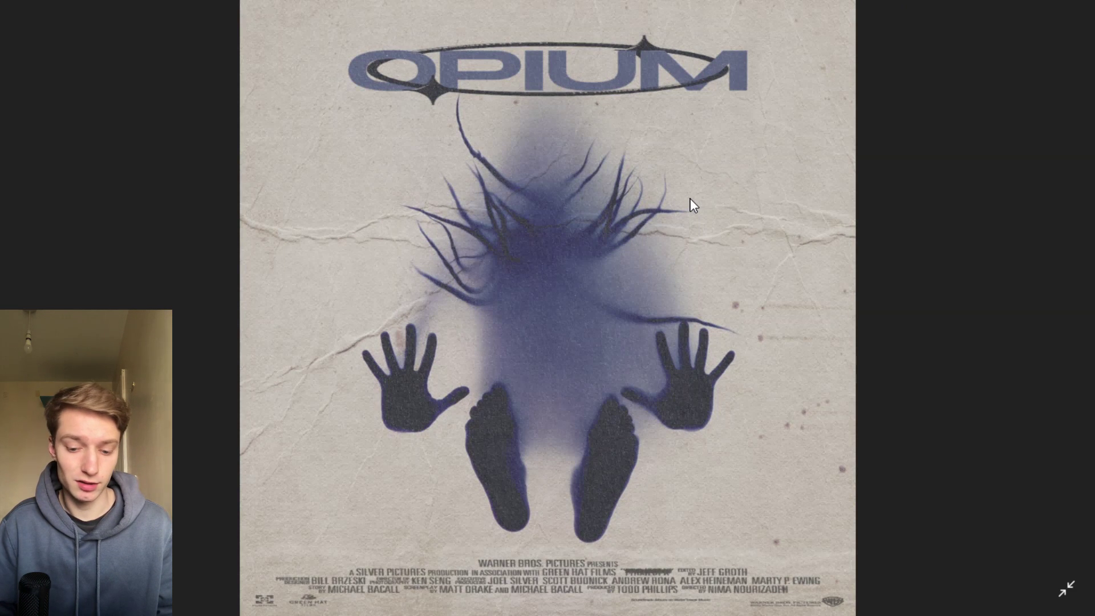
{"action": "key", "text": "Right"}
{"action": "scroll", "coordinate": [283, 169], "scroll_direction": "up", "scroll_amount": 3}
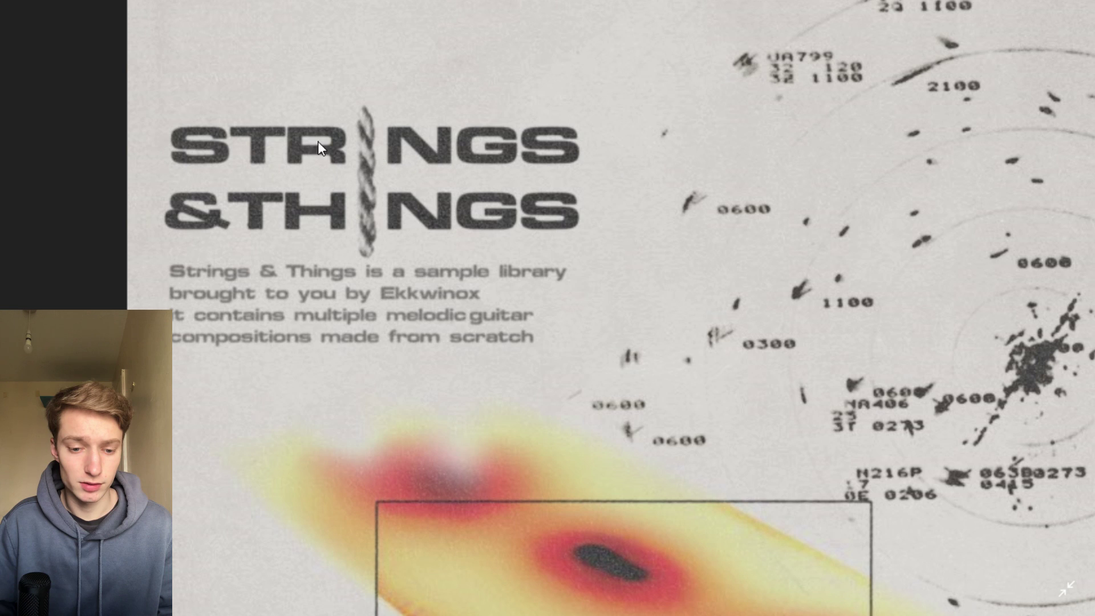
{"action": "left_click", "coordinate": [610, 203]}
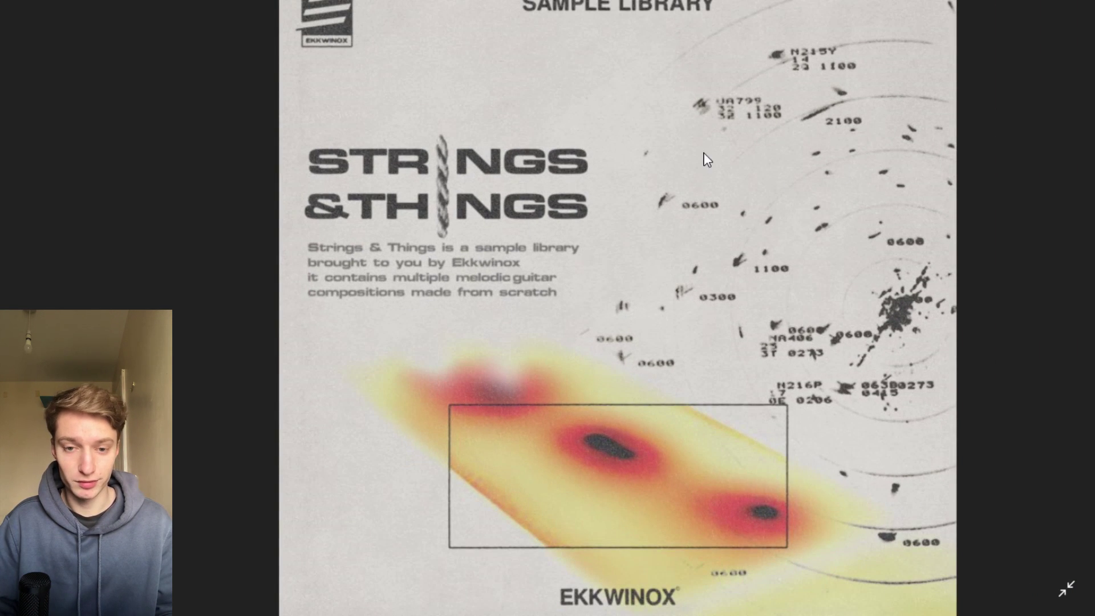
{"action": "left_click", "coordinate": [397, 176]}
{"action": "left_click", "coordinate": [450, 223]}
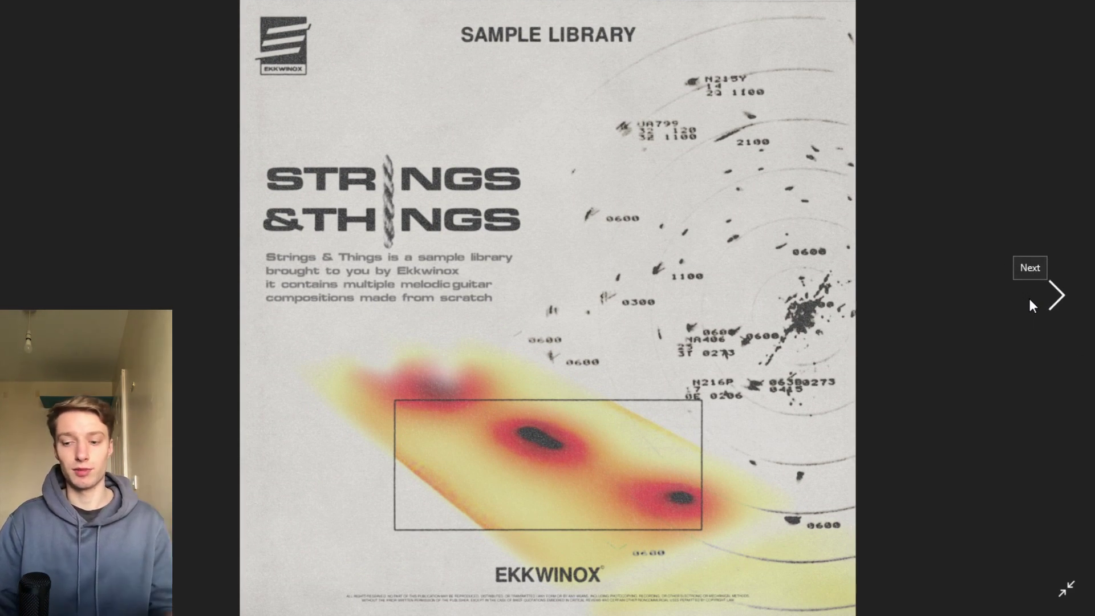
View the jellyfish and FORGIATOS JYROUX artworks, examine their title treatments up close, and return to Photoshop
{"action": "left_click", "coordinate": [1041, 312]}
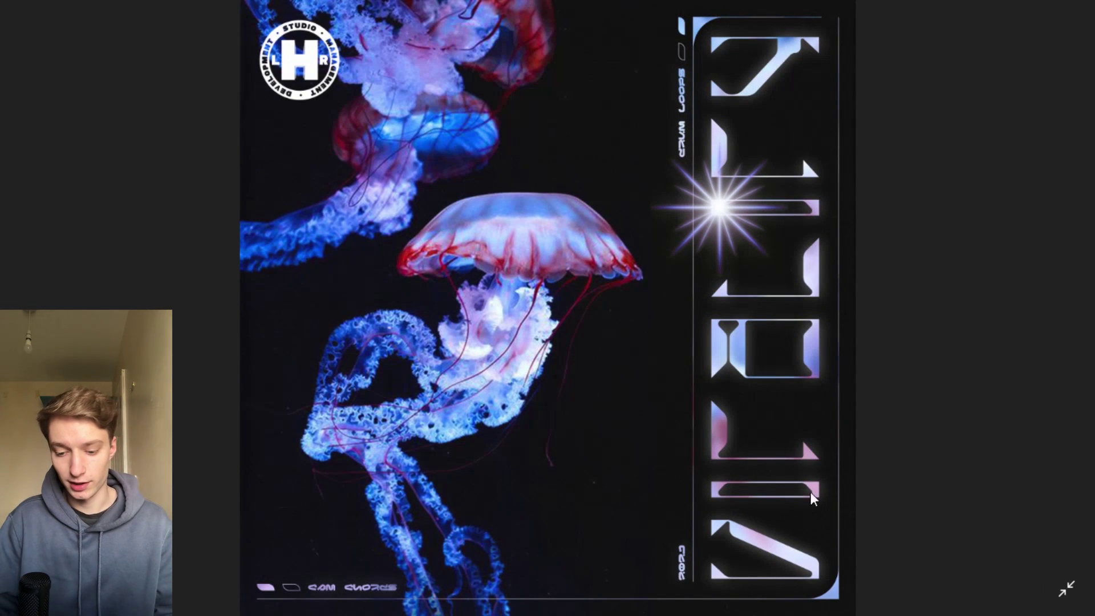
{"action": "left_click", "coordinate": [813, 199]}
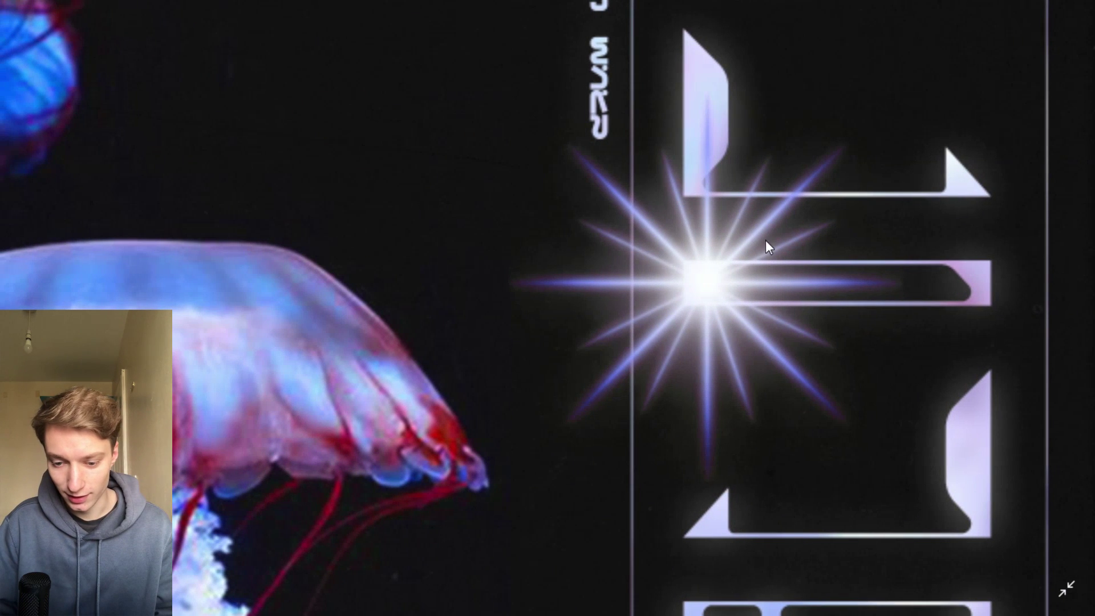
{"action": "left_click", "coordinate": [792, 321]}
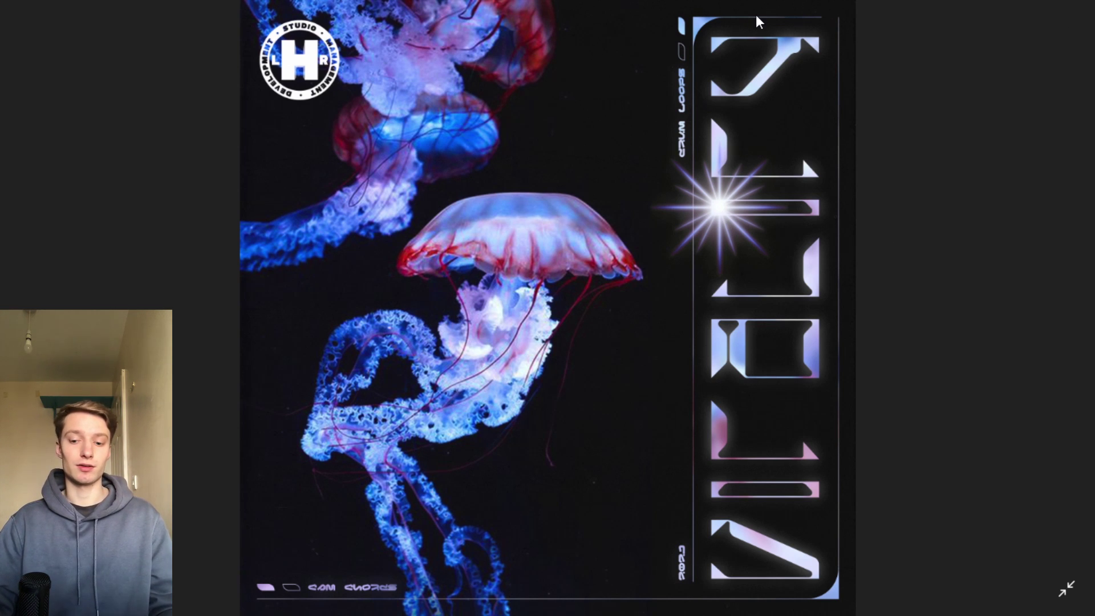
{"action": "left_click", "coordinate": [1061, 288]}
{"action": "left_click", "coordinate": [550, 103]}
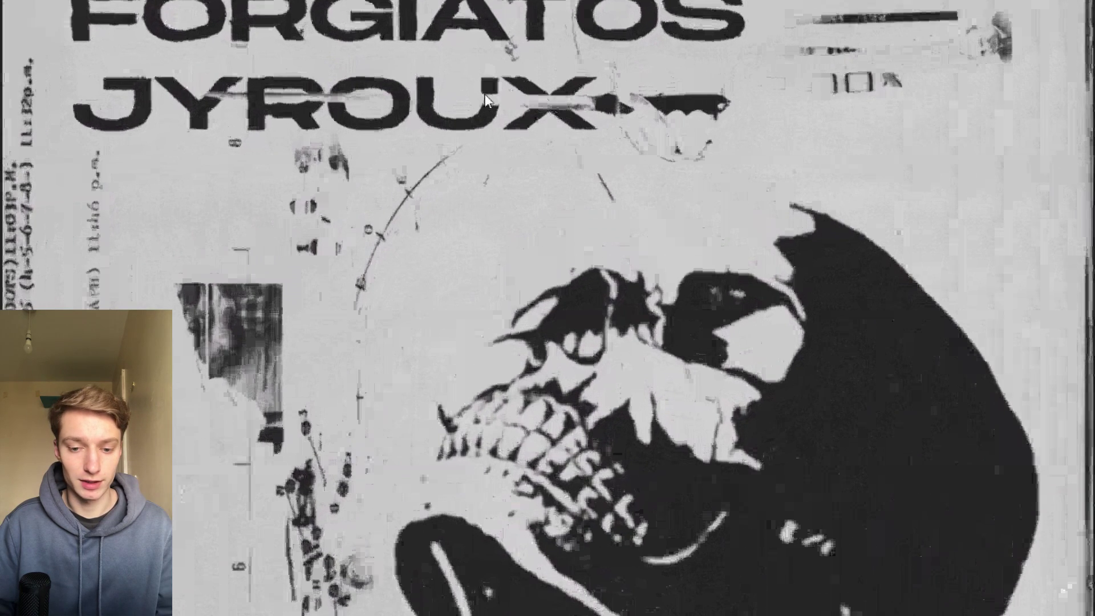
{"action": "left_click_drag", "start_coordinate": [374, 176], "coordinate": [461, 308]}
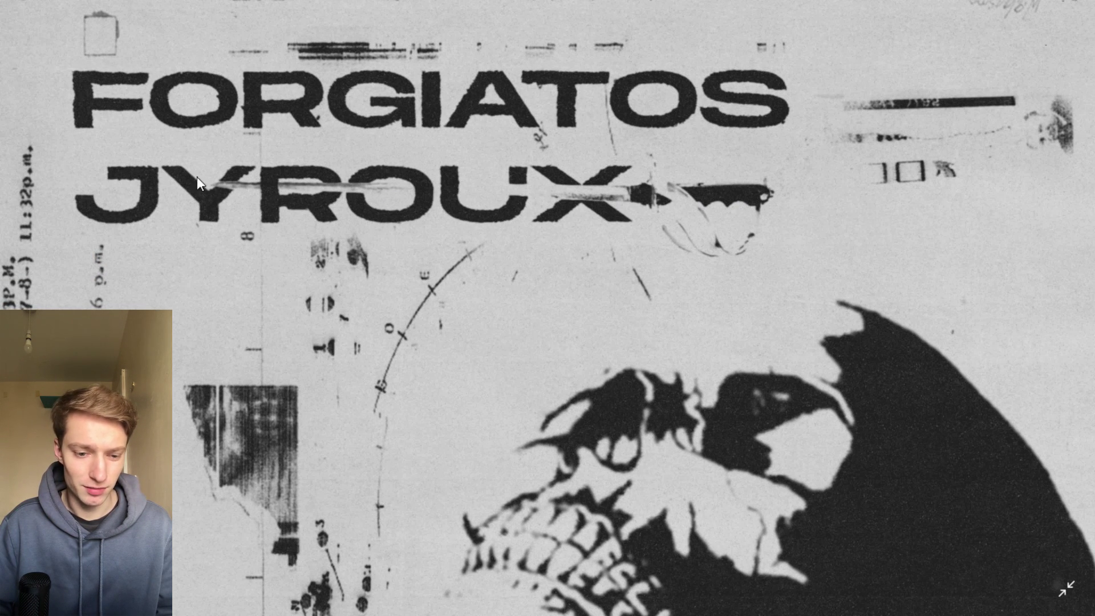
{"action": "left_click", "coordinate": [213, 232]}
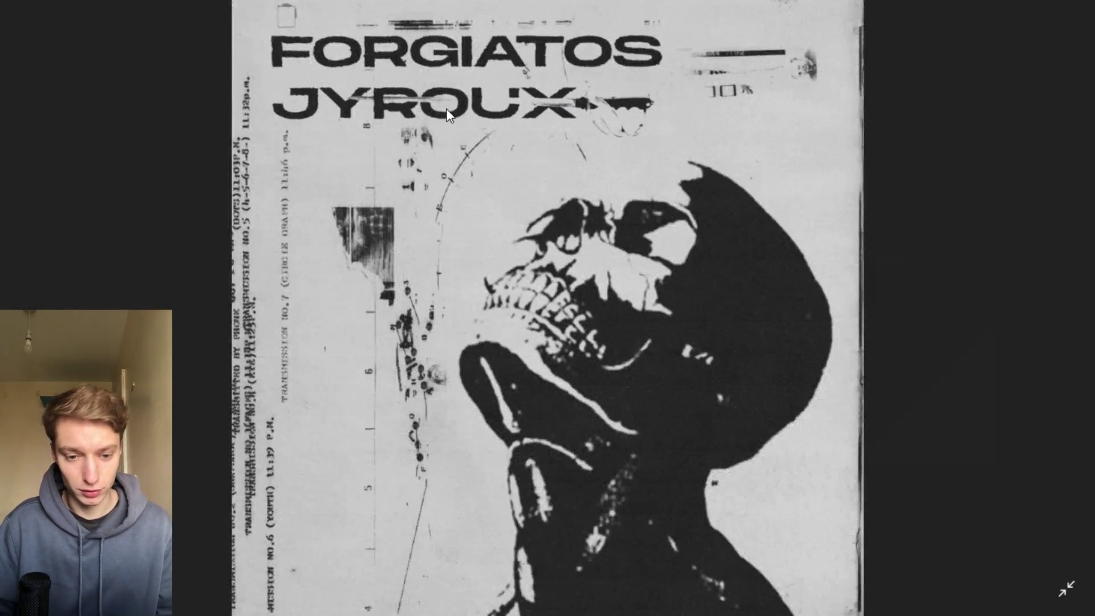
{"action": "left_click", "coordinate": [446, 108]}
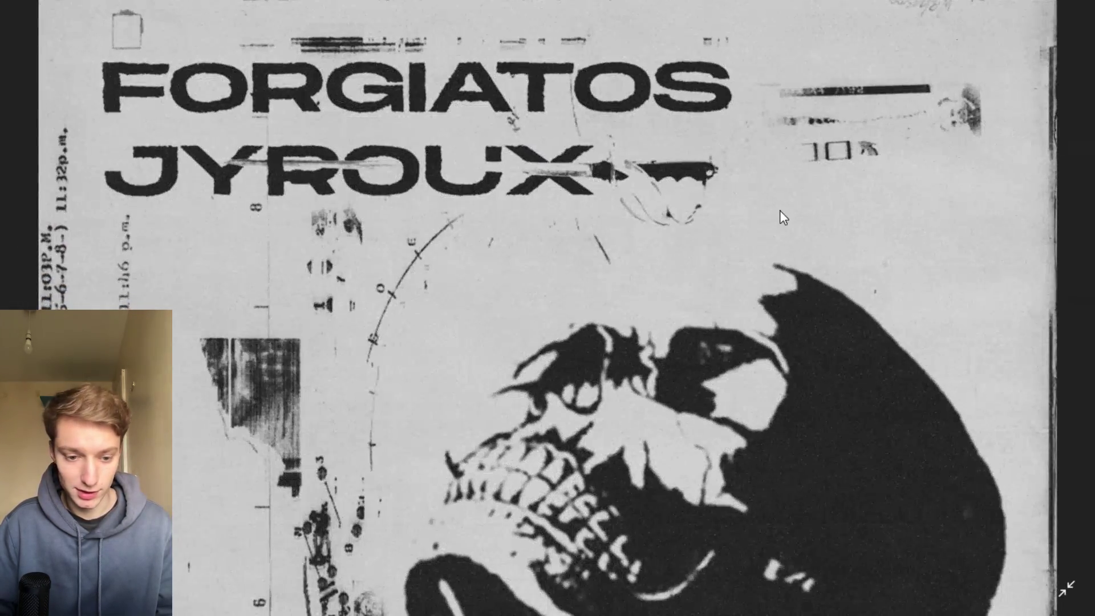
{"action": "left_click", "coordinate": [780, 210]}
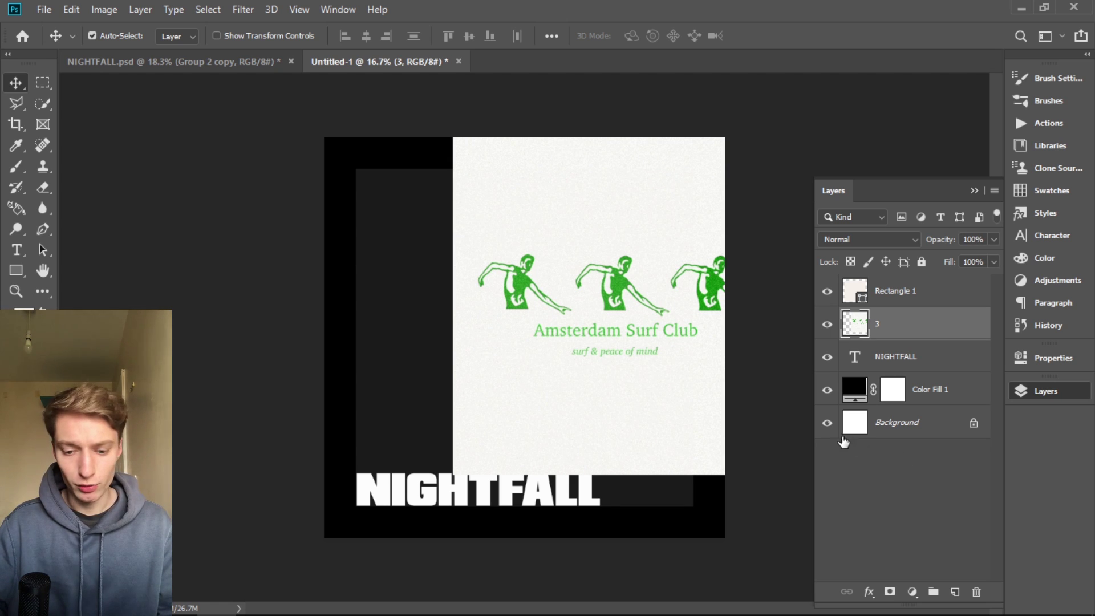
Move the Amsterdam Surf Club image toward the canvas centre so that all three figures fit inside the canvas
{"action": "scroll", "coordinate": [680, 365], "scroll_direction": "up", "scroll_amount": 5}
{"action": "scroll", "coordinate": [599, 306], "scroll_direction": "down", "scroll_amount": 1}
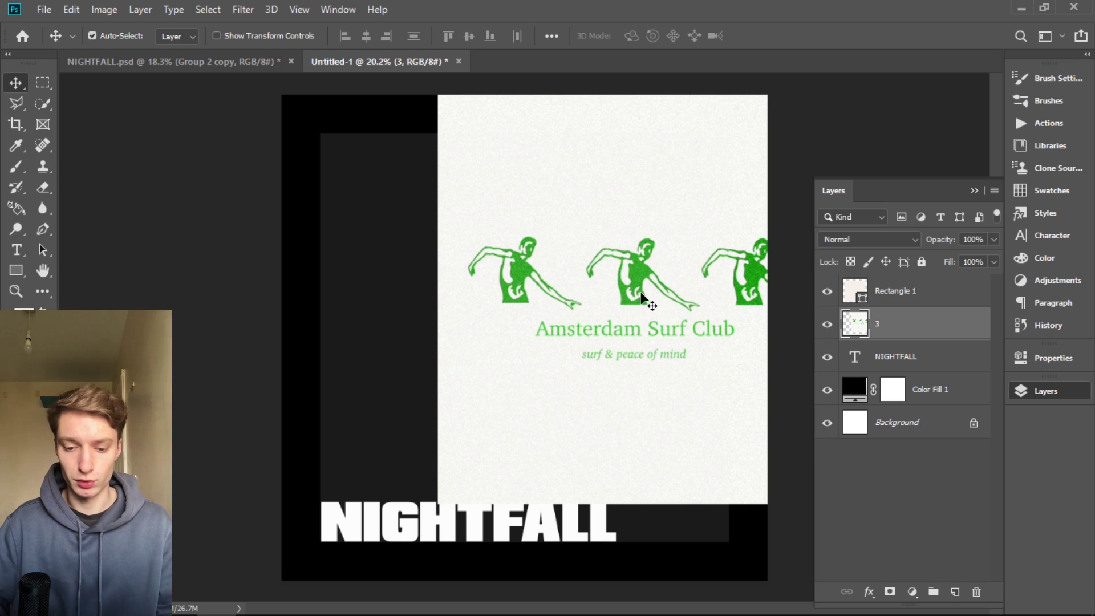
{"action": "scroll", "coordinate": [650, 288], "scroll_direction": "up", "scroll_amount": 4}
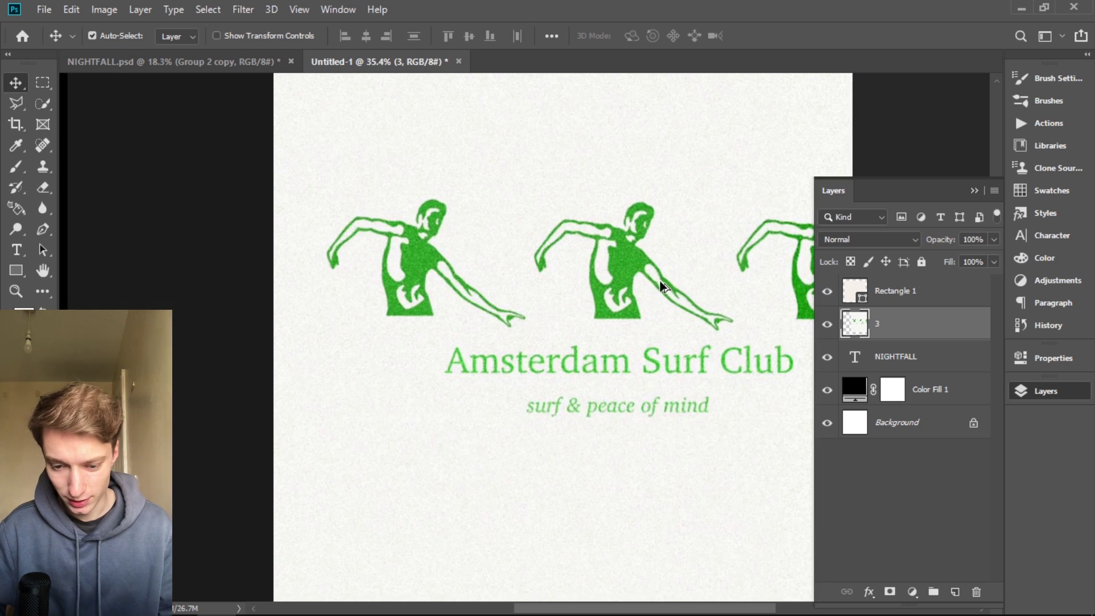
{"action": "scroll", "coordinate": [604, 361], "scroll_direction": "down", "scroll_amount": 2}
{"action": "scroll", "coordinate": [604, 362], "scroll_direction": "down", "scroll_amount": 2}
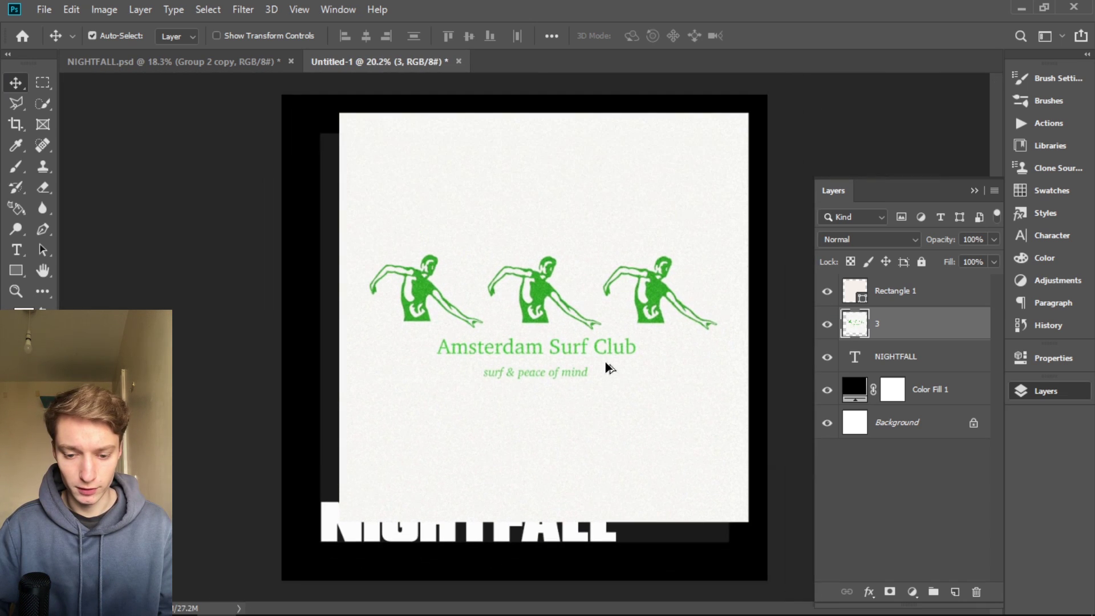
Invert the colours of the Amsterdam Surf Club image and hide the Rectangle 1 guide layer
{"action": "key", "text": "ctrl+i"}
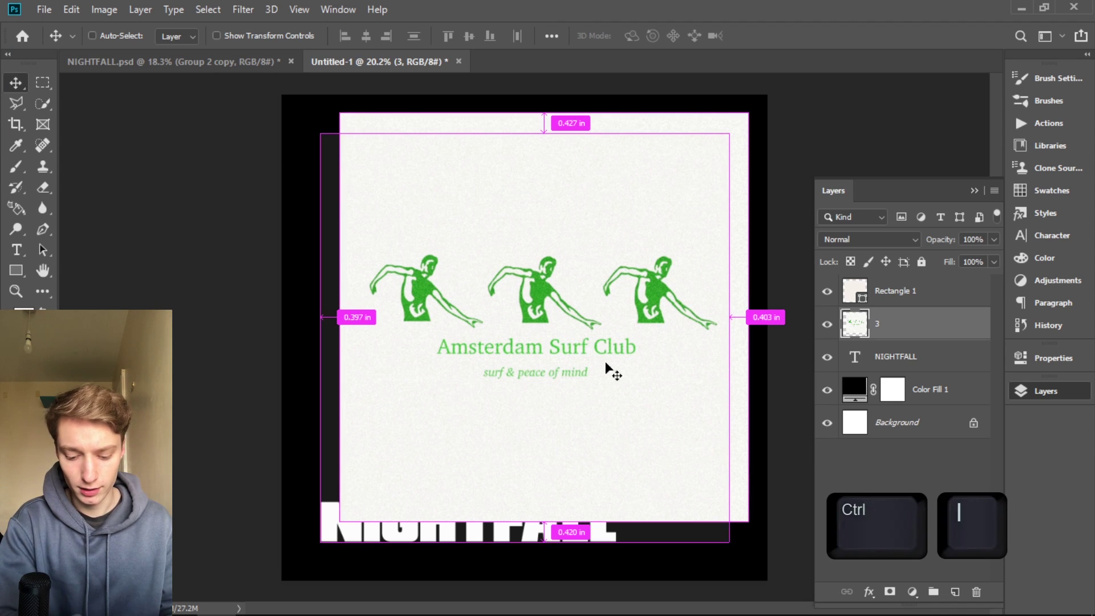
{"action": "scroll", "coordinate": [593, 313], "scroll_direction": "up", "scroll_amount": 1}
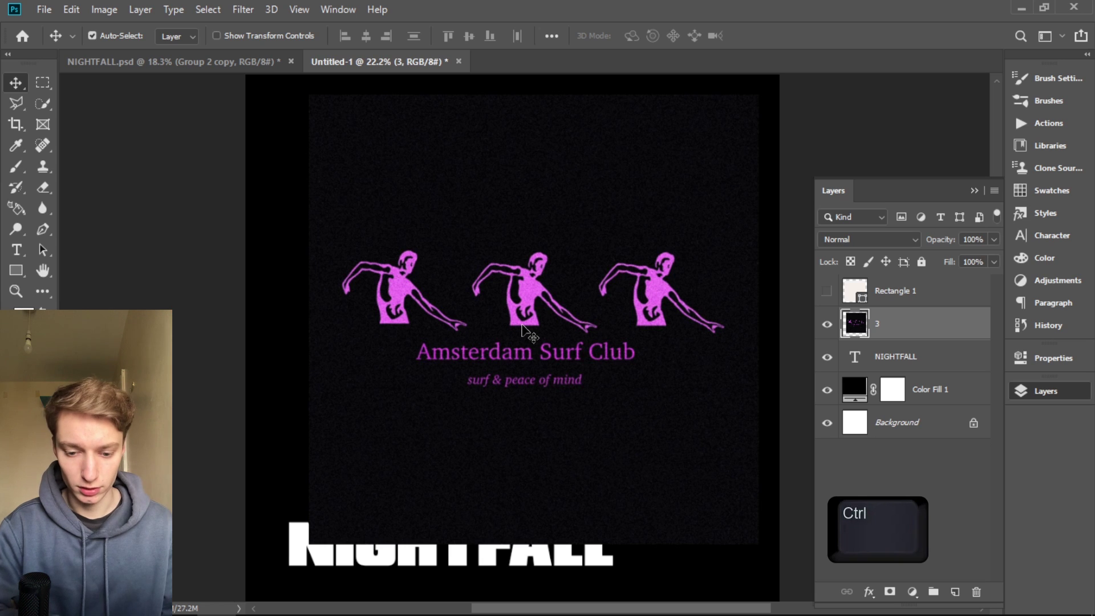
Darken the inverted image's background to pure black with Curves, moving the RGB black point to input 36
{"action": "key", "text": "ctrl+m"}
{"action": "left_click_drag", "start_coordinate": [607, 78], "coordinate": [729, 68]}
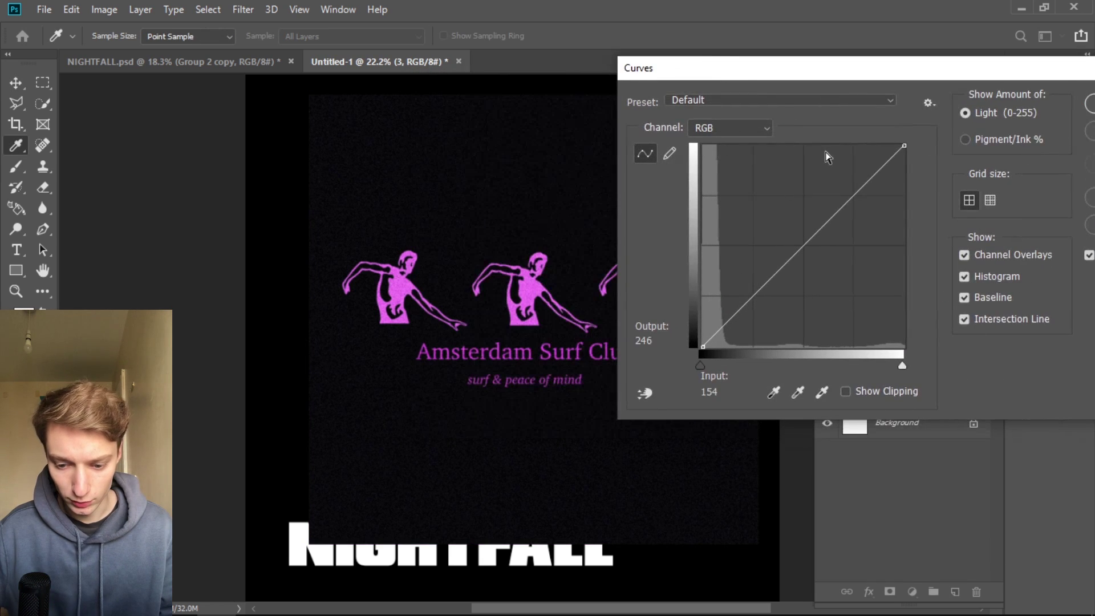
{"action": "left_click_drag", "start_coordinate": [702, 371], "coordinate": [733, 376]}
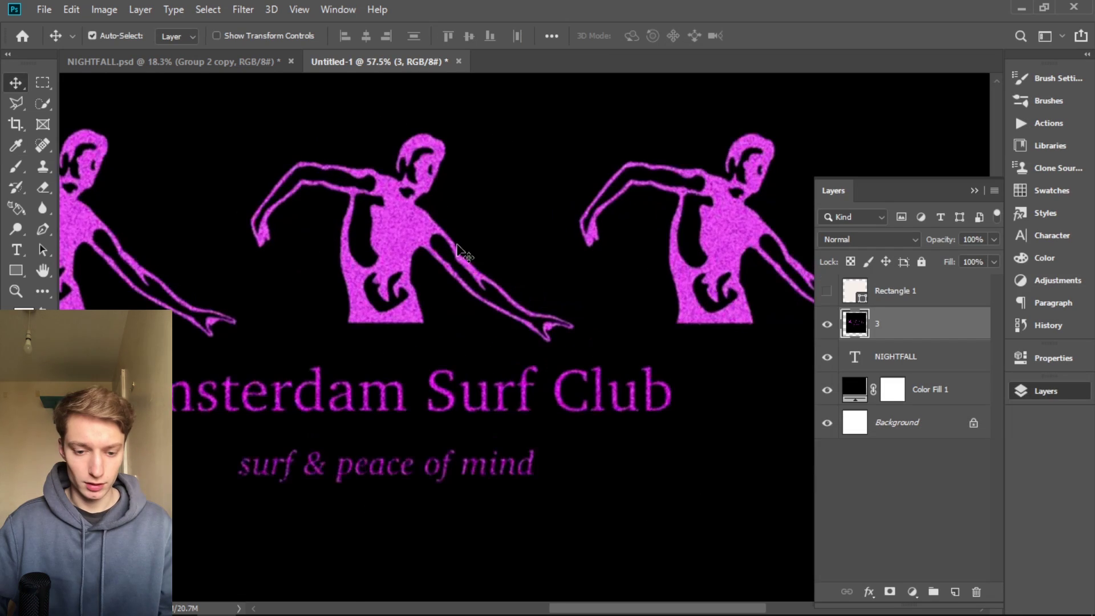
{"action": "scroll", "coordinate": [373, 272], "scroll_direction": "down", "scroll_amount": 2}
{"action": "scroll", "coordinate": [648, 318], "scroll_direction": "up", "scroll_amount": 2}
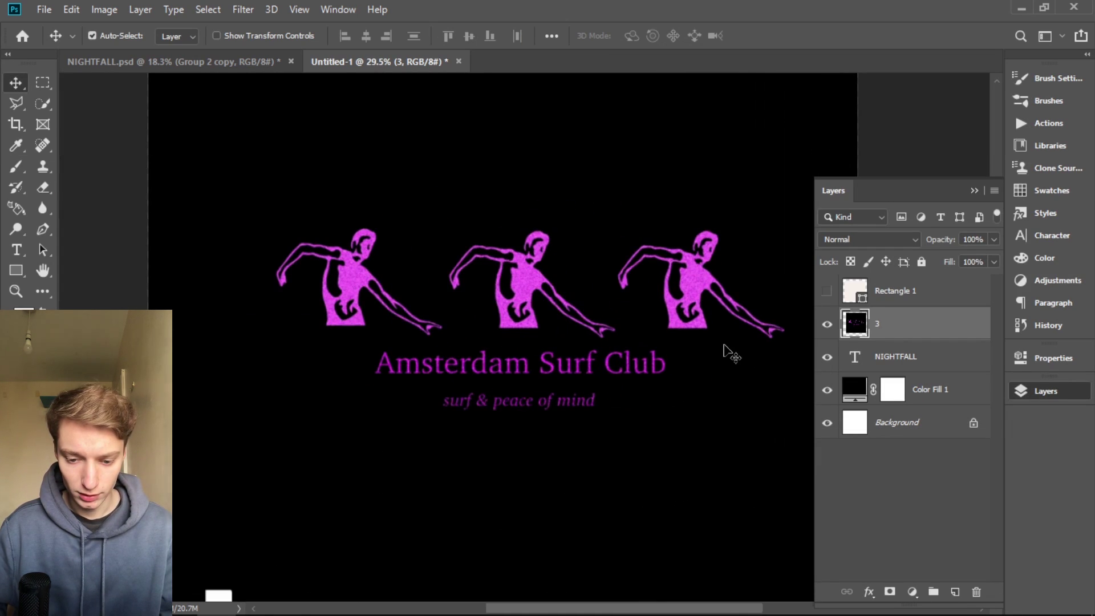
Recolour the purple figures red with Hue/Saturation, setting Hue to +60 and Saturation to 0
{"action": "key", "text": "ctrl+u"}
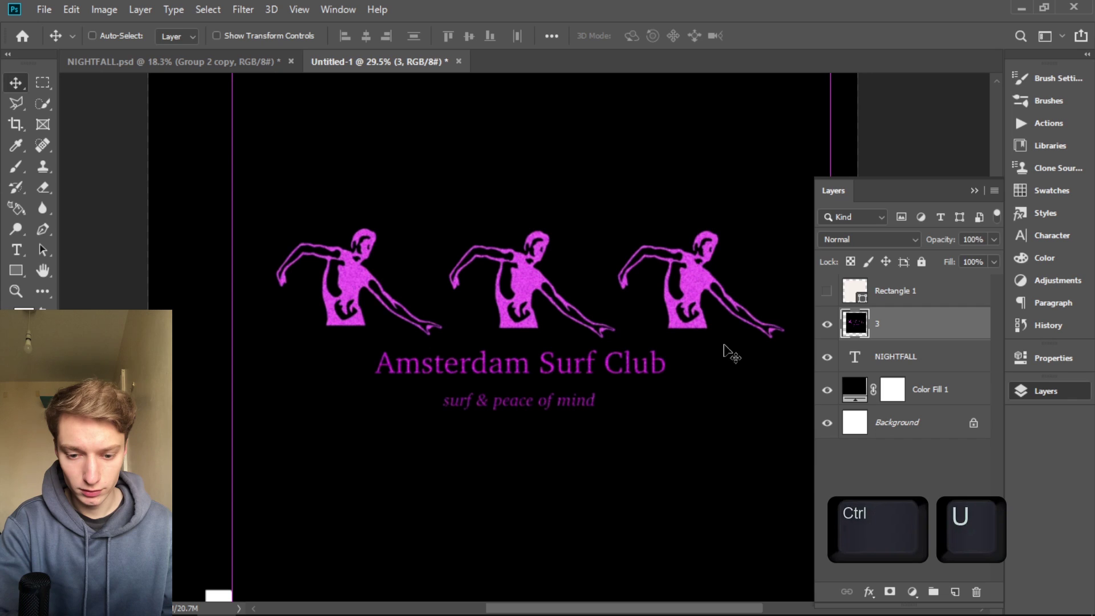
{"action": "left_click_drag", "start_coordinate": [792, 251], "coordinate": [827, 255]}
{"action": "left_click_drag", "start_coordinate": [790, 294], "coordinate": [918, 296]}
{"action": "left_click_drag", "start_coordinate": [828, 254], "coordinate": [830, 256]}
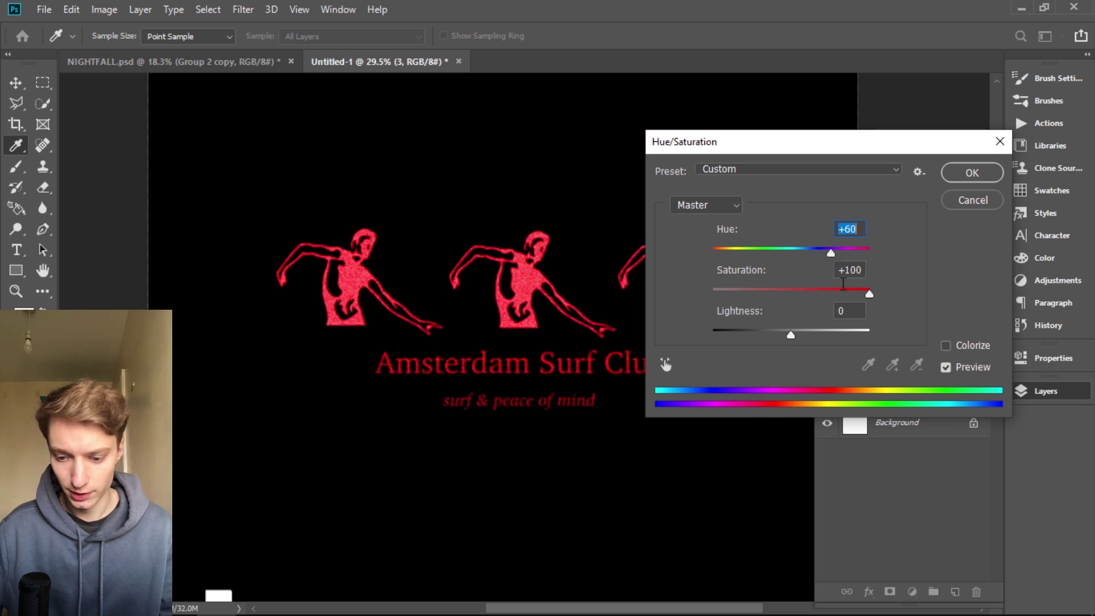
{"action": "left_click", "coordinate": [859, 270]}
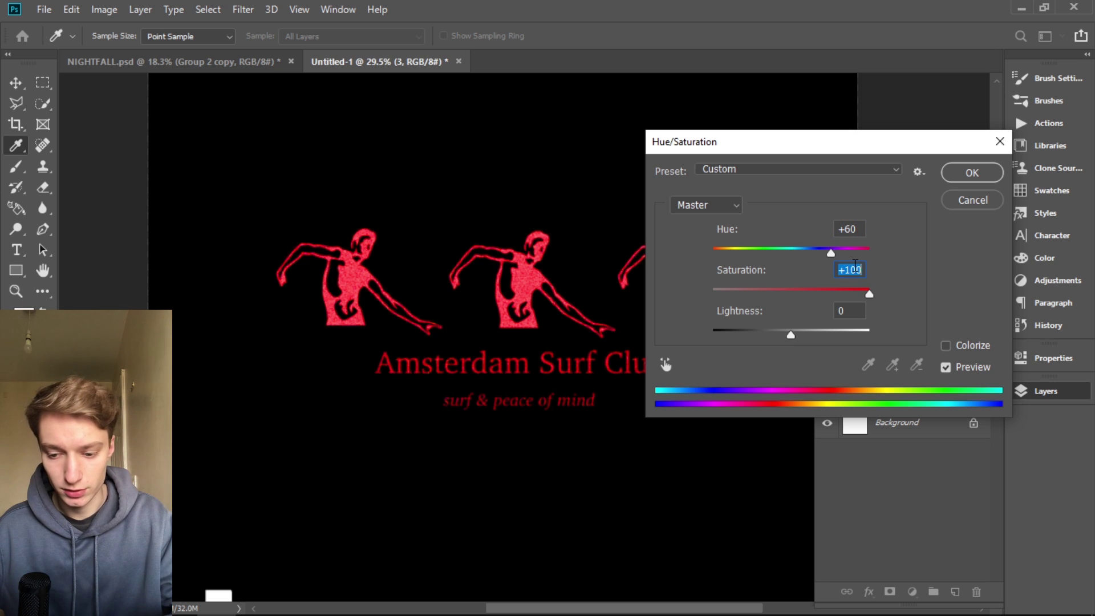
{"action": "type", "text": "0"}
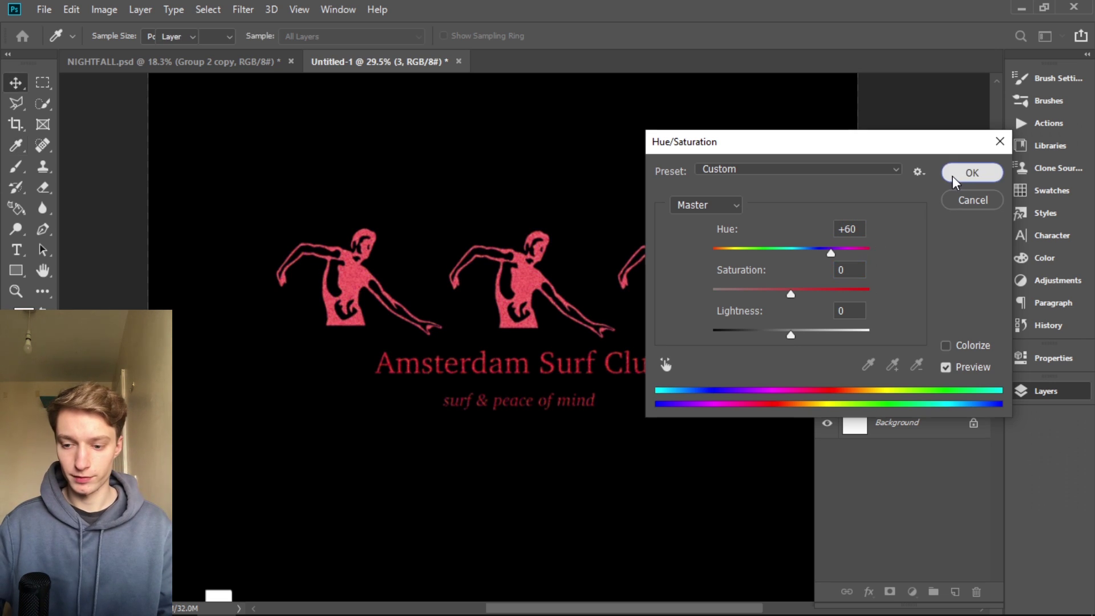
{"action": "left_click", "coordinate": [954, 176]}
Select the three red figures on layer 3 with a Polygonal Lasso outline that excludes the Amsterdam Surf Club text below them
{"action": "scroll", "coordinate": [66, 136], "scroll_direction": "down", "scroll_amount": 2}
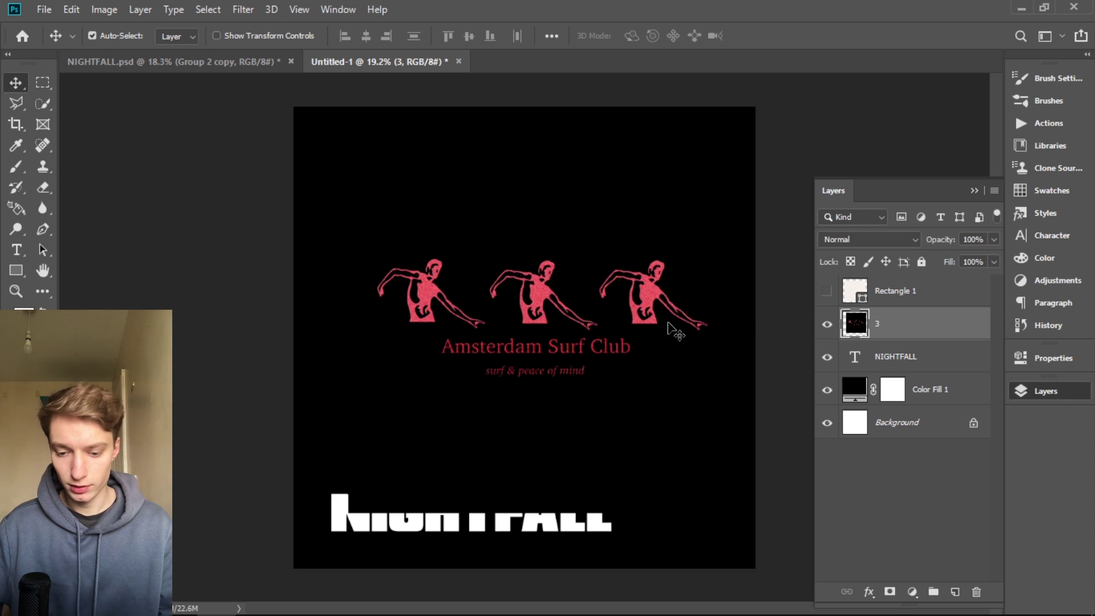
{"action": "scroll", "coordinate": [656, 327], "scroll_direction": "up", "scroll_amount": 3}
{"action": "key", "text": "alt"}
{"action": "left_click_drag", "start_coordinate": [14, 106], "coordinate": [19, 103]}
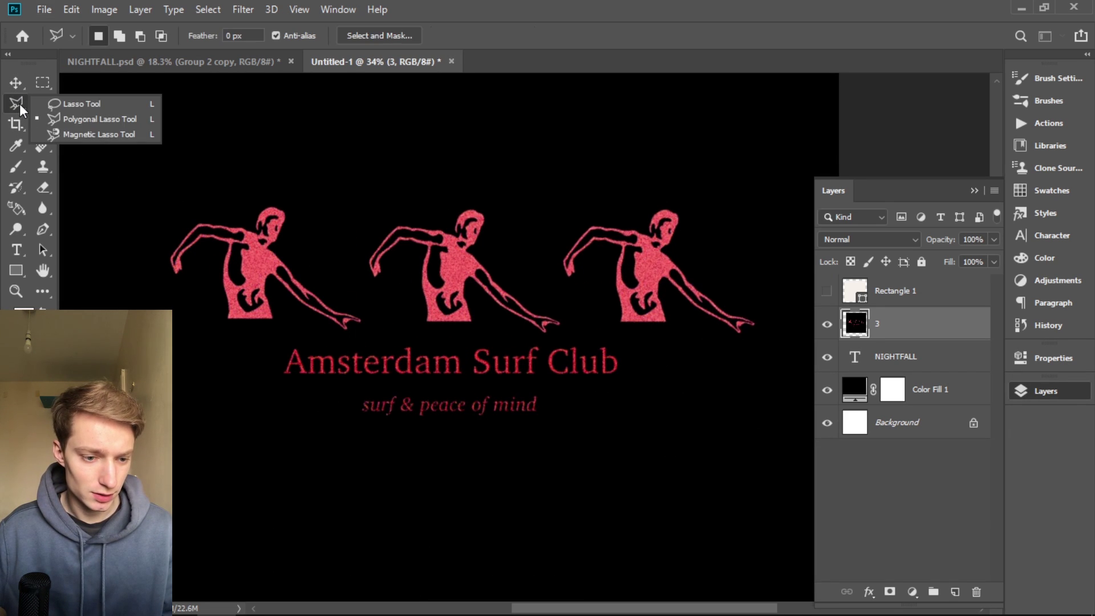
{"action": "left_click", "coordinate": [75, 119]}
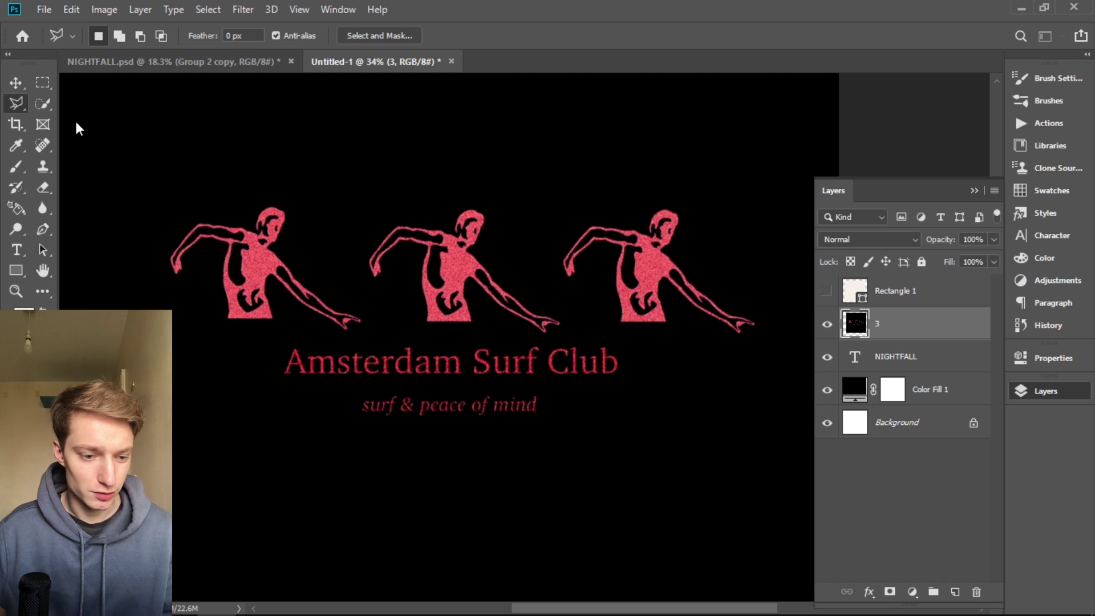
{"action": "left_click", "coordinate": [173, 196]}
{"action": "left_click", "coordinate": [160, 258]}
{"action": "left_click", "coordinate": [173, 339]}
{"action": "key", "text": "shift"}
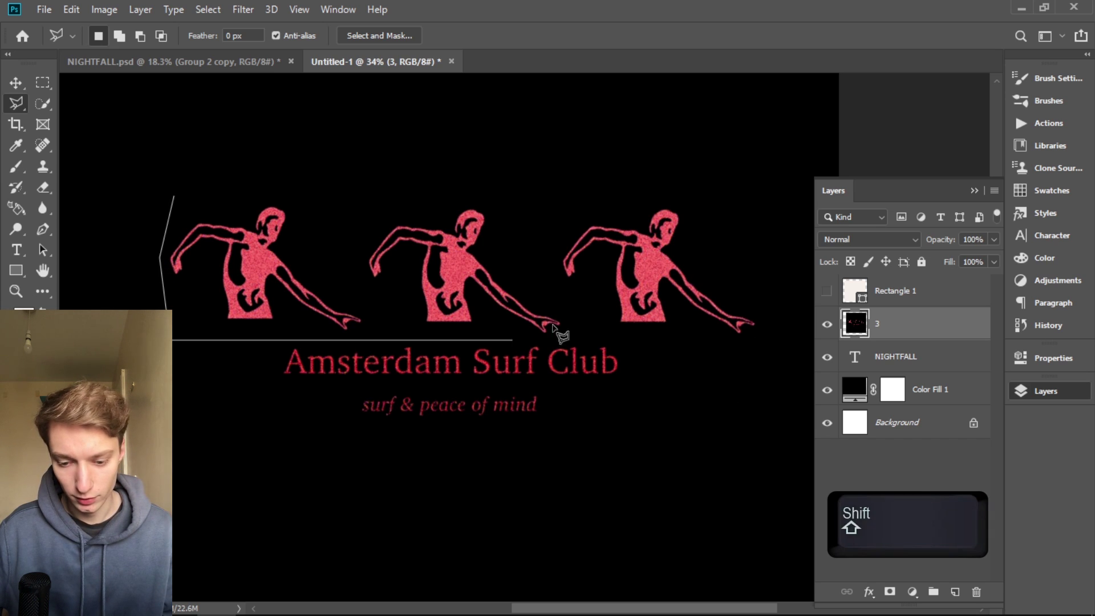
{"action": "left_click", "coordinate": [775, 352]}
{"action": "left_click", "coordinate": [780, 190]}
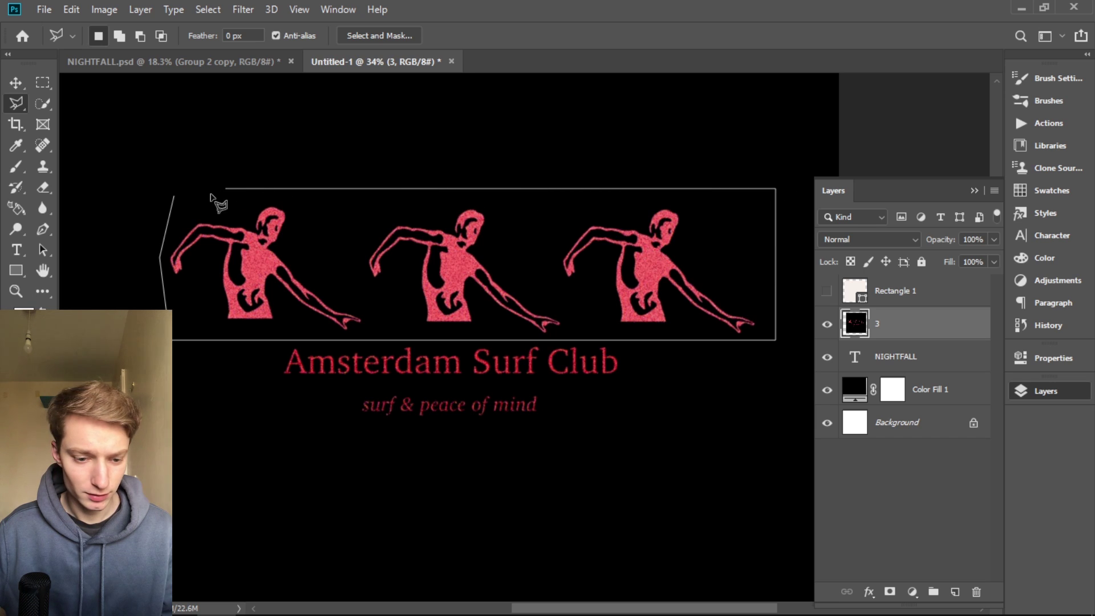
{"action": "key", "text": "ctrl"}
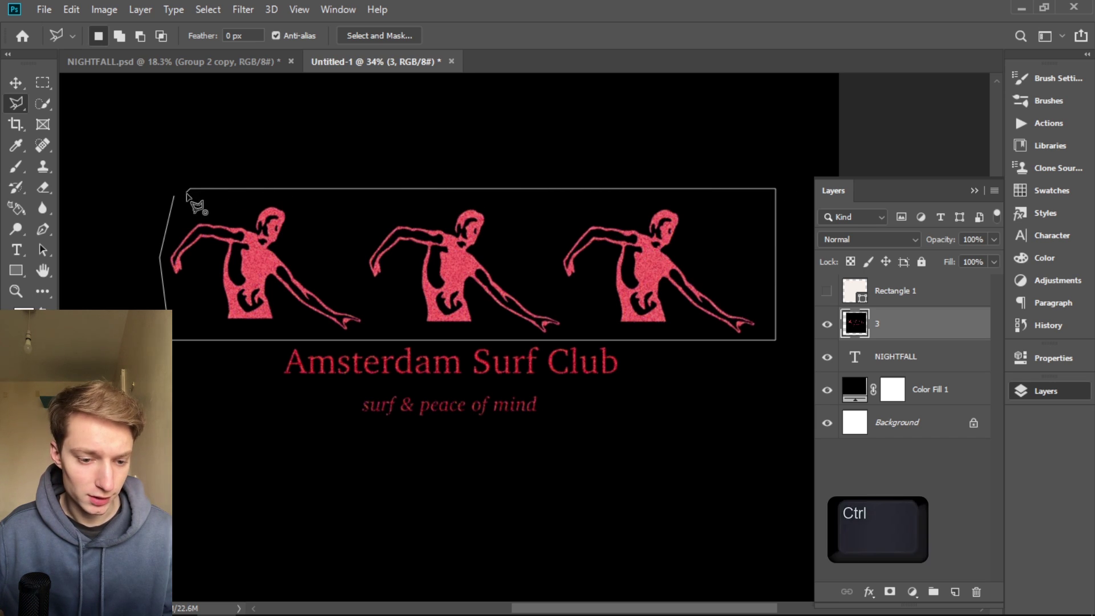
{"action": "left_click", "coordinate": [181, 194], "text": "ctrl"}
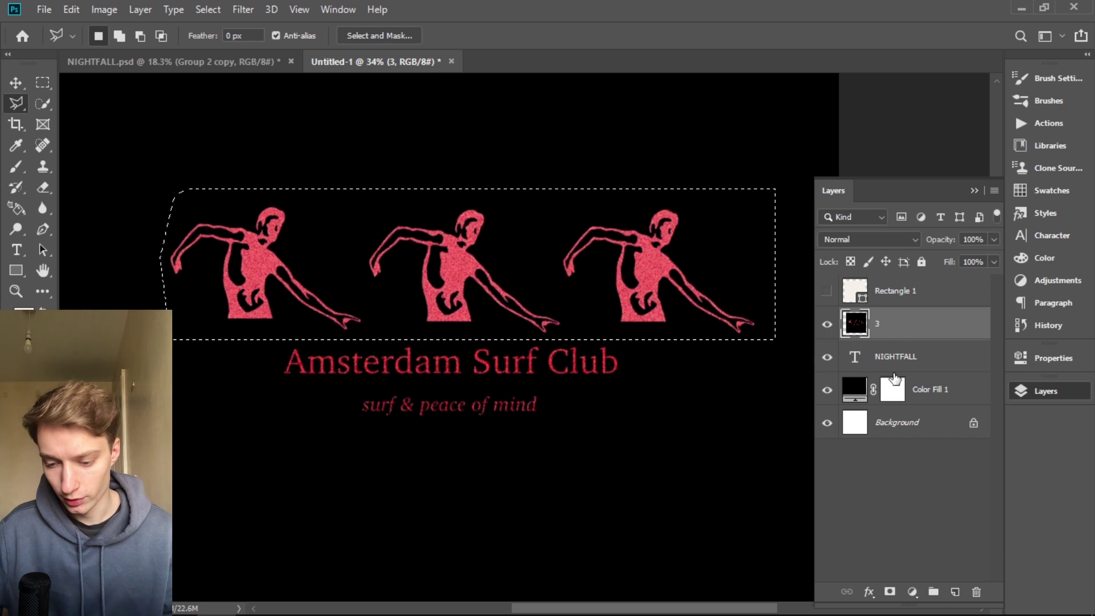
Mask layer 3 to the selected figures and apply the mask permanently to the layer
{"action": "left_click", "coordinate": [889, 592]}
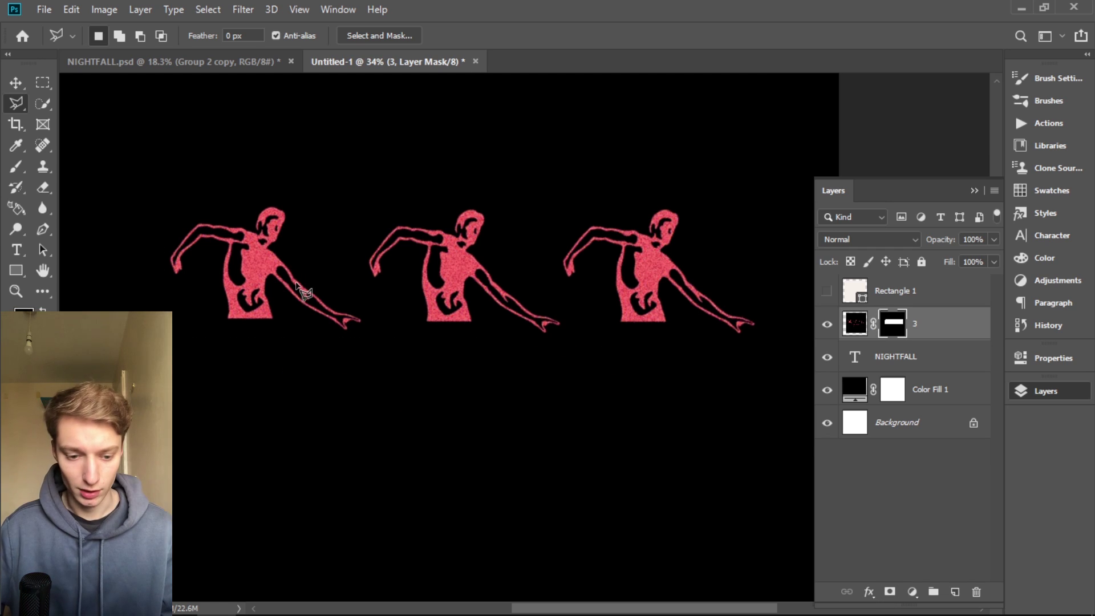
{"action": "key", "text": "v"}
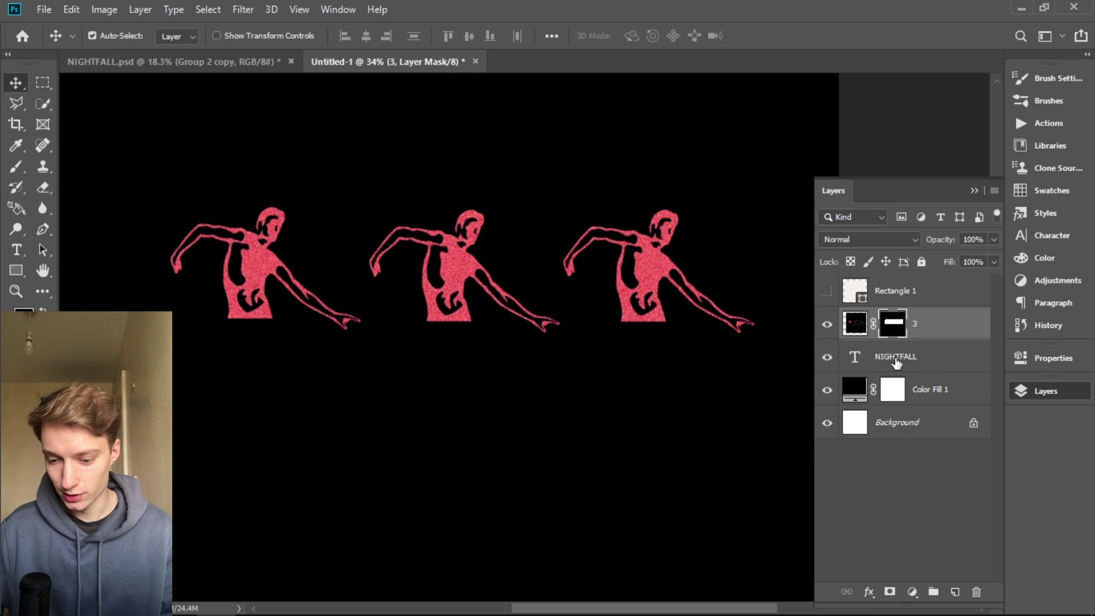
{"action": "left_click", "coordinate": [976, 593]}
{"action": "left_click", "coordinate": [494, 243]}
Move the row of three figures down so that it sits over the NIGHTFALL title
{"action": "key", "text": "ctrl+0"}
{"action": "key", "text": "ctrl+t"}
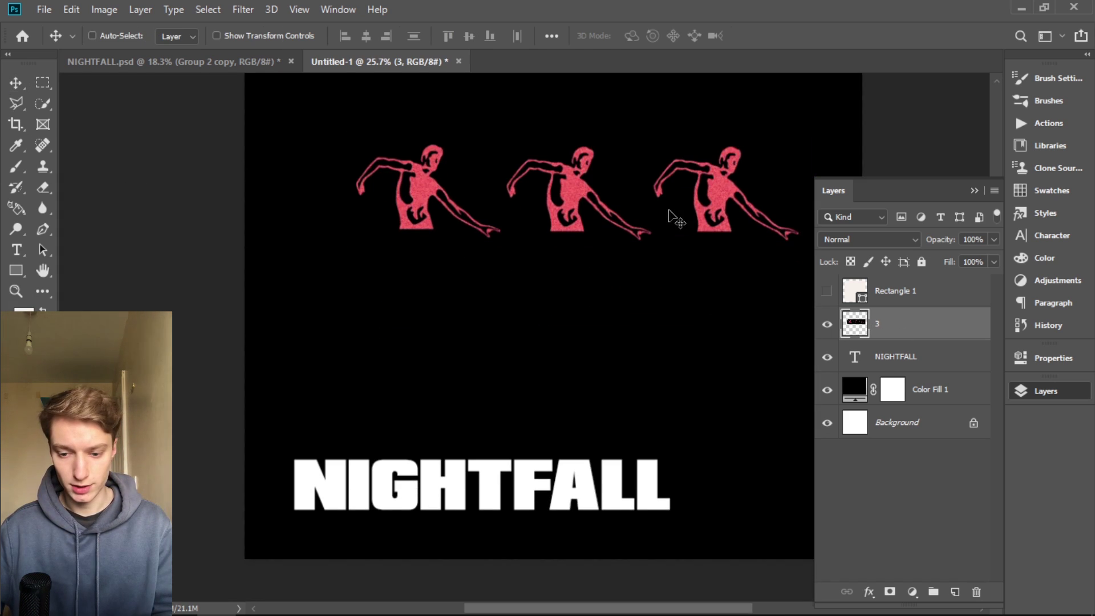
{"action": "key", "text": "ctrl+t"}
{"action": "left_click_drag", "start_coordinate": [663, 215], "coordinate": [581, 456]}
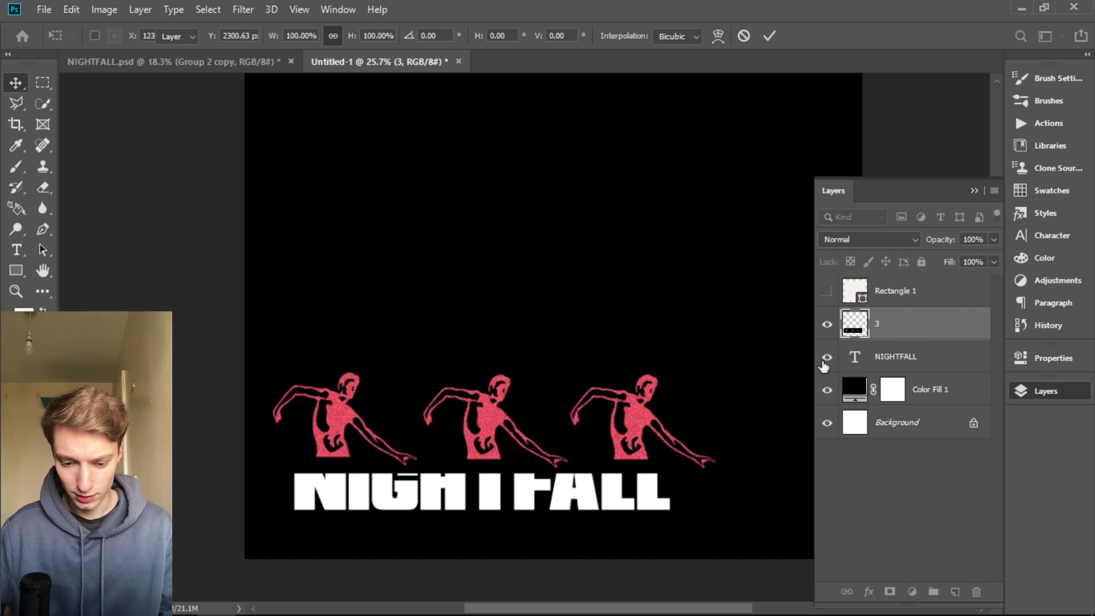
{"action": "key", "text": "Return"}
Set layer 3's blend mode to Screen so its black background no longer covers the title
{"action": "scroll", "coordinate": [489, 513], "scroll_direction": "up", "scroll_amount": 3}
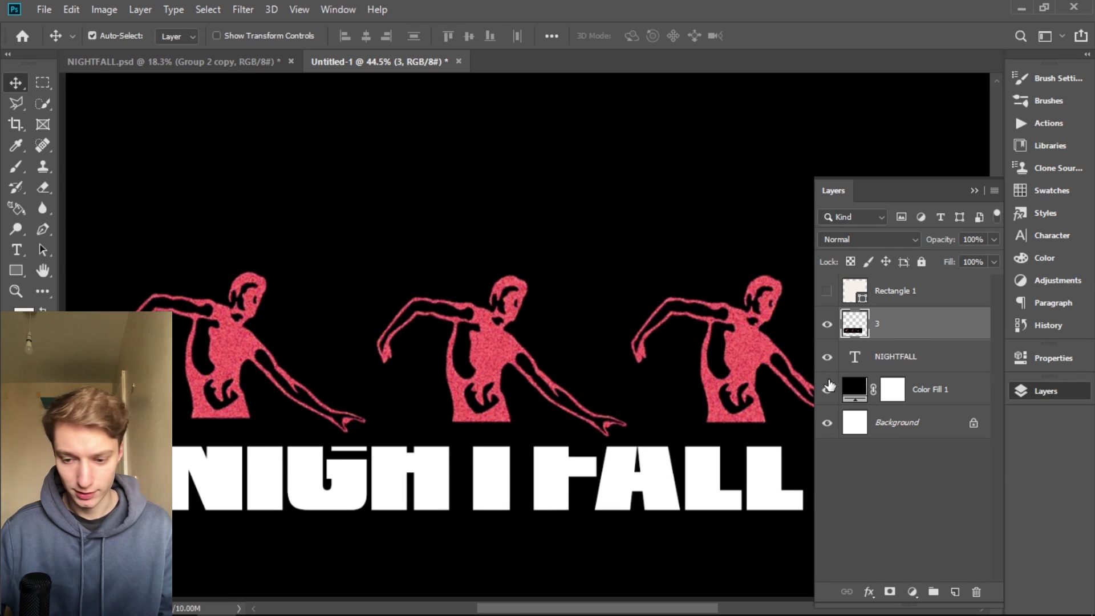
{"action": "left_click", "coordinate": [856, 238]}
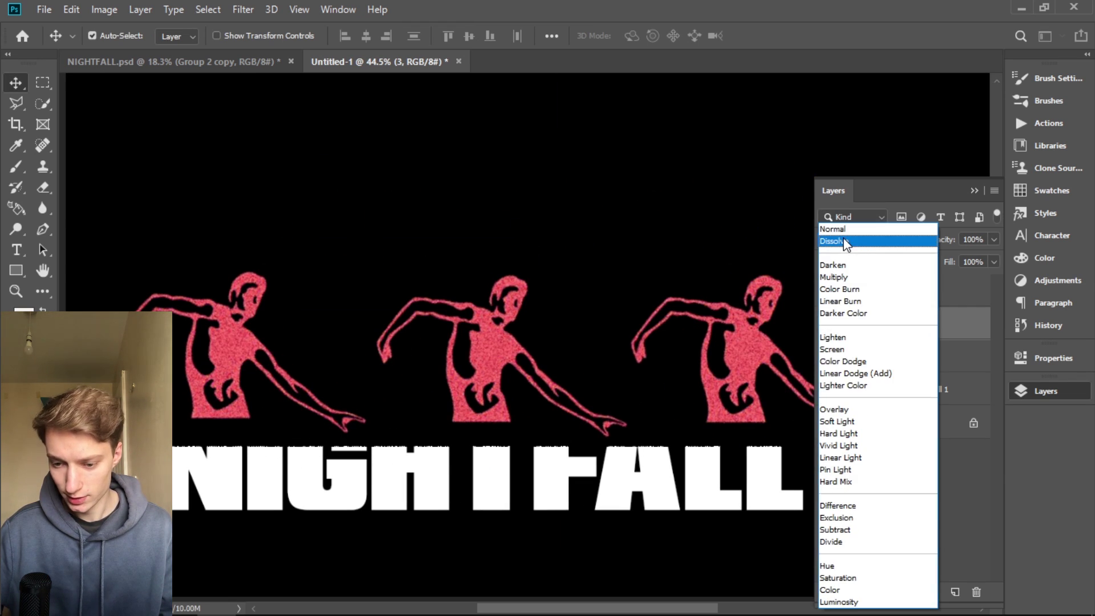
{"action": "left_click", "coordinate": [842, 347]}
Scale the figures to about 86% and position them on top of the NIGHTFALL title to match its width
{"action": "key", "text": "ctrl+t"}
{"action": "scroll", "coordinate": [529, 365], "scroll_direction": "down", "scroll_amount": 2}
{"action": "left_click_drag", "start_coordinate": [529, 355], "coordinate": [547, 341]}
{"action": "left_click_drag", "start_coordinate": [767, 227], "coordinate": [699, 378]}
{"action": "left_click", "coordinate": [897, 298]}
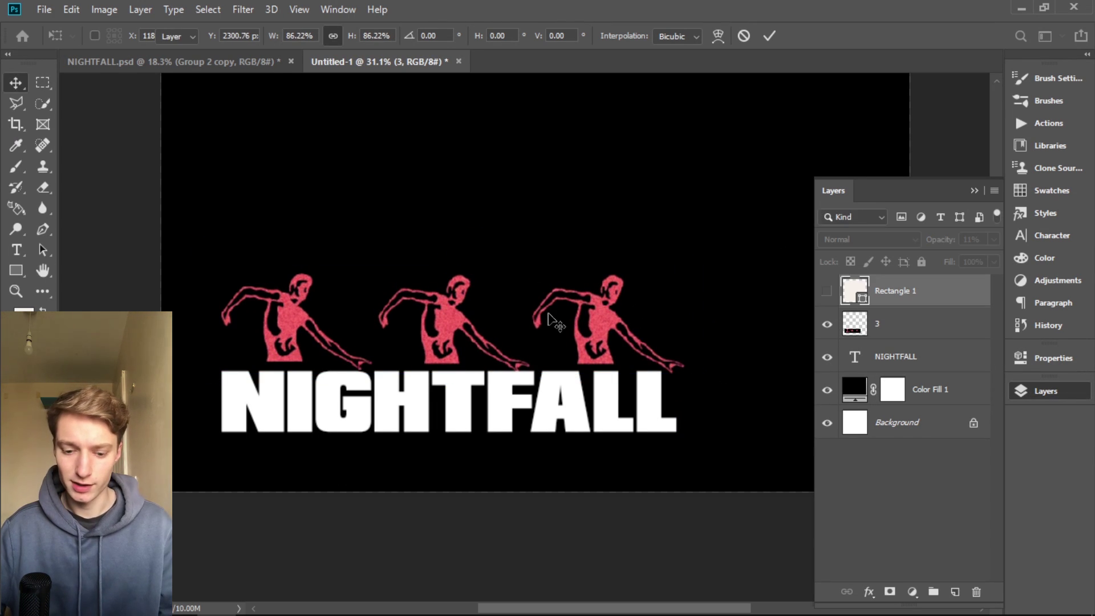
{"action": "scroll", "coordinate": [329, 389], "scroll_direction": "up", "scroll_amount": 4}
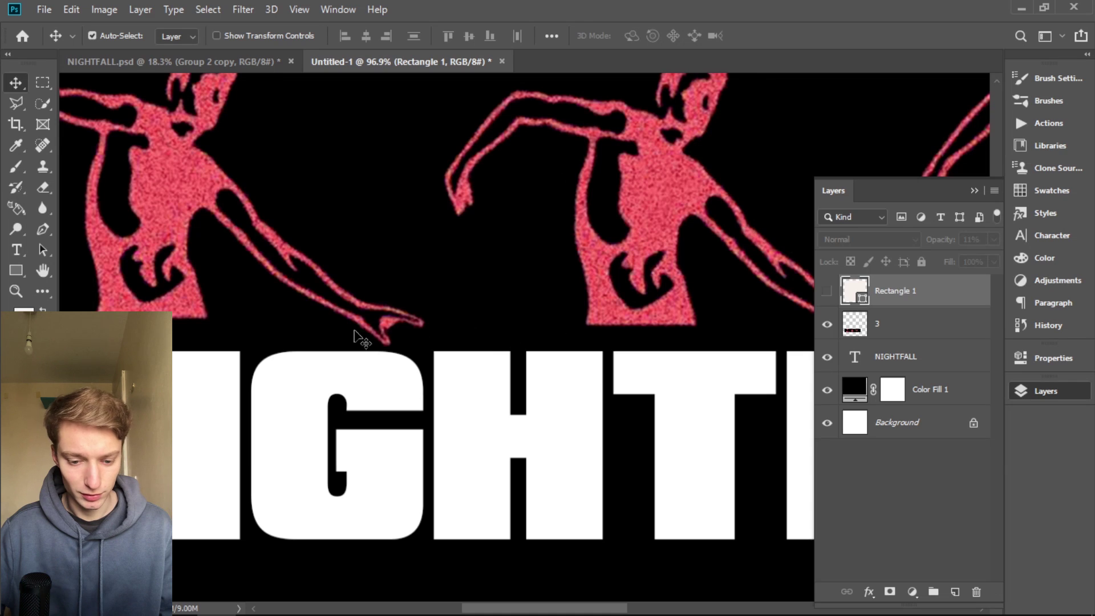
{"action": "scroll", "coordinate": [361, 340], "scroll_direction": "down", "scroll_amount": 6}
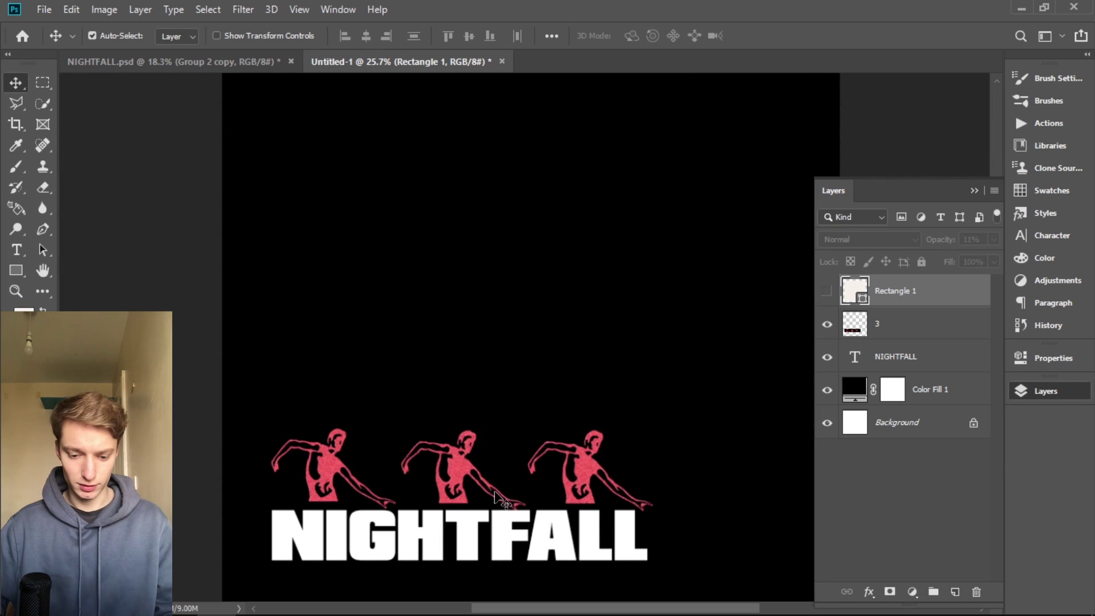
{"action": "scroll", "coordinate": [361, 408], "scroll_direction": "up", "scroll_amount": 1}
{"action": "scroll", "coordinate": [545, 388], "scroll_direction": "down", "scroll_amount": 3}
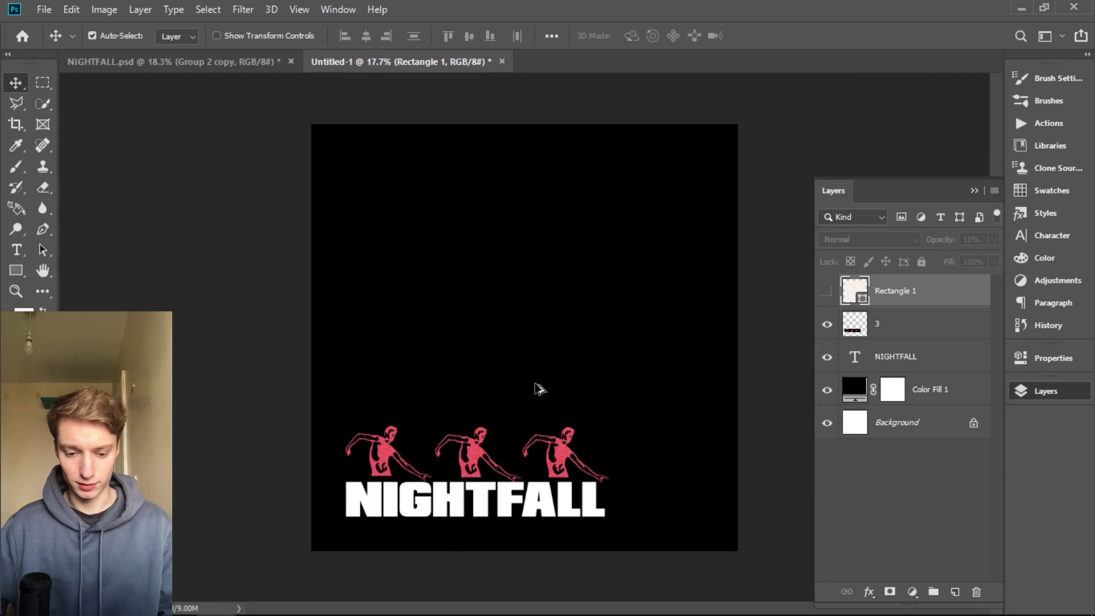
Shift the red of the figures on layer 3 with Hue/Saturation, setting Hue to +7 and Saturation to 0
{"action": "scroll", "coordinate": [545, 482], "scroll_direction": "up", "scroll_amount": 3}
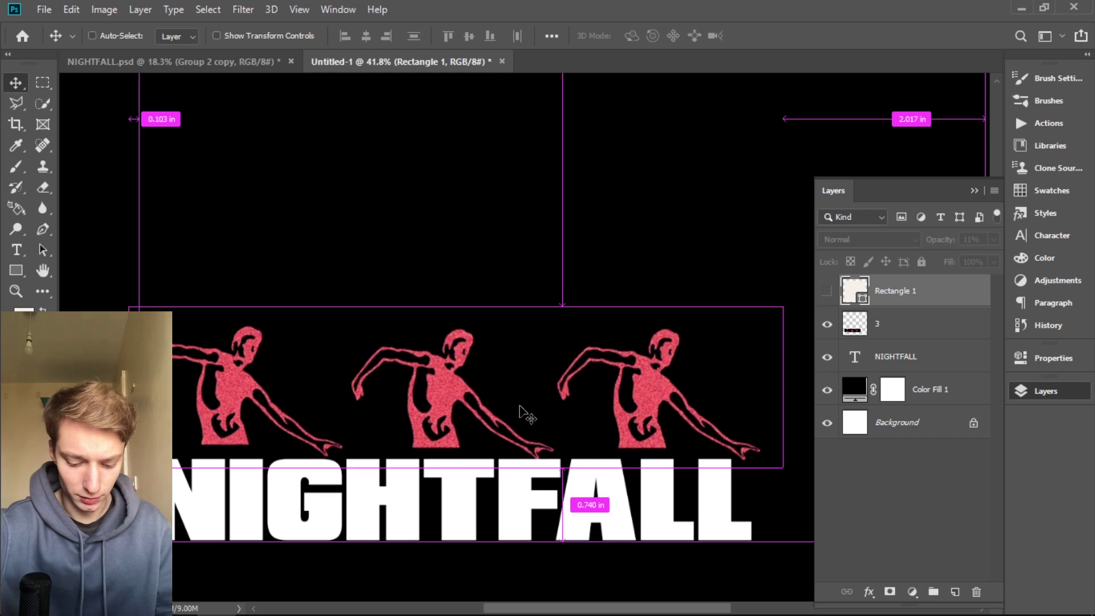
{"action": "left_click", "coordinate": [890, 324]}
{"action": "key", "text": "ctrl+u"}
{"action": "left_click_drag", "start_coordinate": [790, 294], "coordinate": [869, 295]}
{"action": "left_click_drag", "start_coordinate": [792, 251], "coordinate": [798, 250]}
{"action": "left_click", "coordinate": [791, 289]}
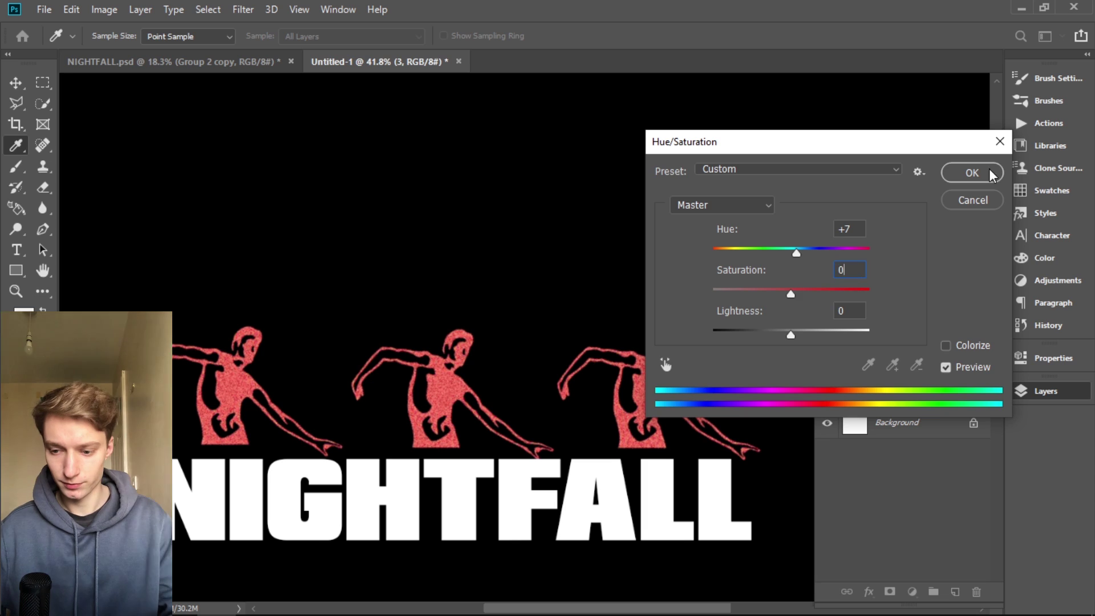
{"action": "left_click", "coordinate": [989, 175]}
{"action": "key", "text": "ctrl+0"}
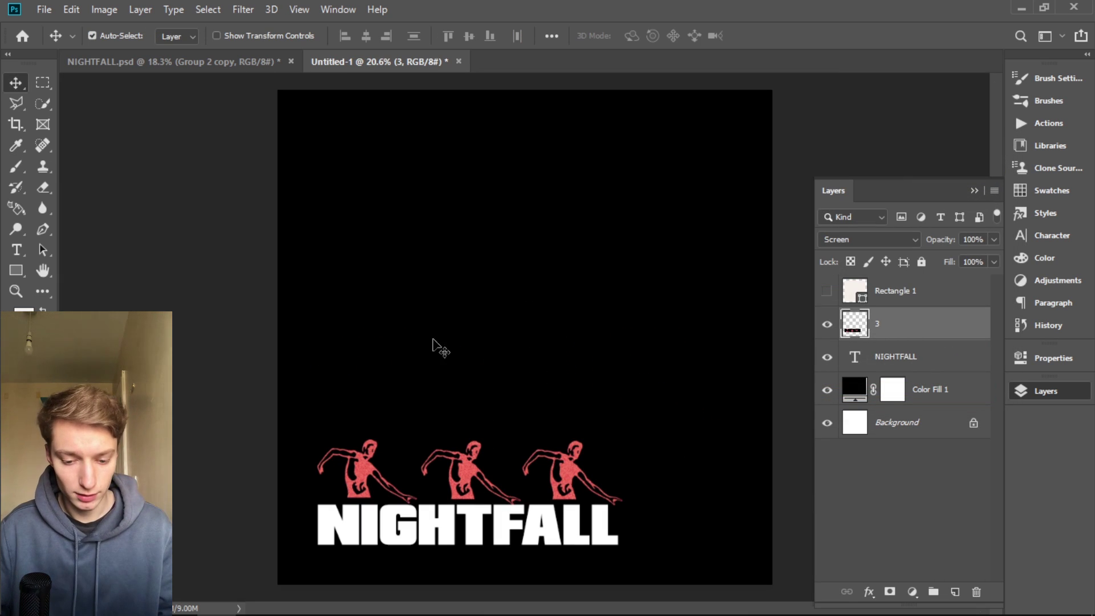
{"action": "left_click", "coordinate": [827, 324]}
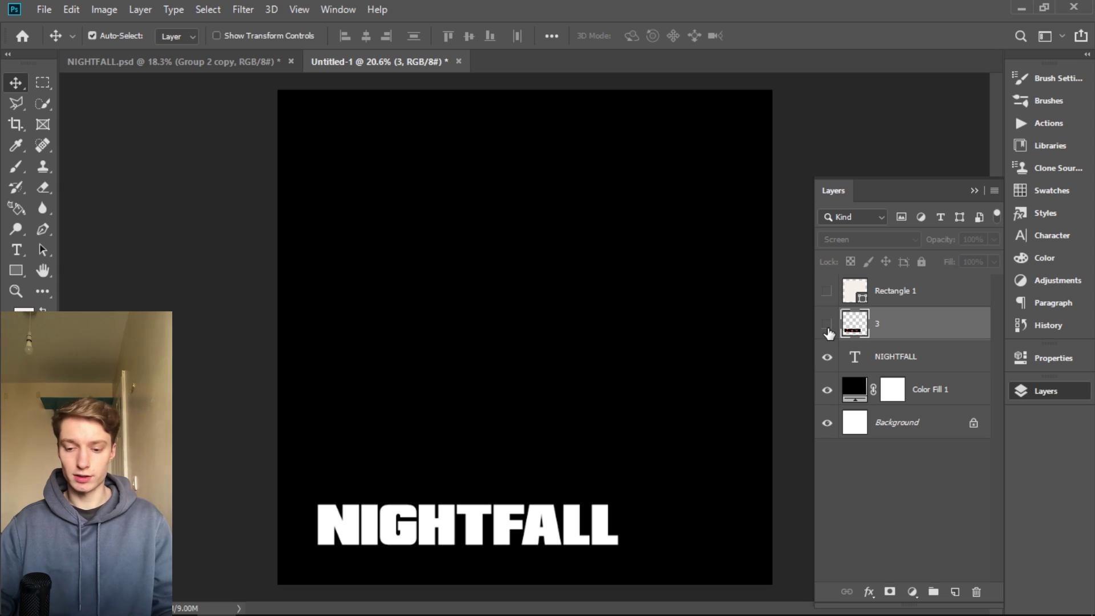
{"action": "left_click", "coordinate": [827, 324]}
Place the globe image 4 from the 1VIDEO folder as an embedded image and invert it to white
{"action": "left_click", "coordinate": [22, 8]}
{"action": "left_click", "coordinate": [172, 308]}
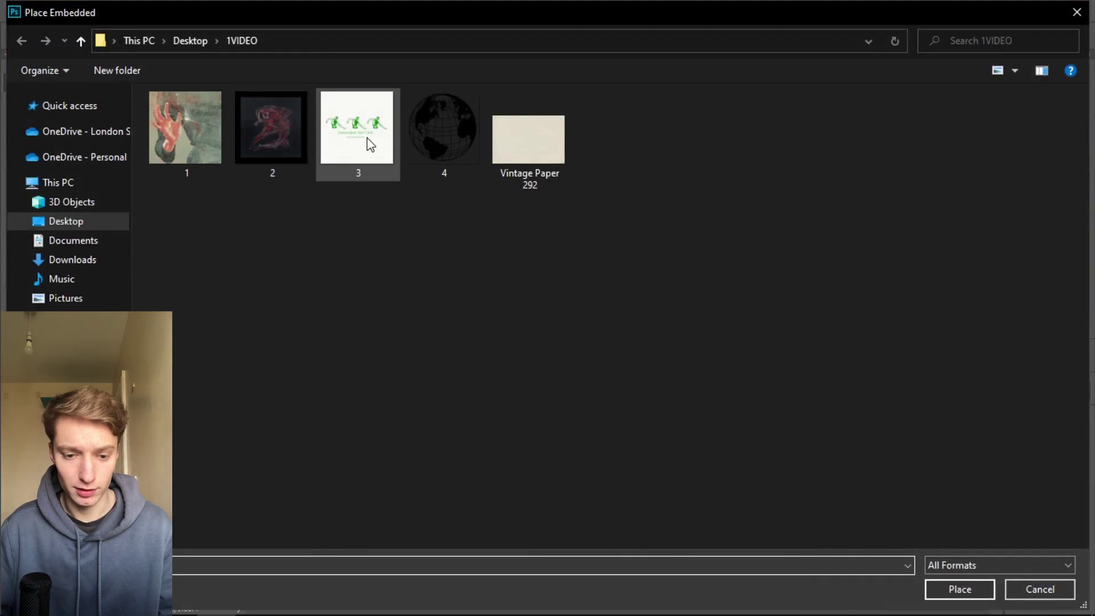
{"action": "double_click", "coordinate": [420, 133]}
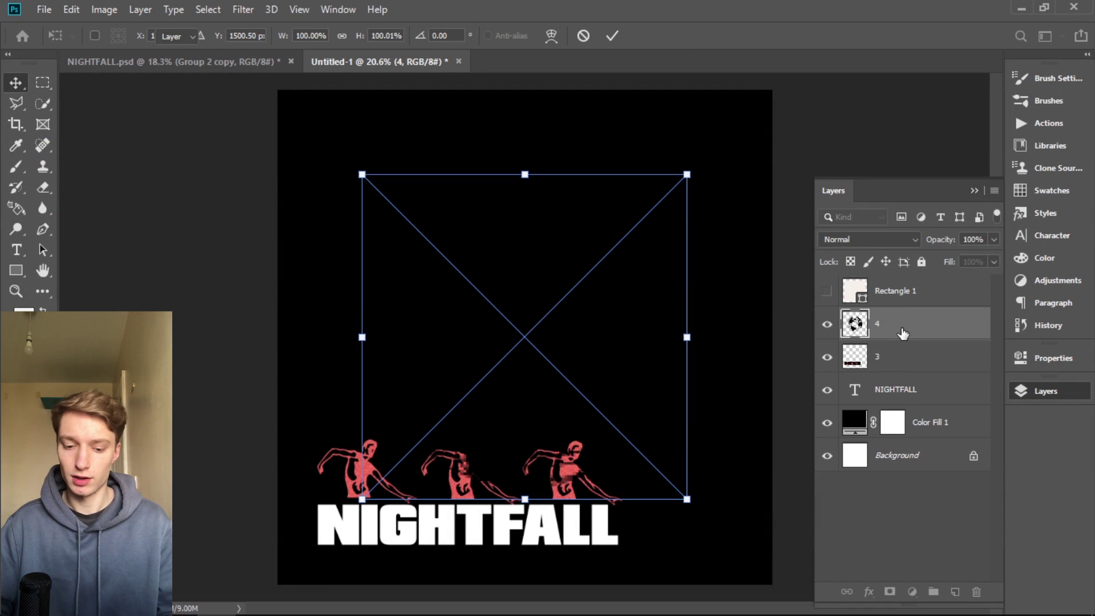
{"action": "key", "text": "Return"}
{"action": "key", "text": "ctrl+i"}
Scale the globe to about 38% and place it beside the title, matching the combined height of the figures and NIGHTFALL
{"action": "key", "text": "ctrl+t"}
{"action": "left_click_drag", "start_coordinate": [372, 337], "coordinate": [564, 337]}
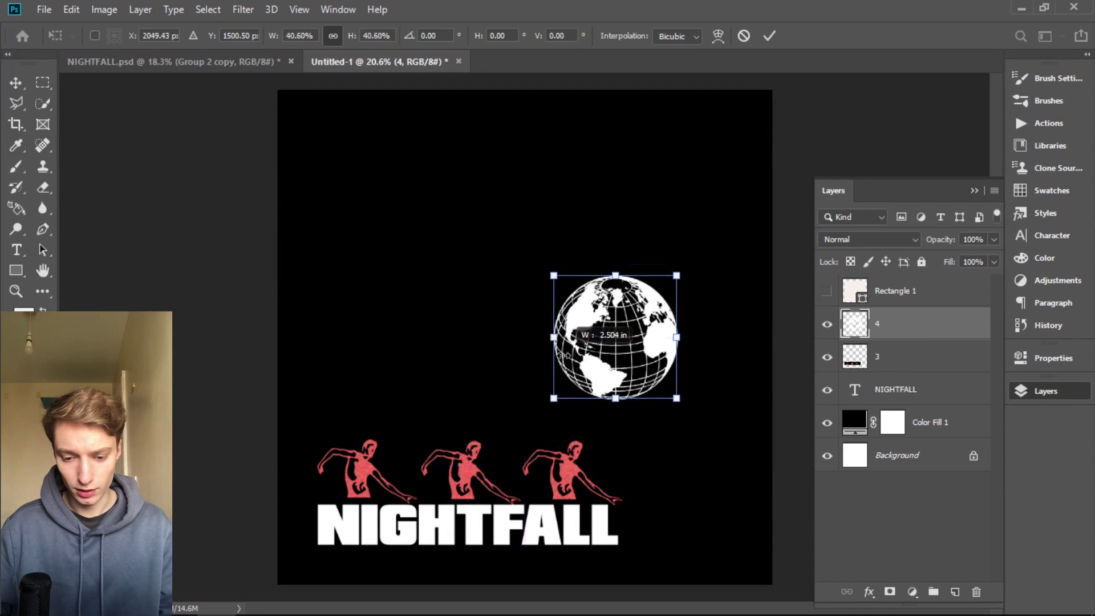
{"action": "left_click_drag", "start_coordinate": [638, 324], "coordinate": [688, 436]}
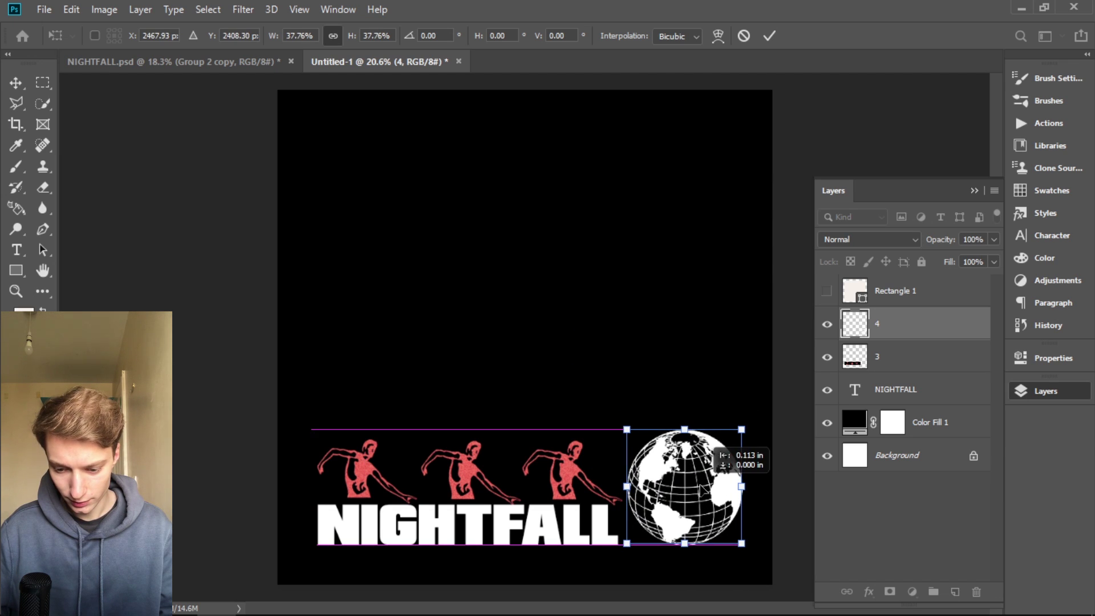
{"action": "key", "text": "Return"}
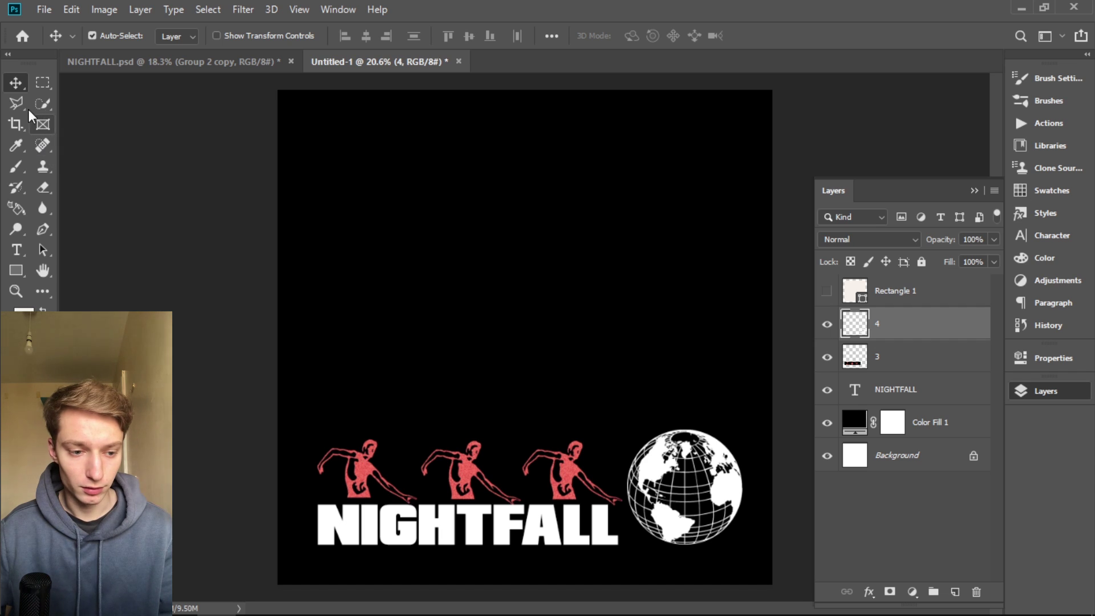
Show the Rectangle 1 guide layer to compare the bottom layout with the margins
{"action": "left_click", "coordinate": [827, 291]}
{"action": "left_click", "coordinate": [547, 519]}
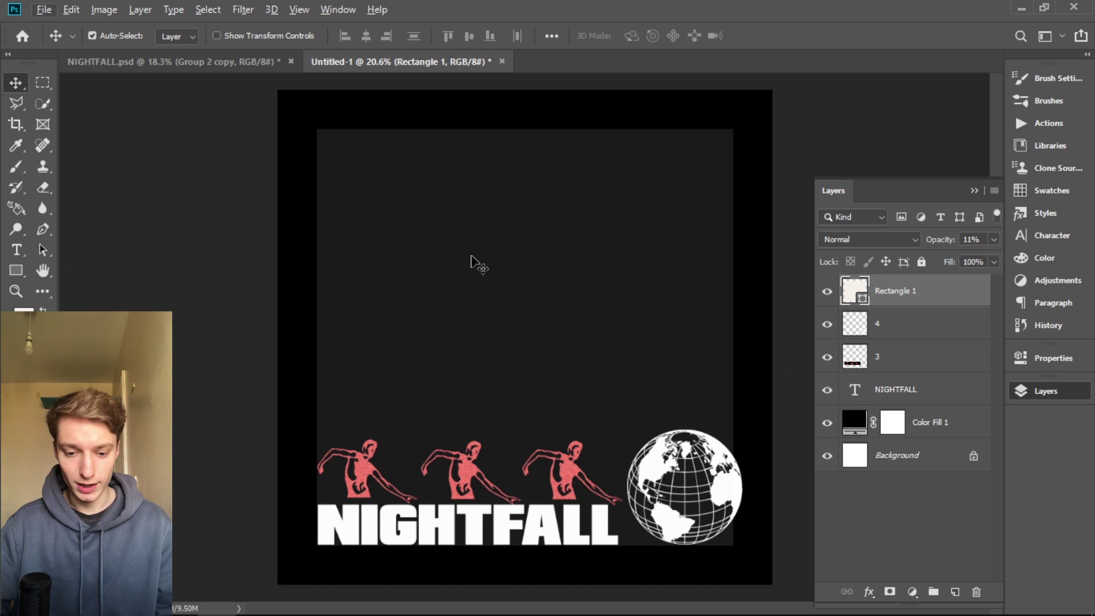
{"action": "key", "text": "alt"}
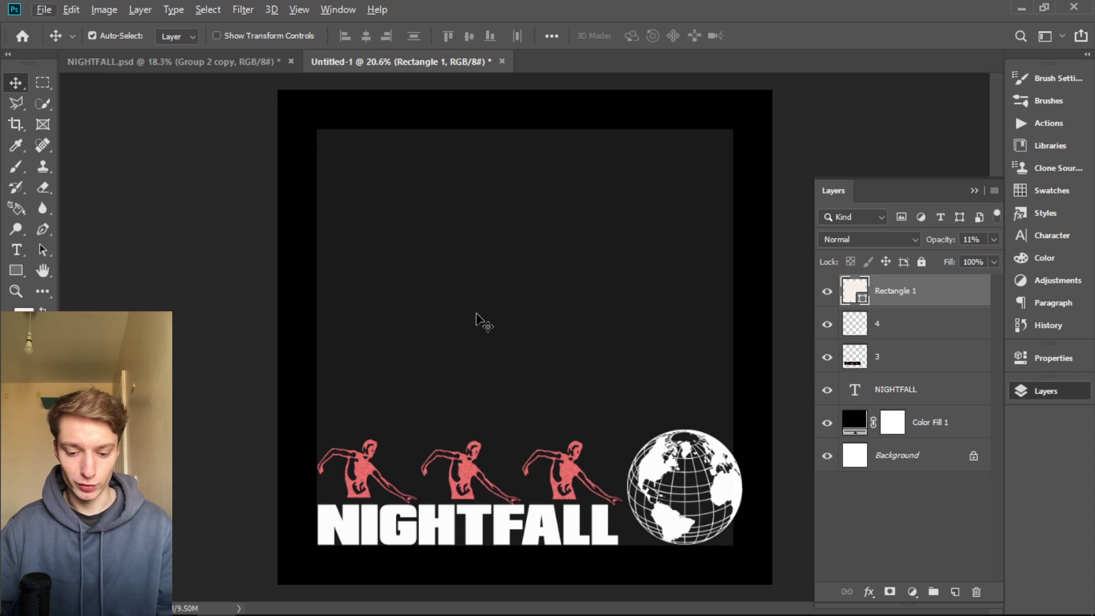
{"action": "scroll", "coordinate": [660, 529], "scroll_direction": "up", "scroll_amount": 4}
{"action": "scroll", "coordinate": [518, 467], "scroll_direction": "down", "scroll_amount": 4}
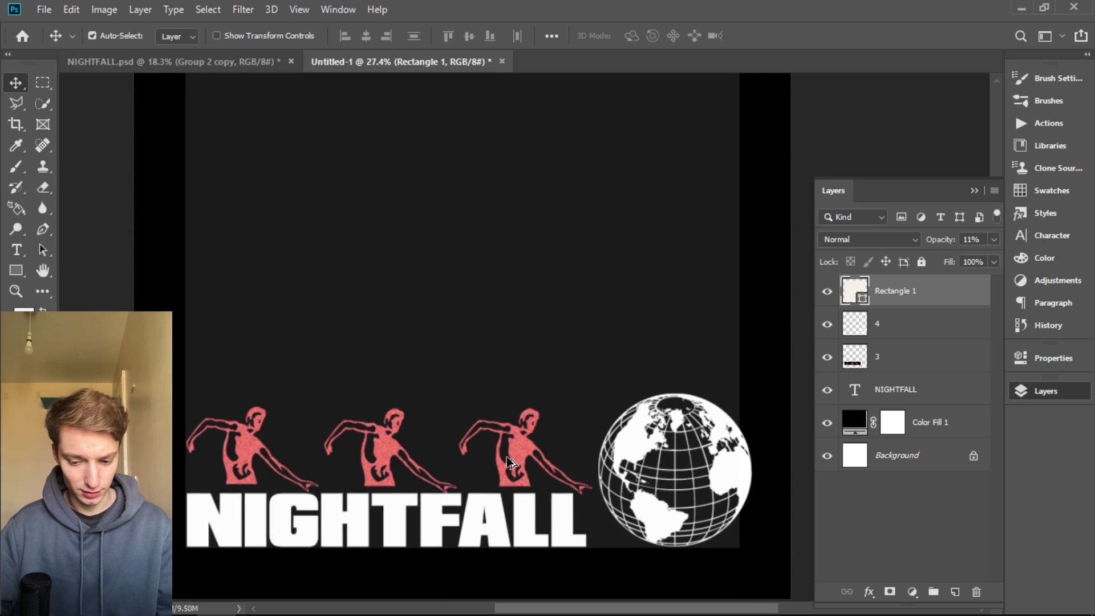
{"action": "scroll", "coordinate": [520, 467], "scroll_direction": "up", "scroll_amount": 1}
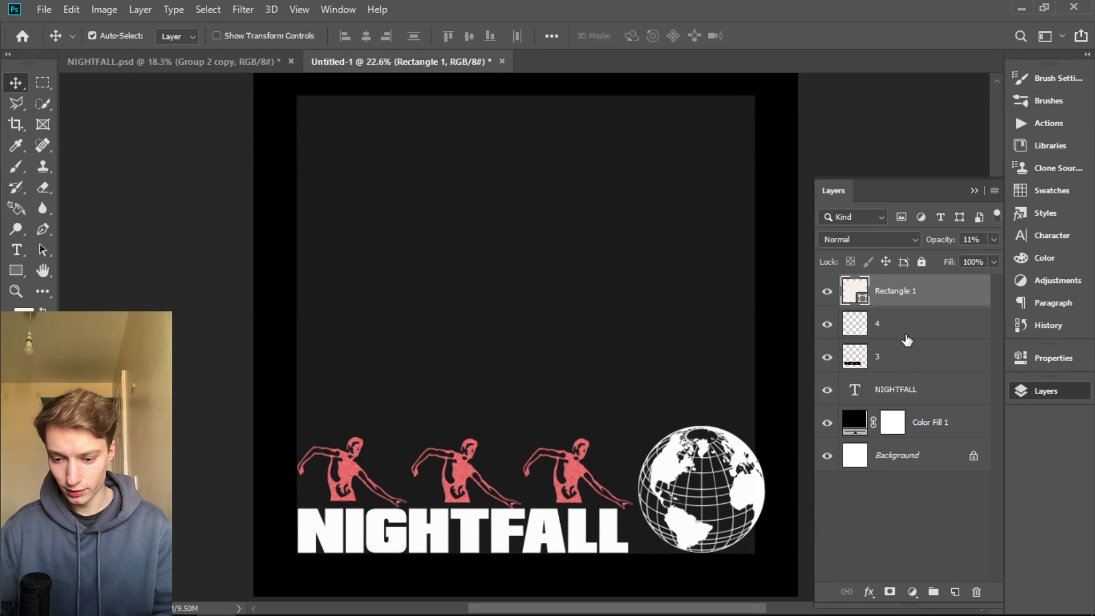
Scale the globe, figures and NIGHTFALL title together to about 93% and position them inside the guide rectangle
{"action": "left_click", "coordinate": [906, 355]}
{"action": "key", "text": "ctrl"}
{"action": "left_click", "coordinate": [911, 389], "text": "ctrl"}
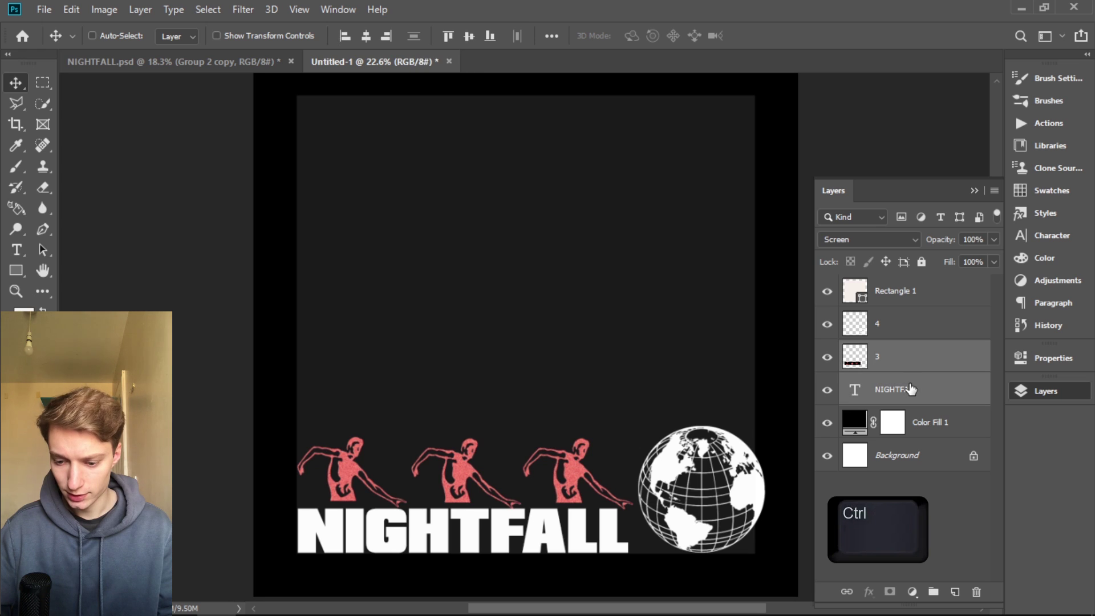
{"action": "left_click", "coordinate": [912, 324], "text": "ctrl"}
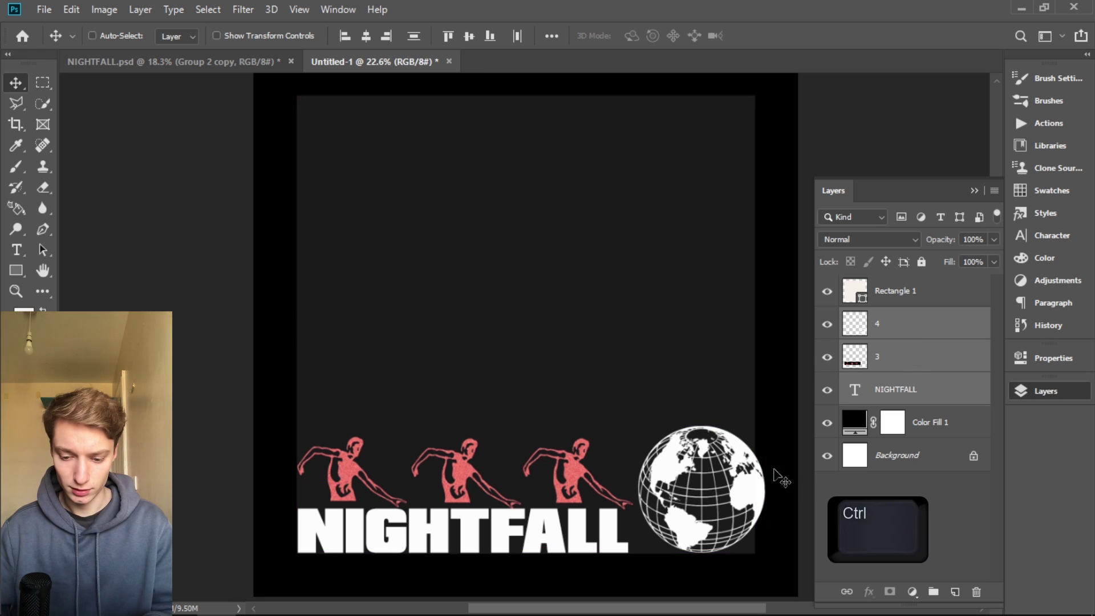
{"action": "key", "text": "ctrl+t"}
{"action": "left_click_drag", "start_coordinate": [765, 489], "coordinate": [737, 491]}
{"action": "left_click_drag", "start_coordinate": [505, 490], "coordinate": [511, 496]}
Move the globe on layer 4 outward to line up with the guide rectangle's right edge
{"action": "left_click", "coordinate": [917, 330]}
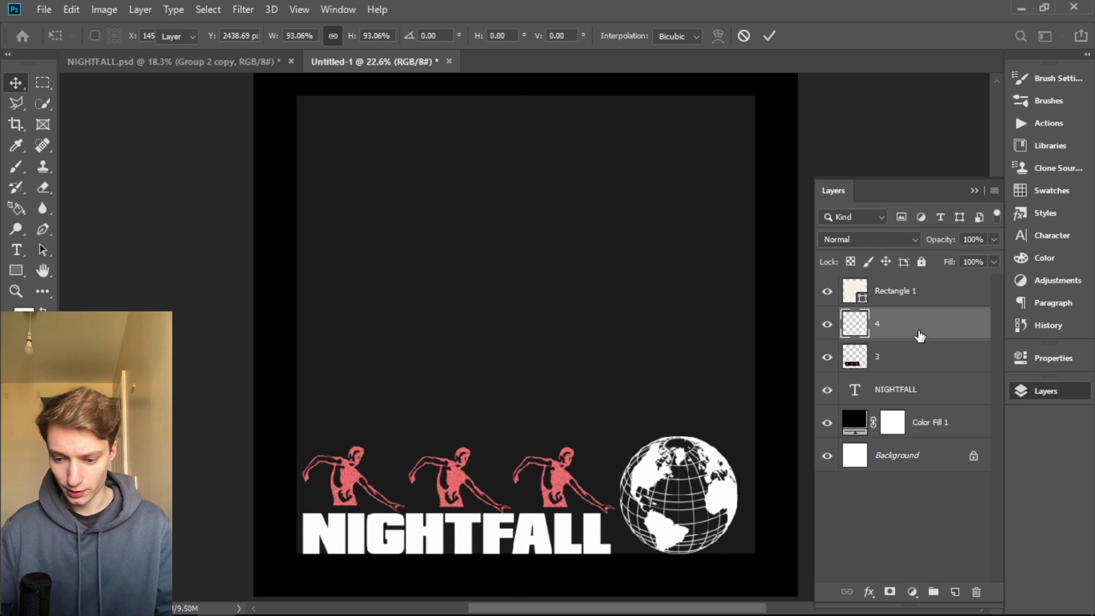
{"action": "key", "text": "ctrl+t"}
{"action": "left_click_drag", "start_coordinate": [708, 489], "coordinate": [717, 491]}
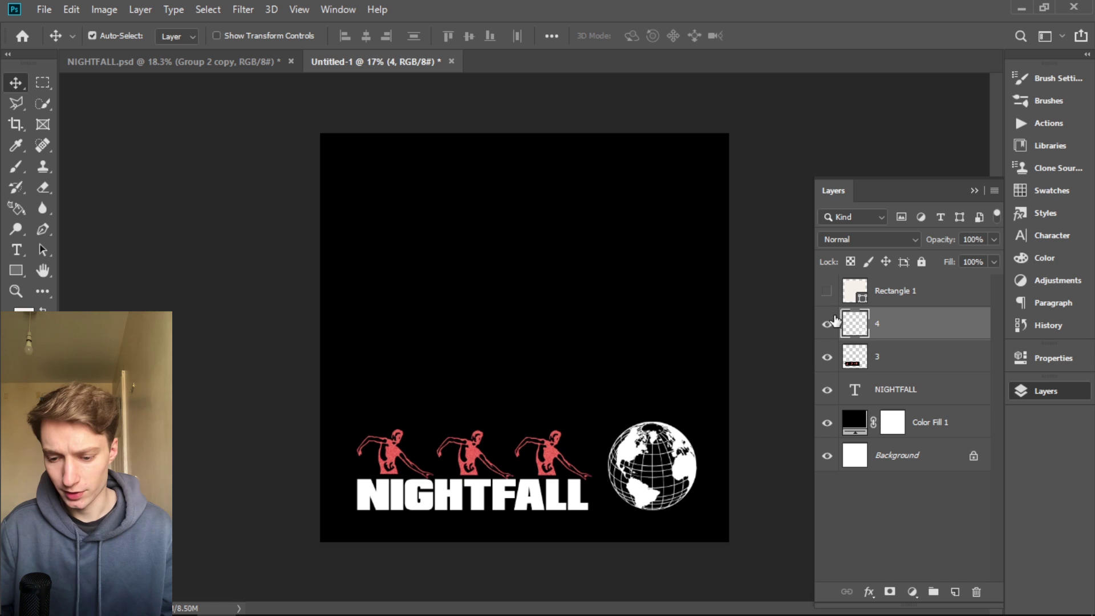
Place the hand image 1 as an embedded image, scale it down and position it above the figures
{"action": "left_click", "coordinate": [44, 9]}
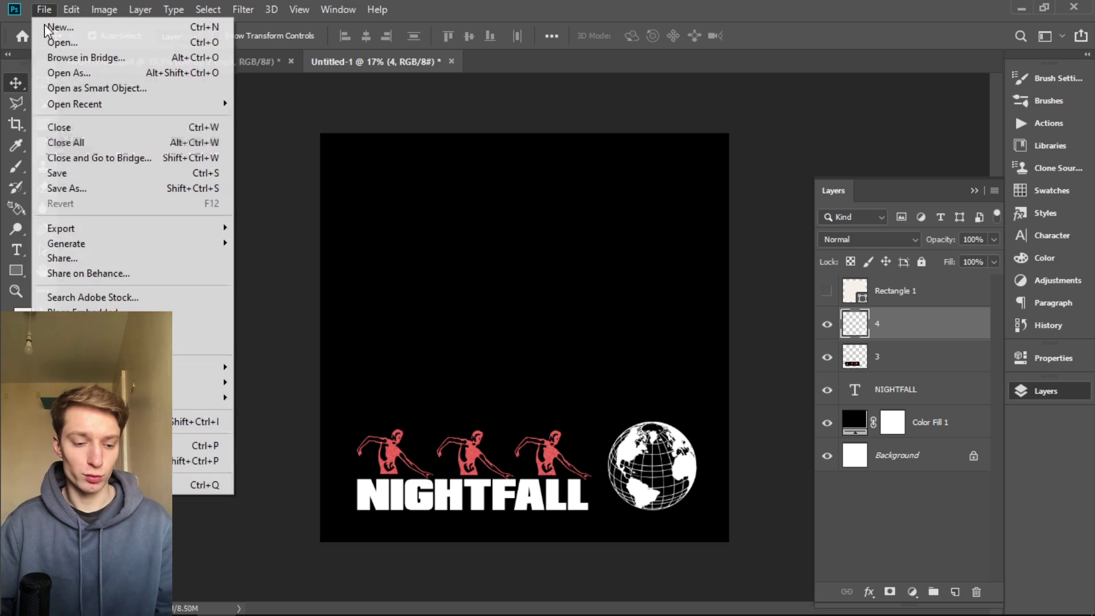
{"action": "left_click", "coordinate": [114, 312]}
{"action": "double_click", "coordinate": [215, 151]}
{"action": "left_click_drag", "start_coordinate": [729, 338], "coordinate": [559, 335]}
{"action": "left_click_drag", "start_coordinate": [361, 369], "coordinate": [397, 324]}
{"action": "key", "text": "Return"}
Show the Rectangle 1 guide and align the hand image with the guide's upper-left corner
{"action": "left_click", "coordinate": [826, 291]}
{"action": "scroll", "coordinate": [485, 283], "scroll_direction": "up", "scroll_amount": 4}
{"action": "key", "text": "ctrl+t"}
{"action": "left_click_drag", "start_coordinate": [405, 268], "coordinate": [398, 260]}
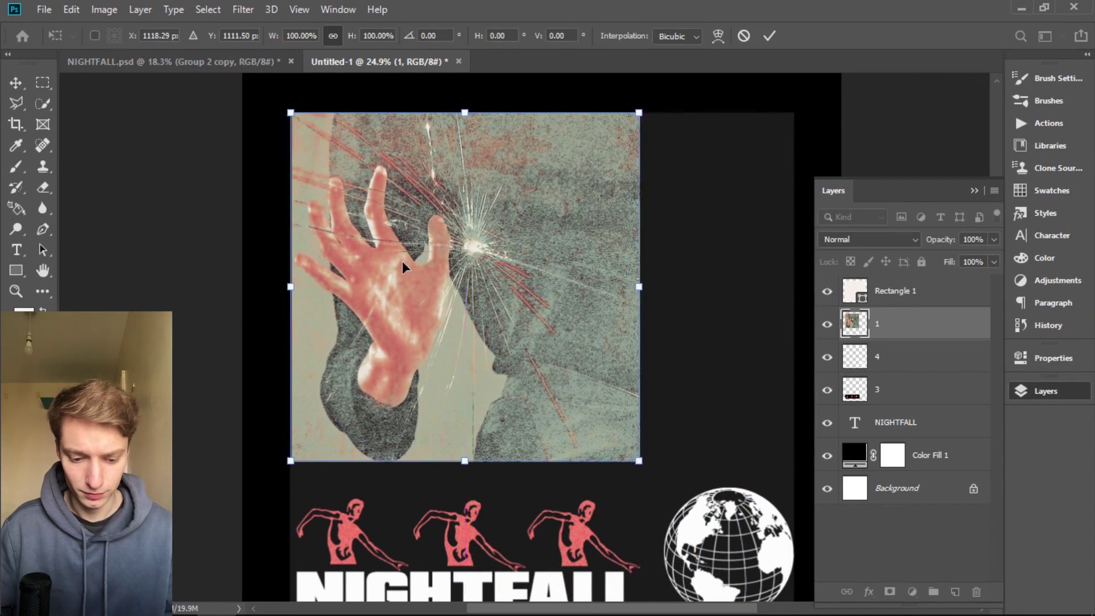
{"action": "key", "text": "Return"}
{"action": "scroll", "coordinate": [276, 159], "scroll_direction": "up", "scroll_amount": 7}
{"action": "key", "text": "ctrl+t"}
{"action": "left_click_drag", "start_coordinate": [341, 341], "coordinate": [337, 340]}
{"action": "key", "text": "Return"}
{"action": "scroll", "coordinate": [333, 364], "scroll_direction": "down", "scroll_amount": 8}
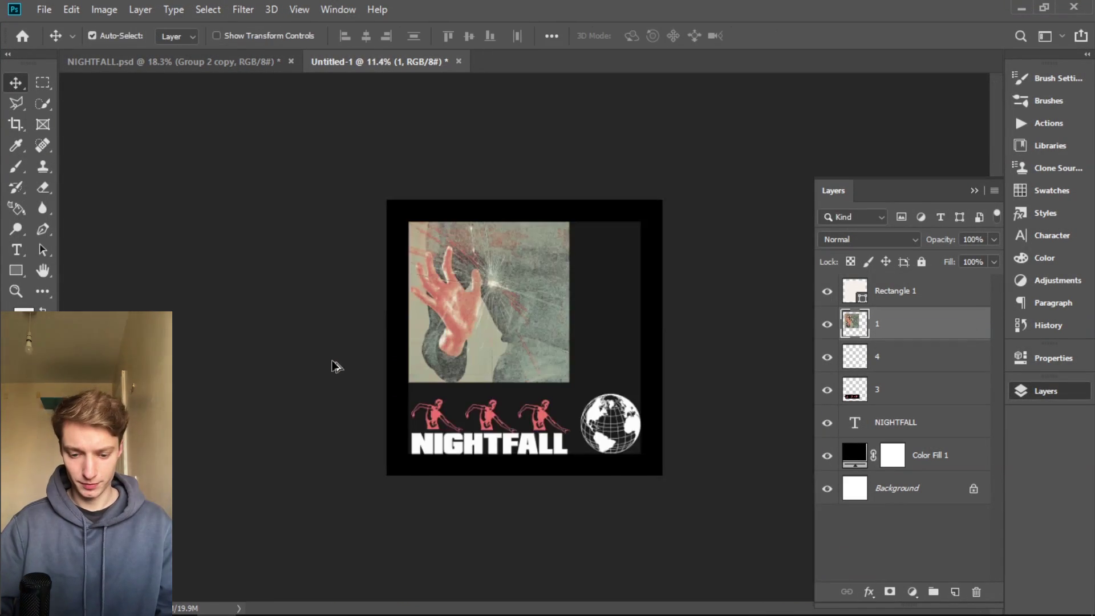
Hide the Rectangle 1 guide and move hand image layer 1 below the NIGHTFALL text layer
{"action": "scroll", "coordinate": [333, 365], "scroll_direction": "up", "scroll_amount": 3}
{"action": "left_click", "coordinate": [826, 291]}
{"action": "left_click_drag", "start_coordinate": [888, 327], "coordinate": [887, 438]}
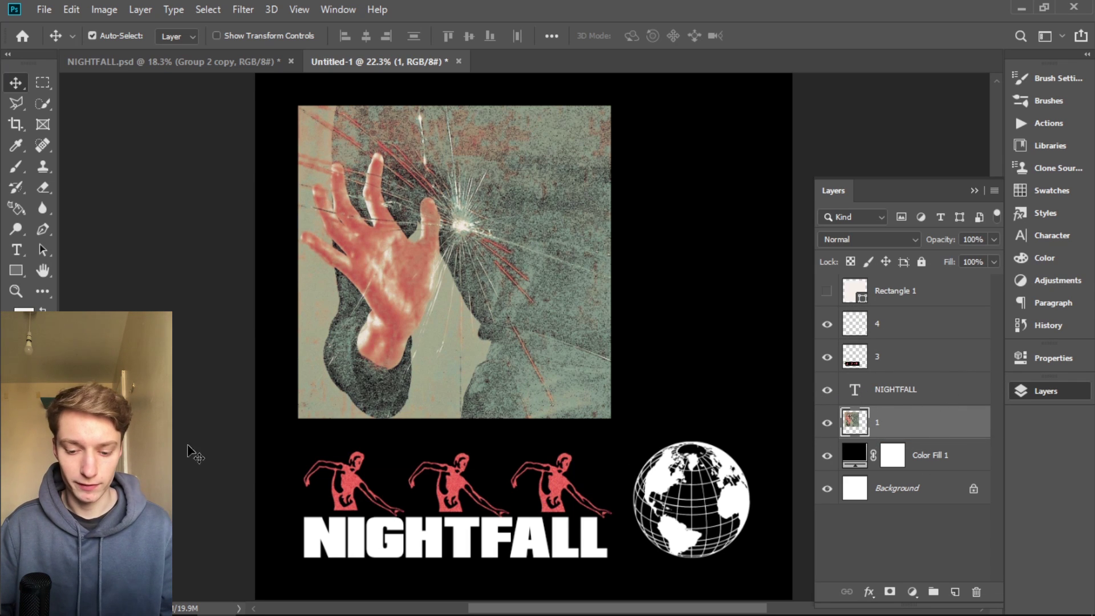
Add a Threshold adjustment layer above the hand image
{"action": "scroll", "coordinate": [480, 244], "scroll_direction": "down", "scroll_amount": 2}
{"action": "scroll", "coordinate": [507, 261], "scroll_direction": "up", "scroll_amount": 1}
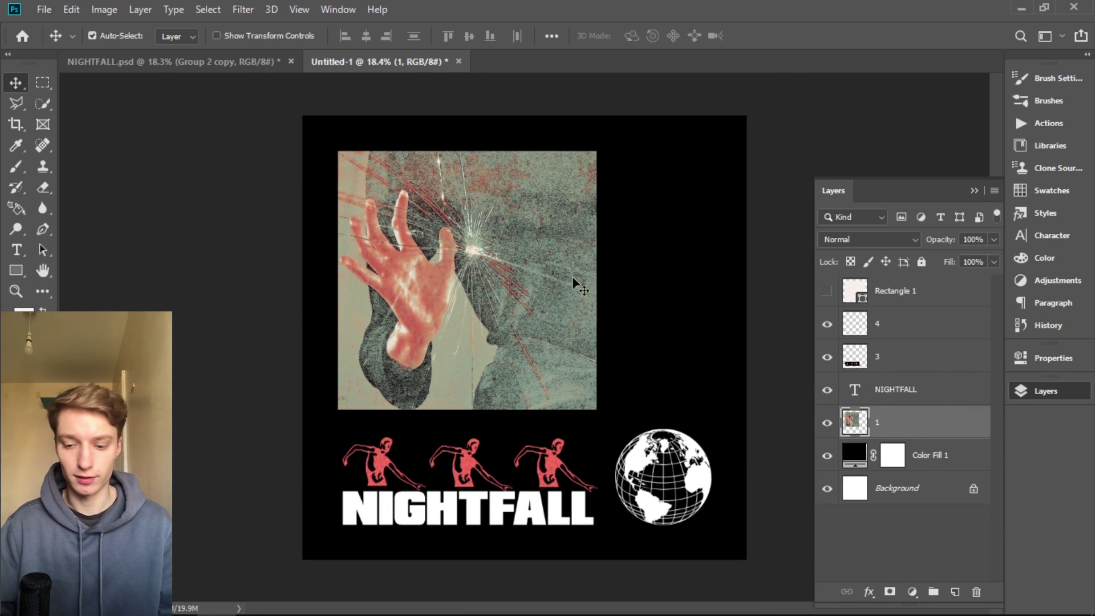
{"action": "left_click", "coordinate": [1038, 284]}
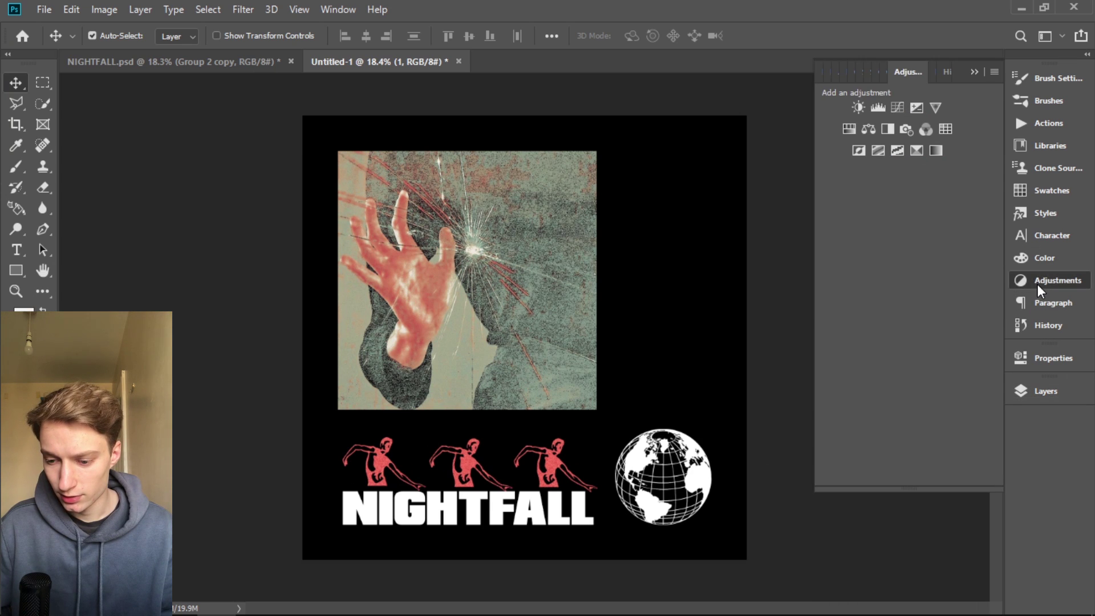
{"action": "left_click", "coordinate": [897, 151]}
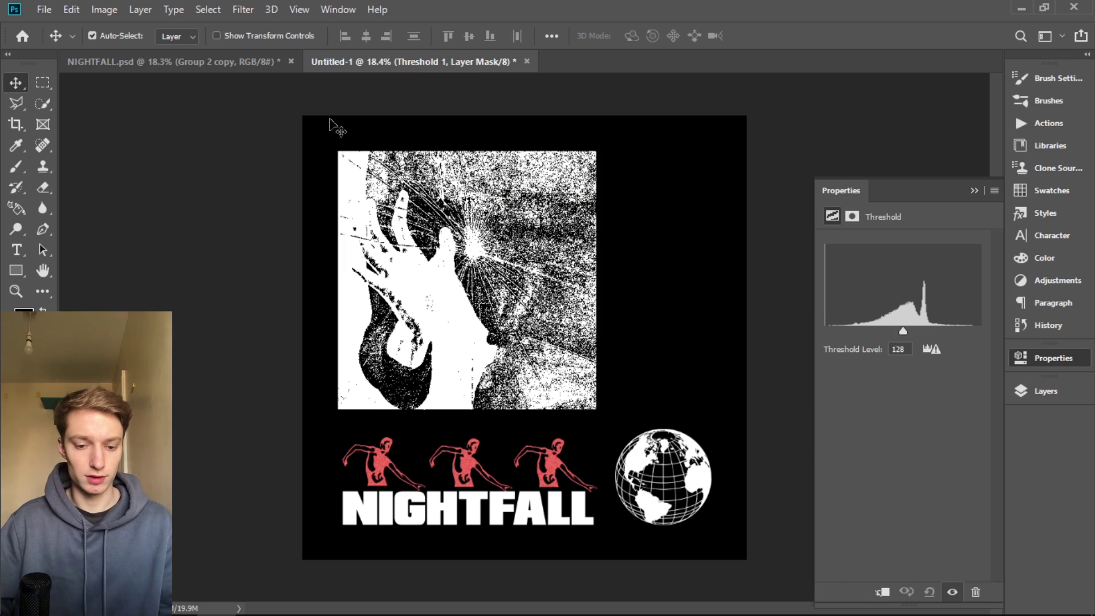
{"action": "scroll", "coordinate": [523, 323], "scroll_direction": "up", "scroll_amount": 4}
{"action": "scroll", "coordinate": [442, 294], "scroll_direction": "up", "scroll_amount": 2}
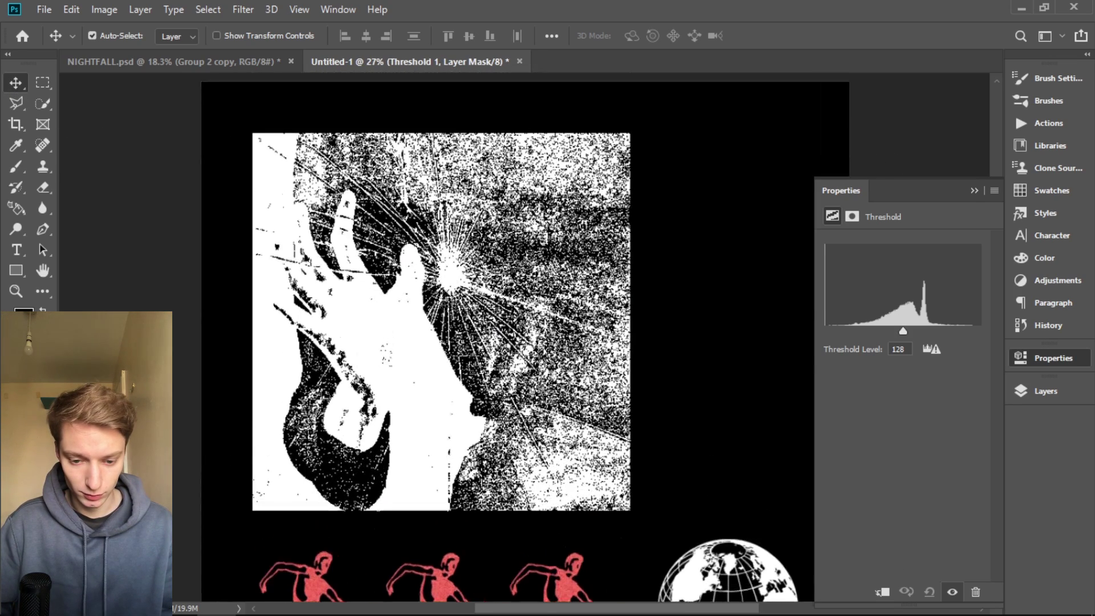
{"action": "scroll", "coordinate": [442, 294], "scroll_direction": "down", "scroll_amount": 4}
Invert the hand image on layer 1 beneath the Threshold adjustment
{"action": "left_click", "coordinate": [1039, 392]}
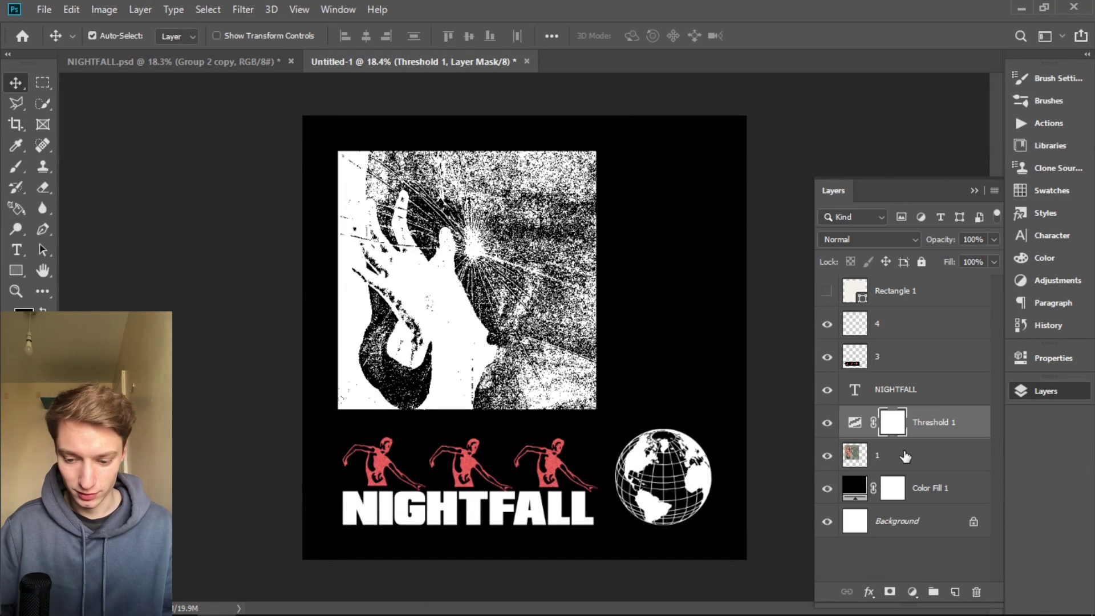
{"action": "left_click", "coordinate": [905, 456]}
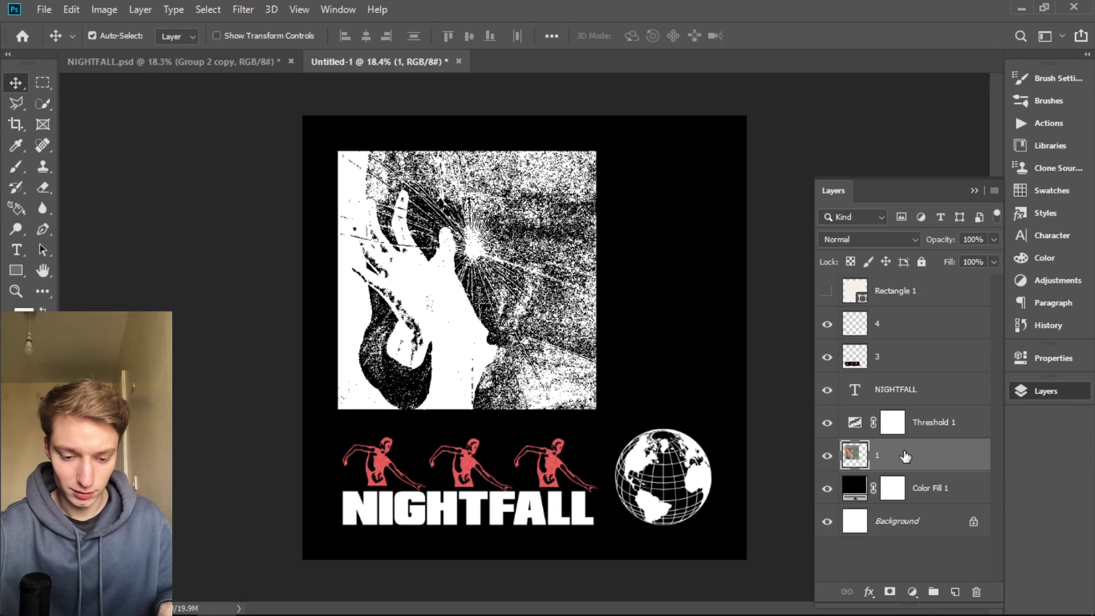
{"action": "key", "text": "ctrl+i"}
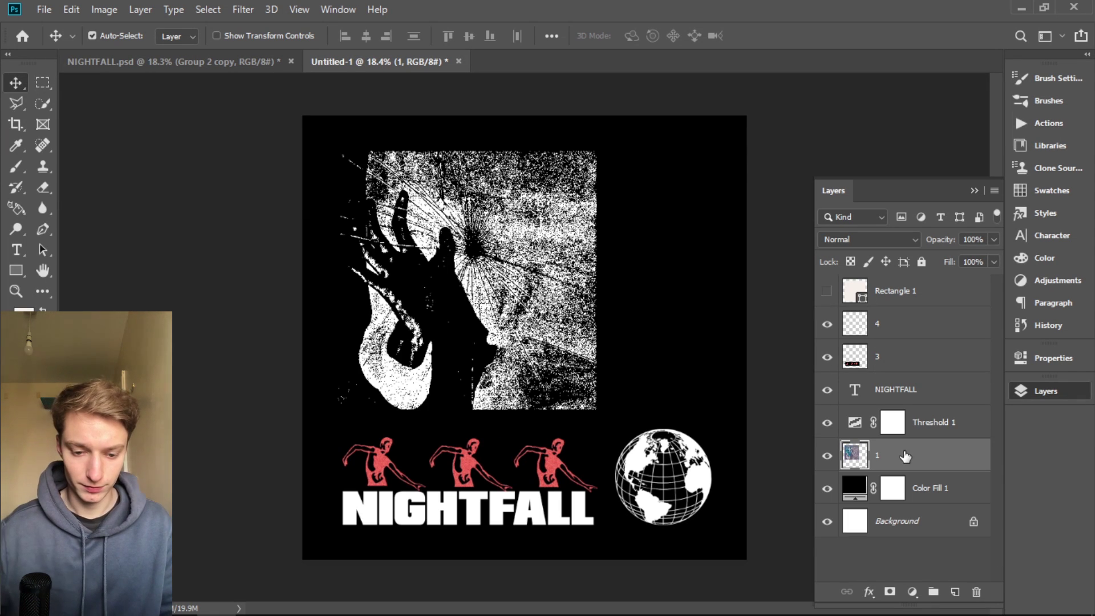
{"action": "scroll", "coordinate": [457, 342], "scroll_direction": "up", "scroll_amount": 5}
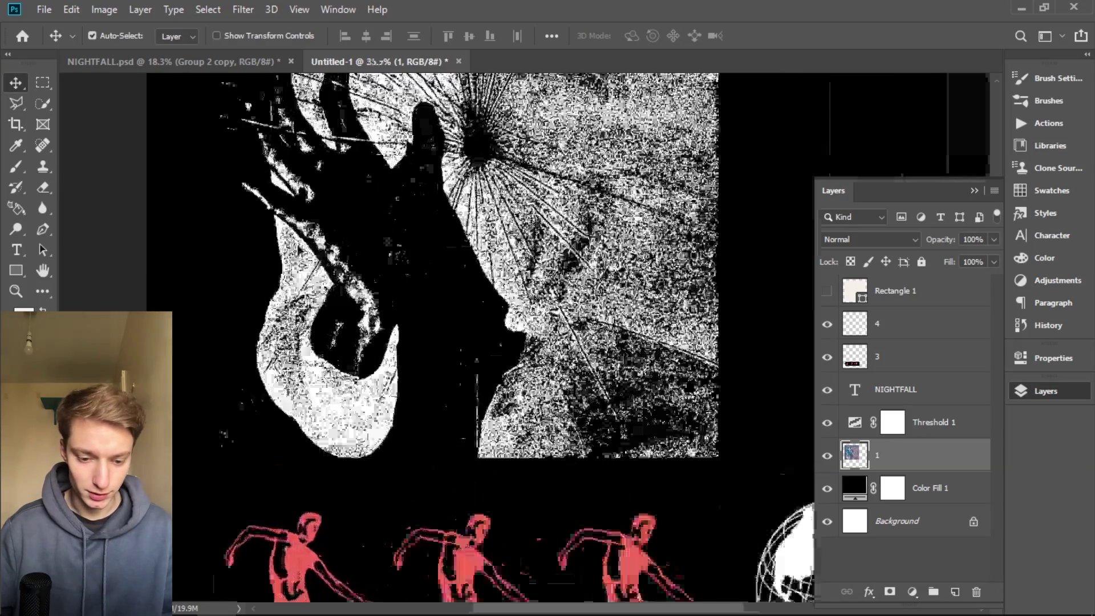
{"action": "scroll", "coordinate": [488, 420], "scroll_direction": "up", "scroll_amount": 3}
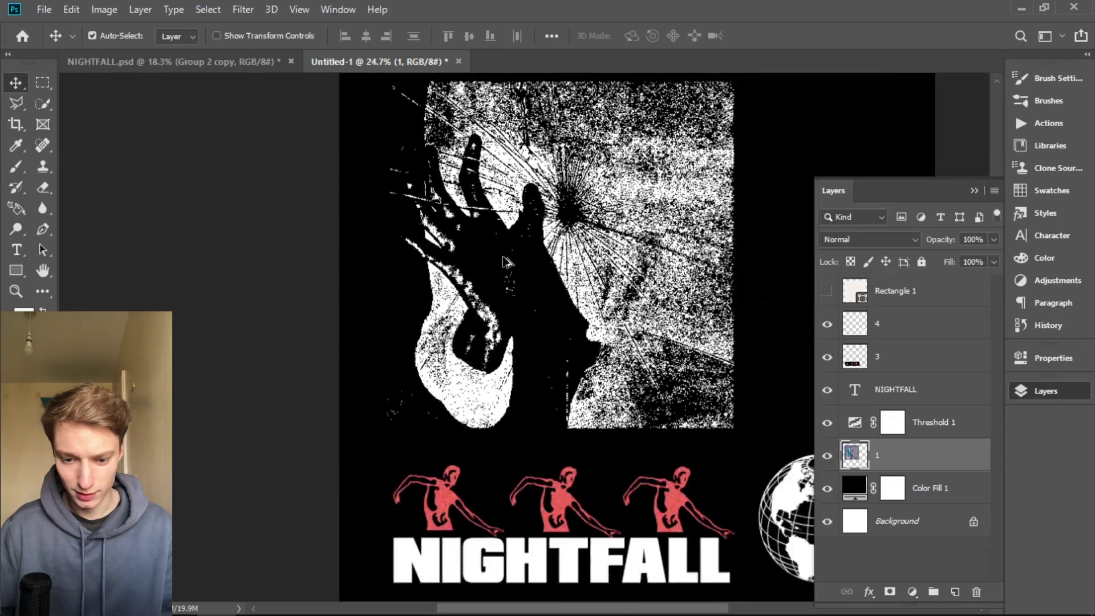
{"action": "scroll", "coordinate": [491, 228], "scroll_direction": "down", "scroll_amount": 4}
{"action": "scroll", "coordinate": [636, 292], "scroll_direction": "up", "scroll_amount": 2}
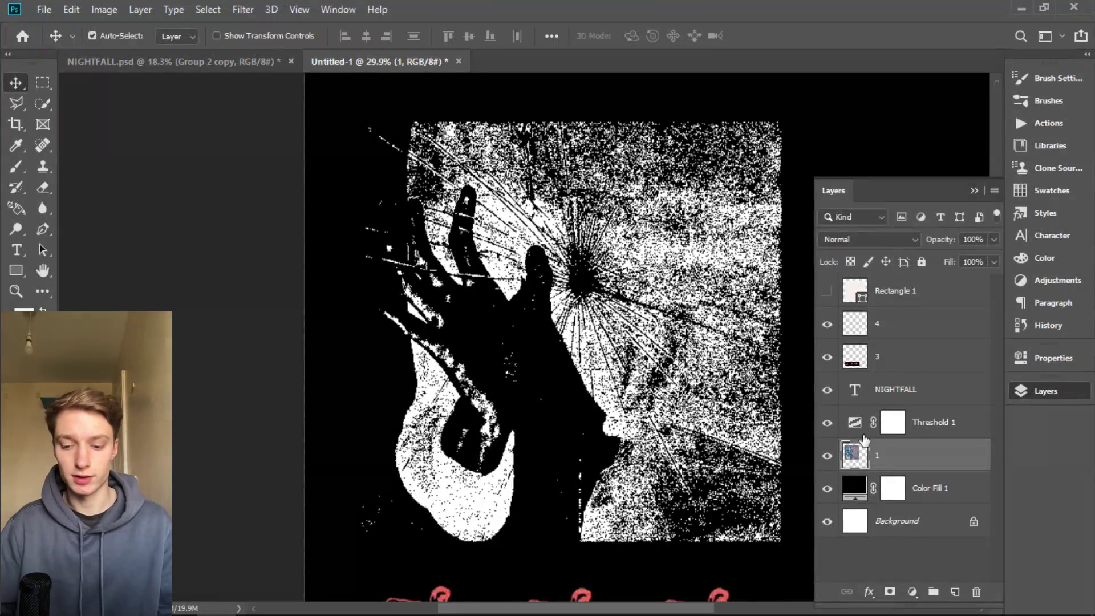
Lower the level of the Threshold 1 adjustment slightly to bring out more white detail in the hand
{"action": "double_click", "coordinate": [865, 422]}
{"action": "mouse_move", "coordinate": [906, 331]}
{"action": "left_mouse_down"}
{"action": "mouse_move", "coordinate": [884, 332]}
{"action": "mouse_move", "coordinate": [911, 338]}
{"action": "mouse_move", "coordinate": [891, 342]}
{"action": "mouse_move", "coordinate": [898, 334]}
{"action": "left_mouse_up"}
{"action": "scroll", "coordinate": [240, 151], "scroll_direction": "down", "scroll_amount": 4}
{"action": "scroll", "coordinate": [355, 284], "scroll_direction": "up", "scroll_amount": 14}
{"action": "key", "text": "ctrl+0"}
{"action": "scroll", "coordinate": [447, 319], "scroll_direction": "down", "scroll_amount": 4}
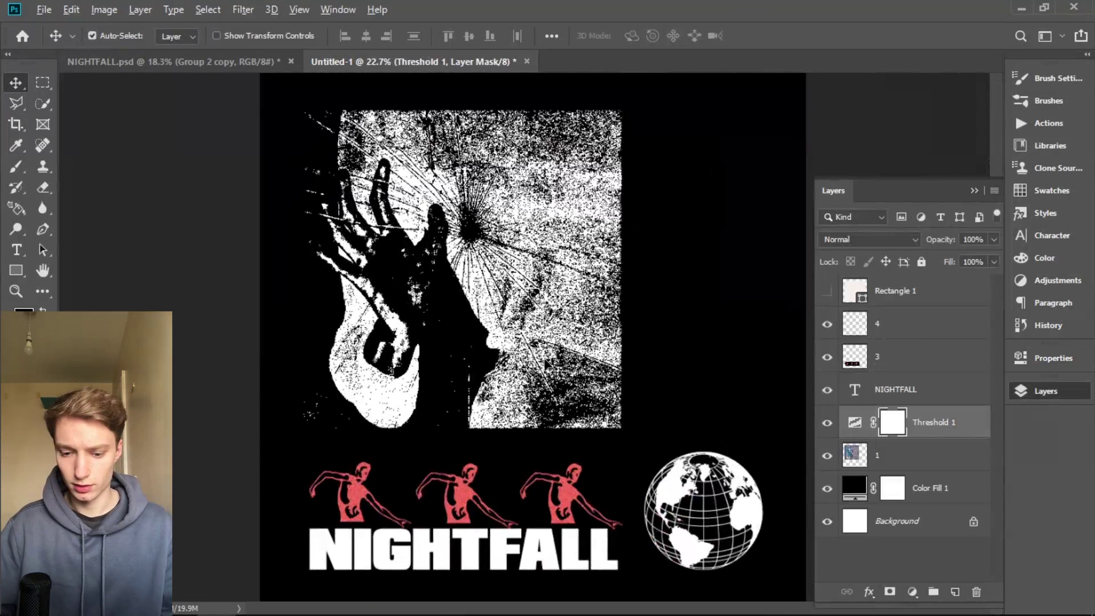
{"action": "scroll", "coordinate": [544, 359], "scroll_direction": "down", "scroll_amount": 3}
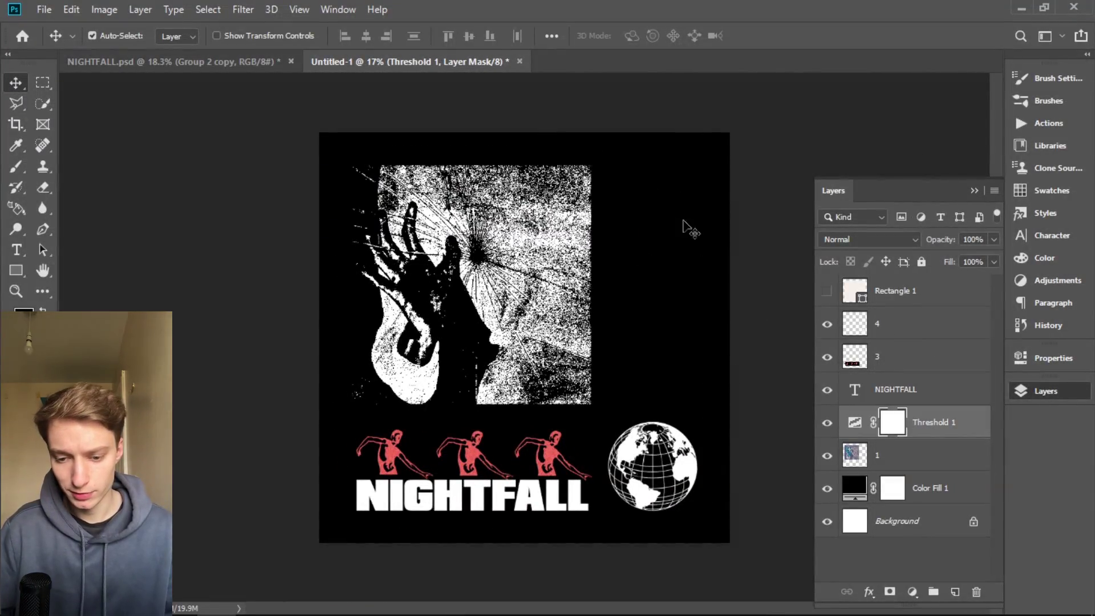
Select the right-hand part of the hand image on layer 1 with the Polygonal Lasso and cut it away
{"action": "left_click", "coordinate": [918, 459]}
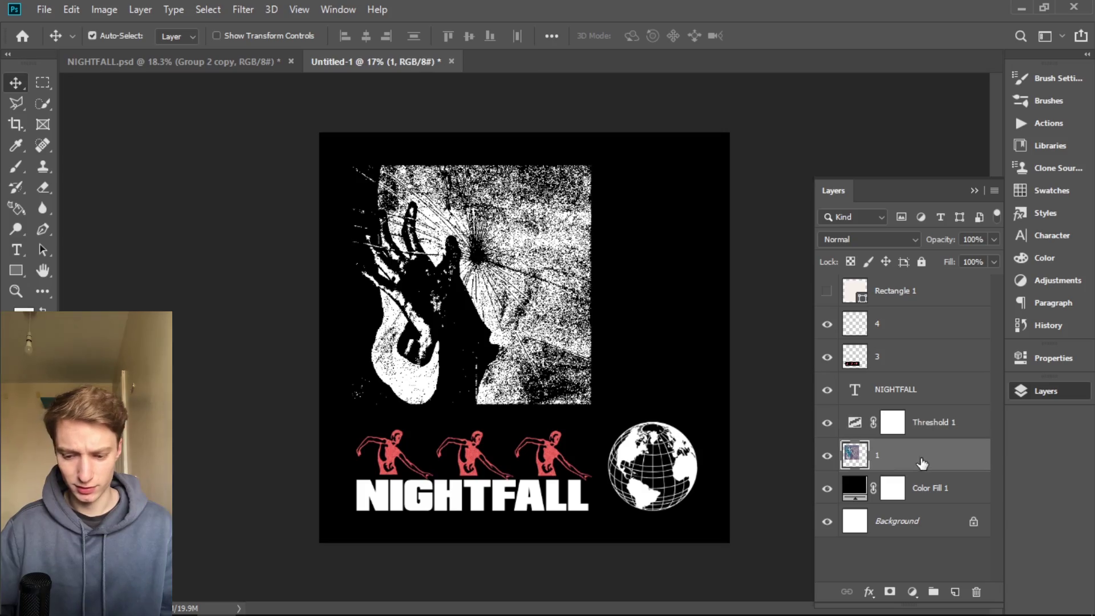
{"action": "left_click", "coordinate": [16, 102]}
{"action": "scroll", "coordinate": [499, 239], "scroll_direction": "up", "scroll_amount": 3}
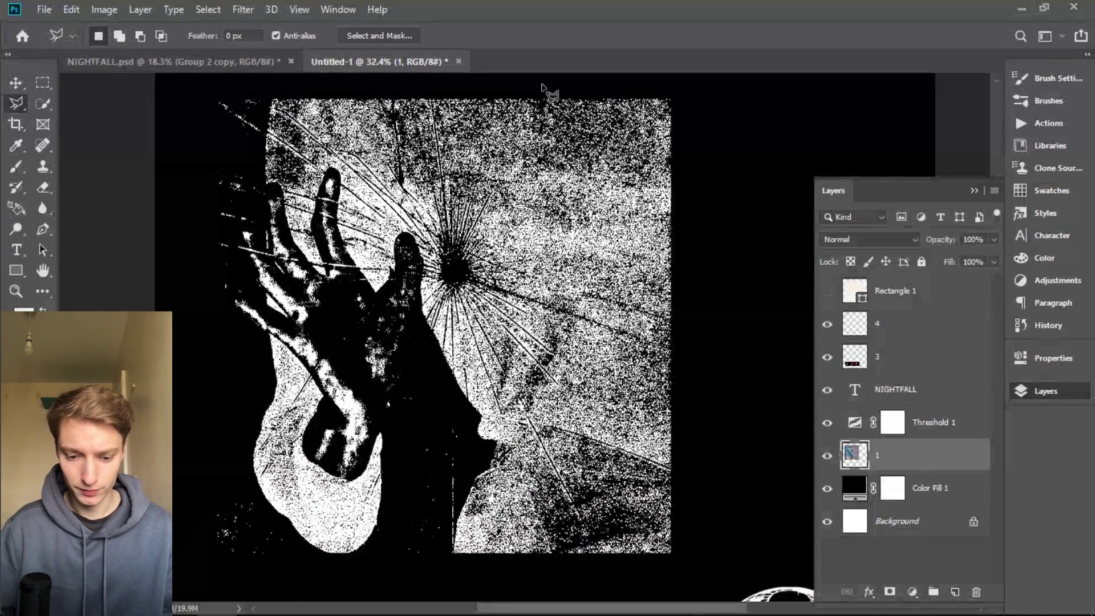
{"action": "left_click", "coordinate": [542, 86]}
{"action": "left_click", "coordinate": [542, 361]}
{"action": "left_click", "coordinate": [719, 344]}
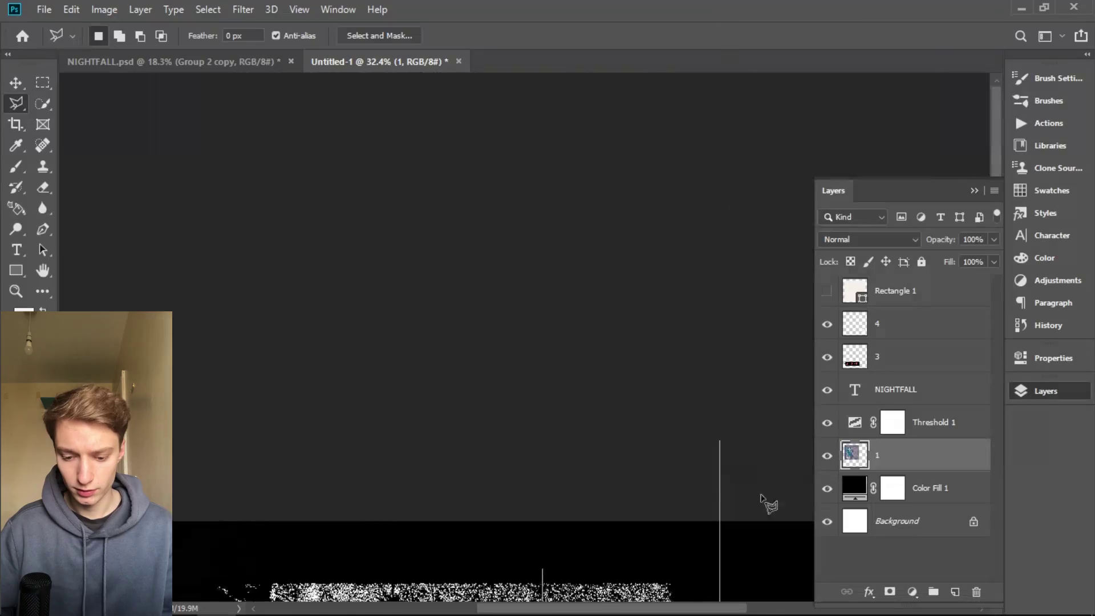
{"action": "left_click", "coordinate": [719, 477]}
{"action": "double_click", "coordinate": [562, 478]}
{"action": "scroll", "coordinate": [561, 481], "scroll_direction": "down", "scroll_amount": 3}
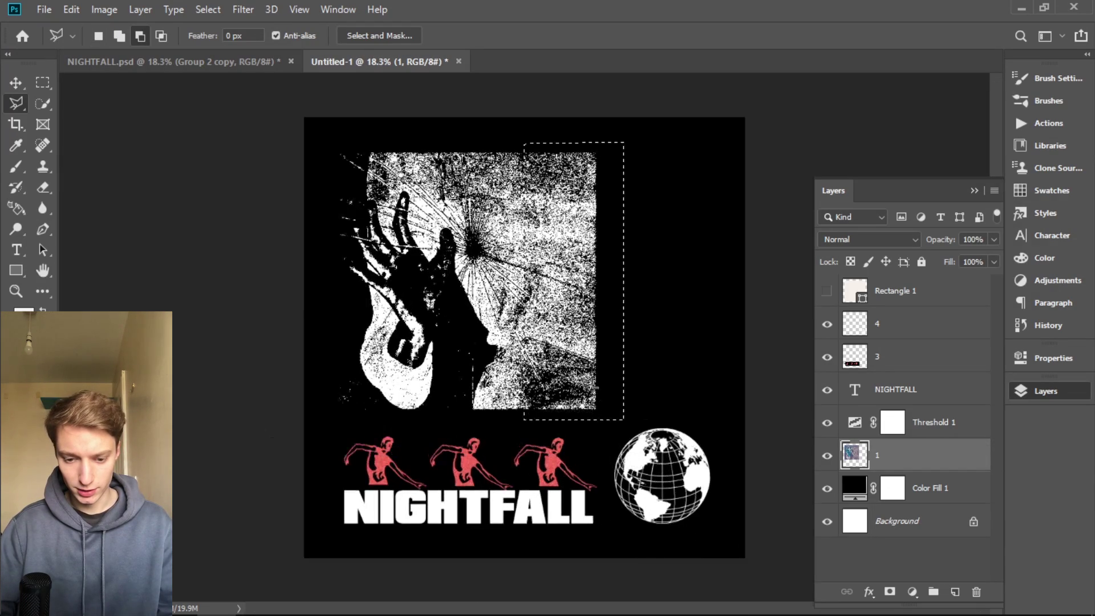
{"action": "scroll", "coordinate": [587, 435], "scroll_direction": "up", "scroll_amount": 1}
{"action": "key", "text": "ctrl+x"}
{"action": "scroll", "coordinate": [501, 403], "scroll_direction": "up", "scroll_amount": 4}
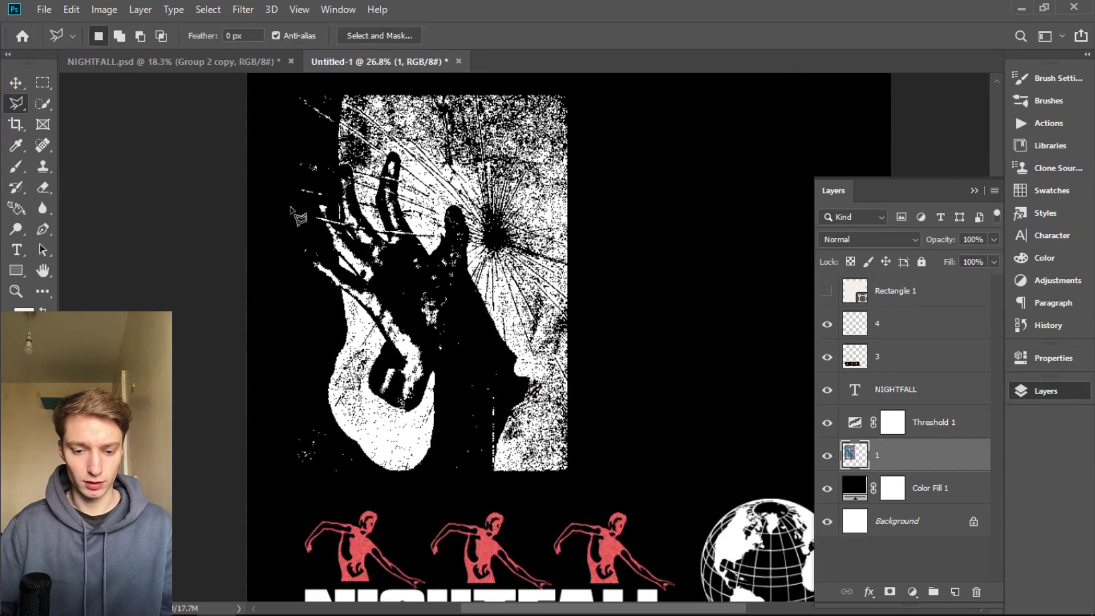
Redo the last trim of the hand image with its right edge slightly further out and clear the selection
{"action": "scroll", "coordinate": [500, 403], "scroll_direction": "down", "scroll_amount": 5}
{"action": "key", "text": "v"}
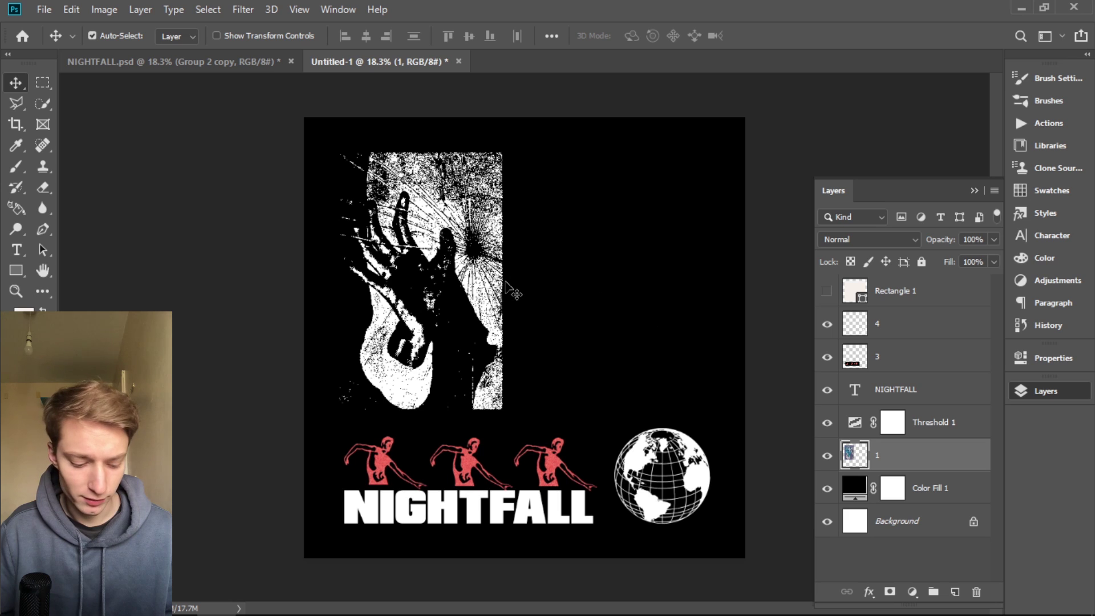
{"action": "key", "text": "ctrl+z"}
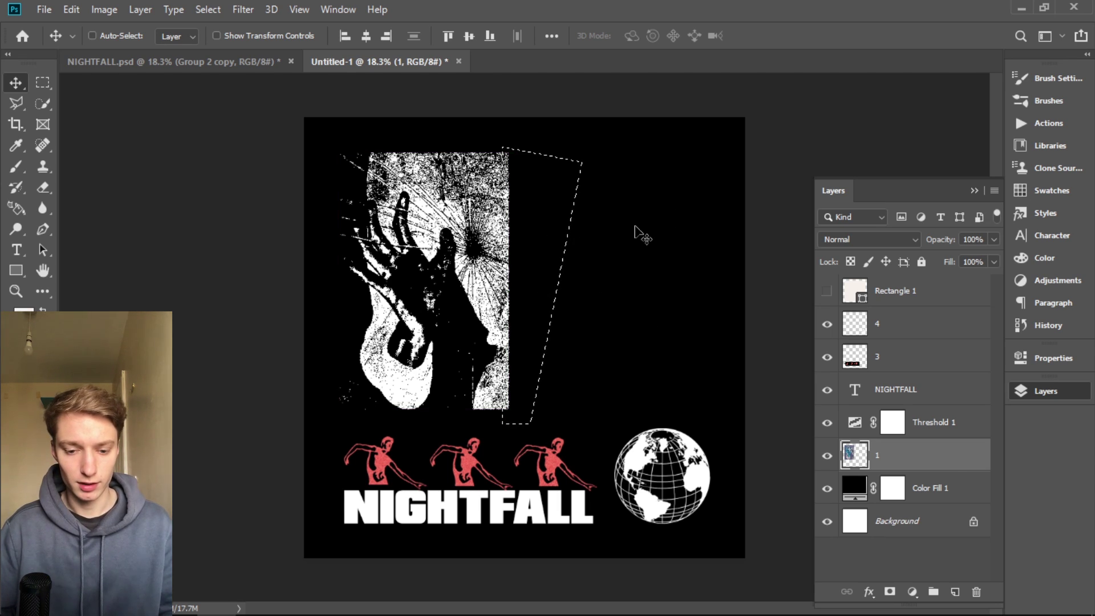
{"action": "key", "text": "ctrl+d"}
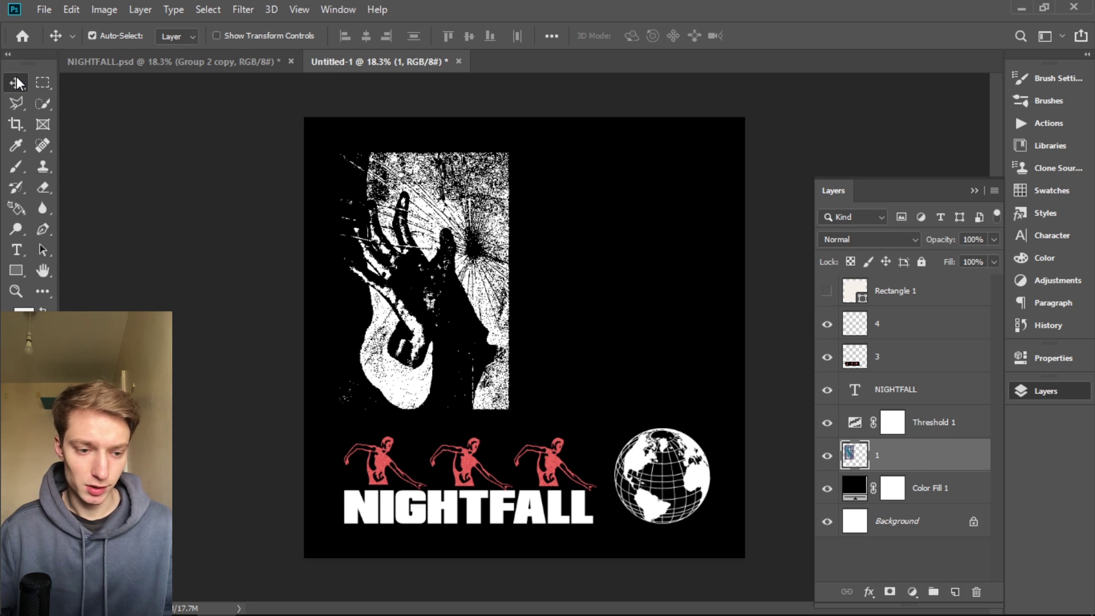
Place image 2 as an embedded image above the hand image
{"action": "left_click", "coordinate": [46, 10]}
{"action": "left_click", "coordinate": [79, 321]}
{"action": "double_click", "coordinate": [272, 132]}
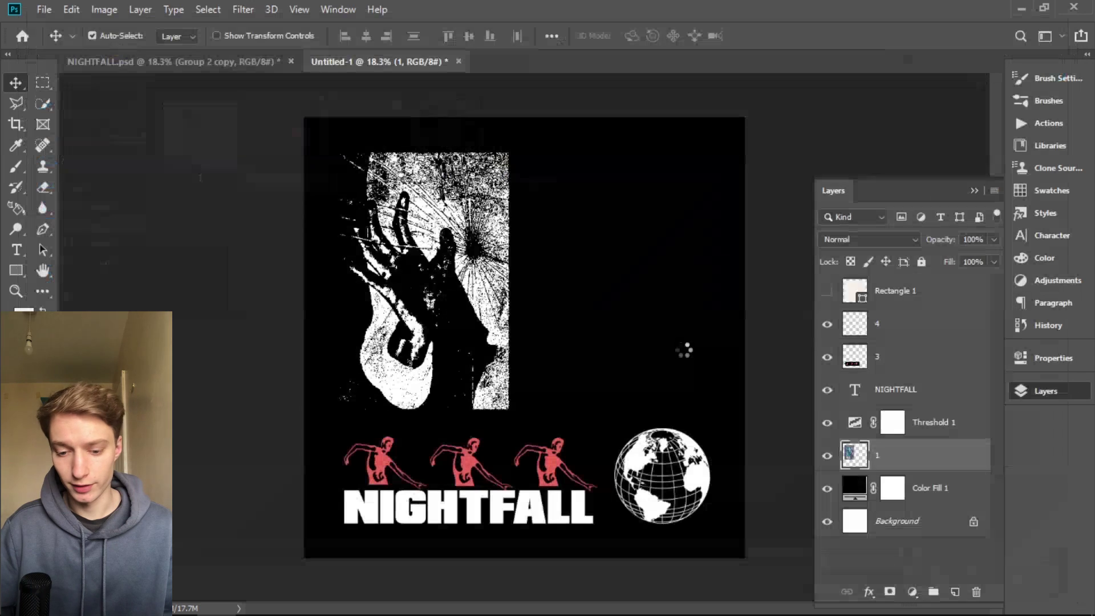
{"action": "key", "text": "Return"}
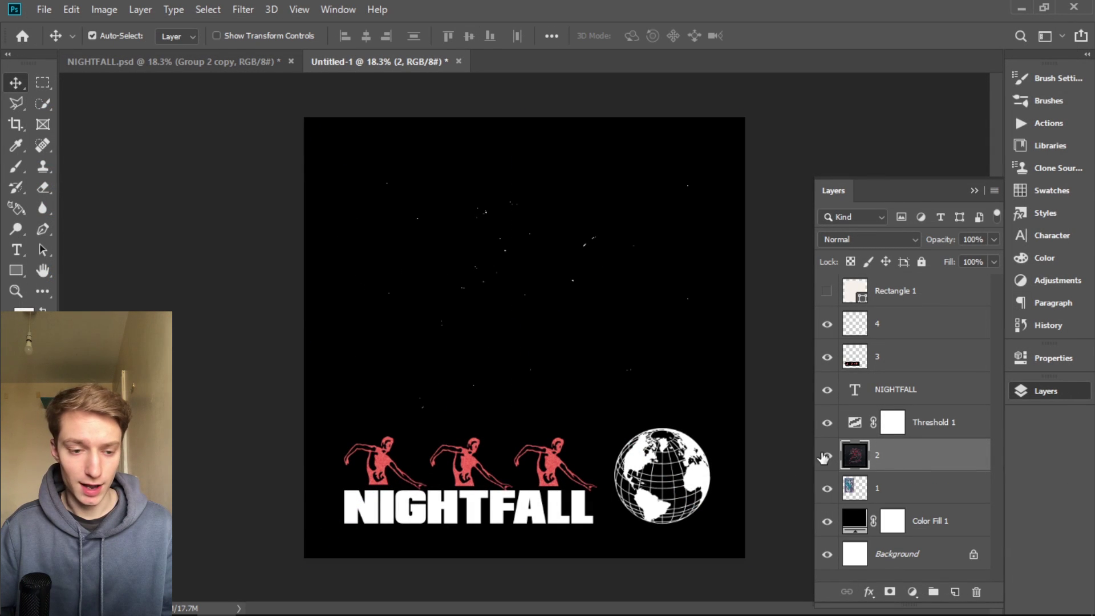
Browse the images in the Downloads folder from the Place Embedded dialog, and leave without placing anything
{"action": "left_click", "coordinate": [38, 8]}
{"action": "left_click", "coordinate": [194, 312]}
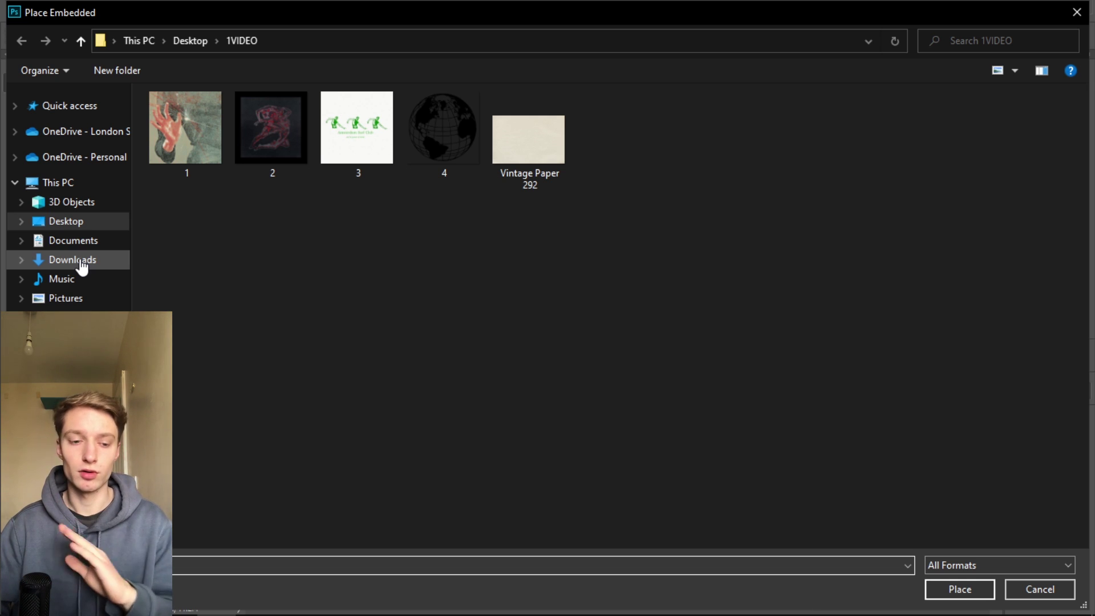
{"action": "left_click", "coordinate": [82, 264]}
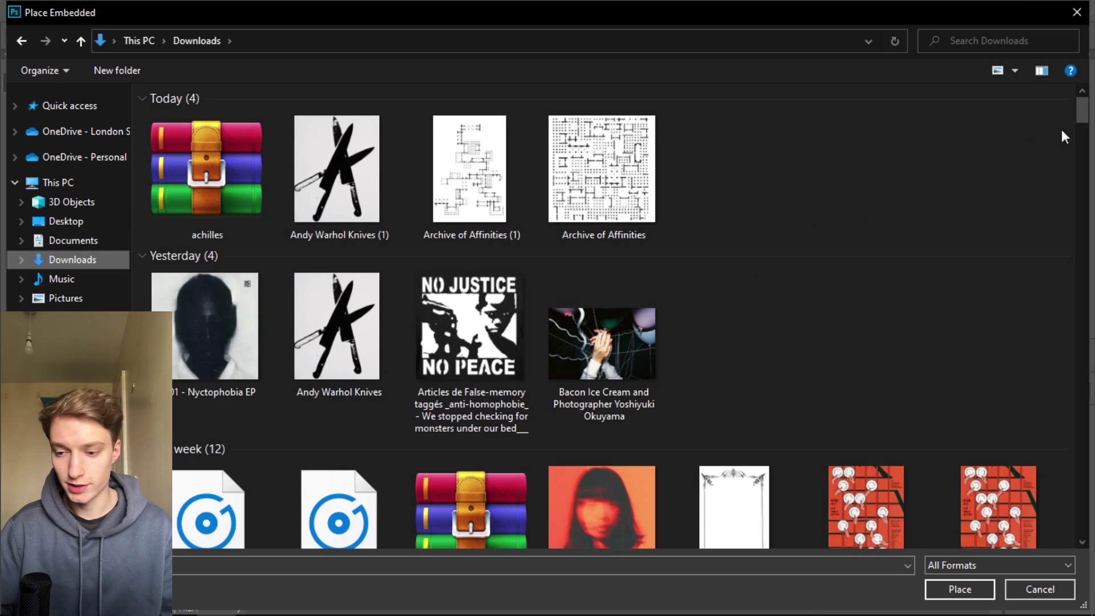
{"action": "left_click_drag", "start_coordinate": [1086, 111], "coordinate": [1085, 130]}
{"action": "scroll", "coordinate": [674, 270], "scroll_direction": "down", "scroll_amount": 5}
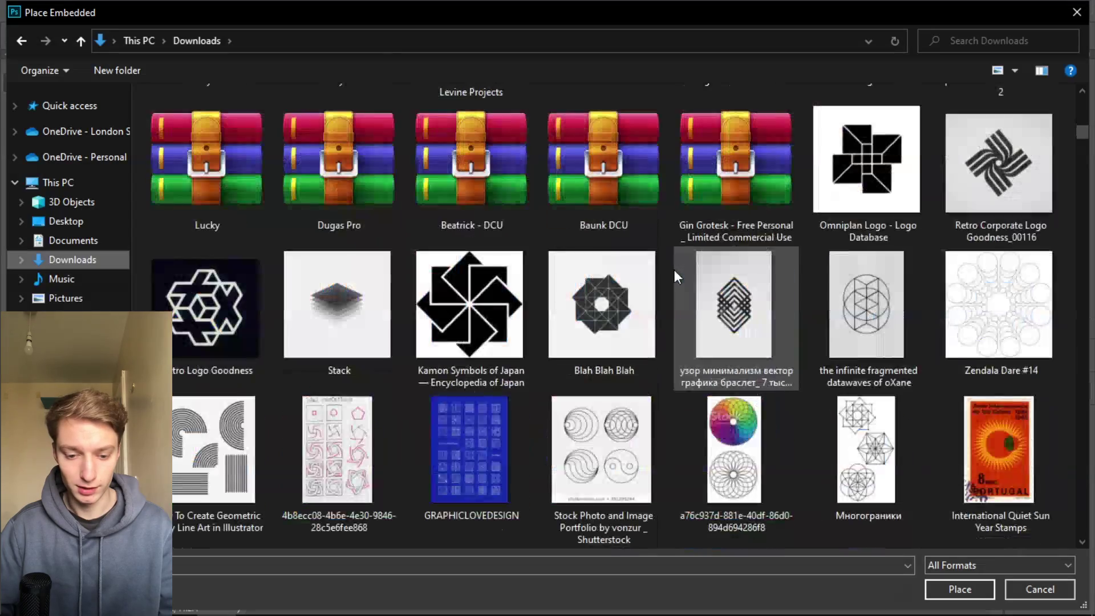
{"action": "scroll", "coordinate": [674, 269], "scroll_direction": "down", "scroll_amount": 15}
{"action": "scroll", "coordinate": [776, 304], "scroll_direction": "down", "scroll_amount": 10}
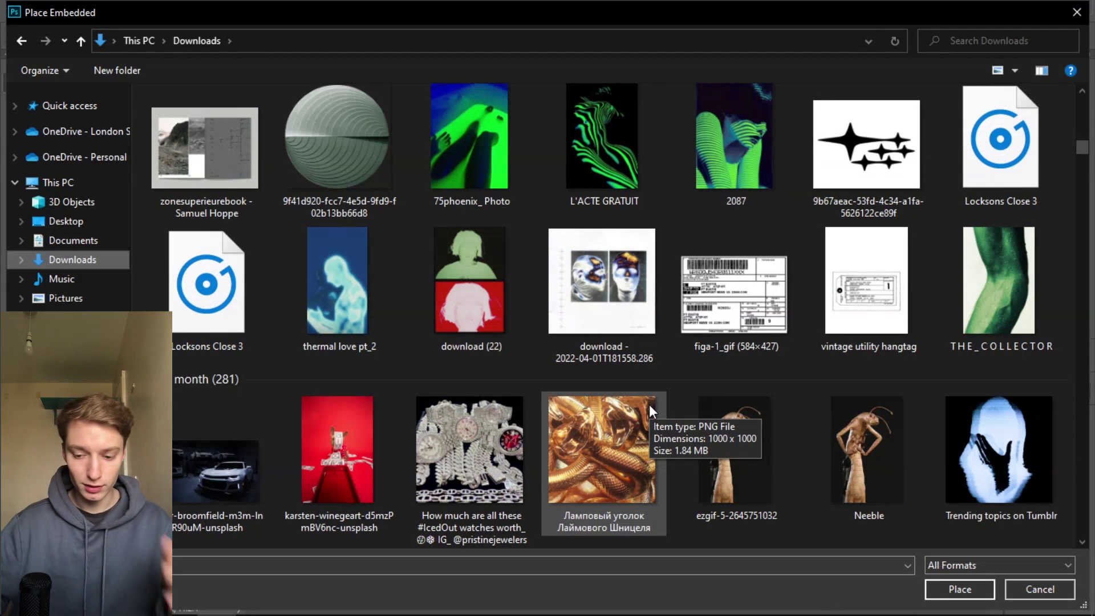
{"action": "scroll", "coordinate": [651, 400], "scroll_direction": "down", "scroll_amount": 5}
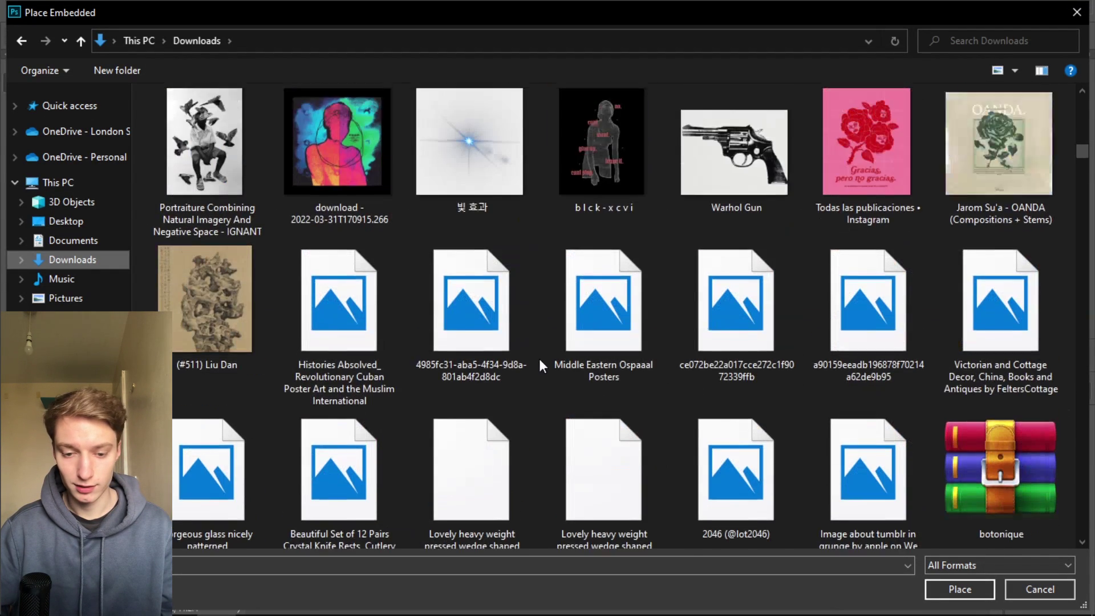
{"action": "scroll", "coordinate": [539, 365], "scroll_direction": "up", "scroll_amount": 3}
{"action": "left_click", "coordinate": [1087, 7]}
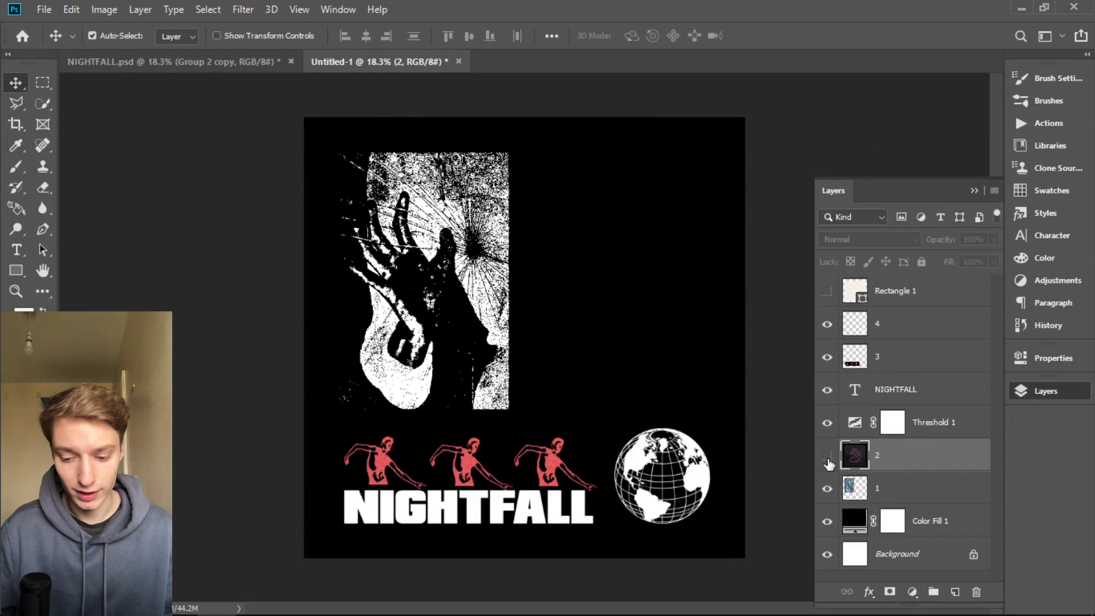
Hide the Threshold 1 adjustment to show image 2 in its original colours
{"action": "key", "text": "ctrl"}
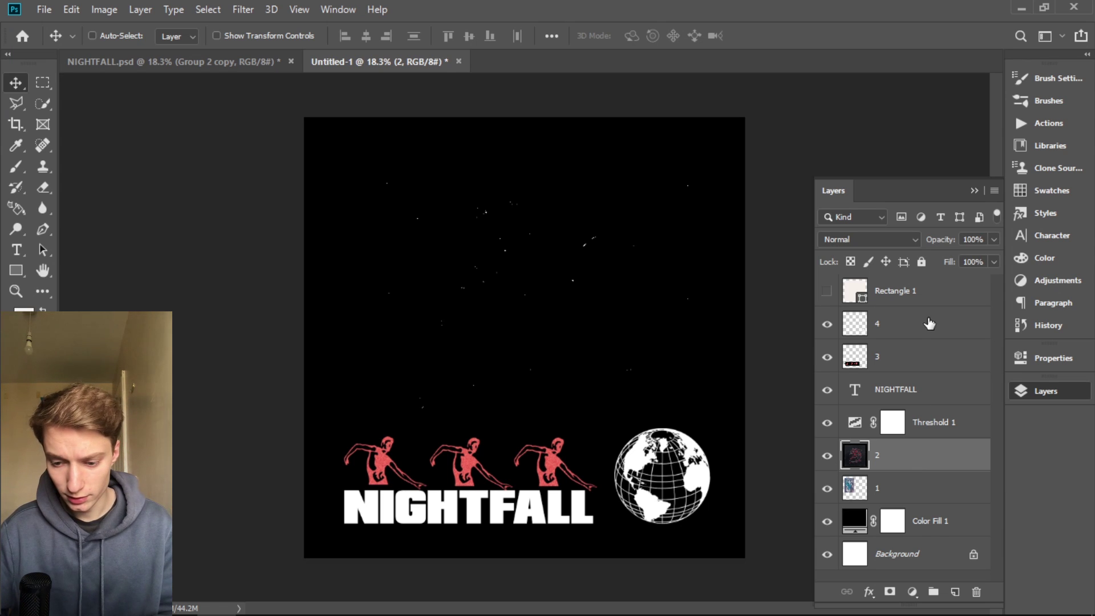
{"action": "left_click", "coordinate": [827, 422]}
{"action": "scroll", "coordinate": [551, 351], "scroll_direction": "up", "scroll_amount": 3}
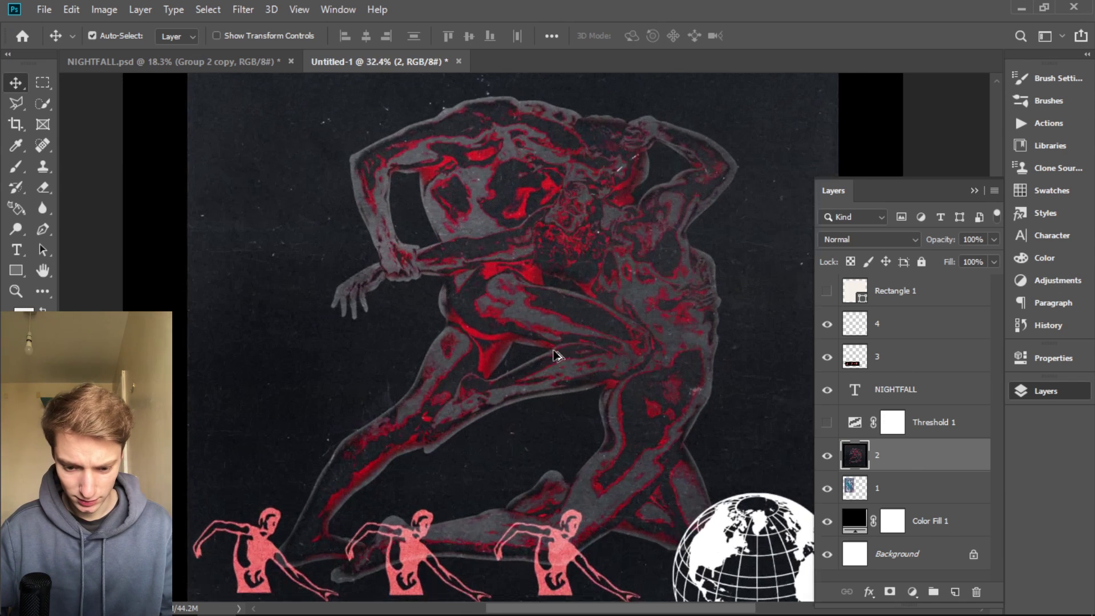
{"action": "scroll", "coordinate": [588, 326], "scroll_direction": "down", "scroll_amount": 3}
{"action": "scroll", "coordinate": [609, 287], "scroll_direction": "down", "scroll_amount": 3}
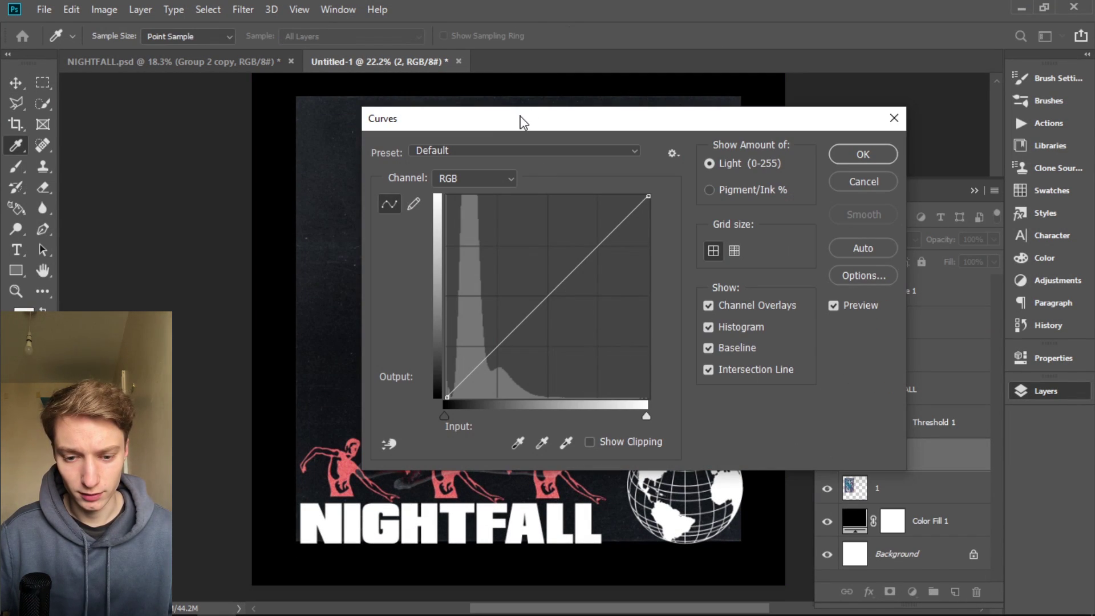
Apply Curves to image 2 with a raised black point and a curve point at input 72, and show the Threshold 1 adjustment
{"action": "left_click_drag", "start_coordinate": [520, 120], "coordinate": [804, 58]}
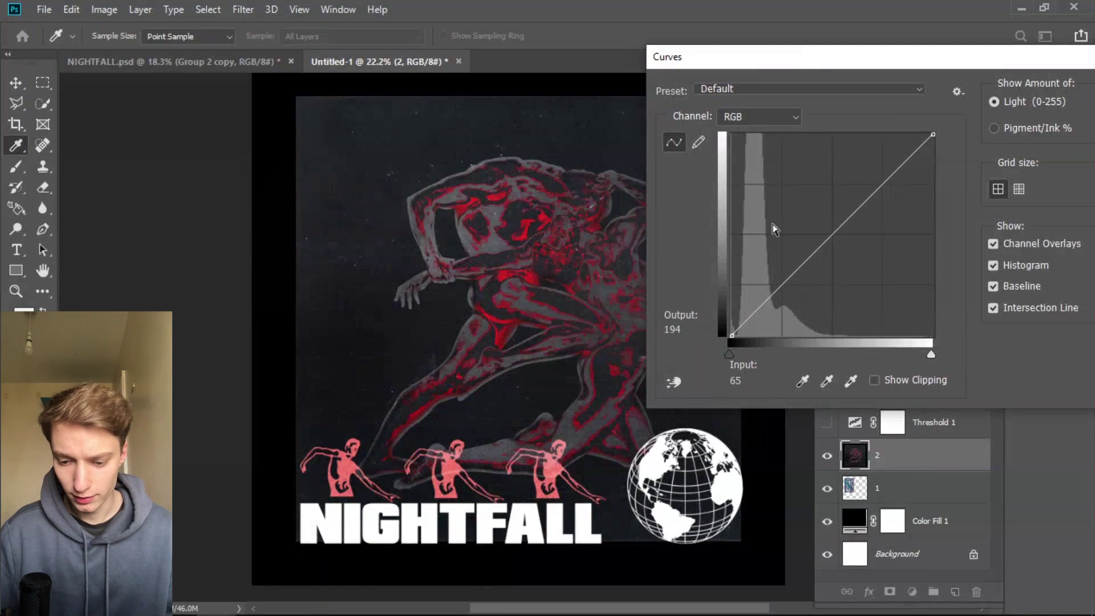
{"action": "left_click_drag", "start_coordinate": [730, 354], "coordinate": [763, 366]}
{"action": "left_click_drag", "start_coordinate": [796, 296], "coordinate": [789, 292]}
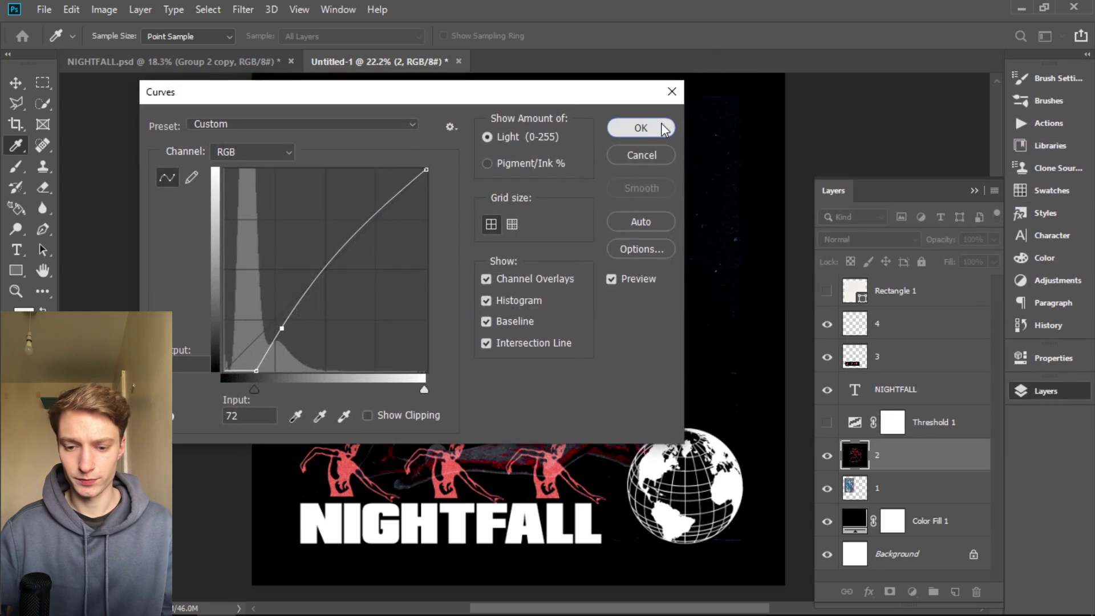
{"action": "left_click", "coordinate": [656, 124]}
{"action": "left_click", "coordinate": [827, 423]}
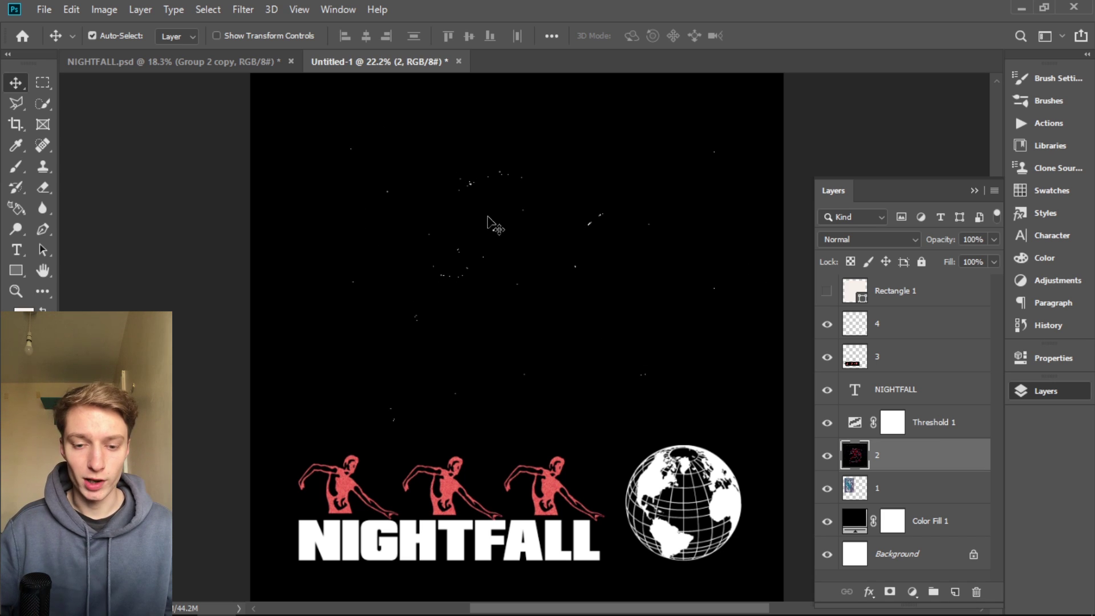
Brighten image 2 with Curves, adding a point at input 35, output 150 and a shadow point at input 16, output 30
{"action": "scroll", "coordinate": [505, 248], "scroll_direction": "up", "scroll_amount": 9}
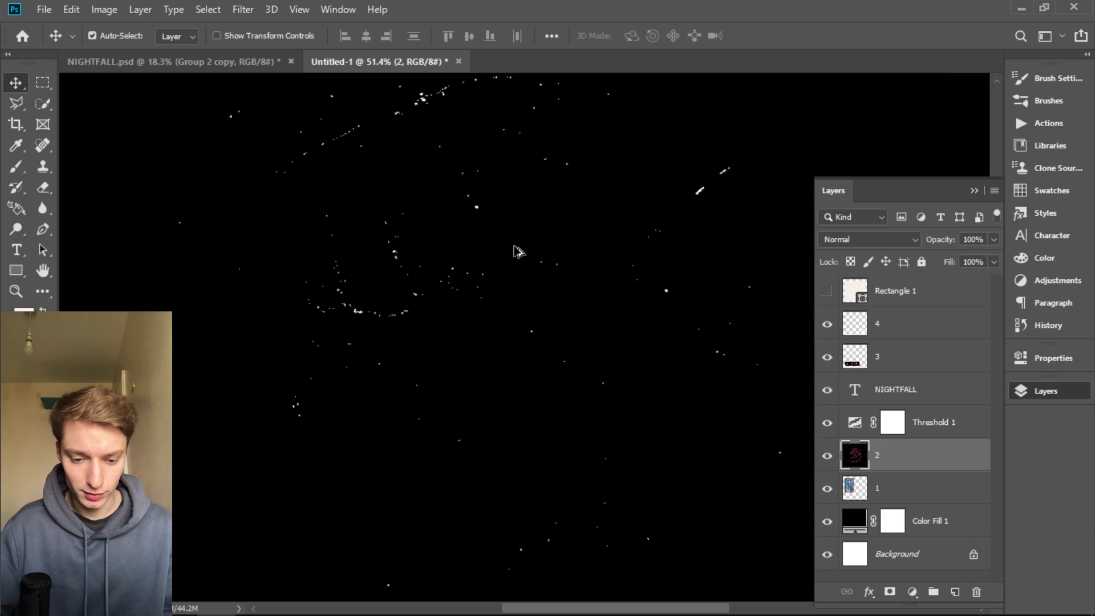
{"action": "scroll", "coordinate": [515, 247], "scroll_direction": "down", "scroll_amount": 8}
{"action": "key", "text": "ctrl+m"}
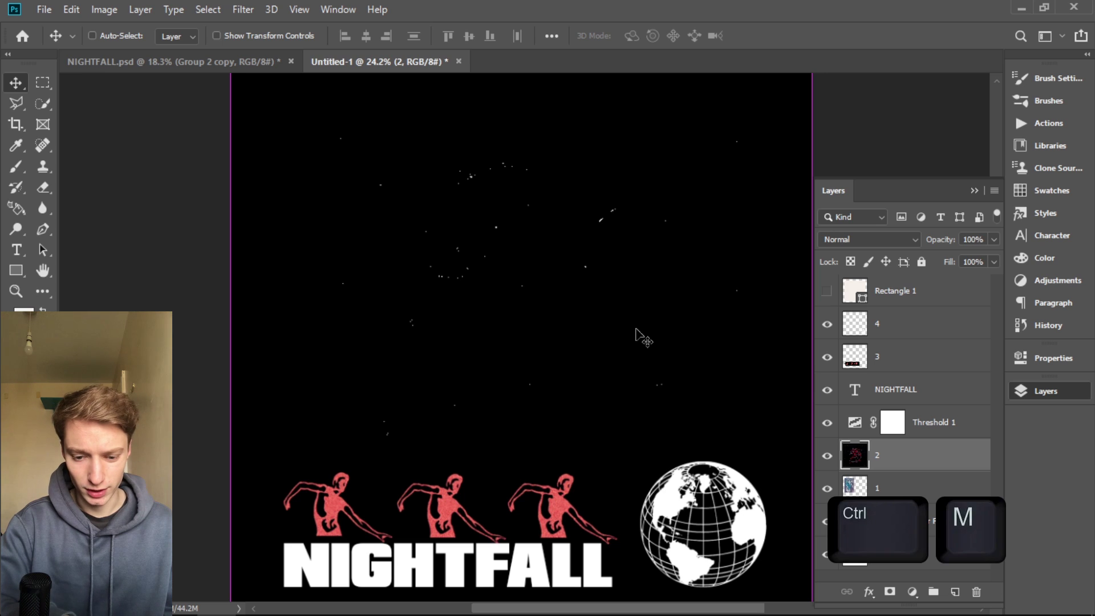
{"action": "left_click_drag", "start_coordinate": [496, 102], "coordinate": [1092, 118]}
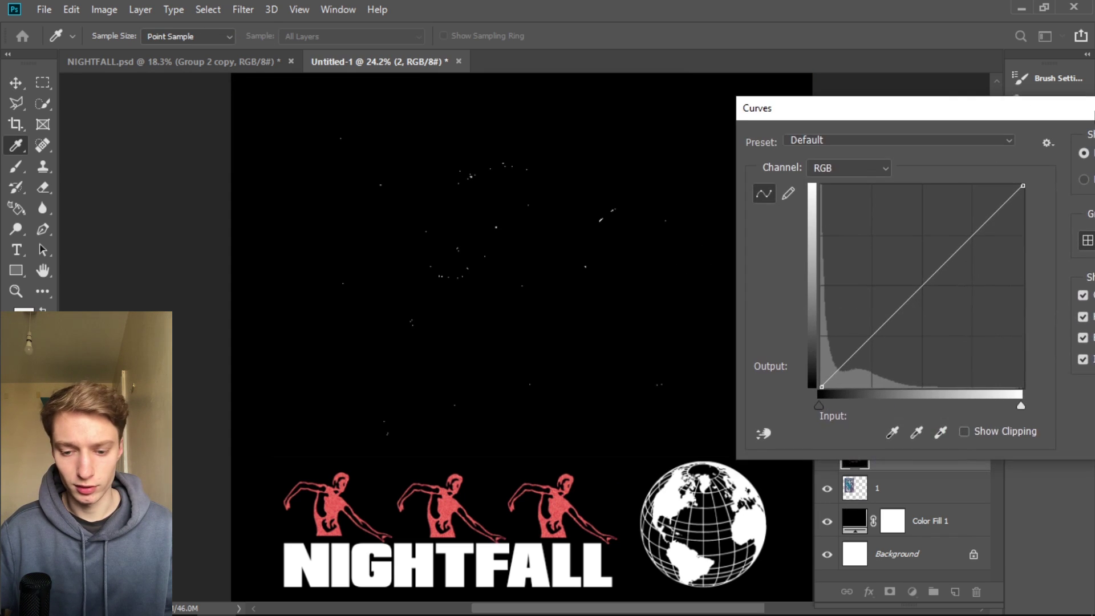
{"action": "left_click_drag", "start_coordinate": [890, 321], "coordinate": [849, 268]}
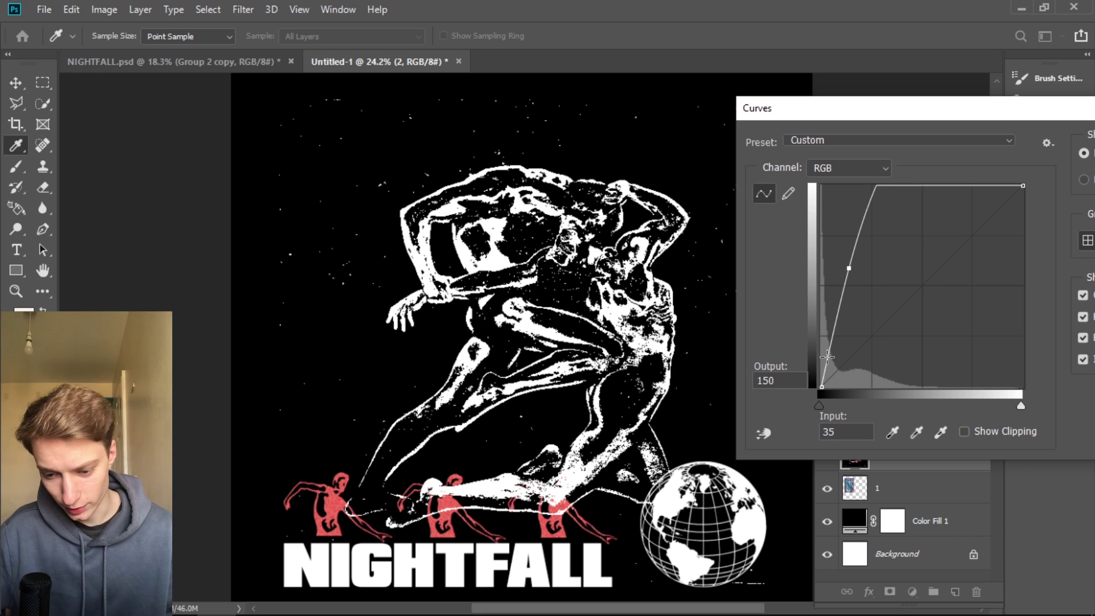
{"action": "left_click_drag", "start_coordinate": [827, 357], "coordinate": [834, 362]}
Refine the upper curve point to input 41, output 144 and apply the Curves adjustment to image 2
{"action": "scroll", "coordinate": [542, 316], "scroll_direction": "up", "scroll_amount": 3}
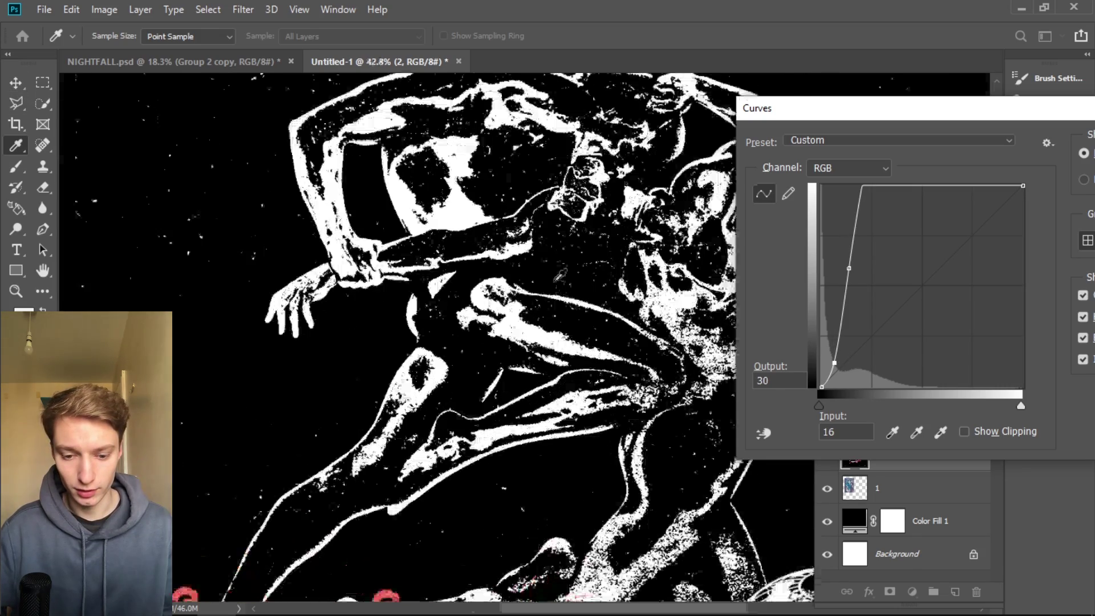
{"action": "scroll", "coordinate": [524, 328], "scroll_direction": "down", "scroll_amount": 5}
{"action": "scroll", "coordinate": [504, 314], "scroll_direction": "up", "scroll_amount": 2}
{"action": "left_click_drag", "start_coordinate": [849, 268], "coordinate": [855, 275]}
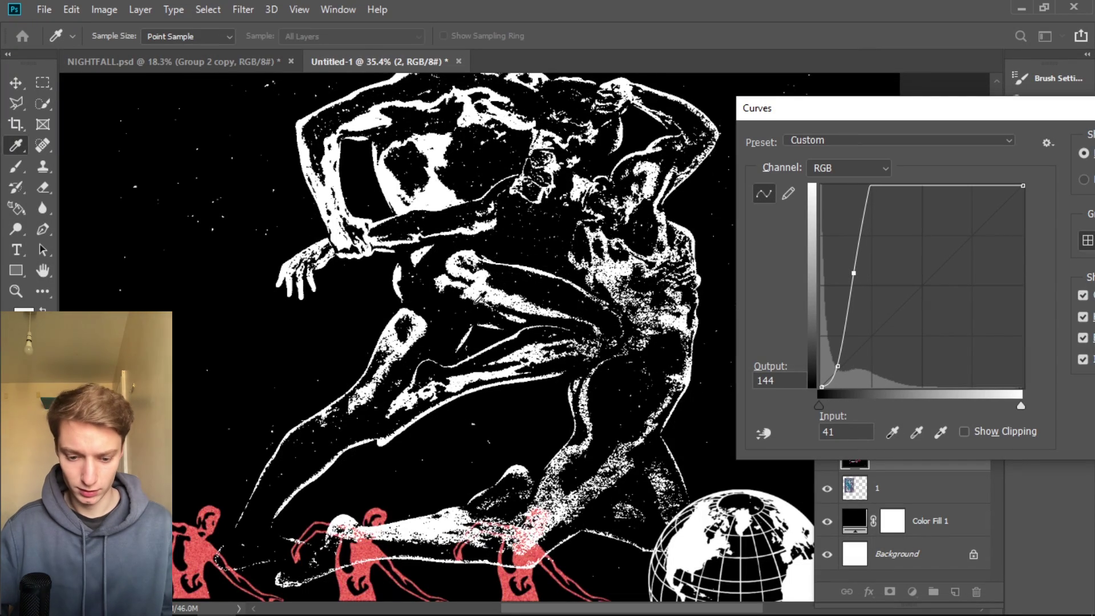
{"action": "scroll", "coordinate": [611, 342], "scroll_direction": "down", "scroll_amount": 5}
{"action": "scroll", "coordinate": [707, 254], "scroll_direction": "up", "scroll_amount": 1}
{"action": "left_click_drag", "start_coordinate": [1005, 108], "coordinate": [506, 155]}
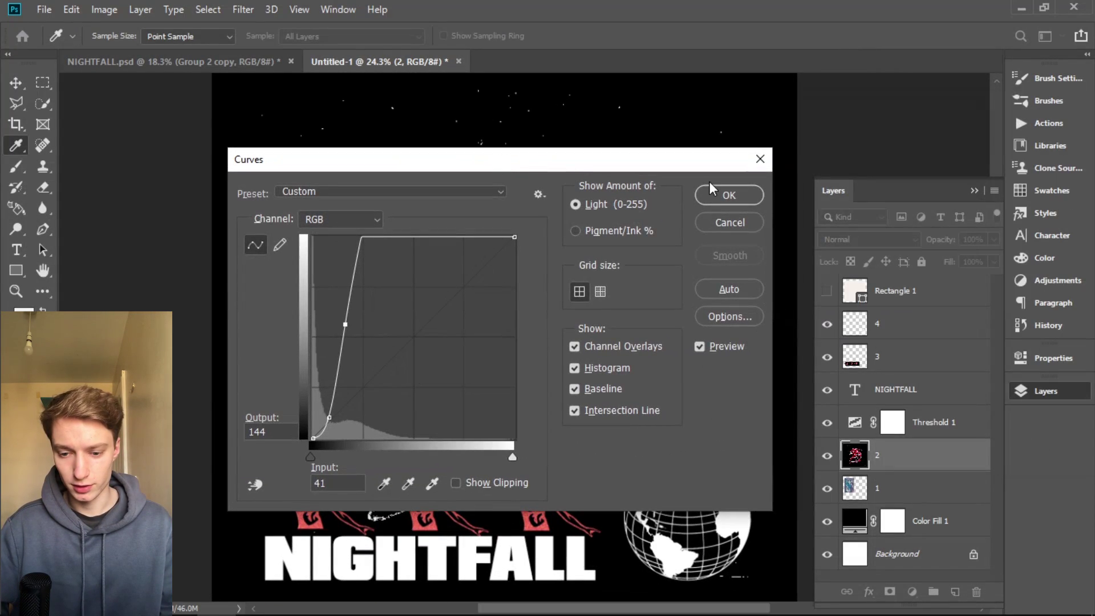
{"action": "left_click", "coordinate": [733, 192]}
{"action": "key", "text": "v"}
{"action": "key", "text": "ctrl+minus"}
{"action": "scroll", "coordinate": [249, 292], "scroll_direction": "up", "scroll_amount": 1}
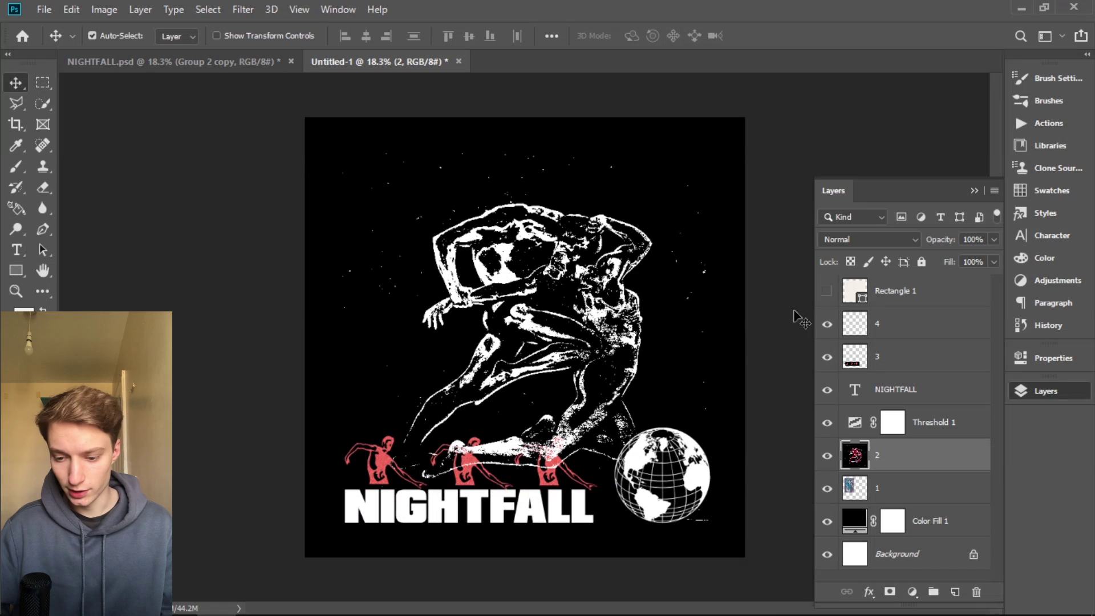
Set image 2's blend mode to Screen and move the wrestling figures up and right, beside the hand image
{"action": "left_click", "coordinate": [831, 240]}
{"action": "left_click", "coordinate": [841, 347]}
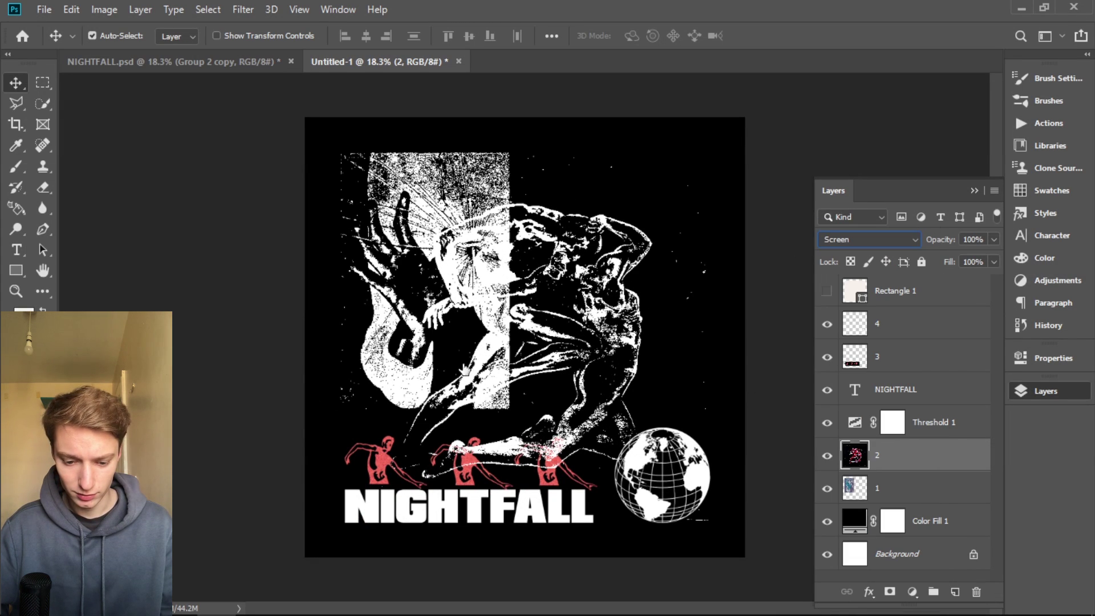
{"action": "key", "text": "ctrl+t"}
{"action": "left_click_drag", "start_coordinate": [584, 361], "coordinate": [640, 306]}
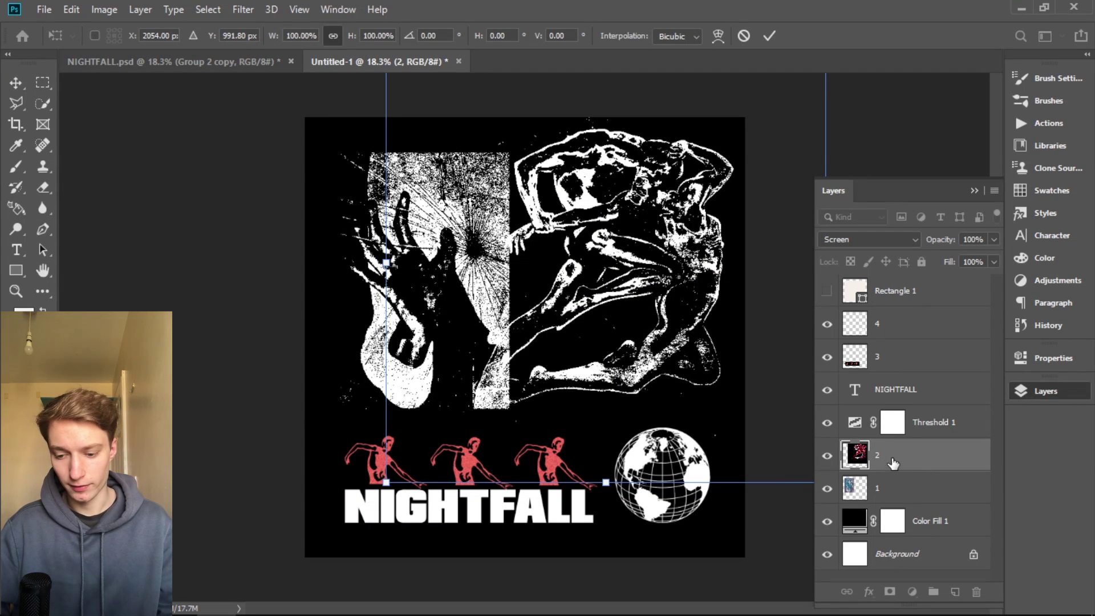
{"action": "key", "text": "Return"}
Set image 2's blend mode to Normal, scale it to about 78% and move it down and left towards the hand image
{"action": "left_click", "coordinate": [868, 239]}
{"action": "left_click", "coordinate": [837, 226]}
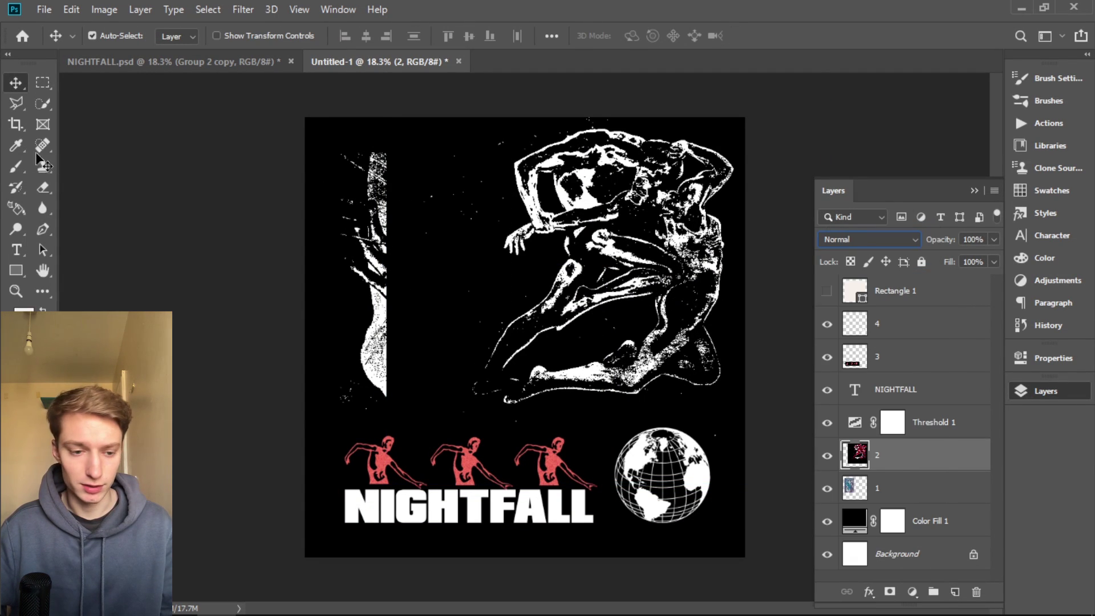
{"action": "scroll", "coordinate": [728, 318], "scroll_direction": "up", "scroll_amount": 6}
{"action": "scroll", "coordinate": [727, 317], "scroll_direction": "up", "scroll_amount": 2}
{"action": "scroll", "coordinate": [727, 317], "scroll_direction": "down", "scroll_amount": 3}
{"action": "key", "text": "ctrl+t"}
{"action": "left_click_drag", "start_coordinate": [314, 254], "coordinate": [376, 254]}
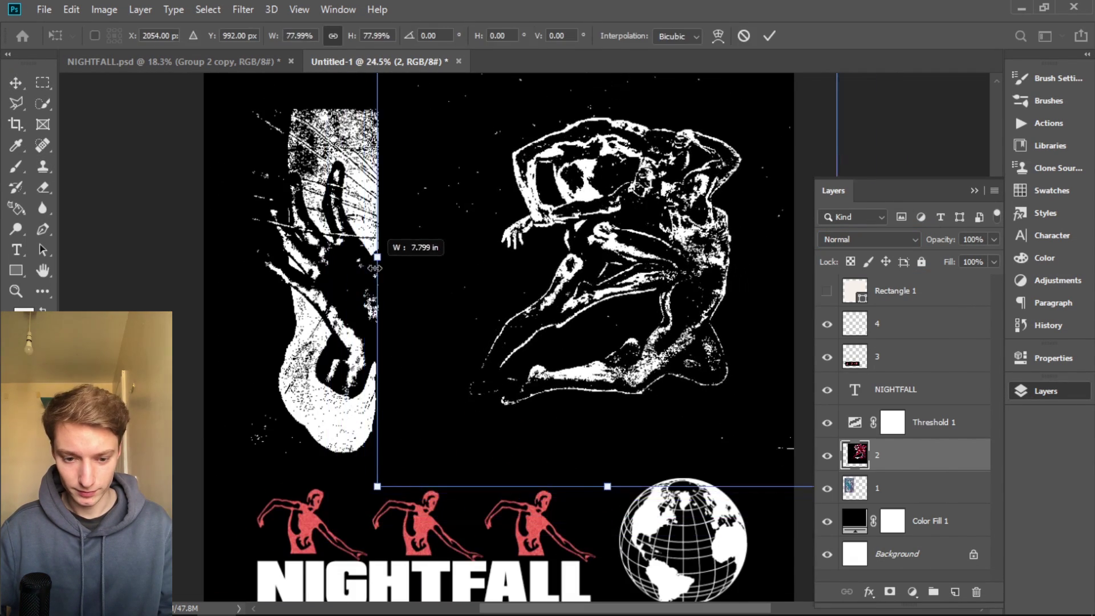
{"action": "left_click_drag", "start_coordinate": [710, 212], "coordinate": [679, 255]}
{"action": "key", "text": "Return"}
Set image 2's blend mode to Screen and show the Rectangle 1 margin guide
{"action": "left_click", "coordinate": [868, 239]}
{"action": "left_click", "coordinate": [842, 357]}
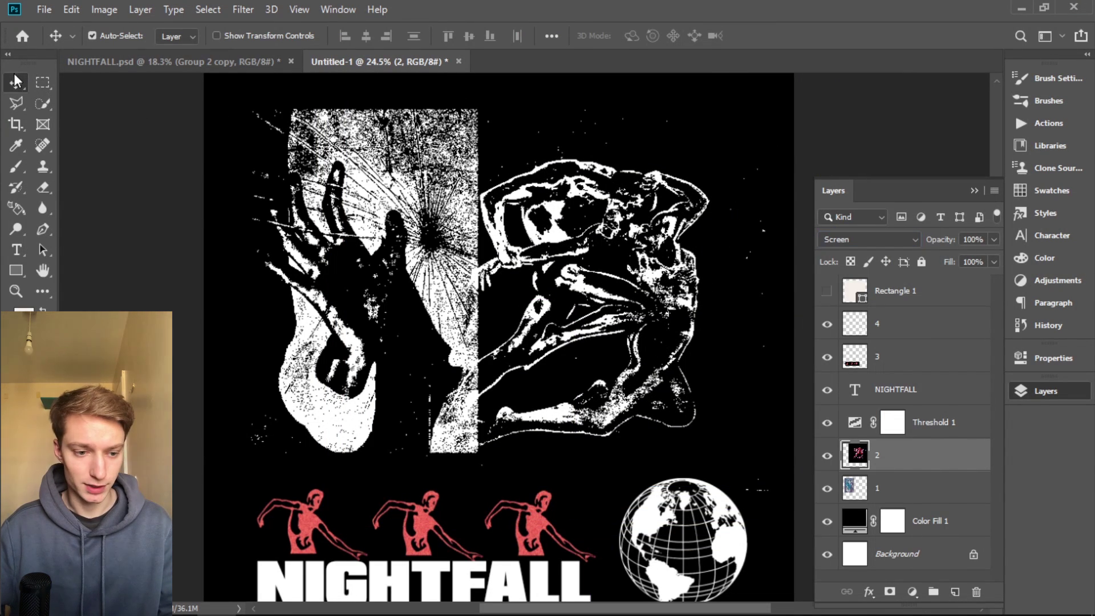
{"action": "scroll", "coordinate": [616, 316], "scroll_direction": "down", "scroll_amount": 2}
{"action": "left_click", "coordinate": [827, 291]}
{"action": "left_click", "coordinate": [907, 292]}
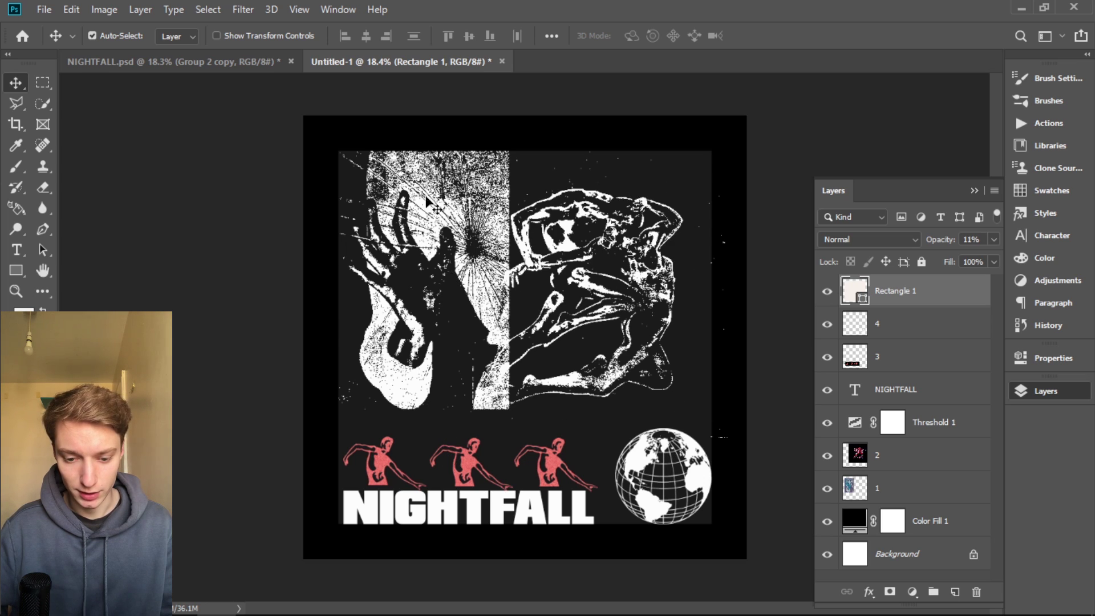
Scale image 2 to 105.80% and position the wrestling figures between the hand image and the right margin
{"action": "left_click", "coordinate": [907, 464]}
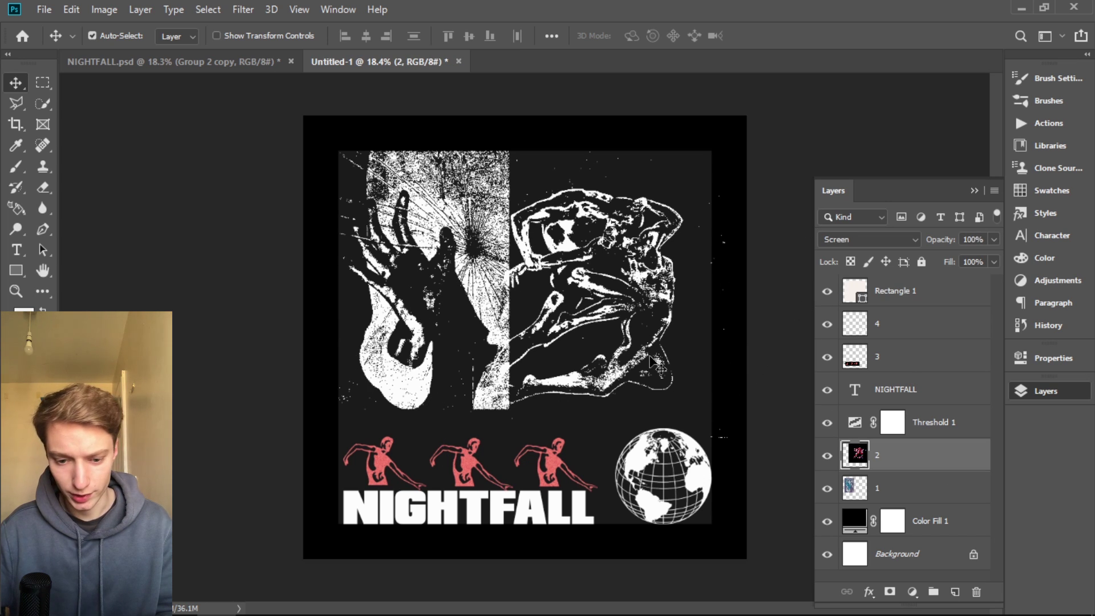
{"action": "key", "text": "ctrl+t"}
{"action": "left_click_drag", "start_coordinate": [625, 352], "coordinate": [655, 333]}
{"action": "left_click_drag", "start_coordinate": [443, 279], "coordinate": [425, 286]}
{"action": "left_click_drag", "start_coordinate": [646, 288], "coordinate": [625, 288]}
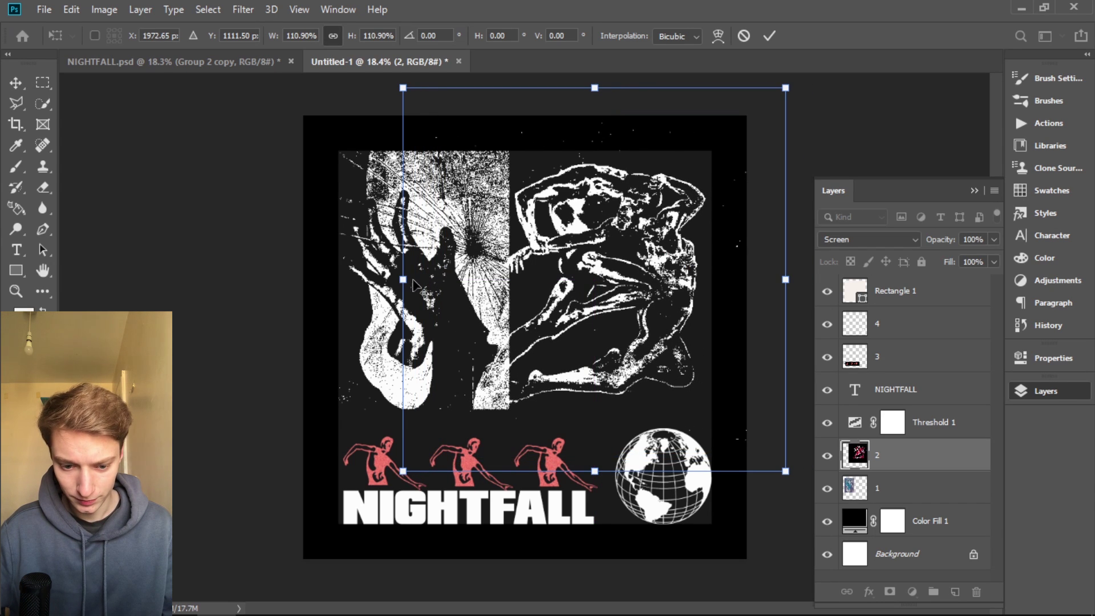
{"action": "left_click_drag", "start_coordinate": [403, 279], "coordinate": [412, 280]}
{"action": "left_click_drag", "start_coordinate": [548, 296], "coordinate": [560, 296]}
{"action": "key", "text": "Left"}
{"action": "key", "text": "Left"}
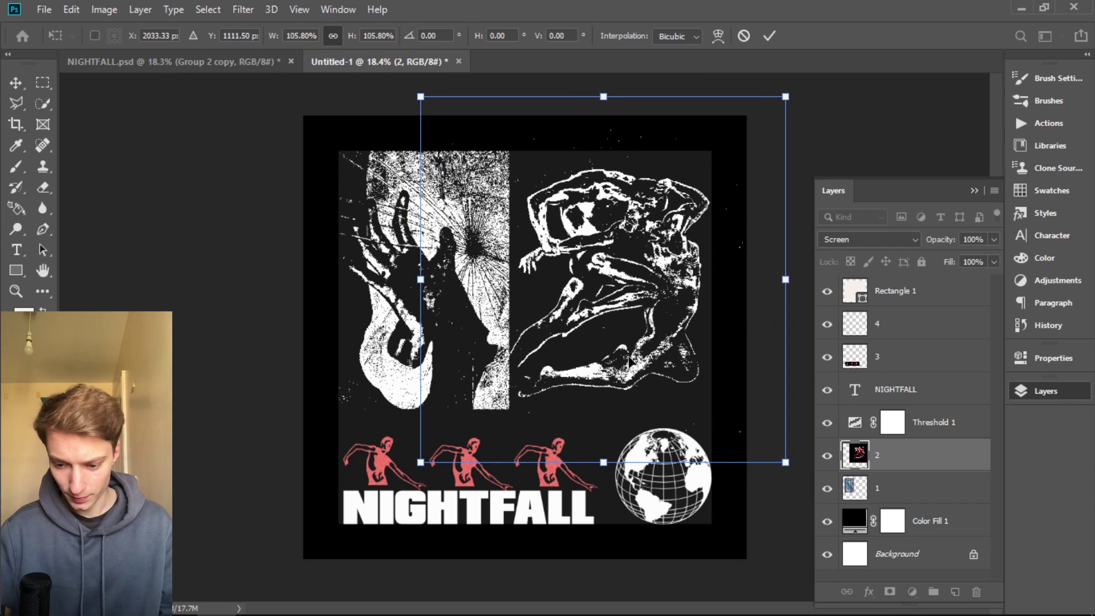
{"action": "key", "text": "Return"}
Hide the Rectangle 1 margin guide and set image 2's blend mode to Normal
{"action": "scroll", "coordinate": [547, 314], "scroll_direction": "up", "scroll_amount": 3}
{"action": "scroll", "coordinate": [485, 402], "scroll_direction": "up", "scroll_amount": 4}
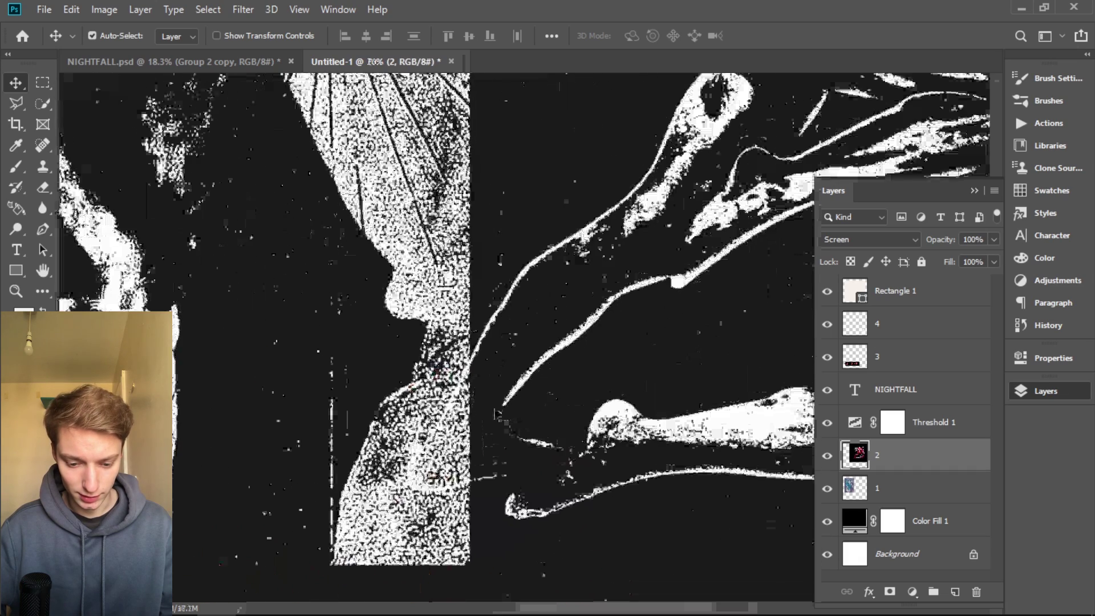
{"action": "left_click", "coordinate": [878, 240]}
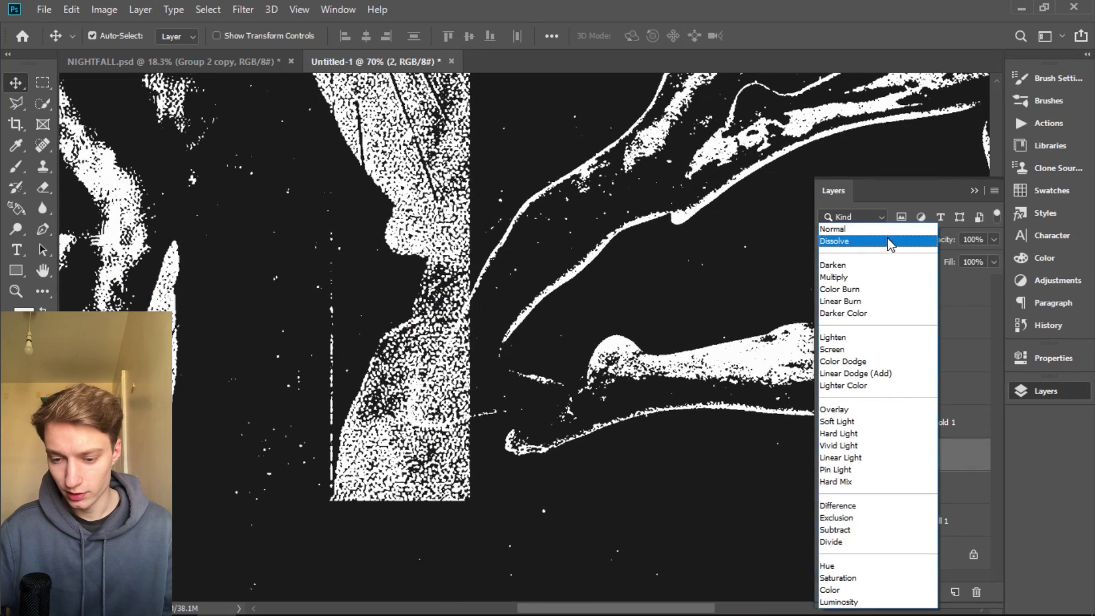
{"action": "left_click", "coordinate": [884, 228]}
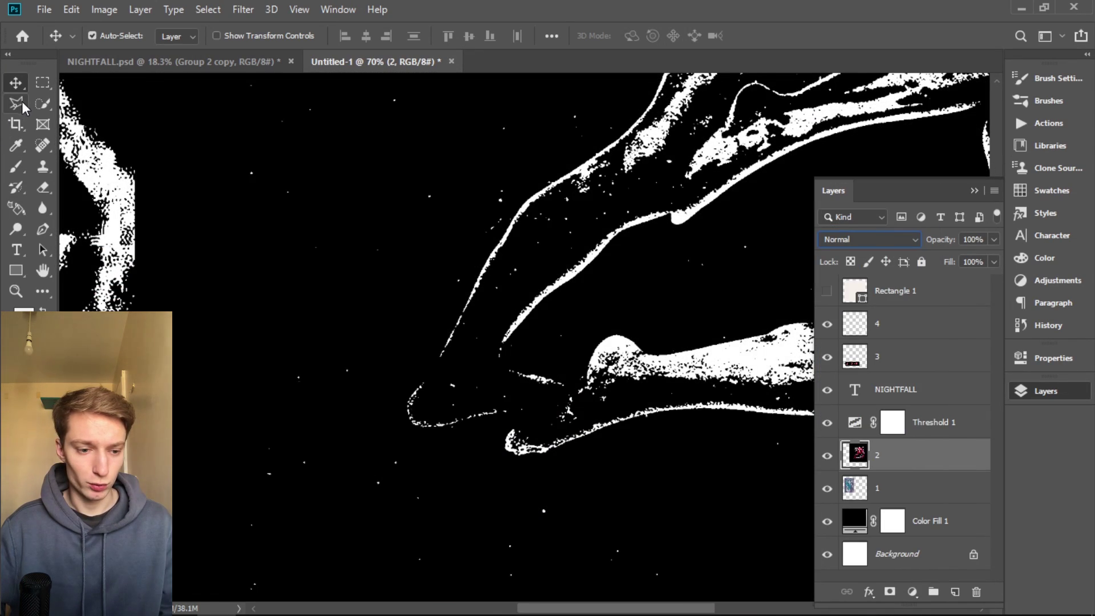
Outline the background left of and below the wrestlers' lower-left foot with the Polygonal Lasso and delete it from image 2
{"action": "left_click", "coordinate": [16, 103]}
{"action": "scroll", "coordinate": [452, 245], "scroll_direction": "down", "scroll_amount": 5}
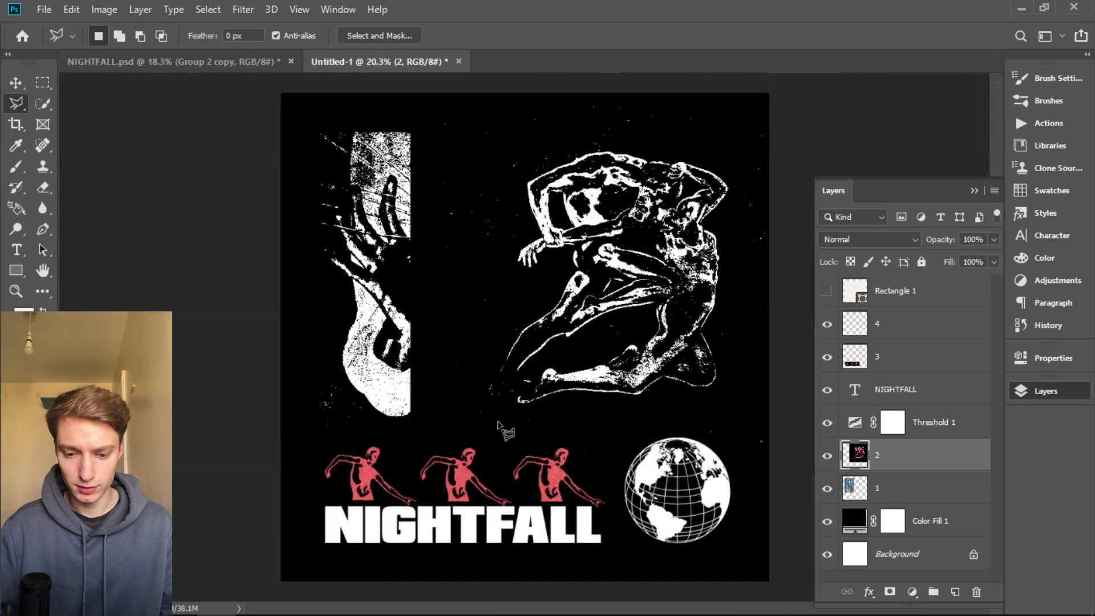
{"action": "scroll", "coordinate": [594, 536], "scroll_direction": "up", "scroll_amount": 4}
{"action": "scroll", "coordinate": [571, 371], "scroll_direction": "up", "scroll_amount": 3}
{"action": "left_click", "coordinate": [620, 311]}
{"action": "left_click", "coordinate": [587, 303]}
{"action": "left_click", "coordinate": [547, 310]}
{"action": "left_click", "coordinate": [510, 307]}
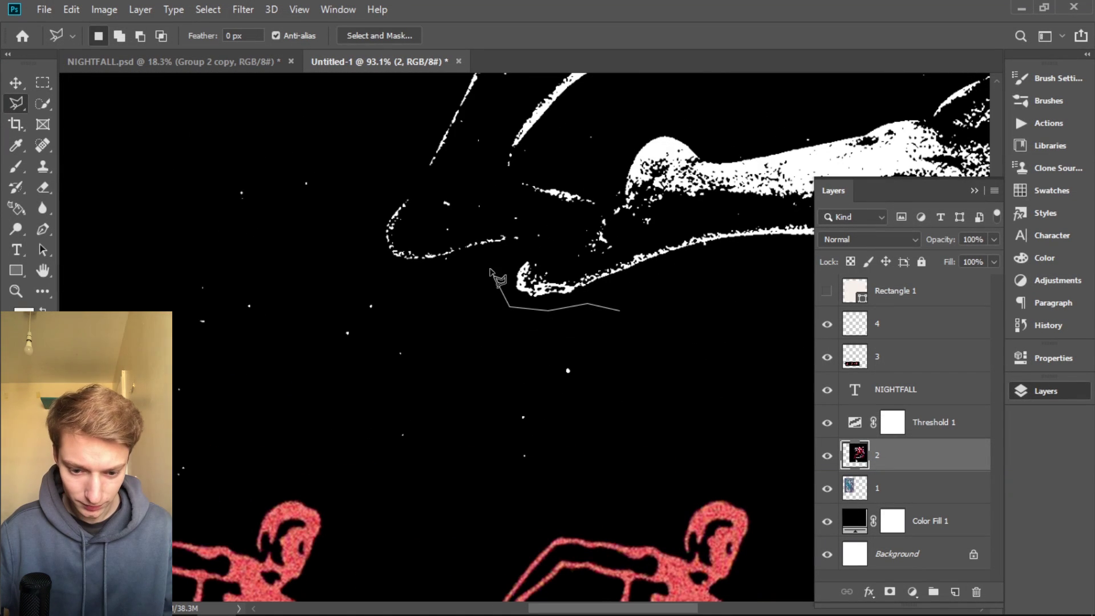
{"action": "left_click", "coordinate": [497, 265]}
{"action": "left_click", "coordinate": [471, 260]}
{"action": "scroll", "coordinate": [451, 228], "scroll_direction": "up", "scroll_amount": 5}
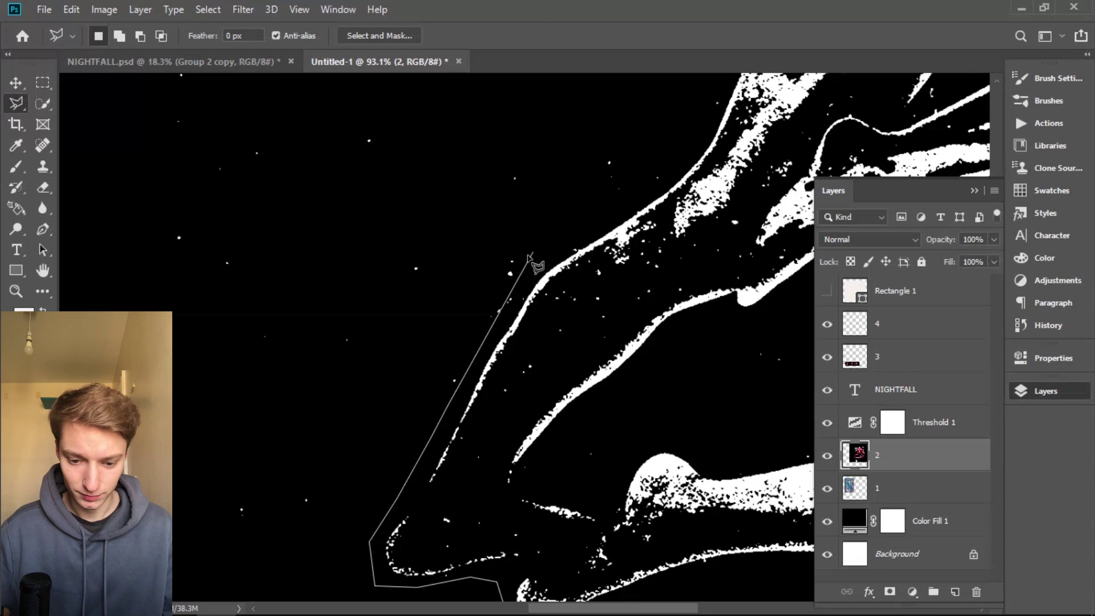
{"action": "left_click", "coordinate": [604, 216]}
{"action": "left_click", "coordinate": [598, 158]}
{"action": "left_click", "coordinate": [159, 158]}
{"action": "left_click", "coordinate": [191, 488]}
{"action": "double_click", "coordinate": [683, 464]}
{"action": "key", "text": "Delete"}
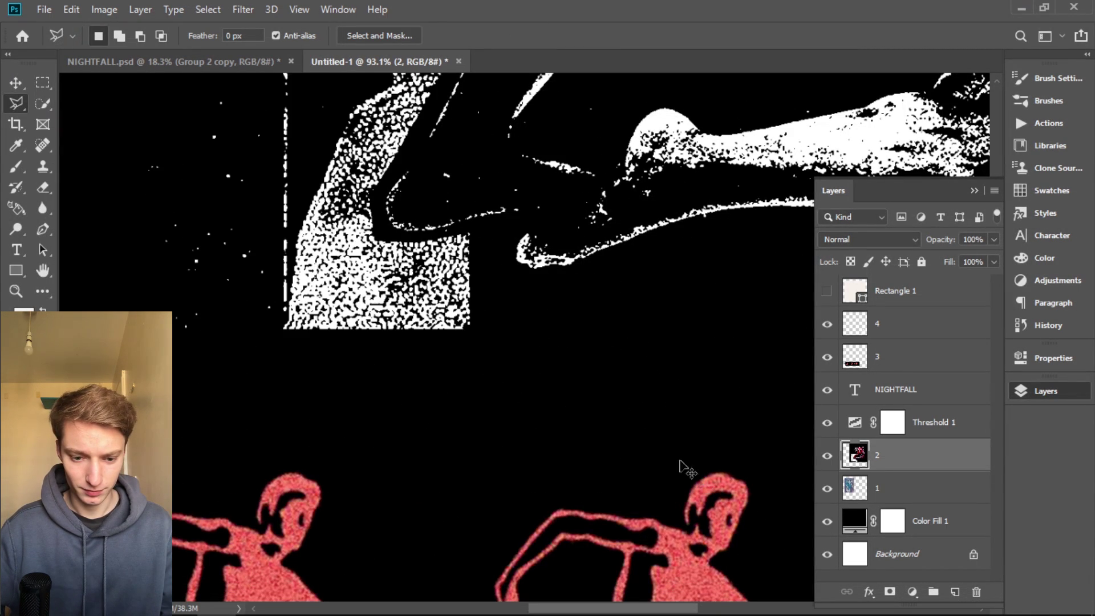
Lasso leftover background of image 2 covering the lower part of the hand image, delete it and clear the selection
{"action": "scroll", "coordinate": [567, 360], "scroll_direction": "down", "scroll_amount": 1}
{"action": "scroll", "coordinate": [568, 358], "scroll_direction": "down", "scroll_amount": 2}
{"action": "scroll", "coordinate": [540, 308], "scroll_direction": "up", "scroll_amount": 2}
{"action": "scroll", "coordinate": [540, 308], "scroll_direction": "down", "scroll_amount": 7}
{"action": "scroll", "coordinate": [523, 323], "scroll_direction": "down", "scroll_amount": 1}
{"action": "scroll", "coordinate": [548, 377], "scroll_direction": "up", "scroll_amount": 3}
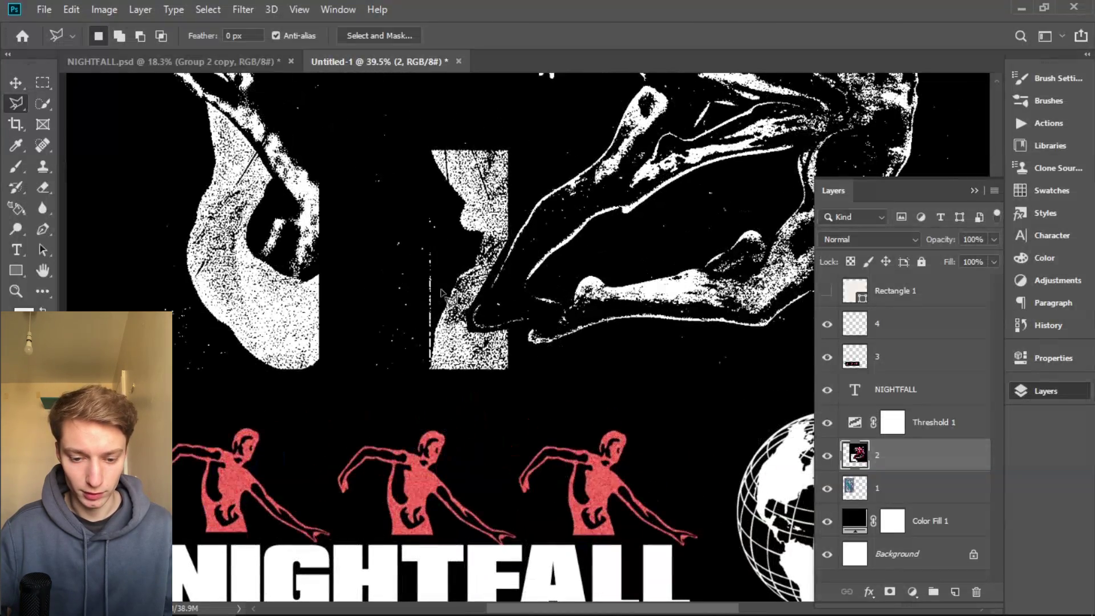
{"action": "scroll", "coordinate": [567, 298], "scroll_direction": "down", "scroll_amount": 2}
{"action": "scroll", "coordinate": [567, 400], "scroll_direction": "up", "scroll_amount": 3}
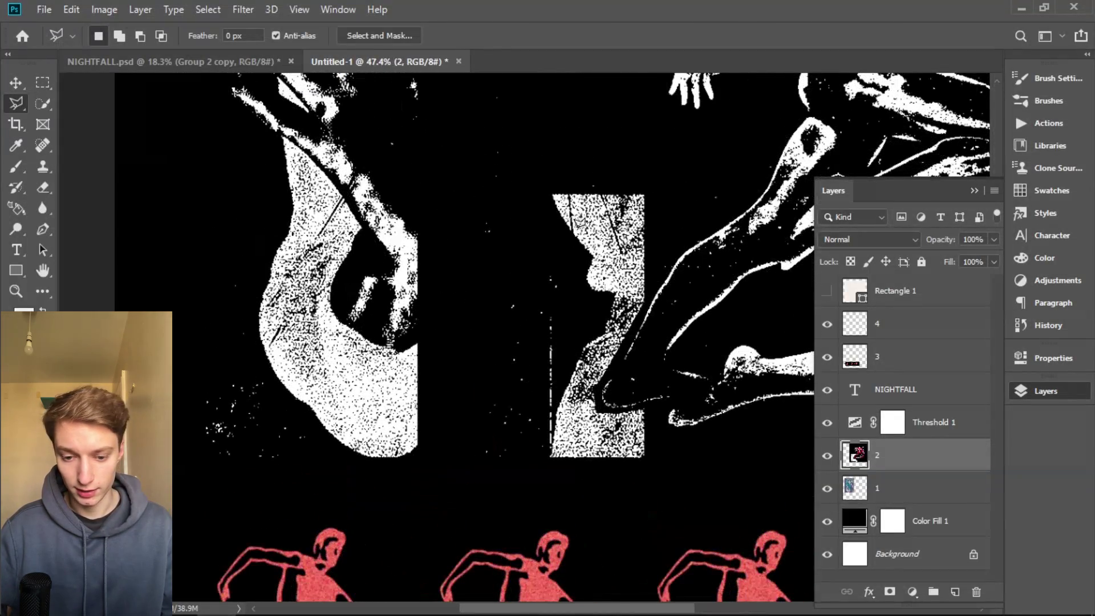
{"action": "left_click", "coordinate": [569, 489]}
{"action": "left_click", "coordinate": [314, 489]}
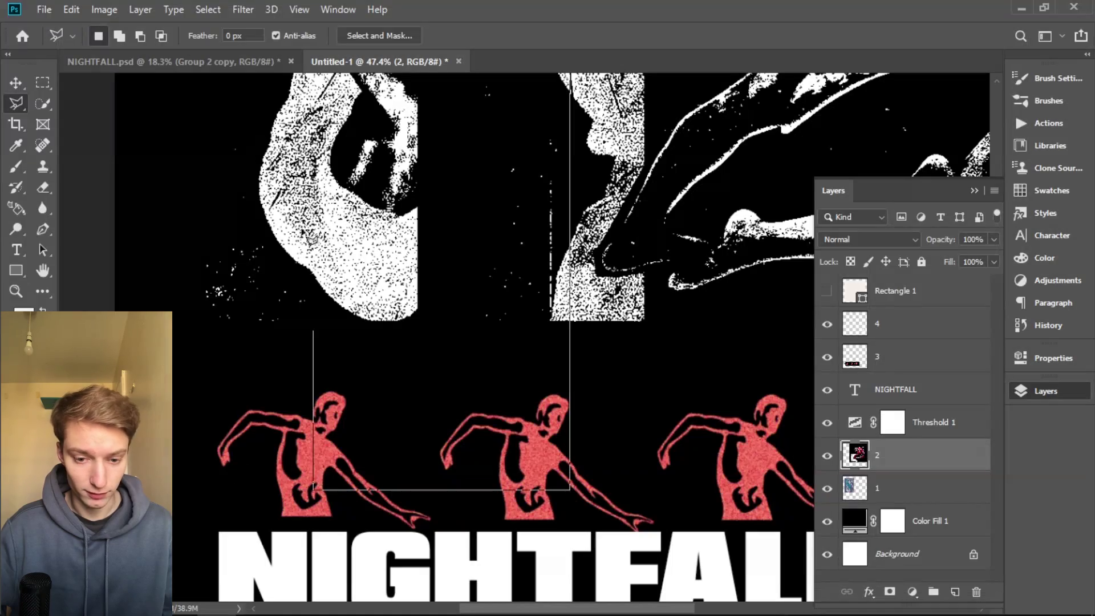
{"action": "scroll", "coordinate": [345, 308], "scroll_direction": "down", "scroll_amount": 2}
{"action": "scroll", "coordinate": [346, 486], "scroll_direction": "up", "scroll_amount": 1}
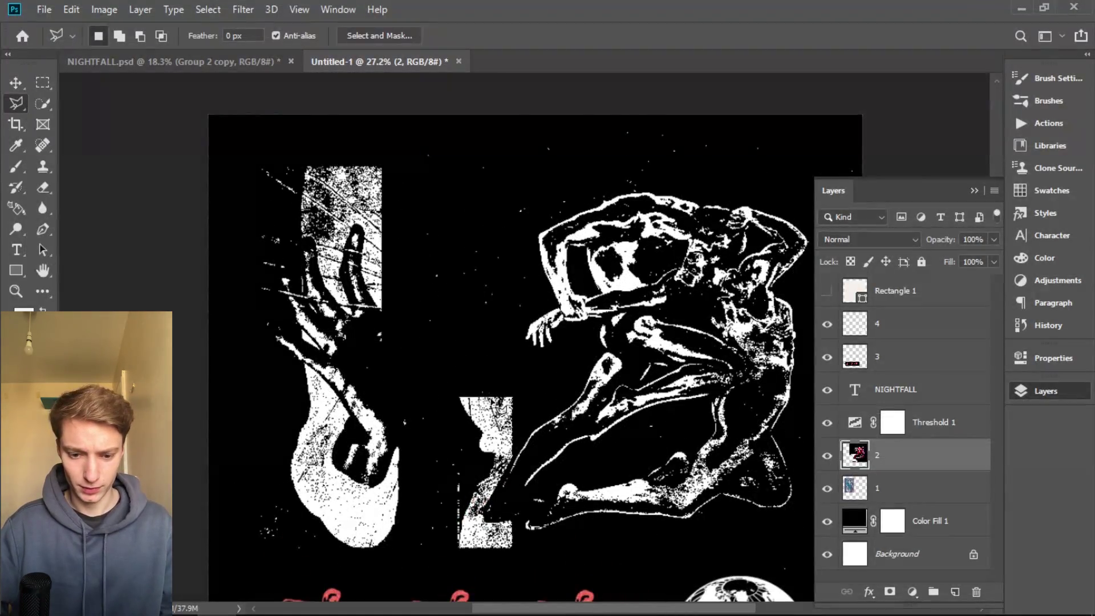
{"action": "left_click", "coordinate": [336, 476]}
{"action": "key", "text": "Delete"}
{"action": "key", "text": "ctrl+d"}
Lasso the remaining background of image 2 between the hand and the wrestling figures and delete it to uncover the whole hand image
{"action": "scroll", "coordinate": [337, 477], "scroll_direction": "down", "scroll_amount": 2}
{"action": "scroll", "coordinate": [519, 131], "scroll_direction": "up", "scroll_amount": 3}
{"action": "left_click", "coordinate": [529, 115]}
{"action": "left_click", "coordinate": [529, 449]}
{"action": "left_click", "coordinate": [493, 448]}
{"action": "scroll", "coordinate": [342, 114], "scroll_direction": "down", "scroll_amount": 2}
{"action": "scroll", "coordinate": [730, 439], "scroll_direction": "up", "scroll_amount": 1}
{"action": "scroll", "coordinate": [727, 436], "scroll_direction": "down", "scroll_amount": 1}
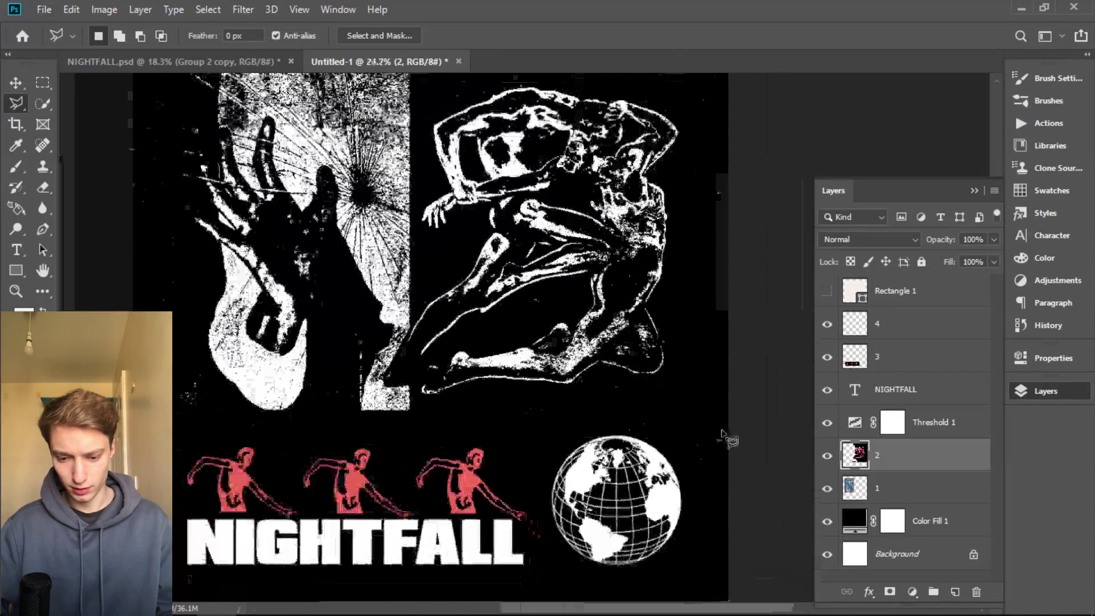
Lasso the speckled background of image 2 above and right of the globe and delete it
{"action": "scroll", "coordinate": [734, 425], "scroll_direction": "up", "scroll_amount": 3}
{"action": "scroll", "coordinate": [735, 425], "scroll_direction": "up", "scroll_amount": 1}
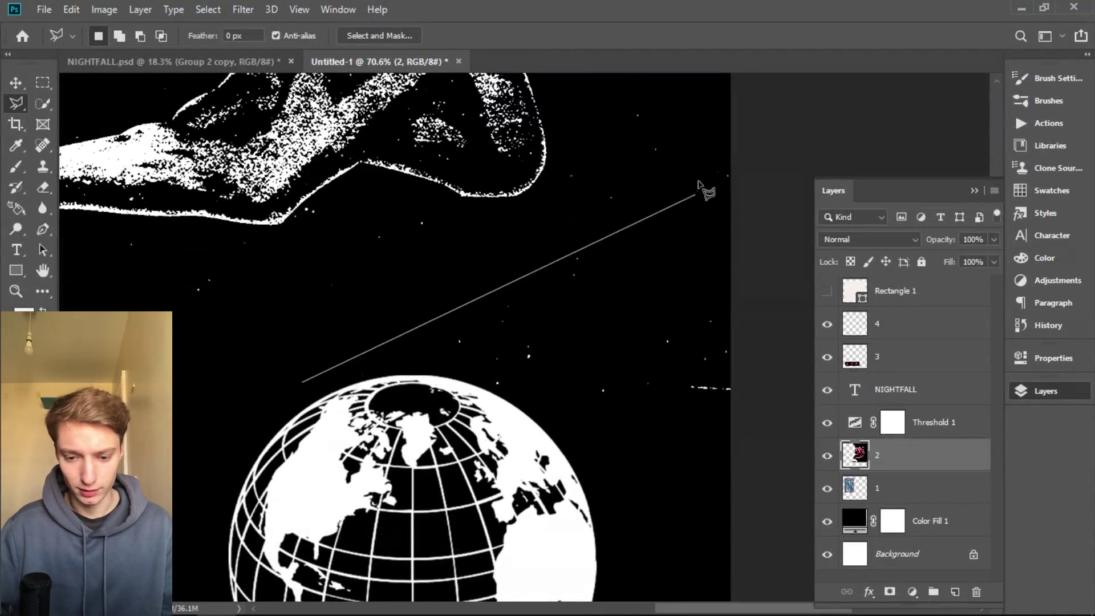
{"action": "left_click", "coordinate": [616, 178]}
{"action": "left_click", "coordinate": [751, 193]}
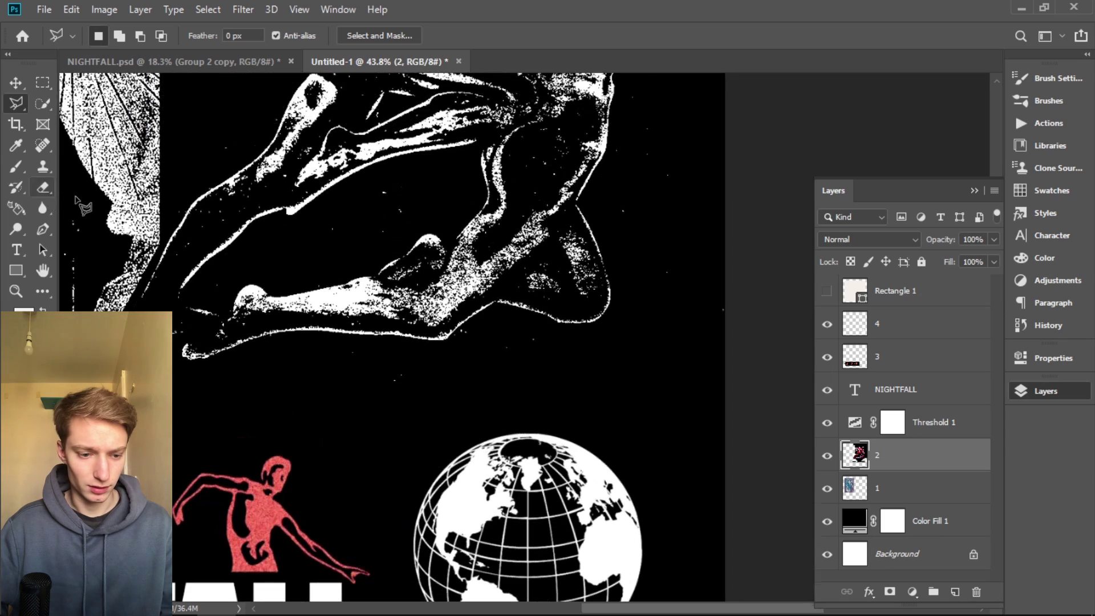
Erase the stray specks around the wrestling figures on image 2 with a 165 px Eraser
{"action": "left_click", "coordinate": [43, 187]}
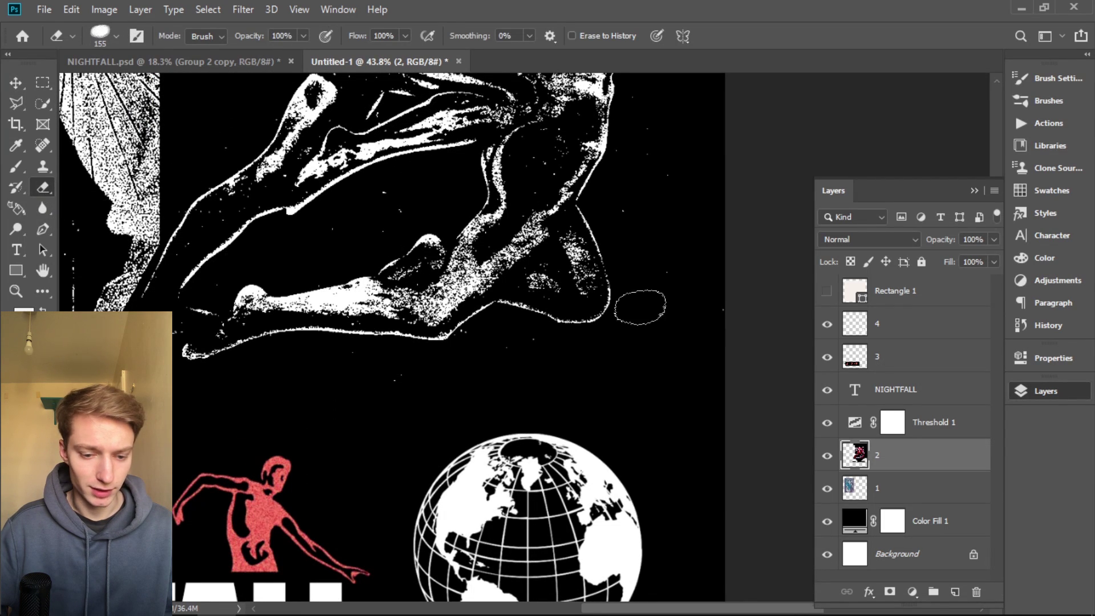
{"action": "left_click", "coordinate": [116, 36]}
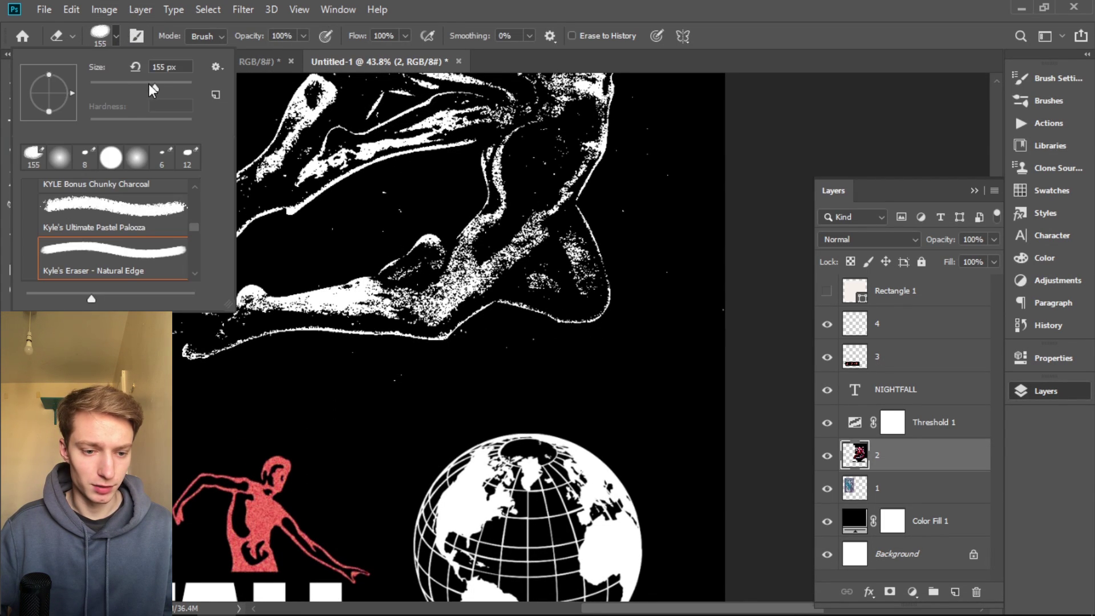
{"action": "key", "text": "Return"}
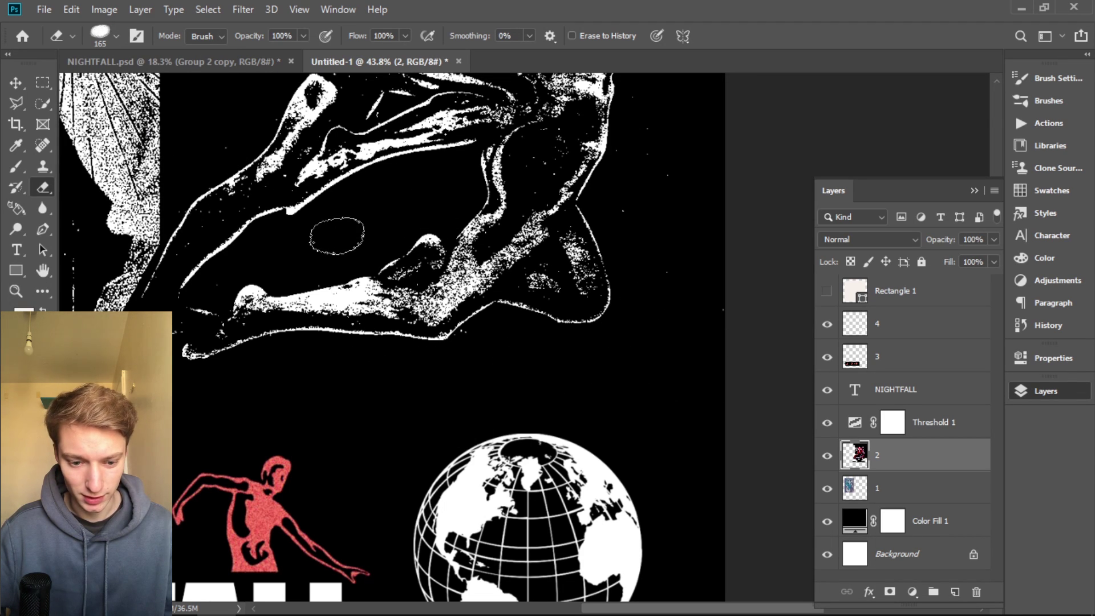
{"action": "scroll", "coordinate": [650, 234], "scroll_direction": "up", "scroll_amount": 10}
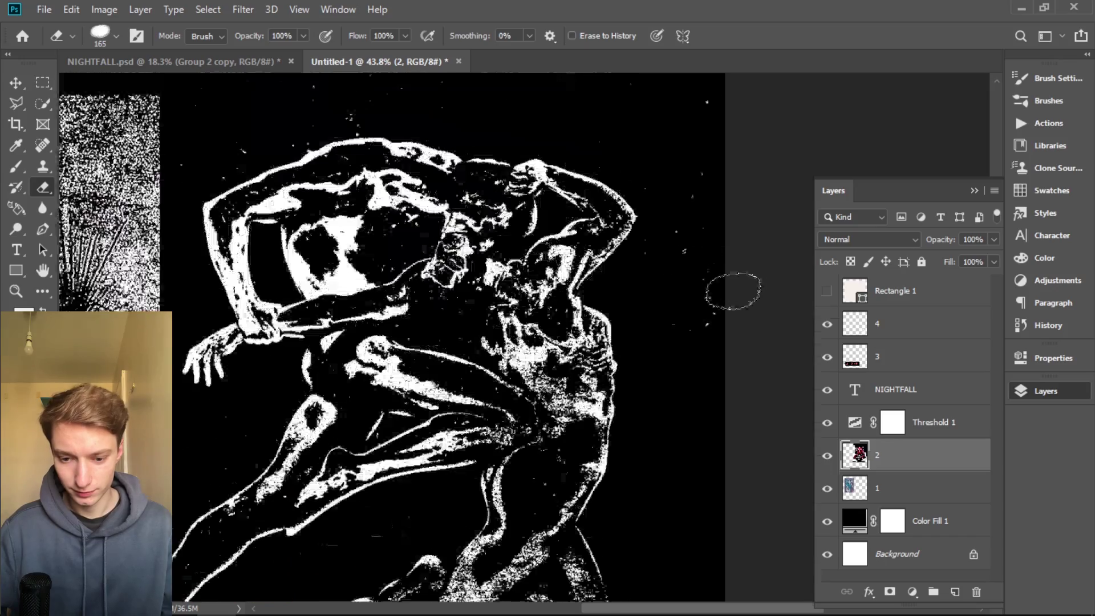
{"action": "scroll", "coordinate": [708, 284], "scroll_direction": "up", "scroll_amount": 1}
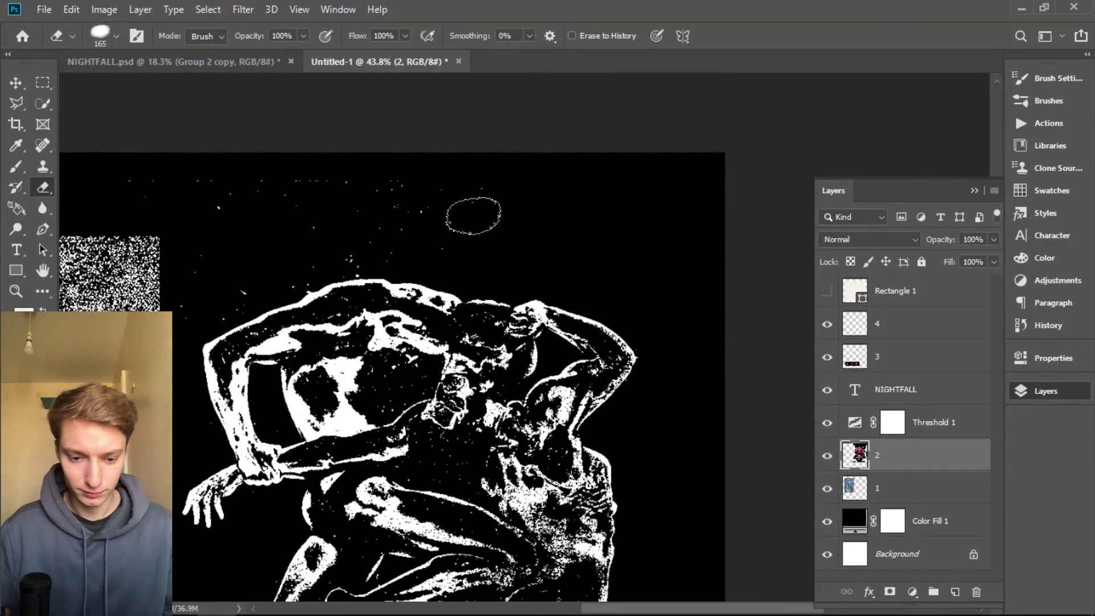
{"action": "left_click", "coordinate": [255, 285]}
{"action": "scroll", "coordinate": [606, 262], "scroll_direction": "down", "scroll_amount": 7}
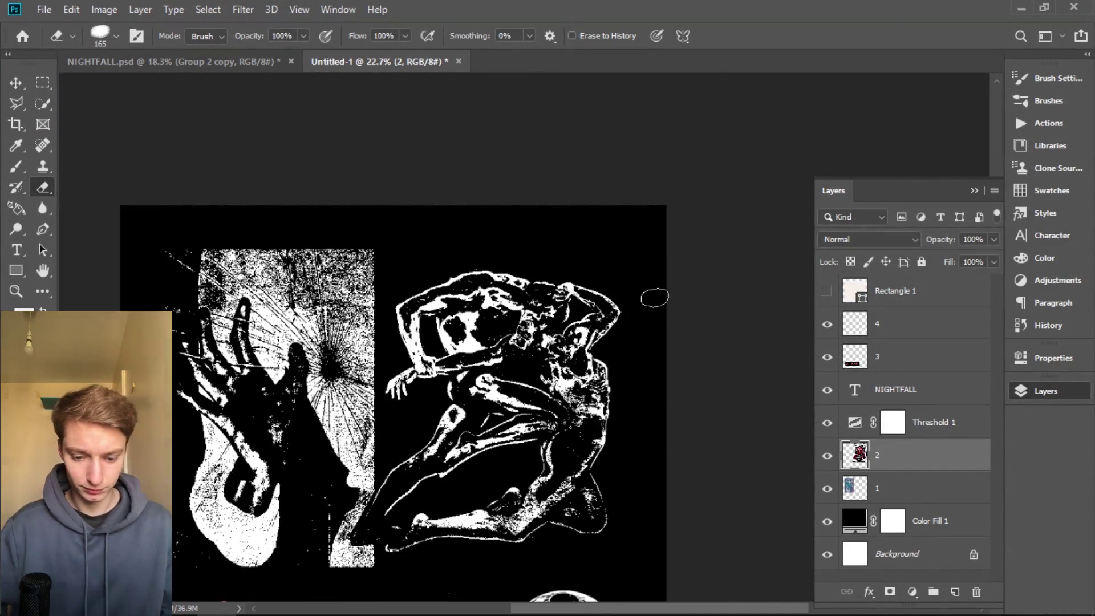
Clean up the remaining specks of image 2 beside the wrestlers' arms and below their feet
{"action": "scroll", "coordinate": [364, 388], "scroll_direction": "up", "scroll_amount": 11}
{"action": "scroll", "coordinate": [525, 457], "scroll_direction": "down", "scroll_amount": 7}
{"action": "scroll", "coordinate": [528, 324], "scroll_direction": "up", "scroll_amount": 4}
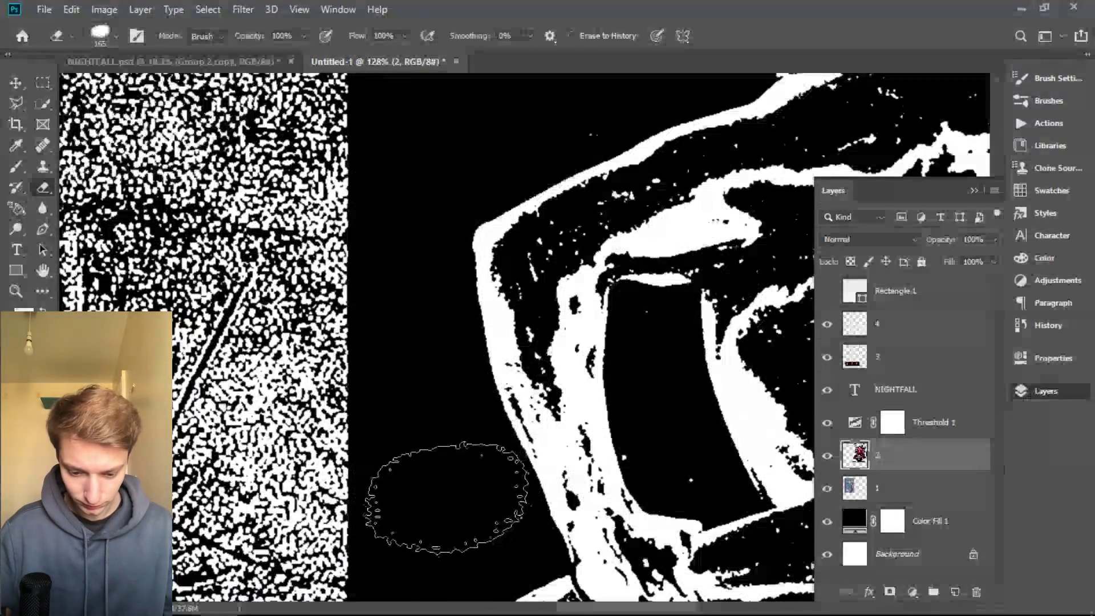
{"action": "scroll", "coordinate": [453, 208], "scroll_direction": "down", "scroll_amount": 4}
{"action": "scroll", "coordinate": [570, 393], "scroll_direction": "up", "scroll_amount": 3}
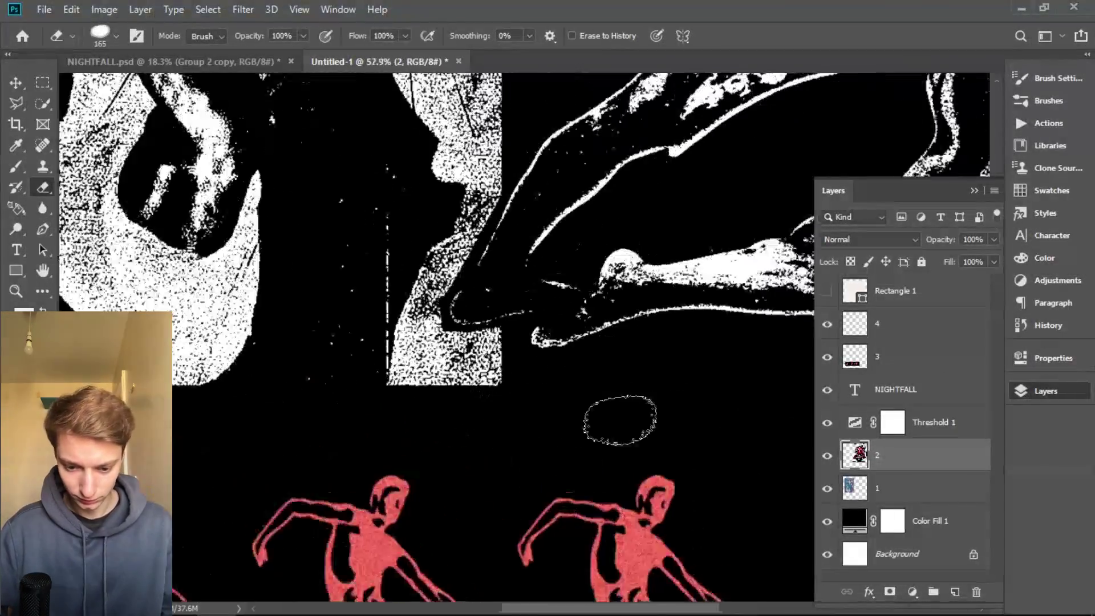
{"action": "scroll", "coordinate": [317, 386], "scroll_direction": "down", "scroll_amount": 6}
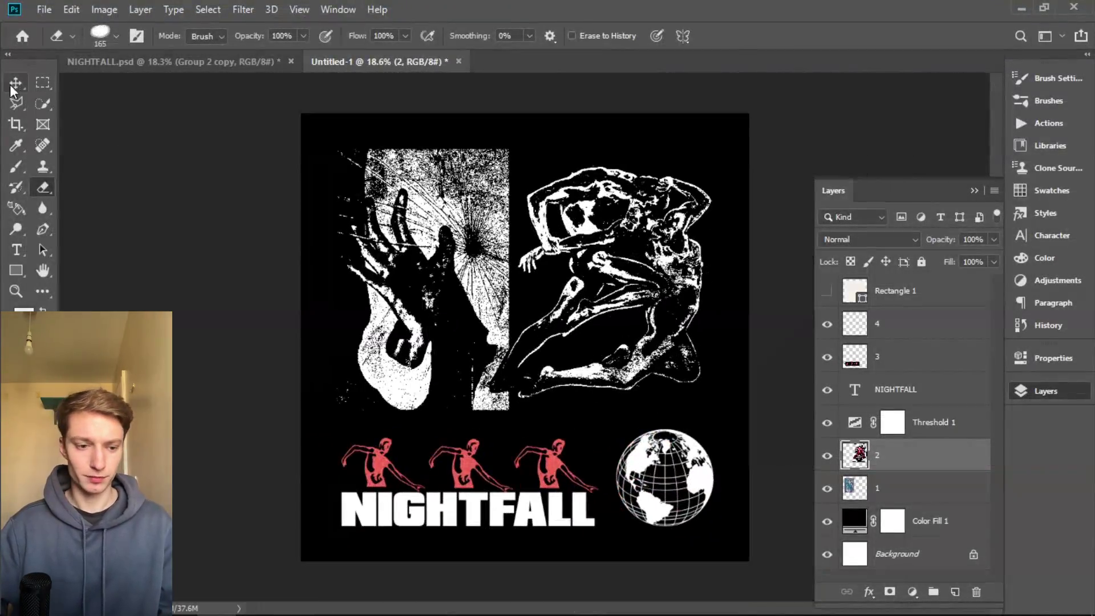
Show Rectangle 1 to check the layout against the guide margins, and hide it again
{"action": "left_click", "coordinate": [16, 82]}
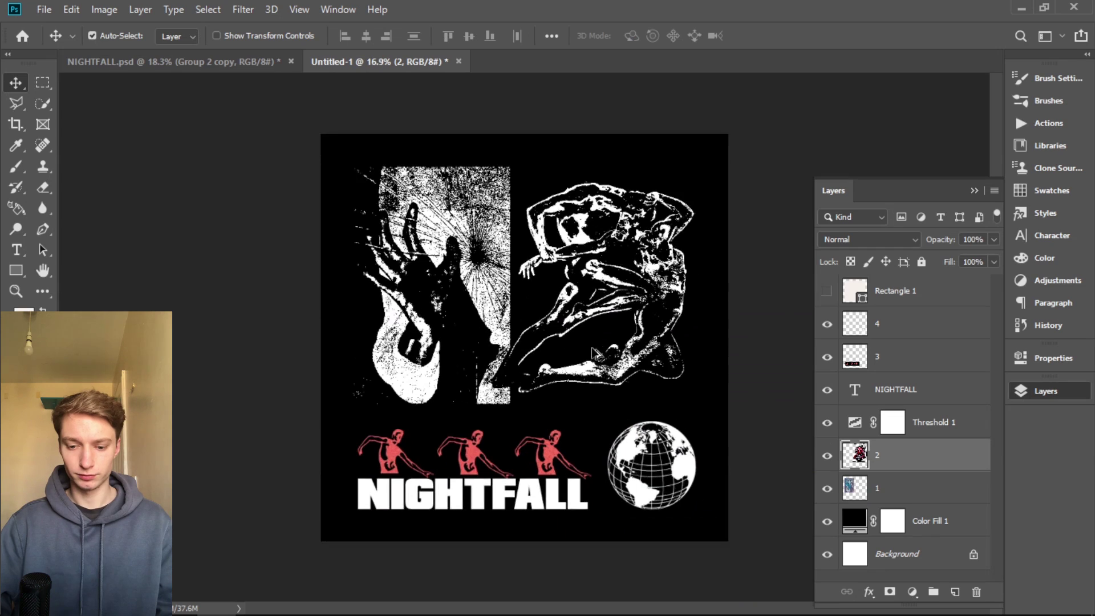
{"action": "key", "text": "ctrl+t"}
{"action": "key", "text": "Escape"}
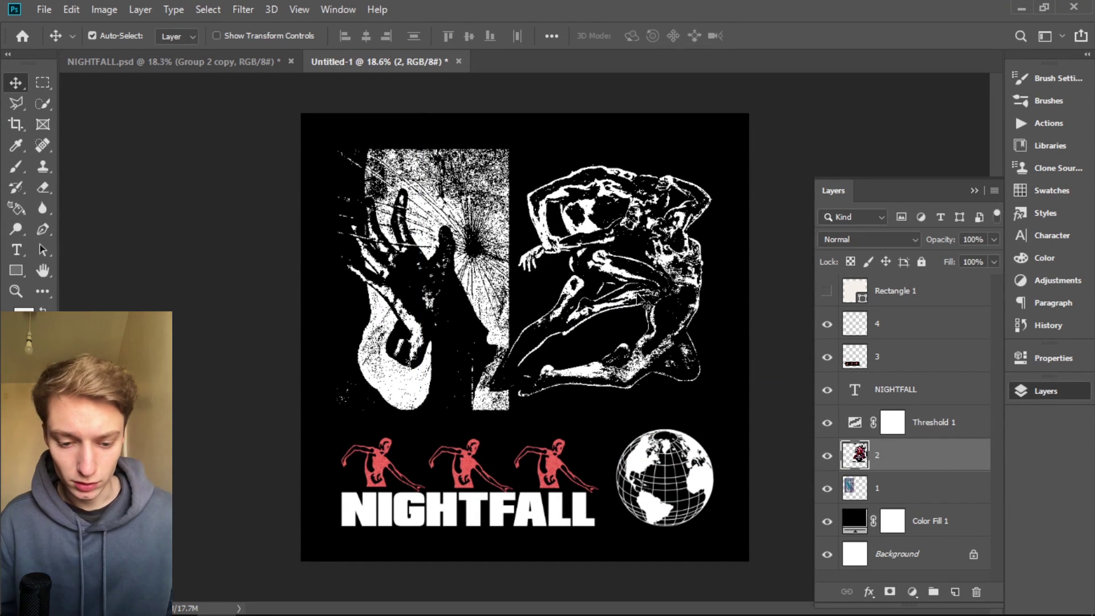
{"action": "left_click", "coordinate": [827, 292]}
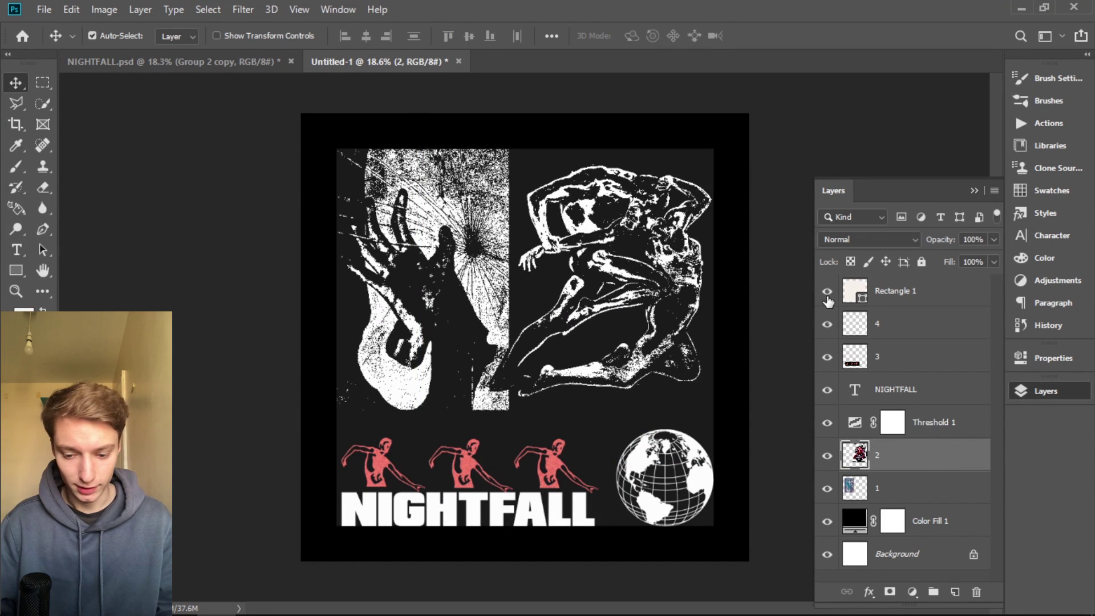
{"action": "left_click", "coordinate": [828, 296]}
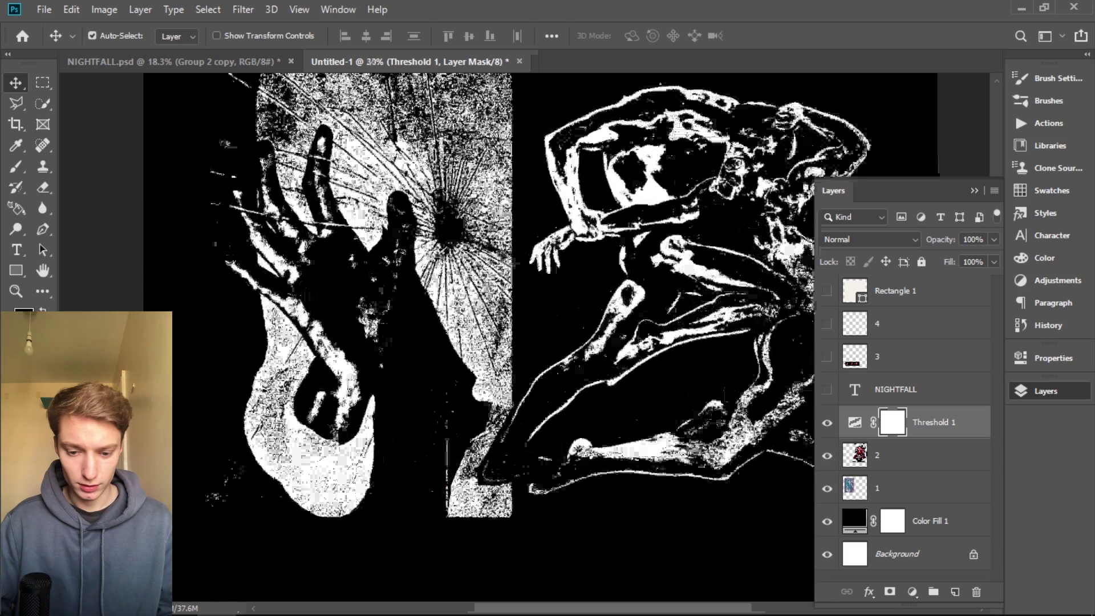
Hide layers 4, 3 and NIGHTFALL and make the Threshold 1 layer active
{"action": "scroll", "coordinate": [520, 281], "scroll_direction": "down", "scroll_amount": 5}
{"action": "scroll", "coordinate": [519, 276], "scroll_direction": "up", "scroll_amount": 2}
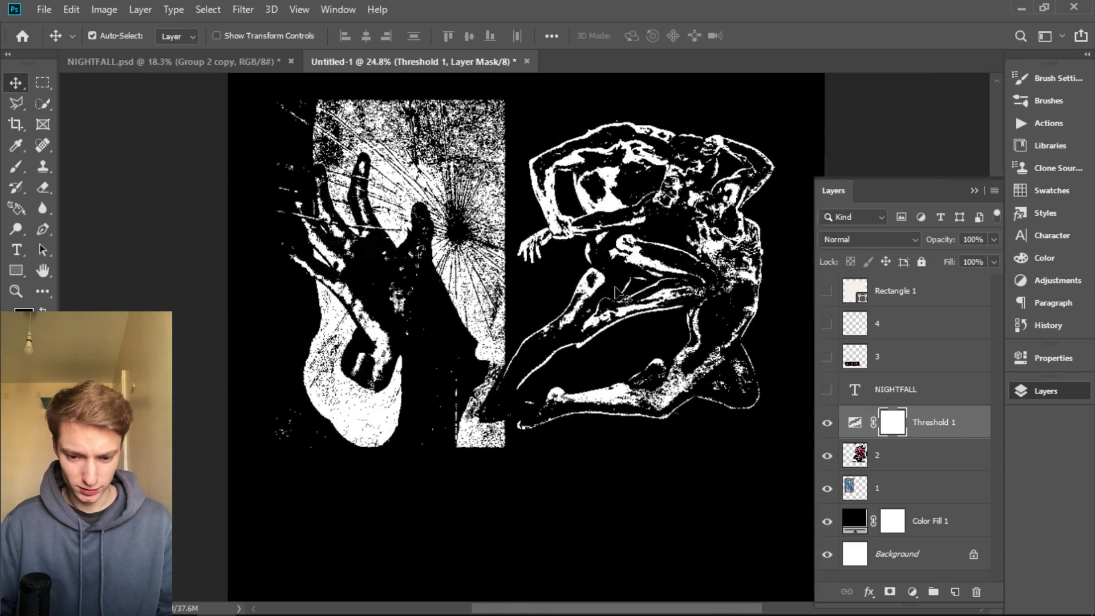
{"action": "scroll", "coordinate": [613, 288], "scroll_direction": "down", "scroll_amount": 1}
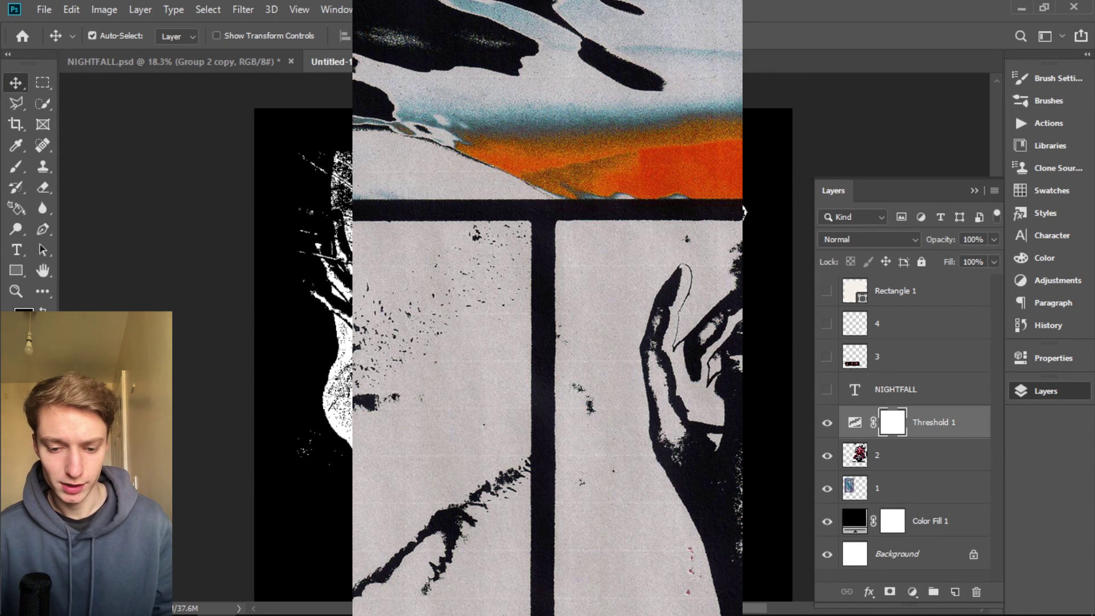
{"action": "scroll", "coordinate": [458, 399], "scroll_direction": "up", "scroll_amount": 4}
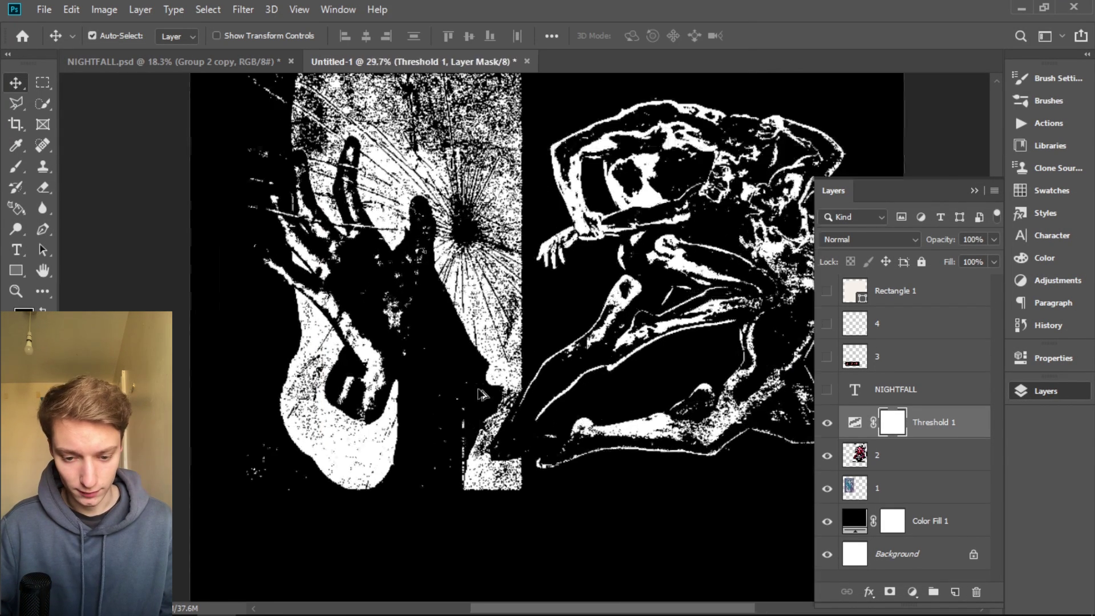
{"action": "scroll", "coordinate": [439, 253], "scroll_direction": "down", "scroll_amount": 5}
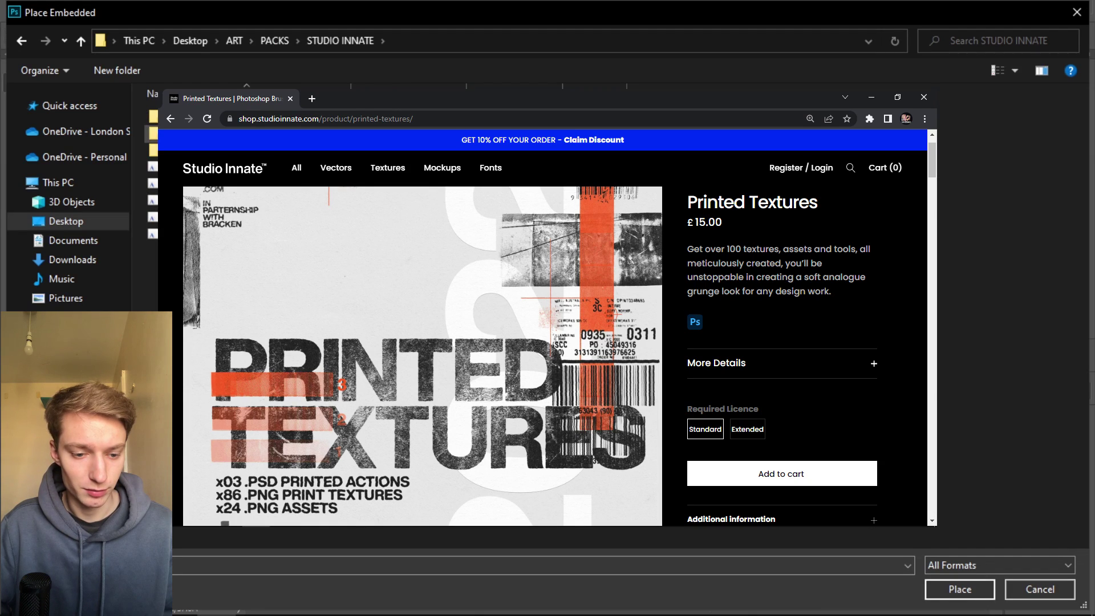
Place the Toner Solid 1 texture from the Inks > Toner folder of PRINTED TEXTURES above the Threshold 1 layer
{"action": "double_click", "coordinate": [153, 133]}
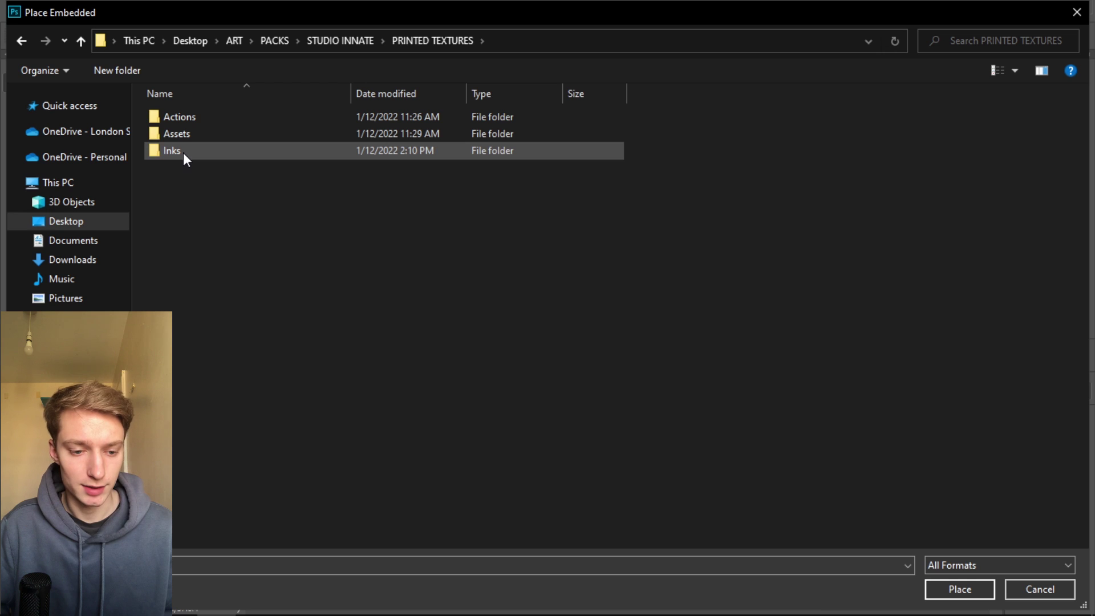
{"action": "double_click", "coordinate": [183, 153]}
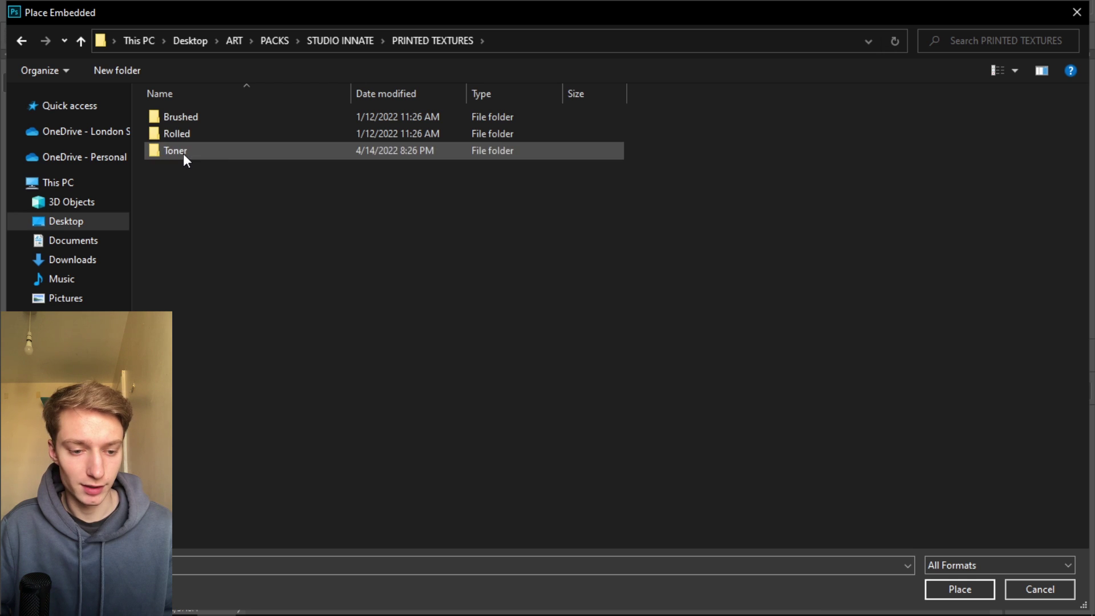
{"action": "double_click", "coordinate": [195, 150]}
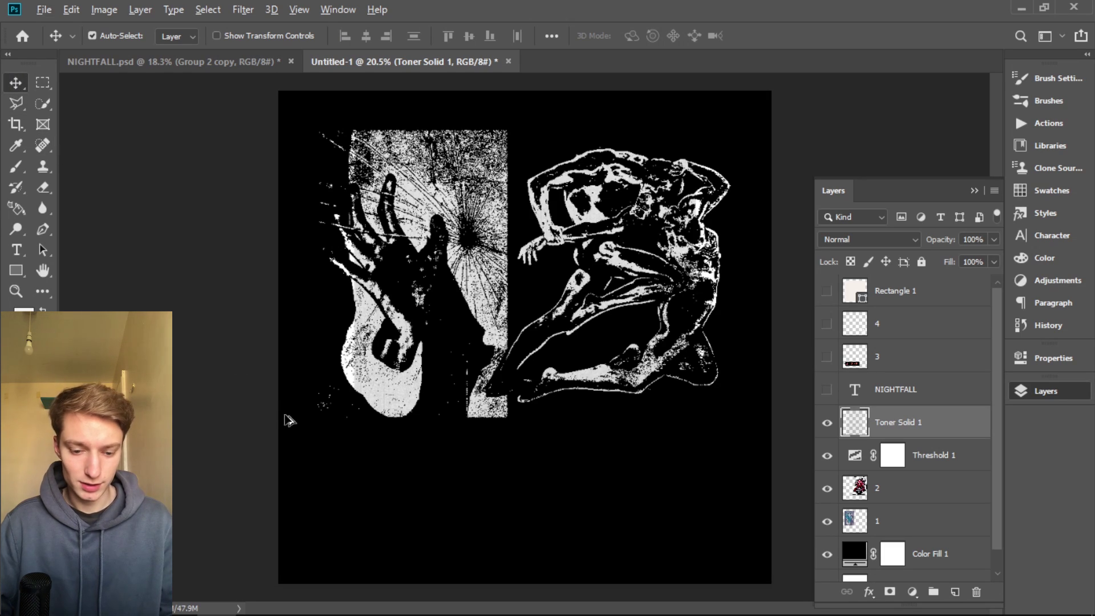
{"action": "scroll", "coordinate": [334, 436], "scroll_direction": "up", "scroll_amount": 12}
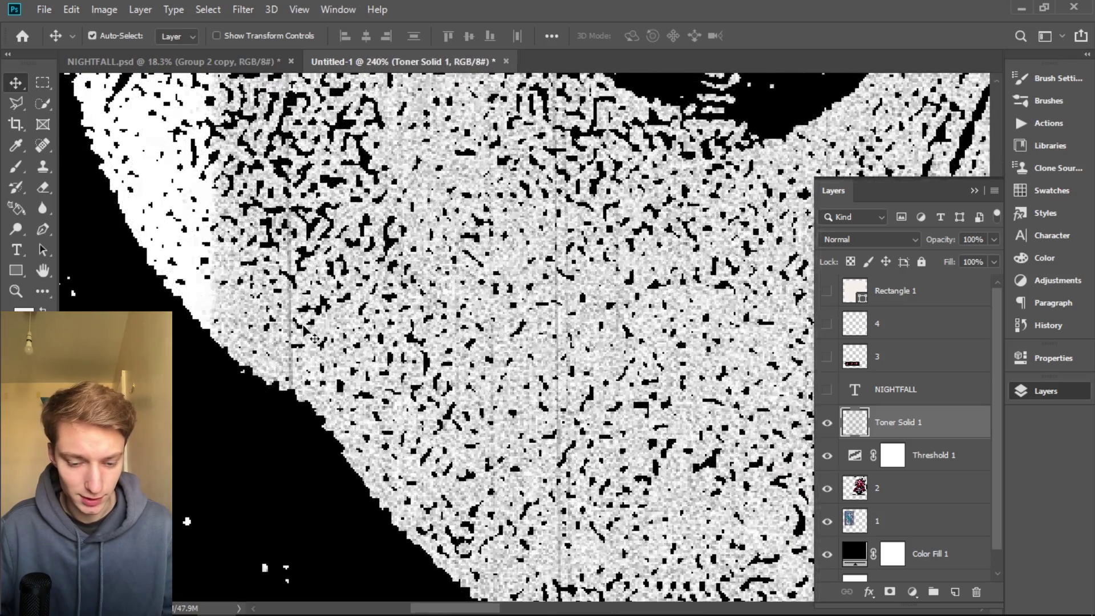
Invert the Toner Solid 1 texture to view its grain in white over the black background, and invert it back
{"action": "scroll", "coordinate": [425, 280], "scroll_direction": "down", "scroll_amount": 10}
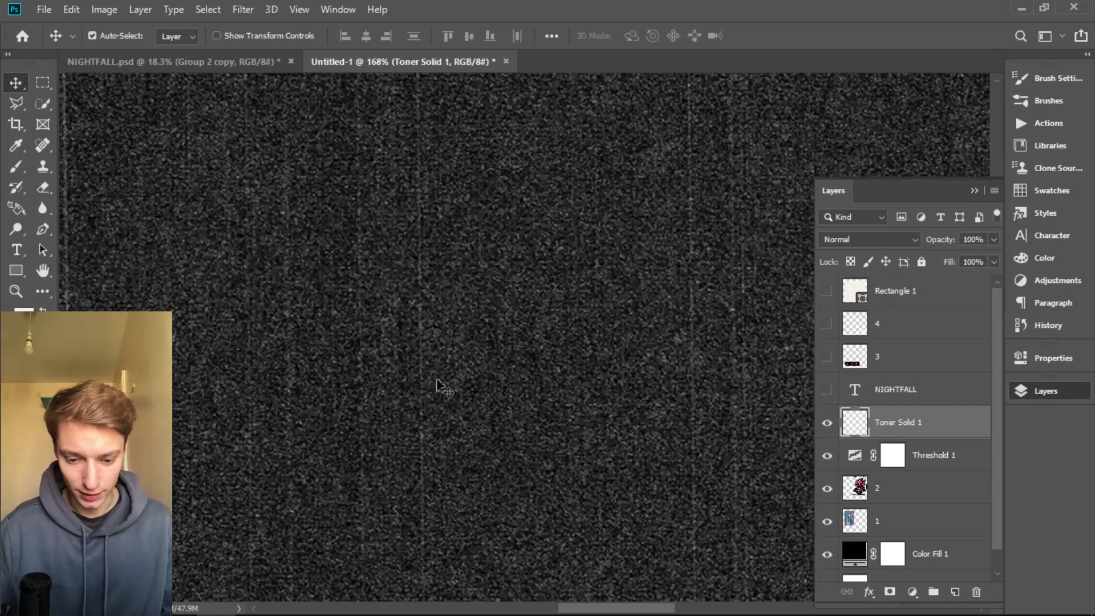
{"action": "scroll", "coordinate": [396, 283], "scroll_direction": "down", "scroll_amount": 5}
{"action": "scroll", "coordinate": [655, 435], "scroll_direction": "down", "scroll_amount": 3}
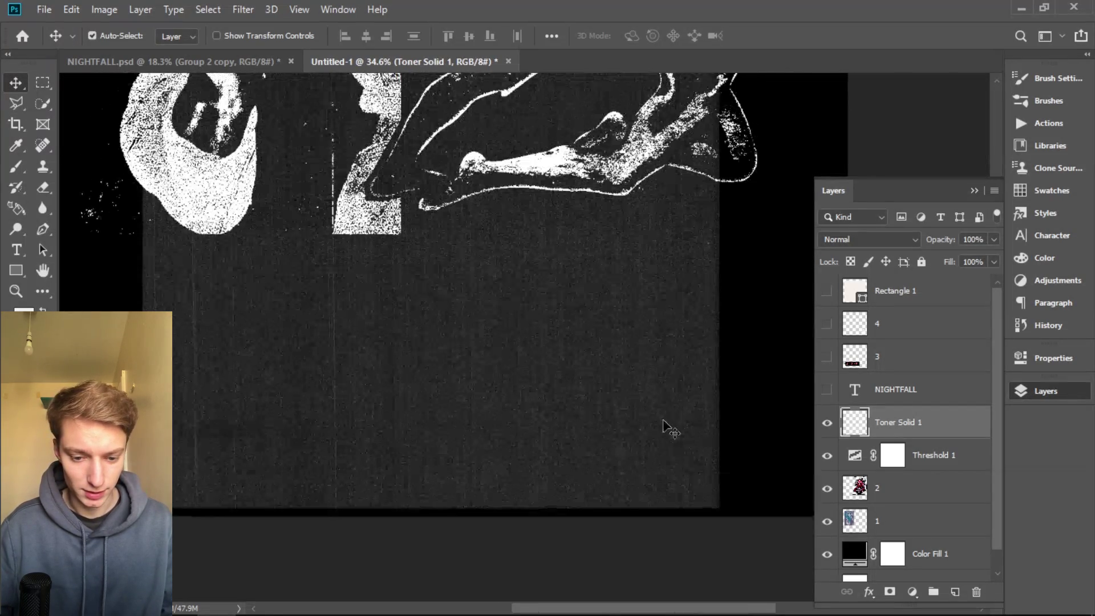
{"action": "key", "text": "ctrl+i"}
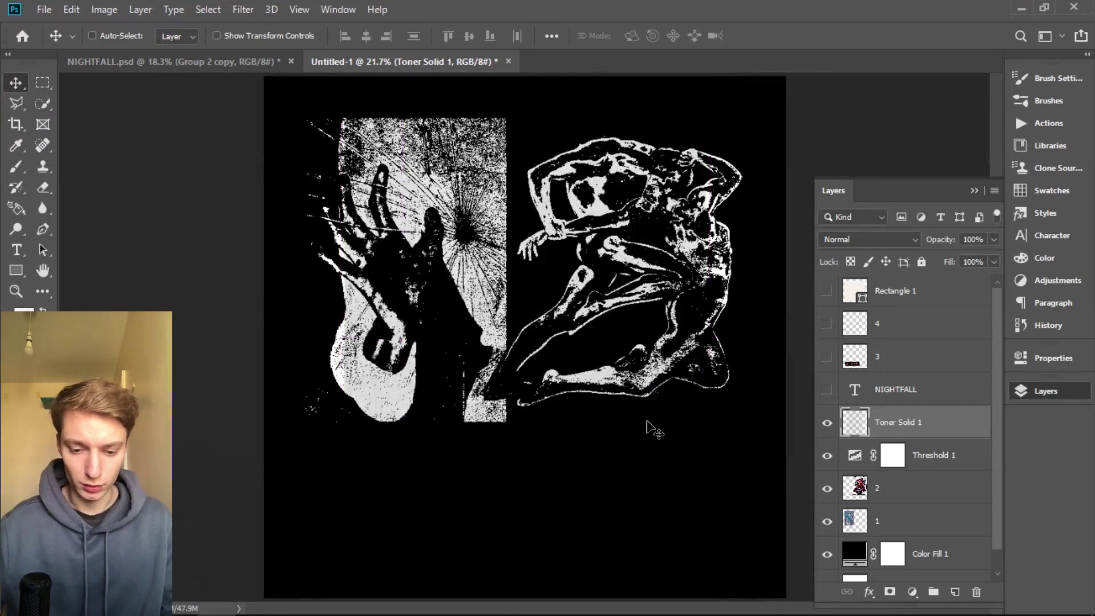
Extend the Toner Solid 1 texture over the whole canvas and show the NIGHTFALL, 3 and 4 layers again
{"action": "scroll", "coordinate": [447, 383], "scroll_direction": "up", "scroll_amount": 7}
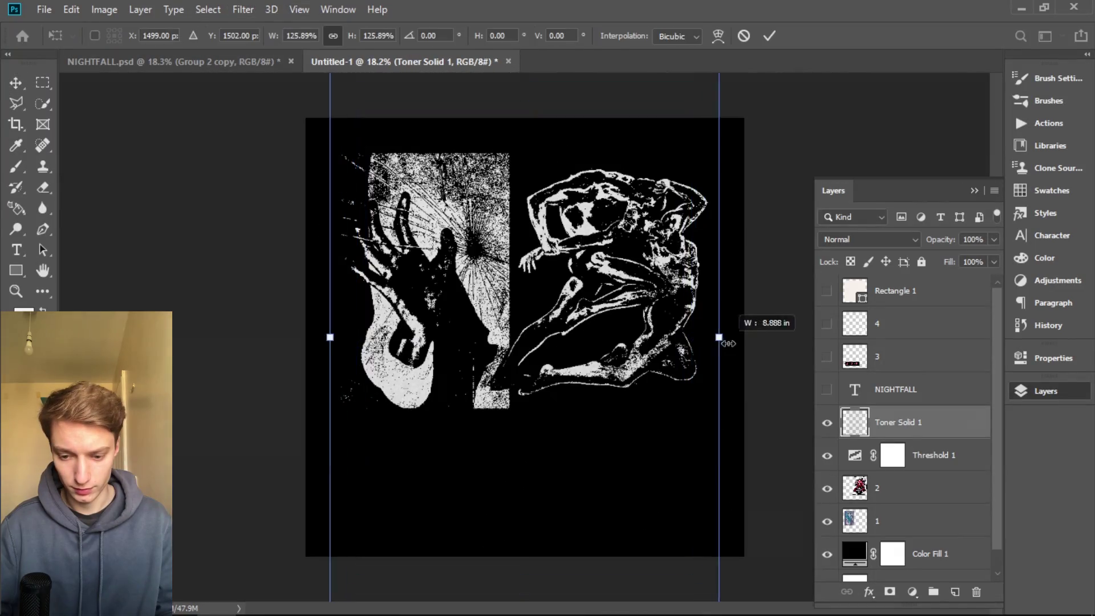
{"action": "left_click_drag", "start_coordinate": [724, 337], "coordinate": [744, 337]}
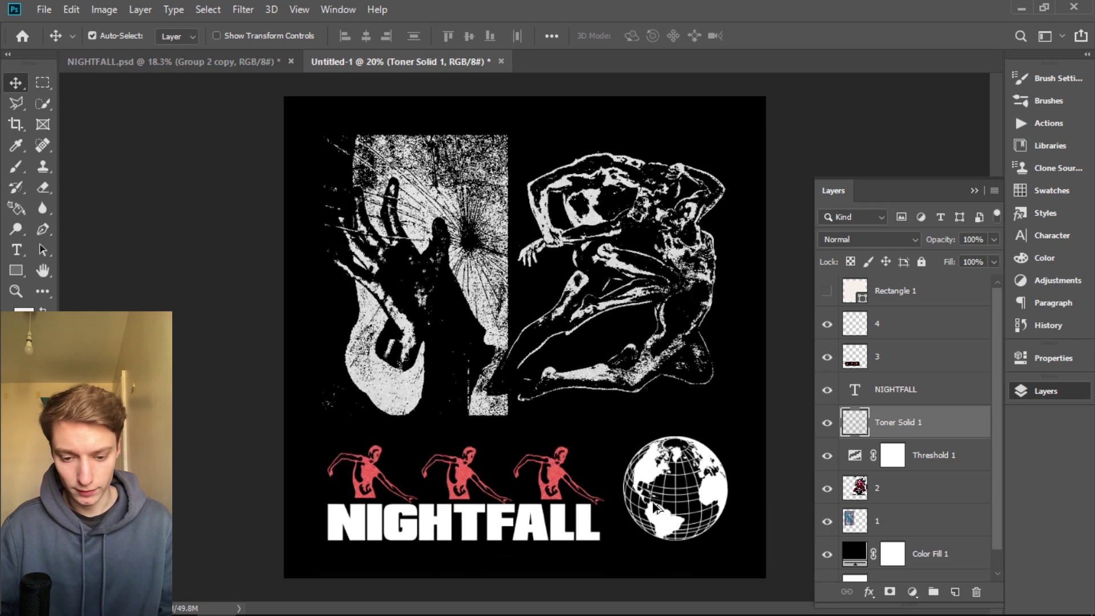
Move the Toner Solid 1 layer above layer 4 so its grain covers the title, red figures and globe
{"action": "scroll", "coordinate": [653, 502], "scroll_direction": "up", "scroll_amount": 3}
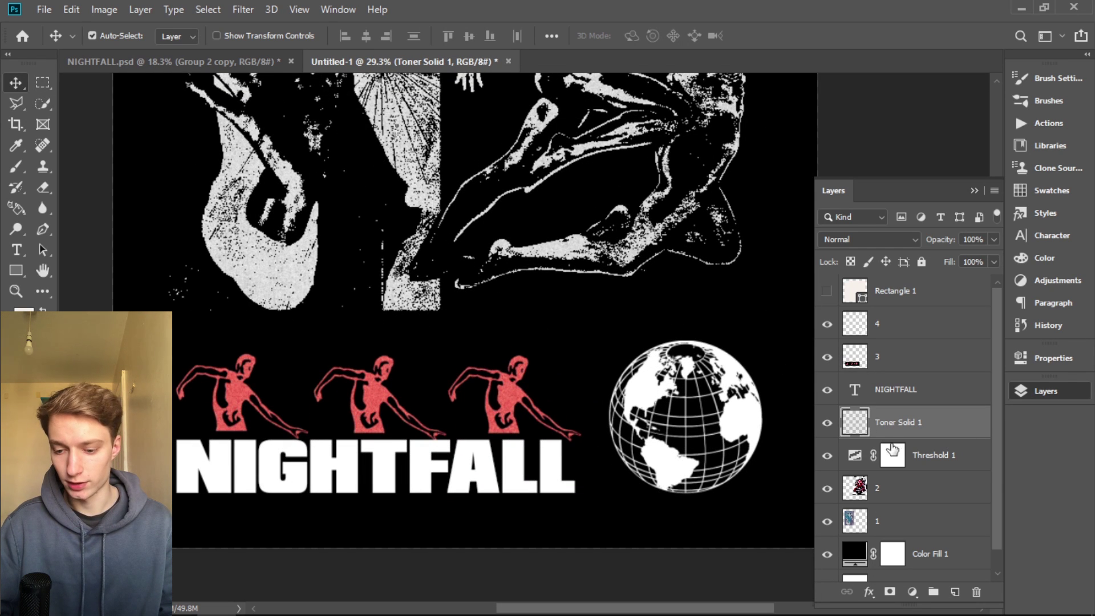
{"action": "left_click_drag", "start_coordinate": [903, 432], "coordinate": [906, 308]}
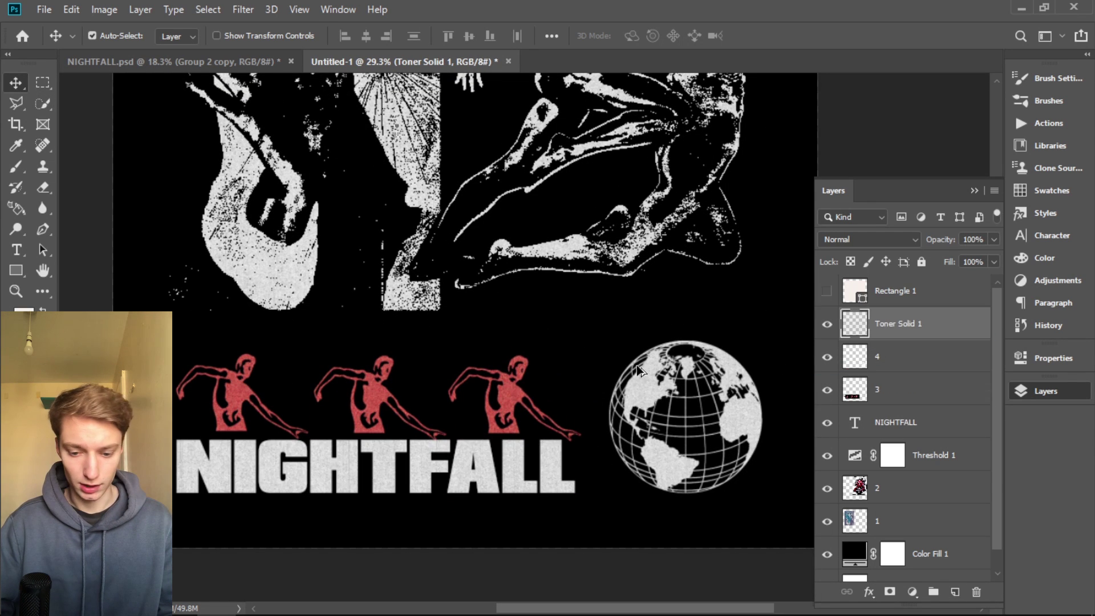
{"action": "scroll", "coordinate": [717, 419], "scroll_direction": "up", "scroll_amount": 3}
{"action": "scroll", "coordinate": [718, 419], "scroll_direction": "up", "scroll_amount": 4}
{"action": "scroll", "coordinate": [643, 354], "scroll_direction": "down", "scroll_amount": 3}
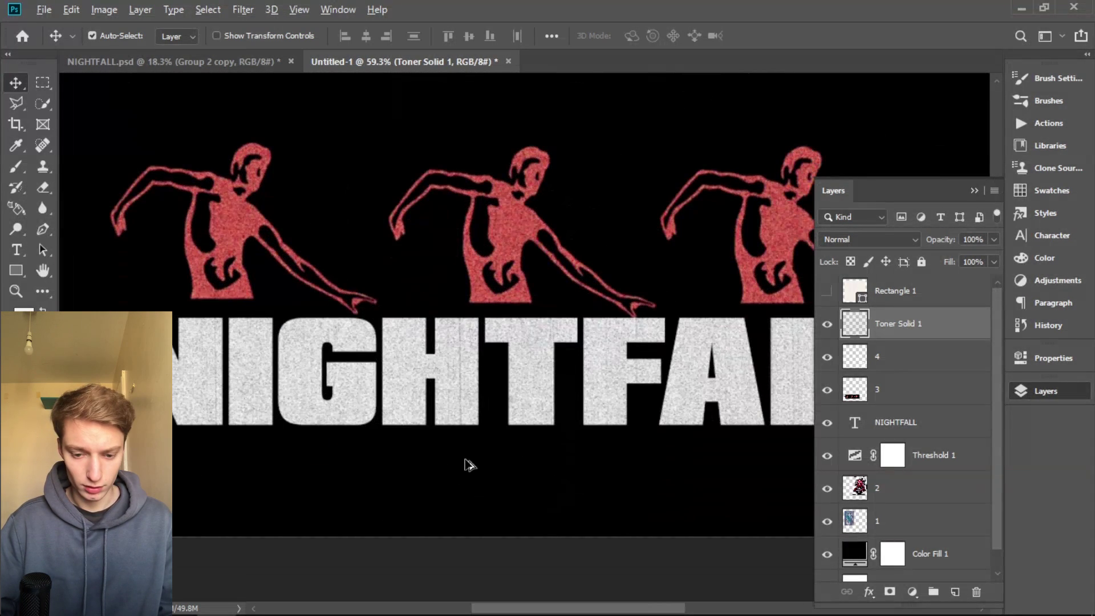
{"action": "scroll", "coordinate": [294, 361], "scroll_direction": "down", "scroll_amount": 5}
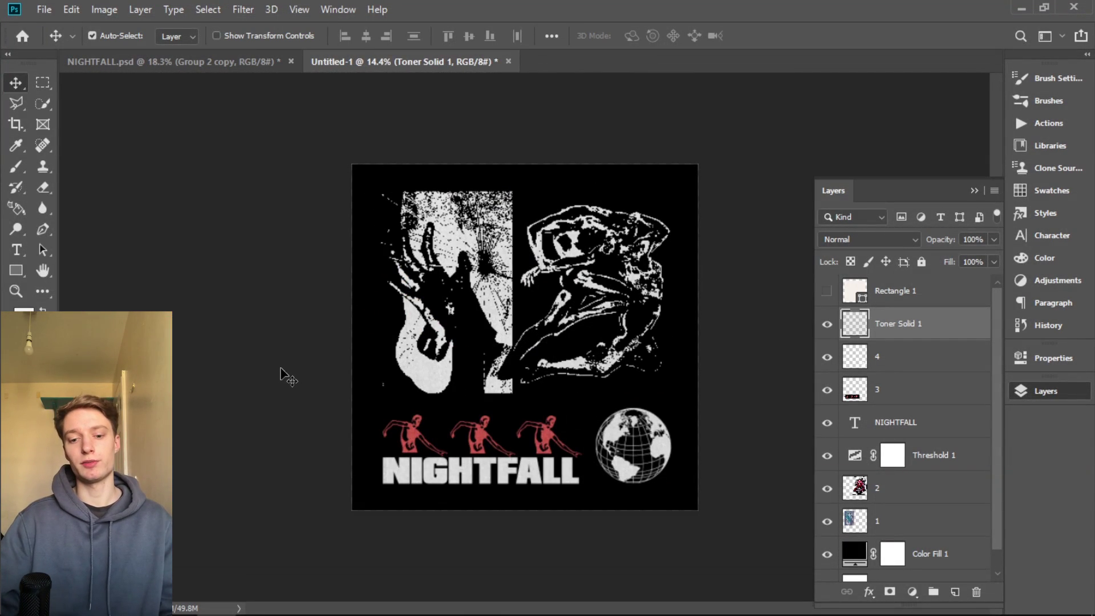
Examine the toner grain up close on the hand image, wrestlers, red figures, globe and NIGHTFALL title
{"action": "scroll", "coordinate": [494, 348], "scroll_direction": "up", "scroll_amount": 5}
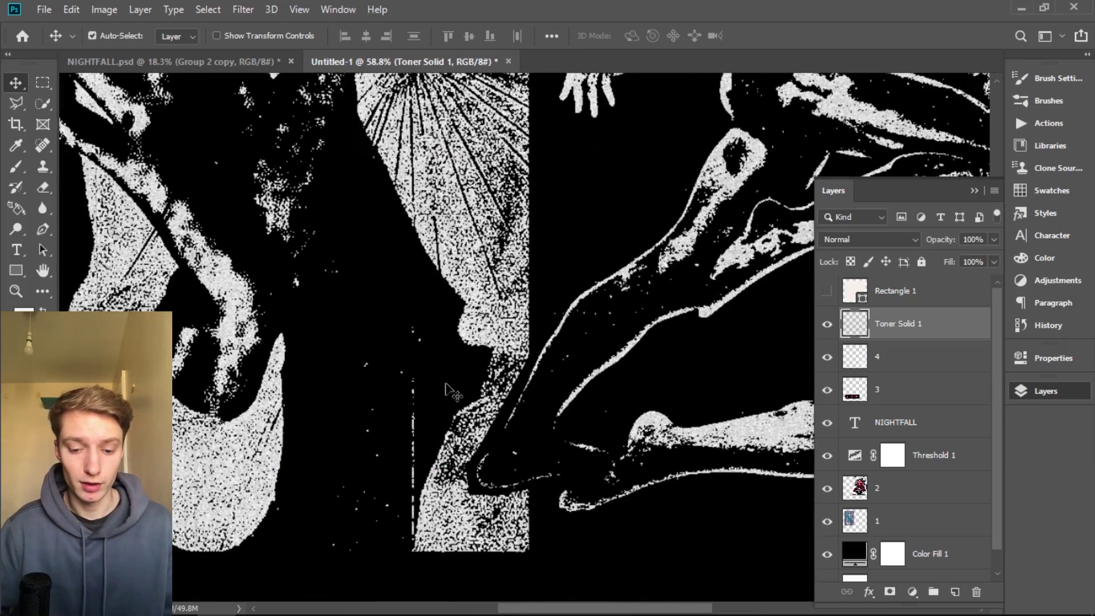
{"action": "scroll", "coordinate": [545, 251], "scroll_direction": "up", "scroll_amount": 3}
{"action": "scroll", "coordinate": [576, 285], "scroll_direction": "up", "scroll_amount": 3}
{"action": "scroll", "coordinate": [572, 394], "scroll_direction": "down", "scroll_amount": 5}
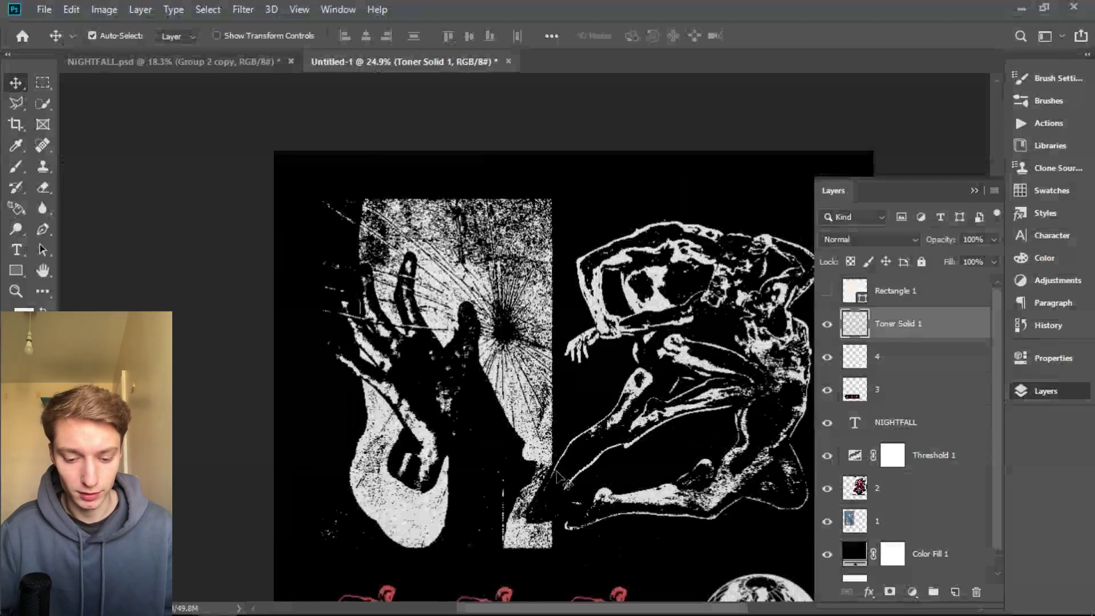
{"action": "scroll", "coordinate": [559, 477], "scroll_direction": "up", "scroll_amount": 6}
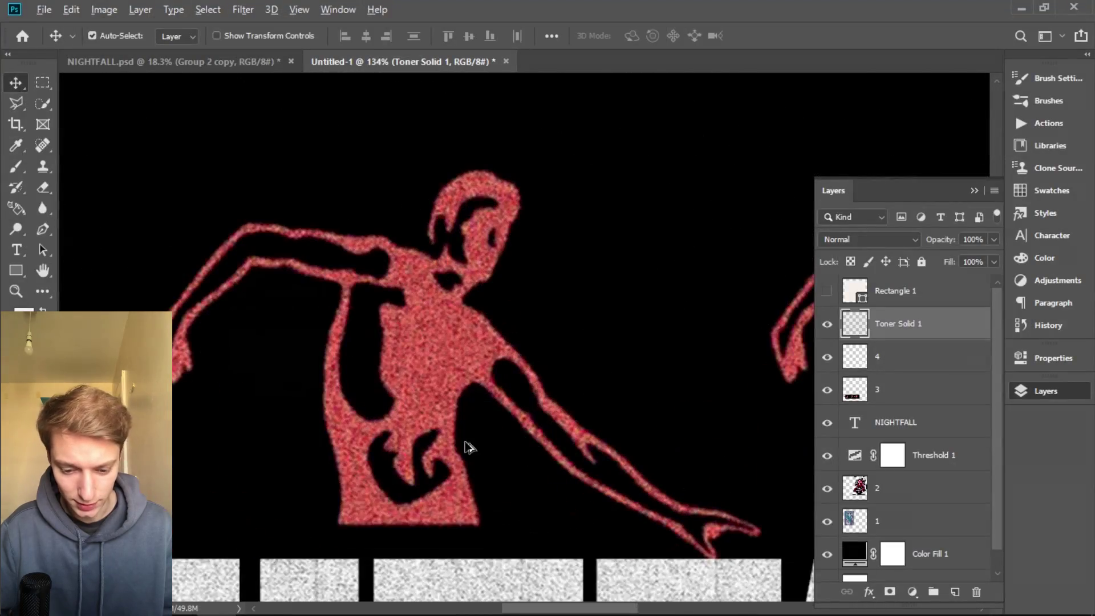
{"action": "scroll", "coordinate": [475, 447], "scroll_direction": "down", "scroll_amount": 6}
{"action": "scroll", "coordinate": [630, 484], "scroll_direction": "up", "scroll_amount": 4}
{"action": "scroll", "coordinate": [776, 491], "scroll_direction": "up", "scroll_amount": 3}
{"action": "scroll", "coordinate": [775, 491], "scroll_direction": "down", "scroll_amount": 6}
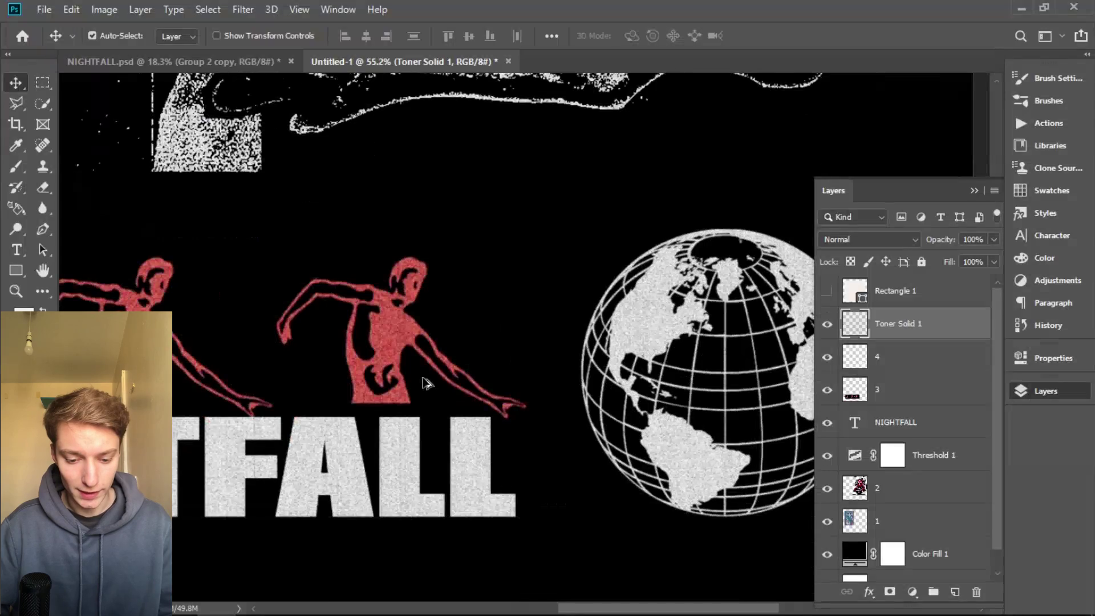
{"action": "scroll", "coordinate": [429, 382], "scroll_direction": "up", "scroll_amount": 9}
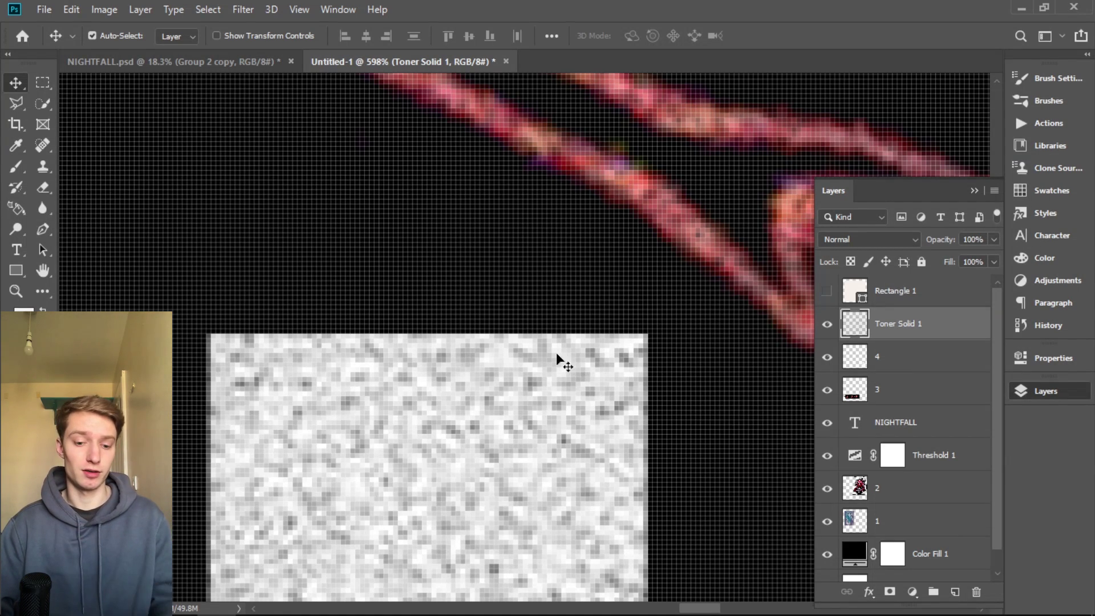
{"action": "scroll", "coordinate": [519, 364], "scroll_direction": "down", "scroll_amount": 3}
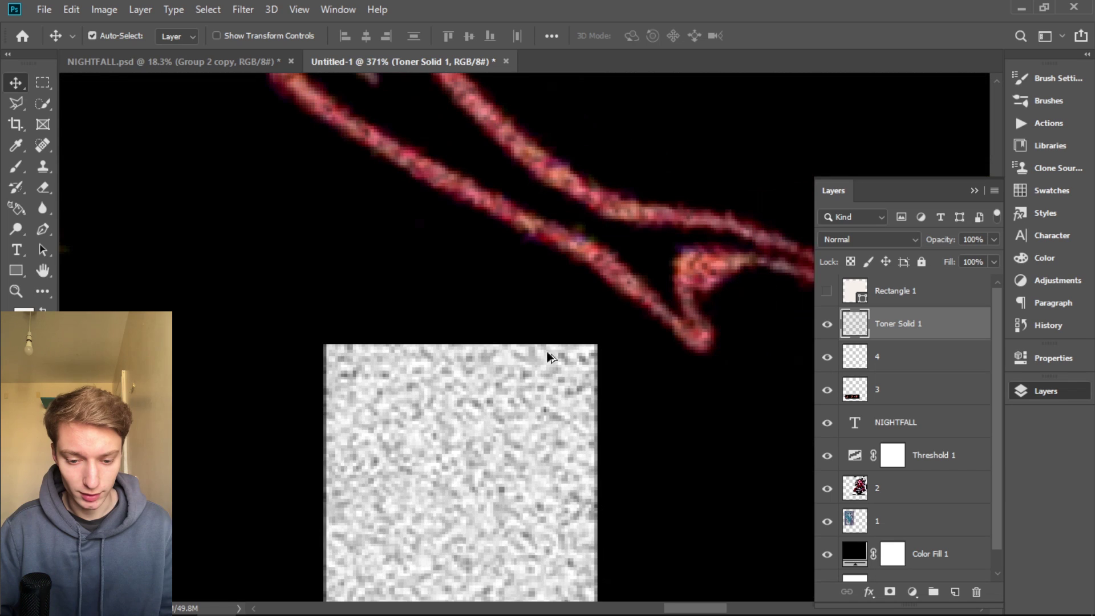
{"action": "scroll", "coordinate": [608, 357], "scroll_direction": "down", "scroll_amount": 5}
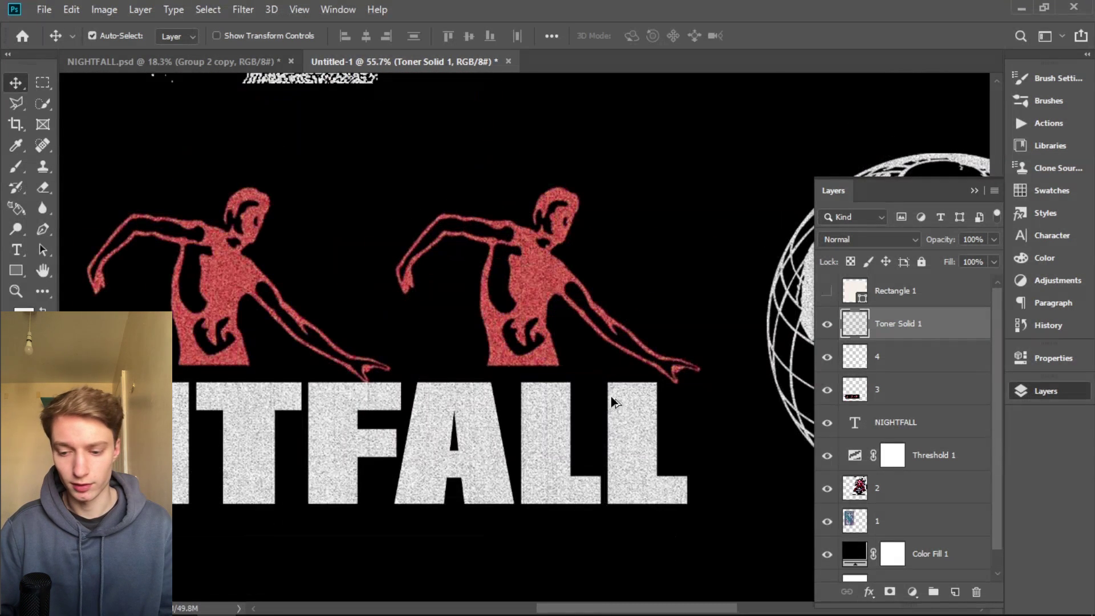
Convert the NIGHTFALL text layer to a smart object
{"action": "scroll", "coordinate": [611, 398], "scroll_direction": "down", "scroll_amount": 2}
{"action": "left_click", "coordinate": [907, 432]}
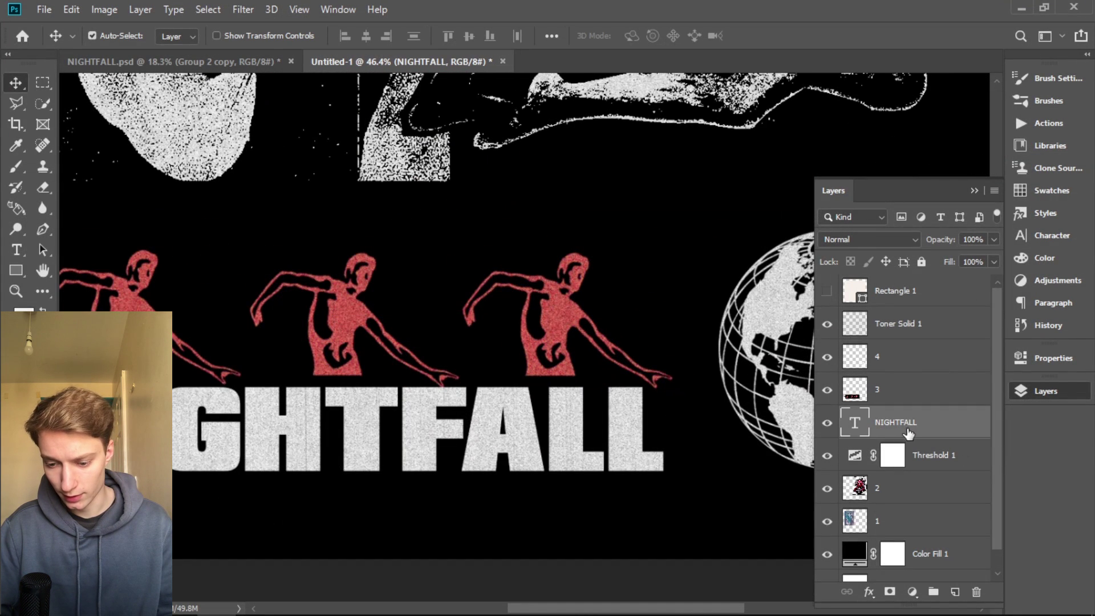
{"action": "left_click", "coordinate": [993, 190]}
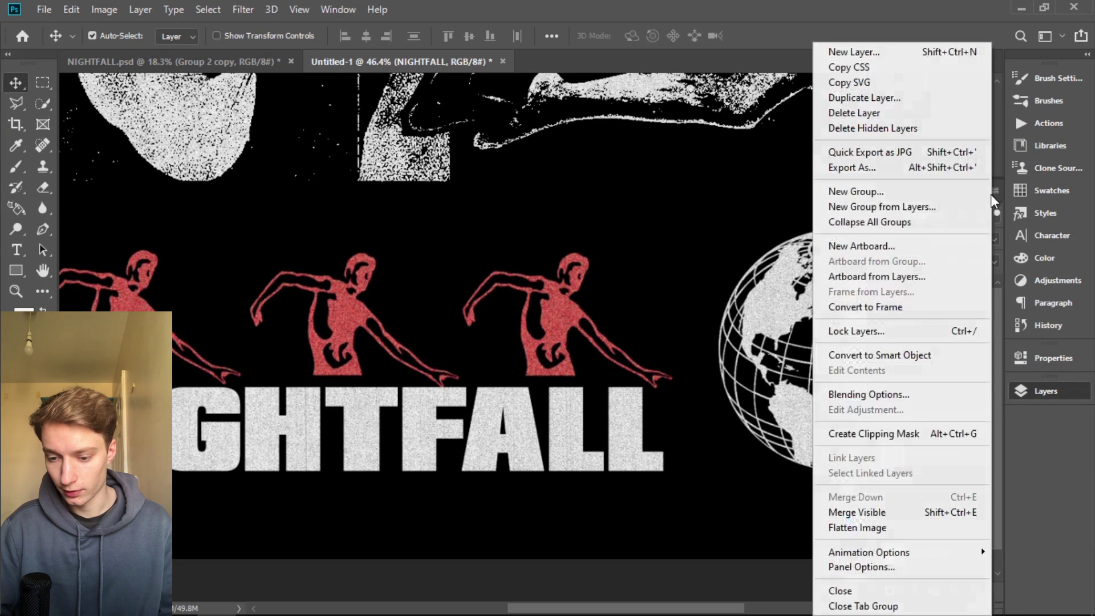
{"action": "left_click", "coordinate": [885, 354]}
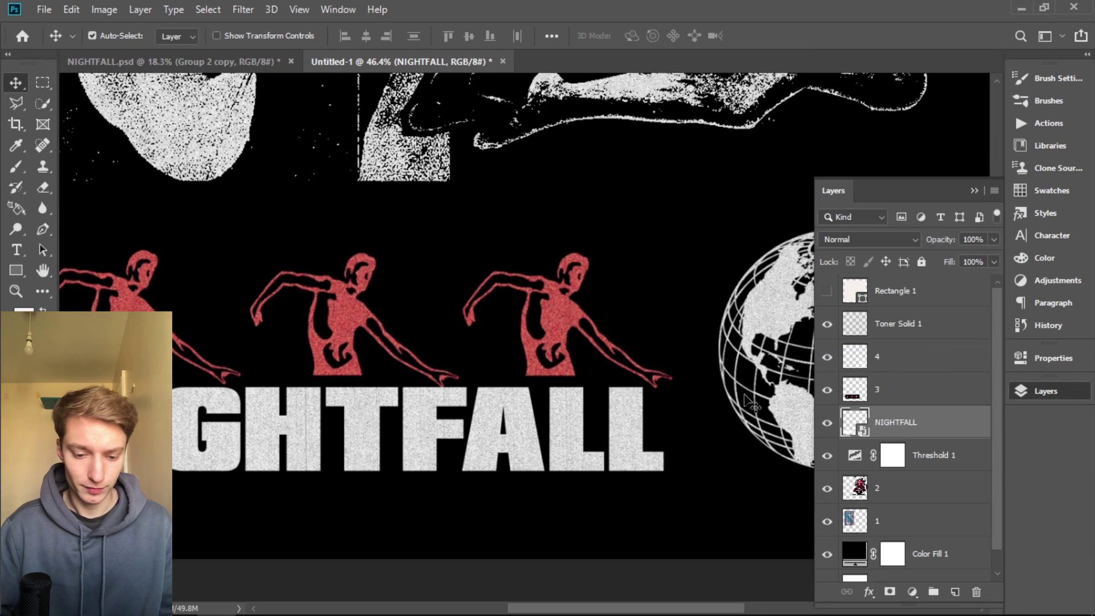
Apply a Gaussian Blur with a 1 pixel radius to the NIGHTFALL layer, check the softened letters and collapse its smart filters
{"action": "left_click", "coordinate": [251, 11]}
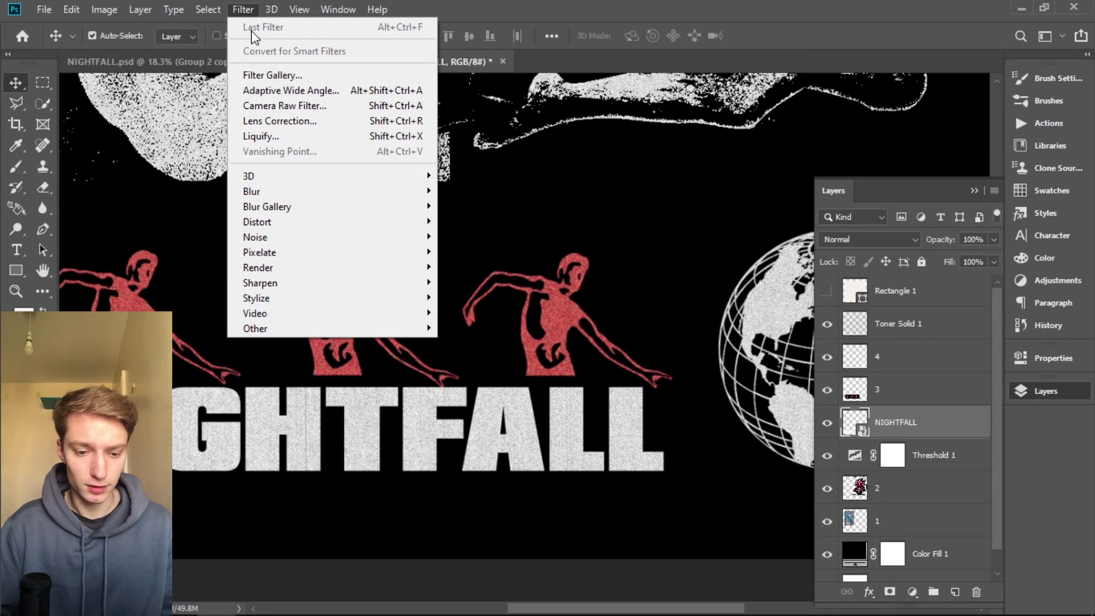
{"action": "mouse_move", "coordinate": [266, 194]}
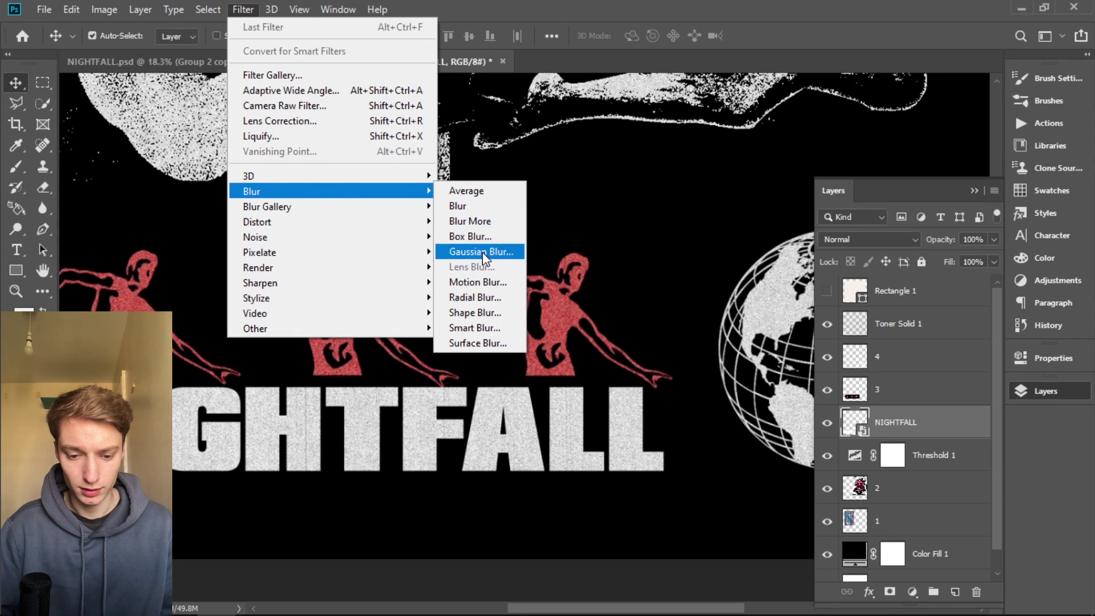
{"action": "left_click", "coordinate": [483, 252]}
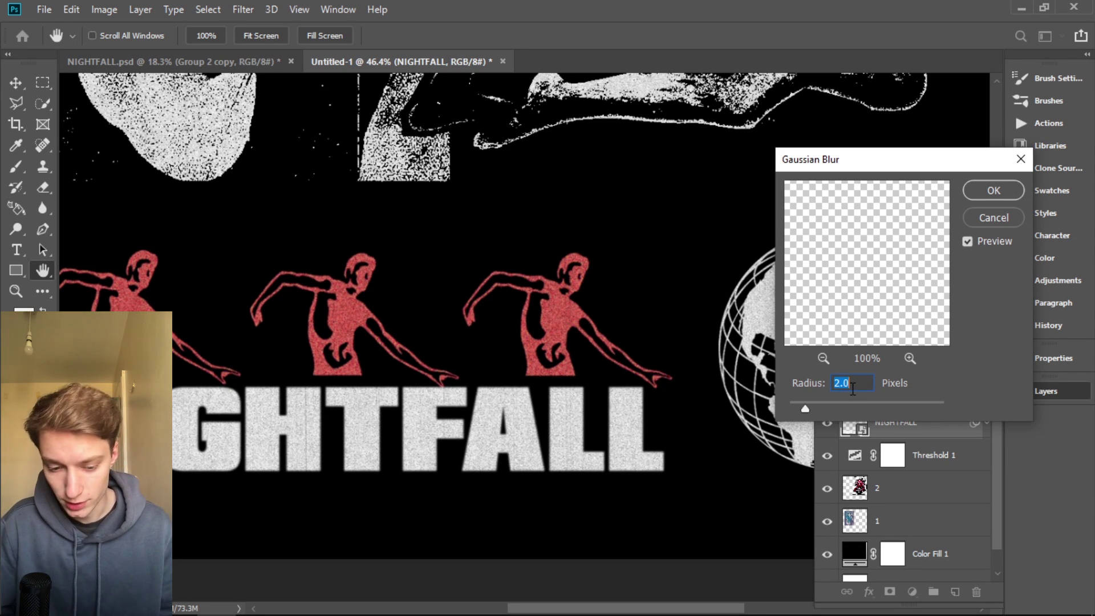
{"action": "type", "text": "1"}
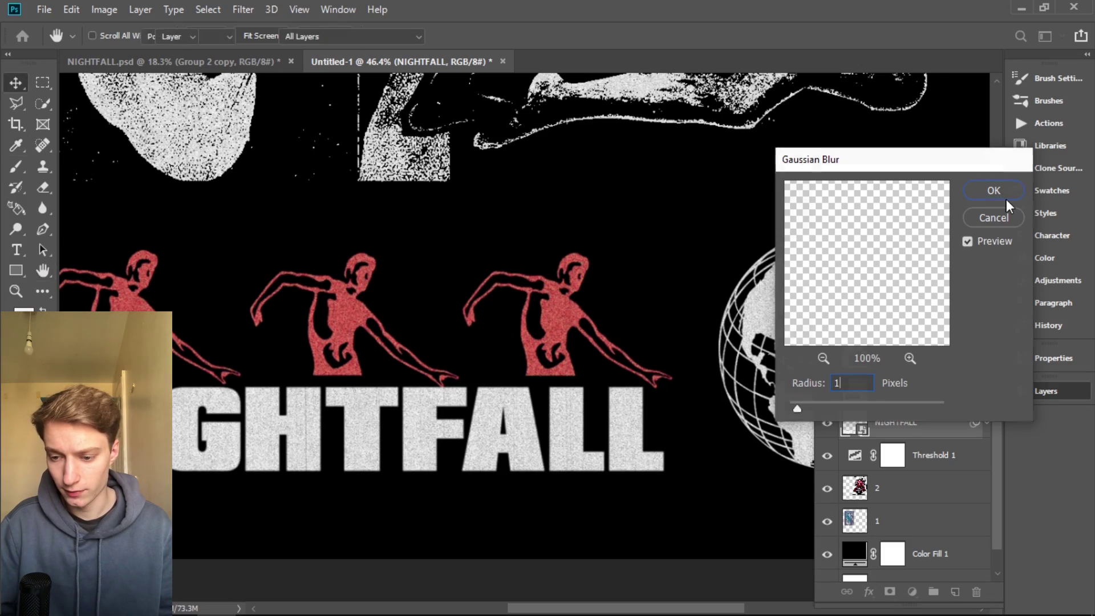
{"action": "left_click", "coordinate": [994, 191]}
{"action": "scroll", "coordinate": [266, 442], "scroll_direction": "up", "scroll_amount": 5}
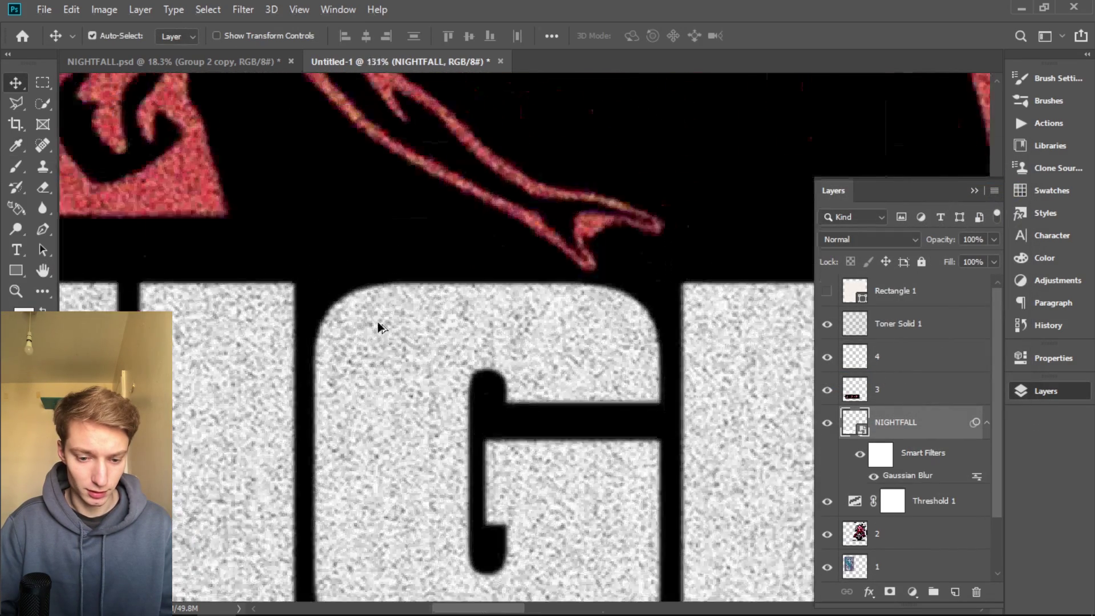
{"action": "scroll", "coordinate": [399, 342], "scroll_direction": "down", "scroll_amount": 2}
{"action": "scroll", "coordinate": [622, 362], "scroll_direction": "down", "scroll_amount": 2}
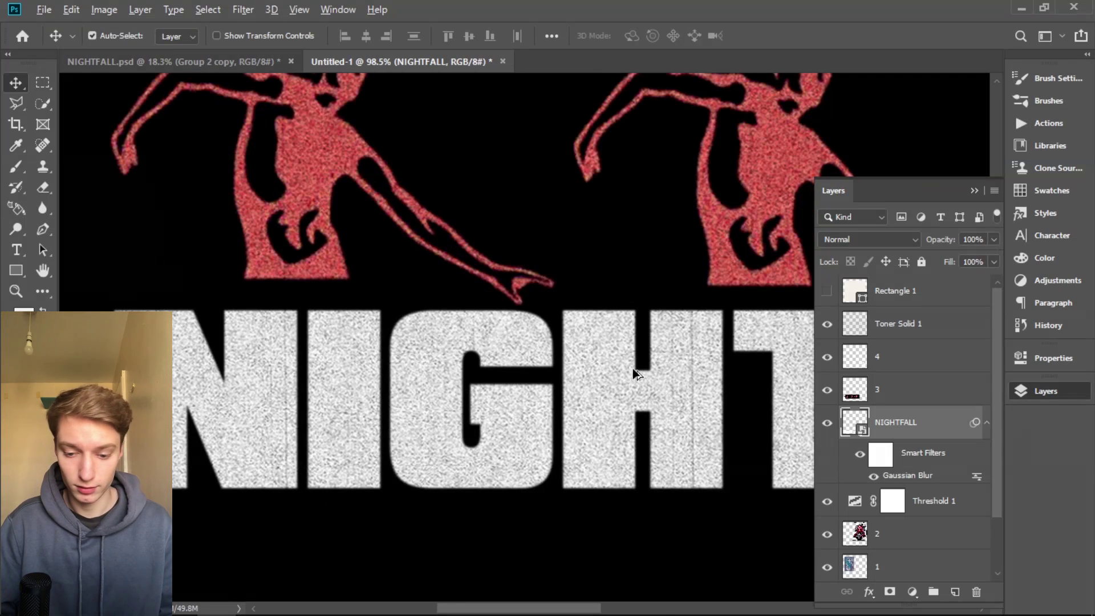
{"action": "key", "text": "ctrl+0"}
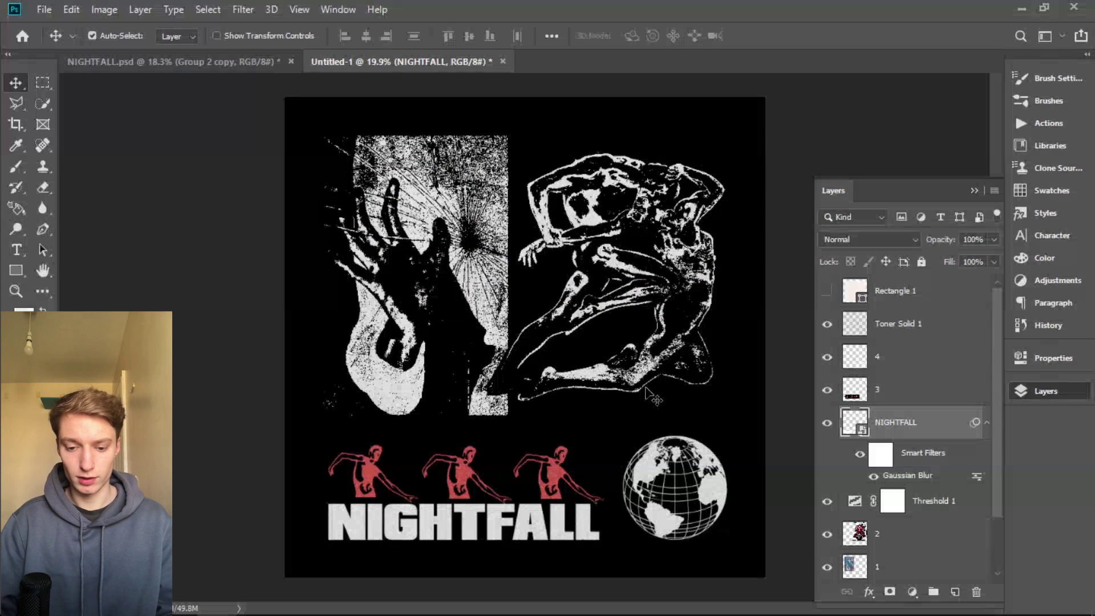
{"action": "left_click", "coordinate": [986, 424]}
Place the Vintage Paper 292 texture from the ART > PACKS folder as an embedded image above the Toner Solid 1 layer
{"action": "left_click", "coordinate": [898, 323]}
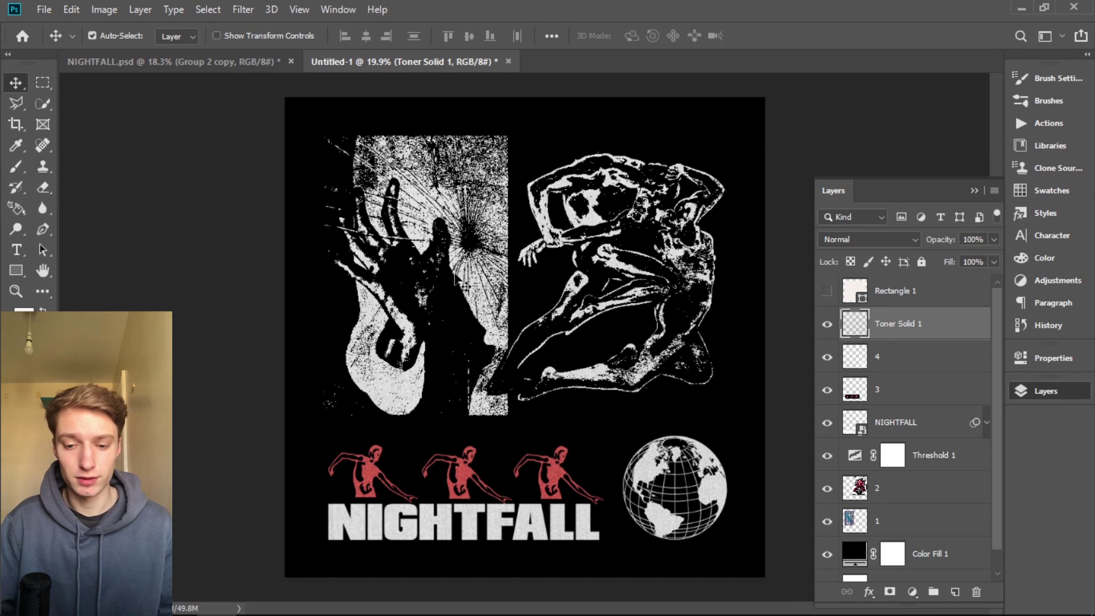
{"action": "left_click", "coordinate": [44, 9]}
{"action": "left_click", "coordinate": [56, 312]}
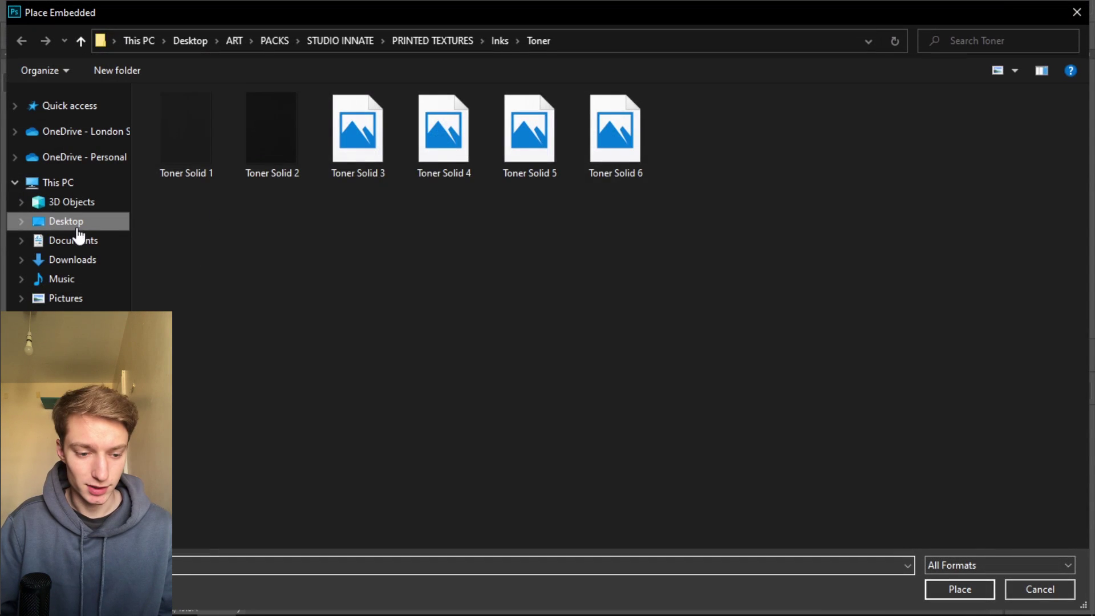
{"action": "left_click", "coordinate": [78, 228]}
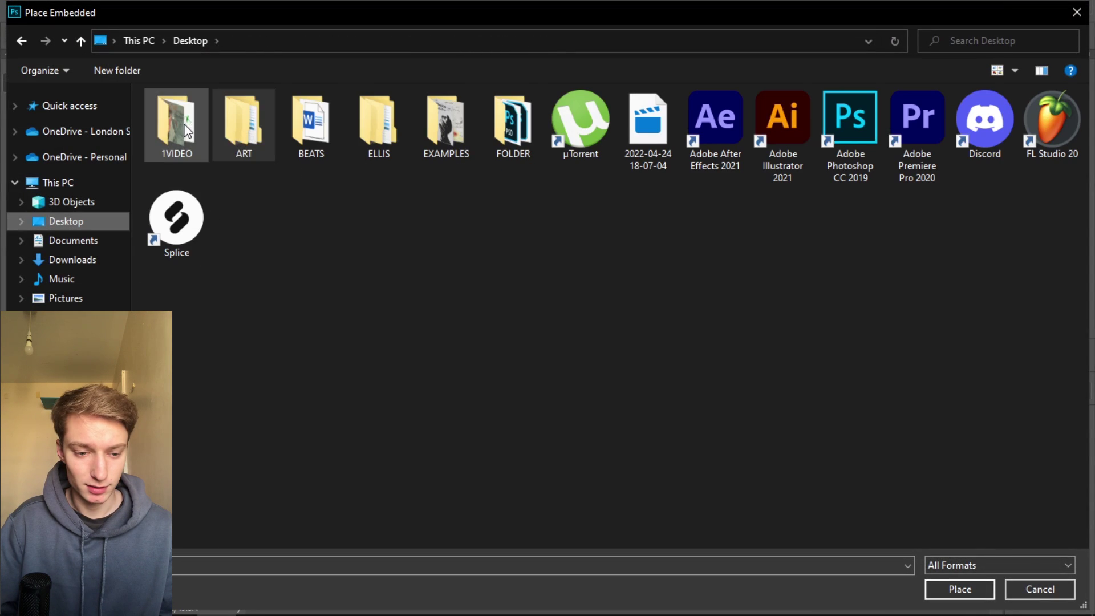
{"action": "double_click", "coordinate": [243, 130]}
{"action": "double_click", "coordinate": [220, 134]}
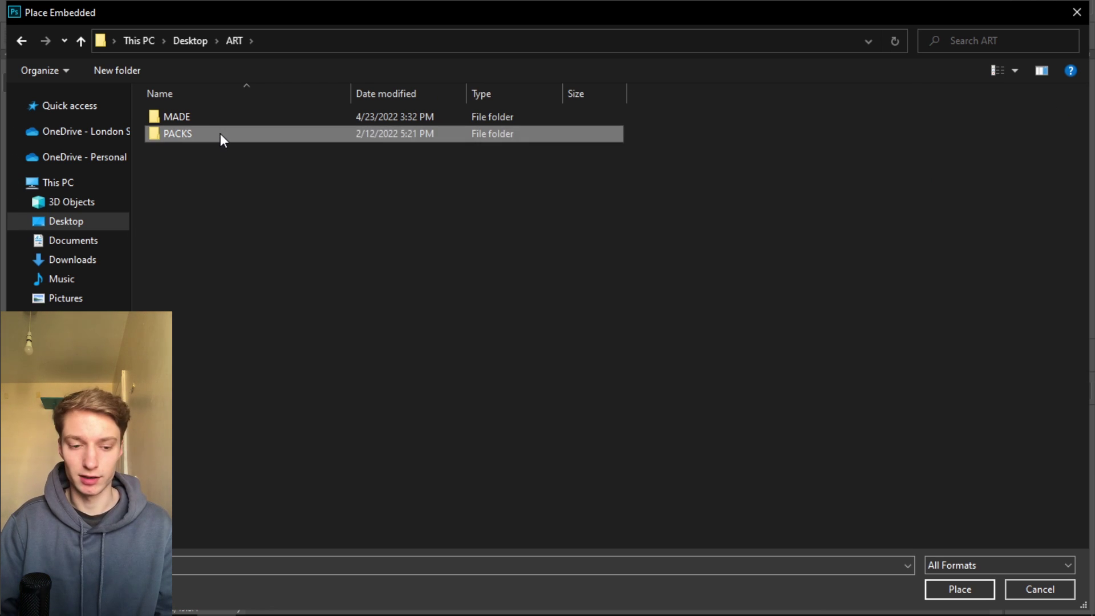
{"action": "double_click", "coordinate": [204, 132]}
{"action": "double_click", "coordinate": [204, 133]}
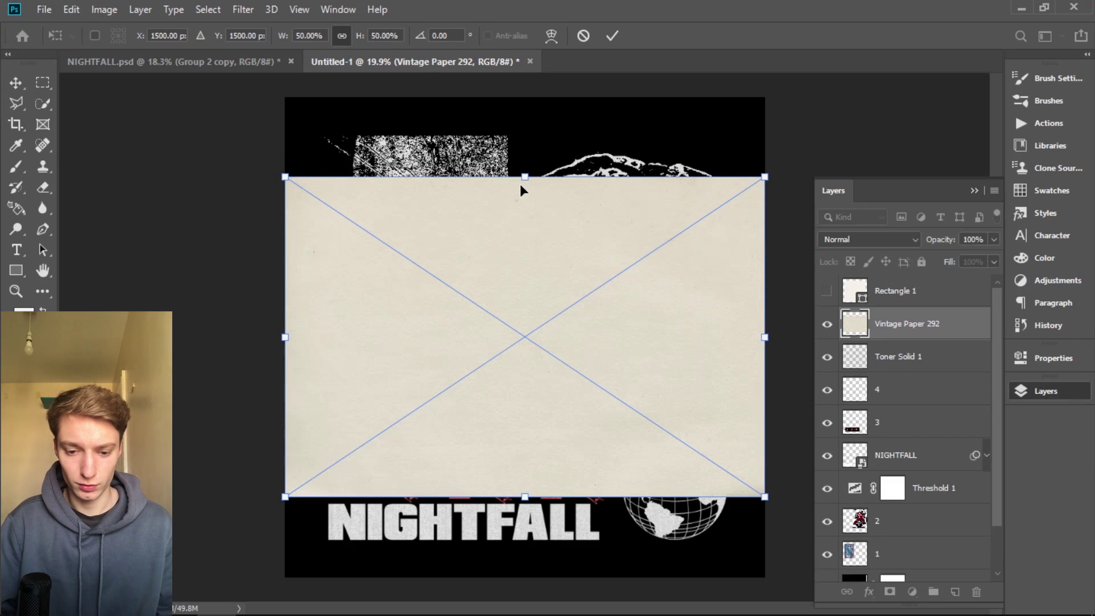
Stretch the Vintage Paper 292 texture vertically from its centre until it fills the whole canvas
{"action": "key", "text": "alt"}
{"action": "key", "text": "shift"}
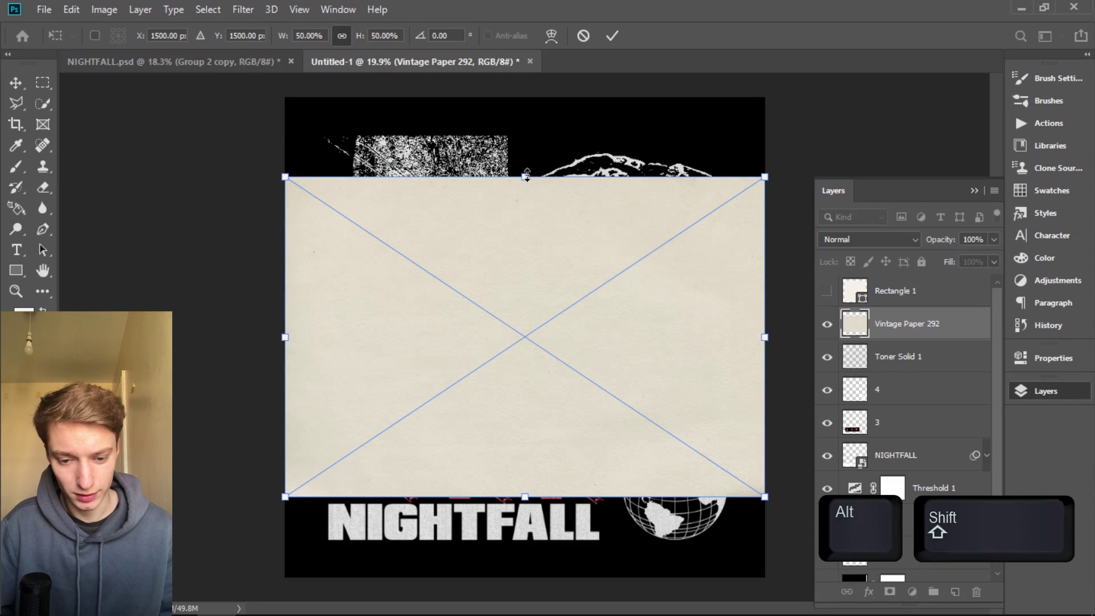
{"action": "left_click_drag", "start_coordinate": [527, 177], "coordinate": [525, 97]}
{"action": "key", "text": "Return"}
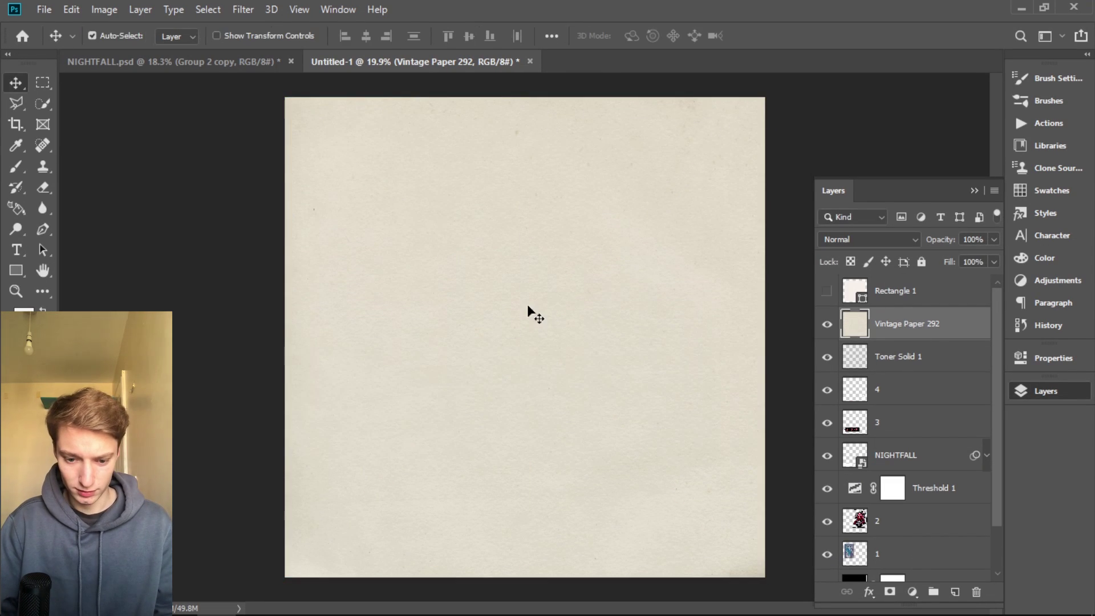
Invert the Vintage Paper 292 layer and desaturate it
{"action": "scroll", "coordinate": [545, 248], "scroll_direction": "up", "scroll_amount": 1}
{"action": "scroll", "coordinate": [545, 248], "scroll_direction": "up", "scroll_amount": 1}
{"action": "scroll", "coordinate": [387, 367], "scroll_direction": "up", "scroll_amount": 1}
{"action": "scroll", "coordinate": [302, 371], "scroll_direction": "down", "scroll_amount": 5}
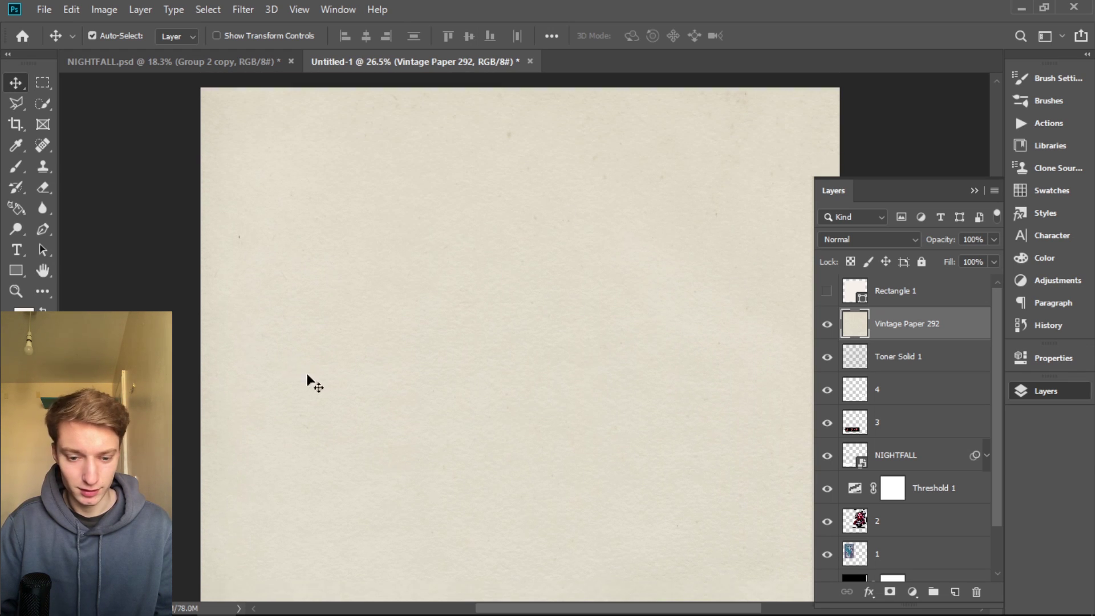
{"action": "scroll", "coordinate": [517, 450], "scroll_direction": "down", "scroll_amount": 2}
{"action": "scroll", "coordinate": [517, 450], "scroll_direction": "down", "scroll_amount": 1}
{"action": "scroll", "coordinate": [517, 449], "scroll_direction": "up", "scroll_amount": 1}
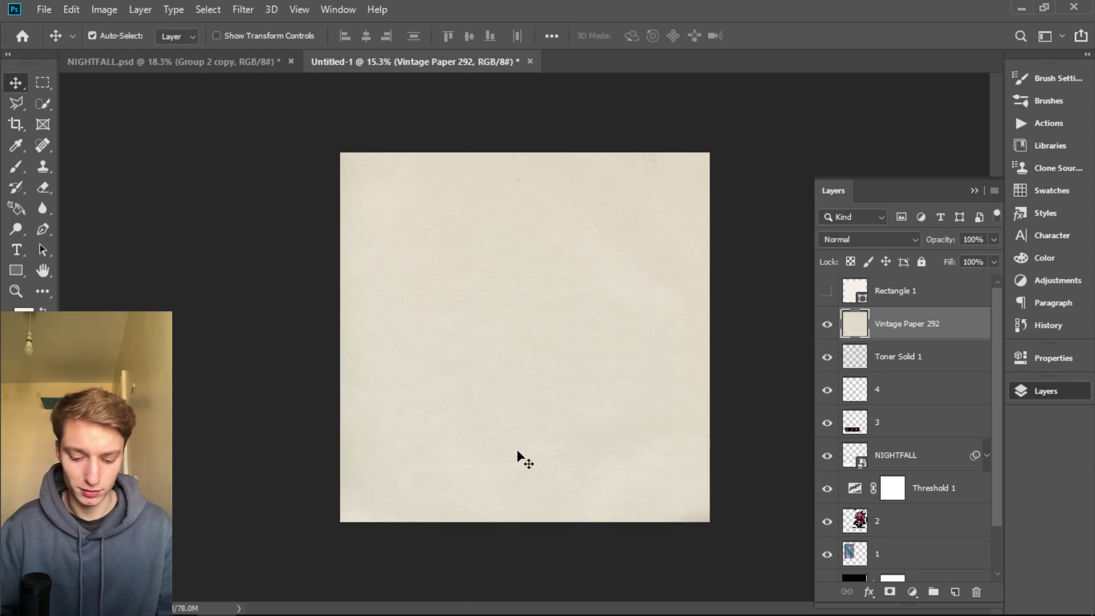
{"action": "key", "text": "ctrl"}
{"action": "key", "text": "ctrl+i"}
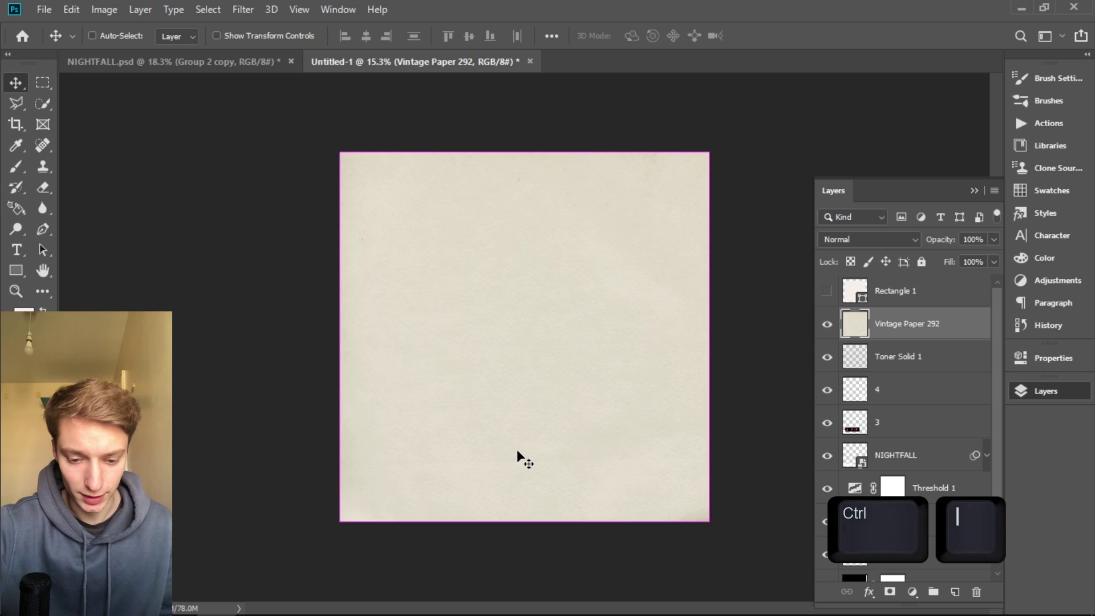
{"action": "key", "text": "ctrl+shift+u"}
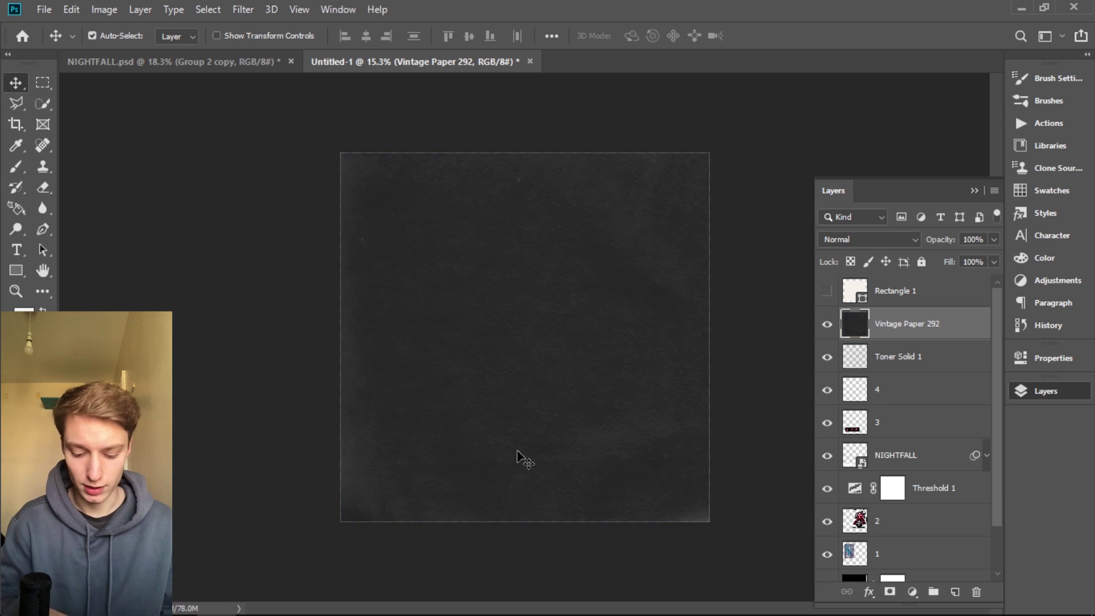
Darken the Vintage Paper 292 layer with Curves, lowering the RGB curve at input 41 to output 14
{"action": "key", "text": "ctrl"}
{"action": "key", "text": "ctrl+m"}
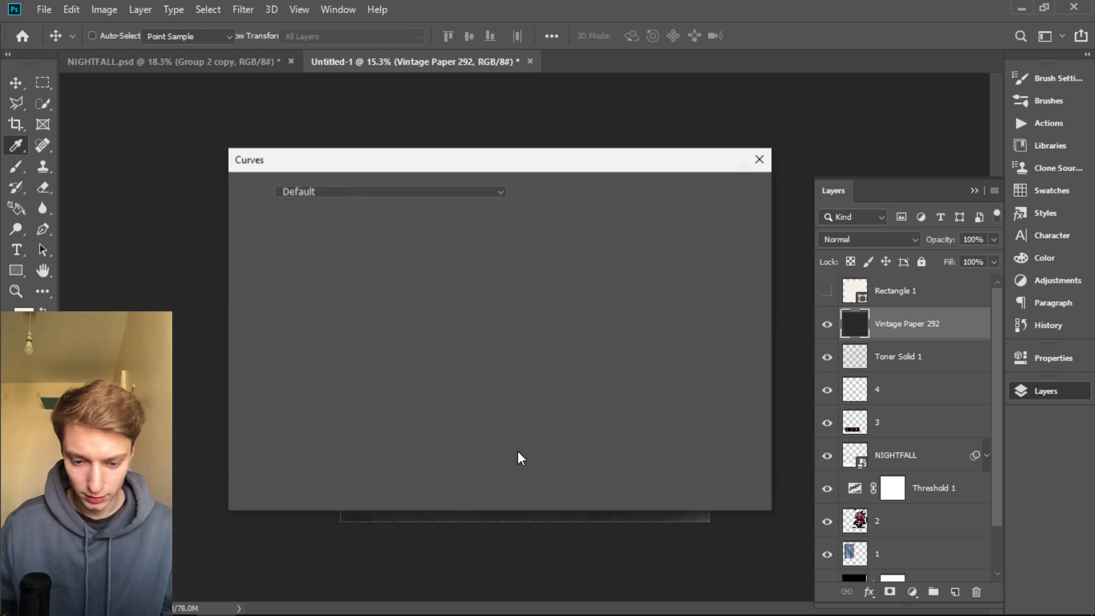
{"action": "left_click_drag", "start_coordinate": [350, 159], "coordinate": [864, 50]}
{"action": "left_click_drag", "start_coordinate": [859, 298], "coordinate": [859, 321]}
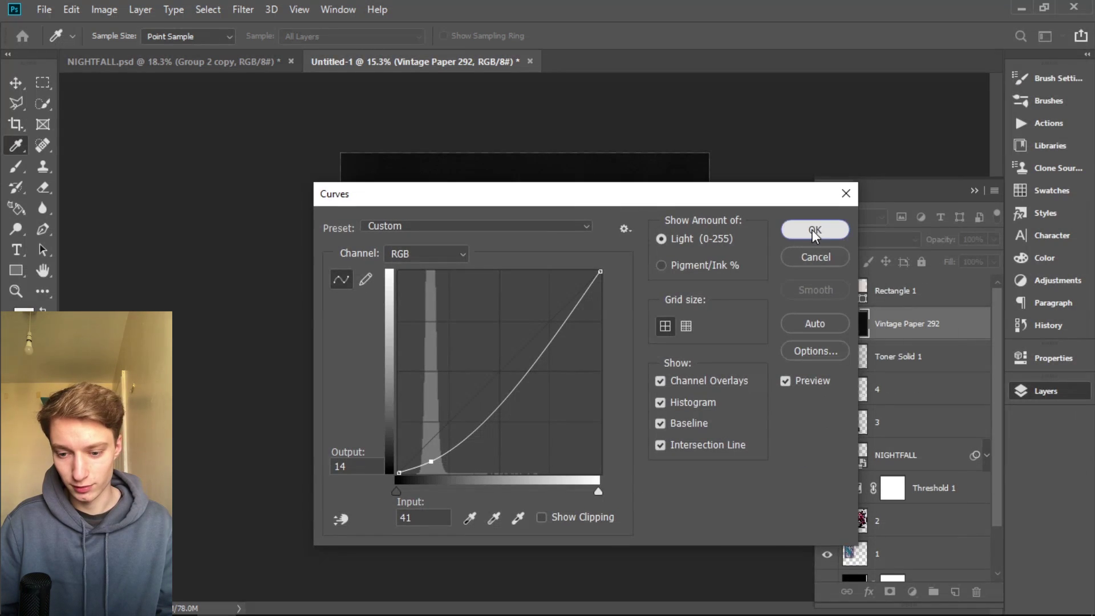
{"action": "left_click", "coordinate": [821, 228]}
Set the blend mode of the Vintage Paper 292 layer to Screen
{"action": "key", "text": "v"}
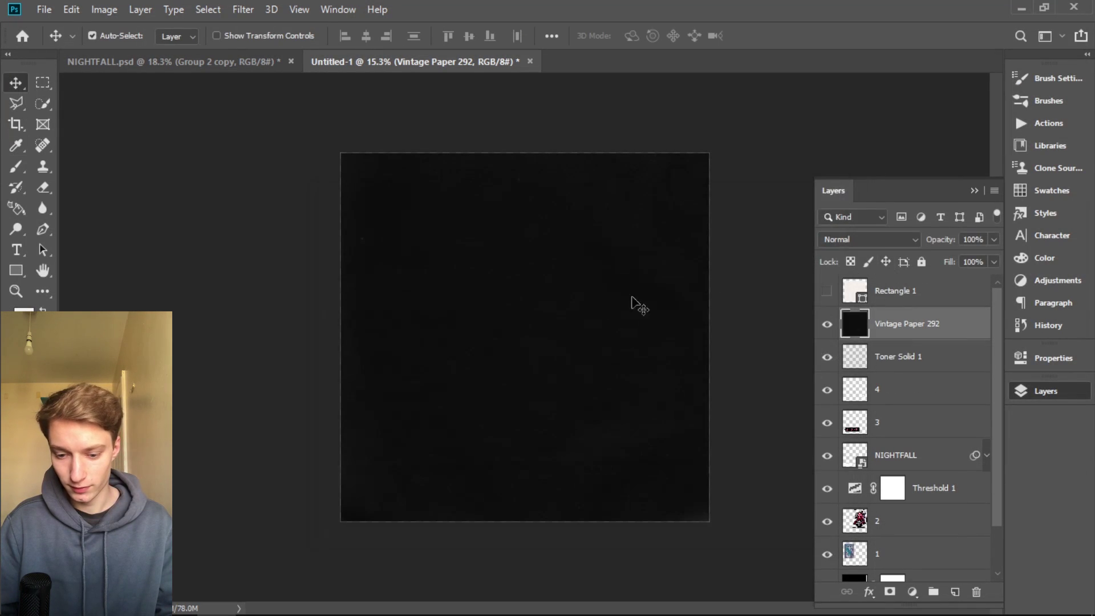
{"action": "key", "text": "ctrl+plus"}
{"action": "left_click", "coordinate": [867, 239]}
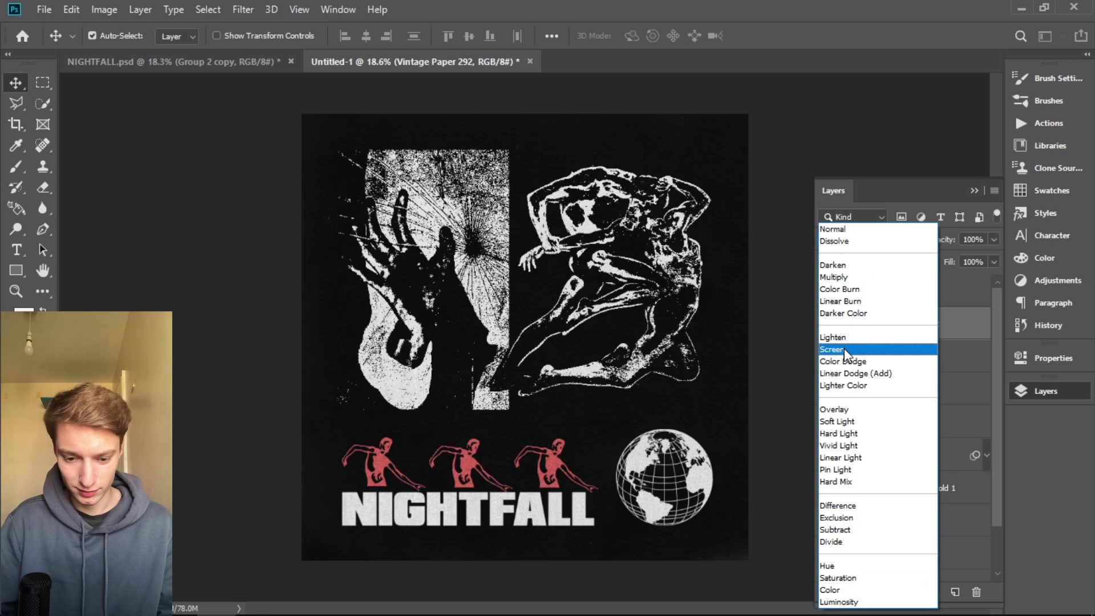
{"action": "left_click", "coordinate": [846, 352]}
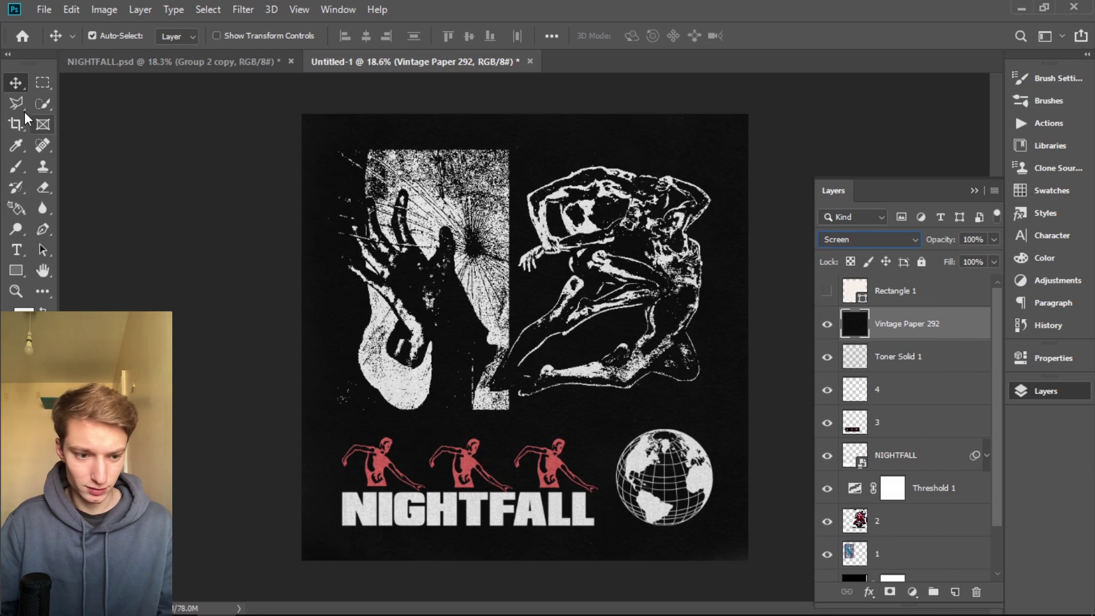
Examine the paper texture up close over the globe, title, hand image and black background, and view the whole graphic
{"action": "scroll", "coordinate": [642, 449], "scroll_direction": "up", "scroll_amount": 3}
{"action": "scroll", "coordinate": [577, 379], "scroll_direction": "up", "scroll_amount": 2}
{"action": "key", "text": "ctrl+0"}
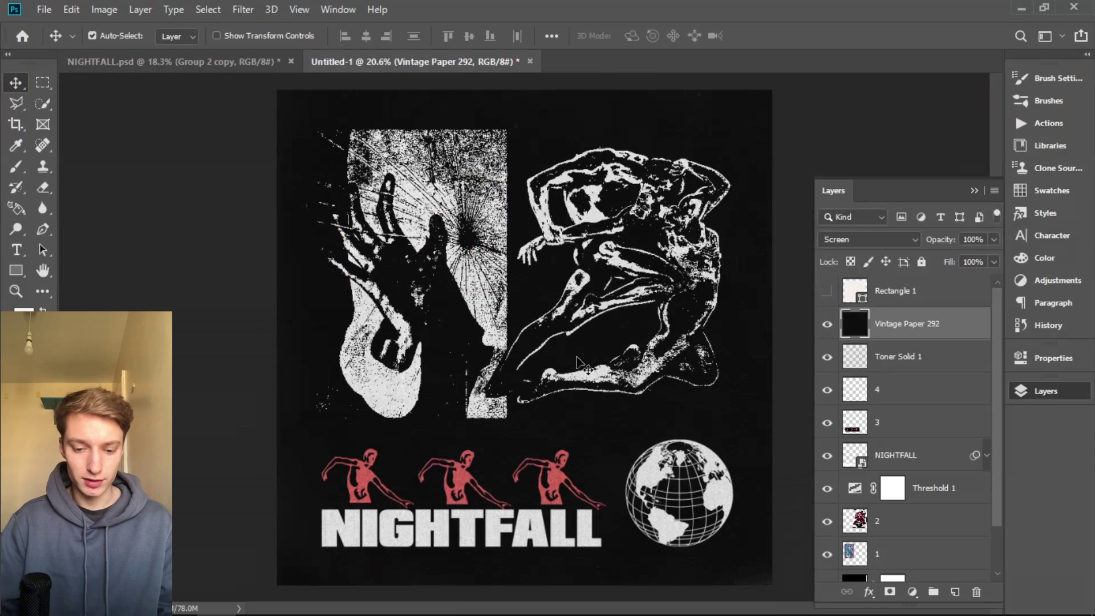
{"action": "scroll", "coordinate": [720, 508], "scroll_direction": "up", "scroll_amount": 5}
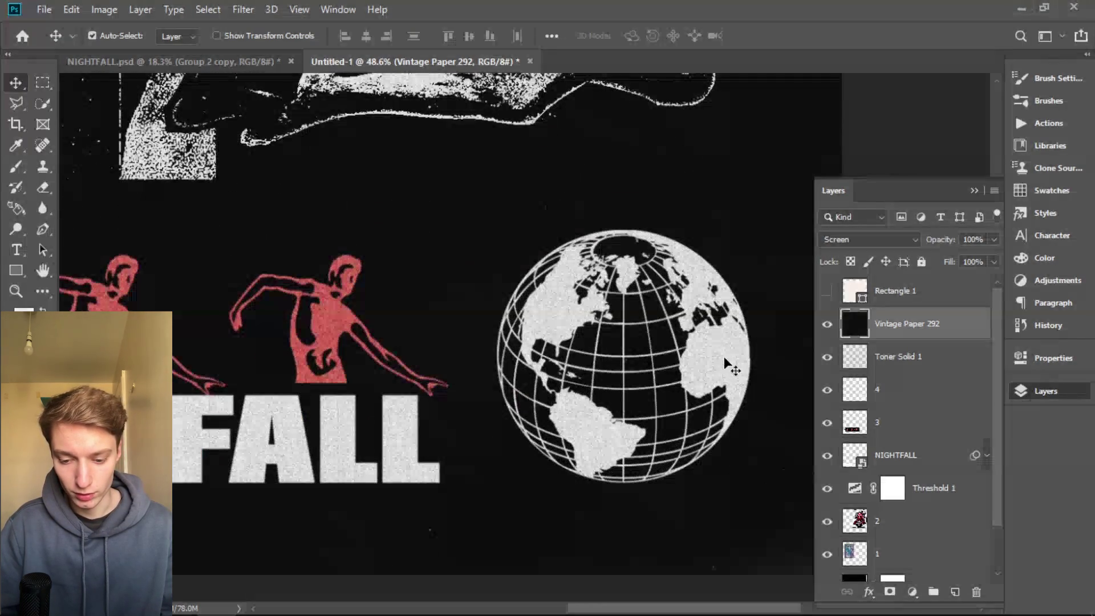
{"action": "scroll", "coordinate": [727, 370], "scroll_direction": "up", "scroll_amount": 4}
{"action": "scroll", "coordinate": [692, 372], "scroll_direction": "down", "scroll_amount": 8}
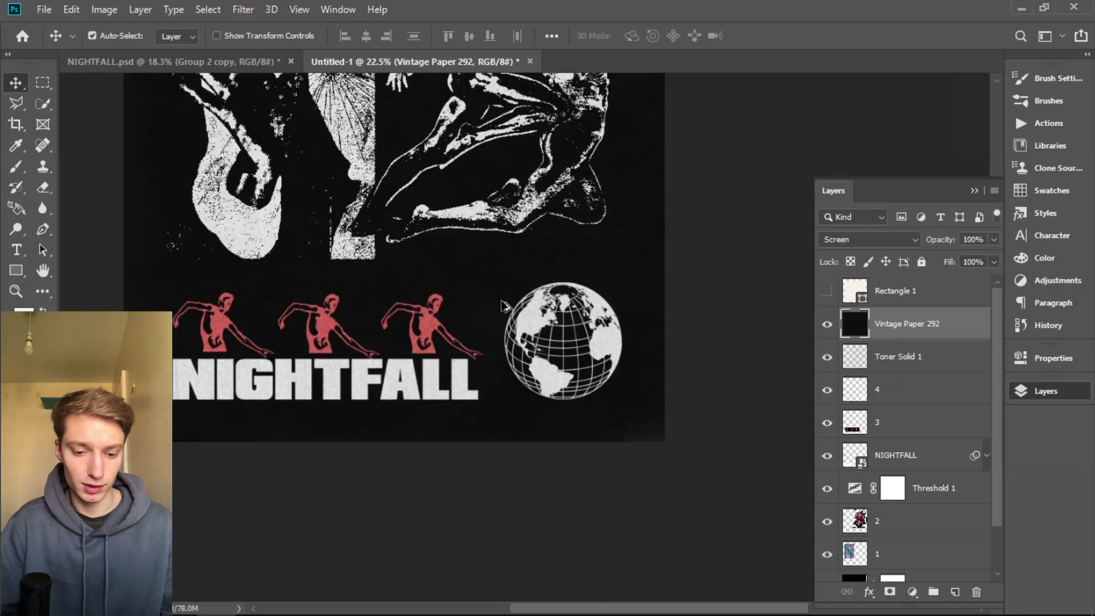
{"action": "scroll", "coordinate": [399, 365], "scroll_direction": "down", "scroll_amount": 2}
{"action": "scroll", "coordinate": [308, 342], "scroll_direction": "up", "scroll_amount": 2}
{"action": "scroll", "coordinate": [268, 337], "scroll_direction": "up", "scroll_amount": 2}
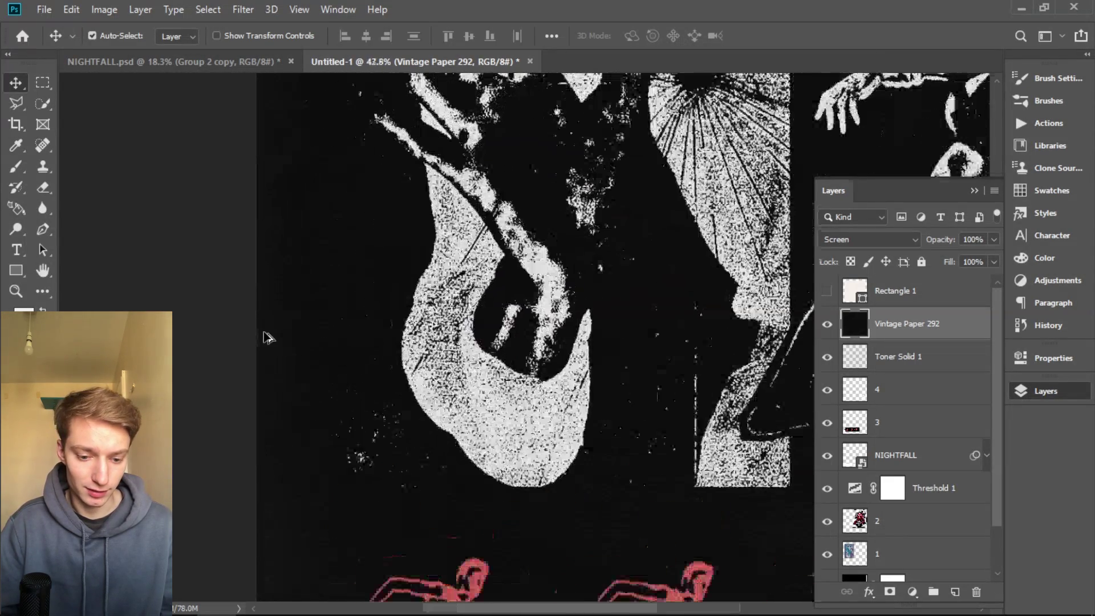
{"action": "scroll", "coordinate": [288, 378], "scroll_direction": "up", "scroll_amount": 1}
{"action": "scroll", "coordinate": [304, 363], "scroll_direction": "down", "scroll_amount": 1}
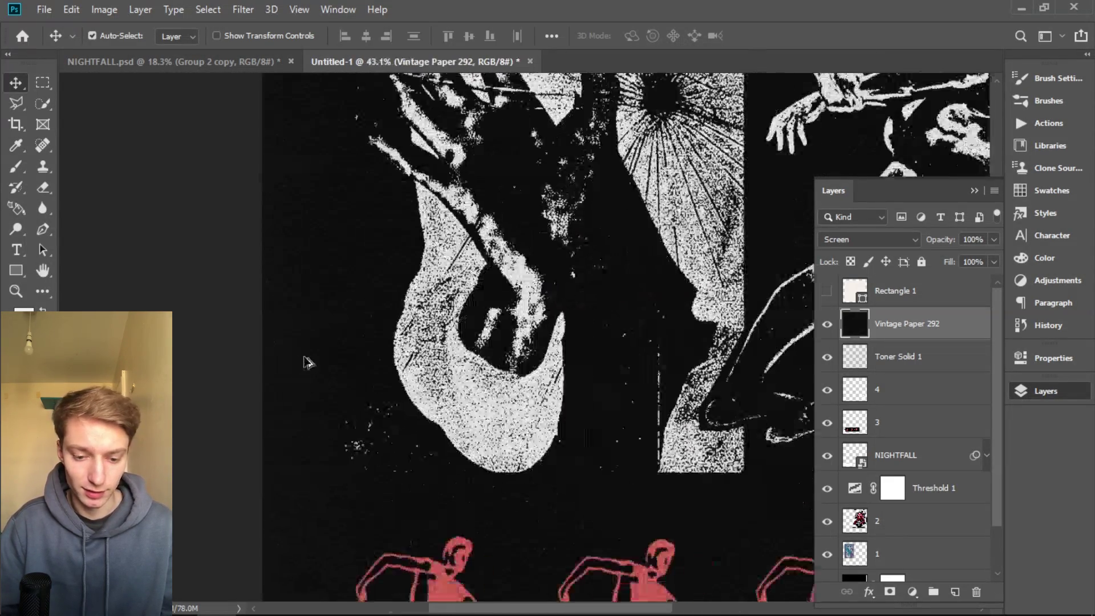
{"action": "scroll", "coordinate": [304, 362], "scroll_direction": "down", "scroll_amount": 5}
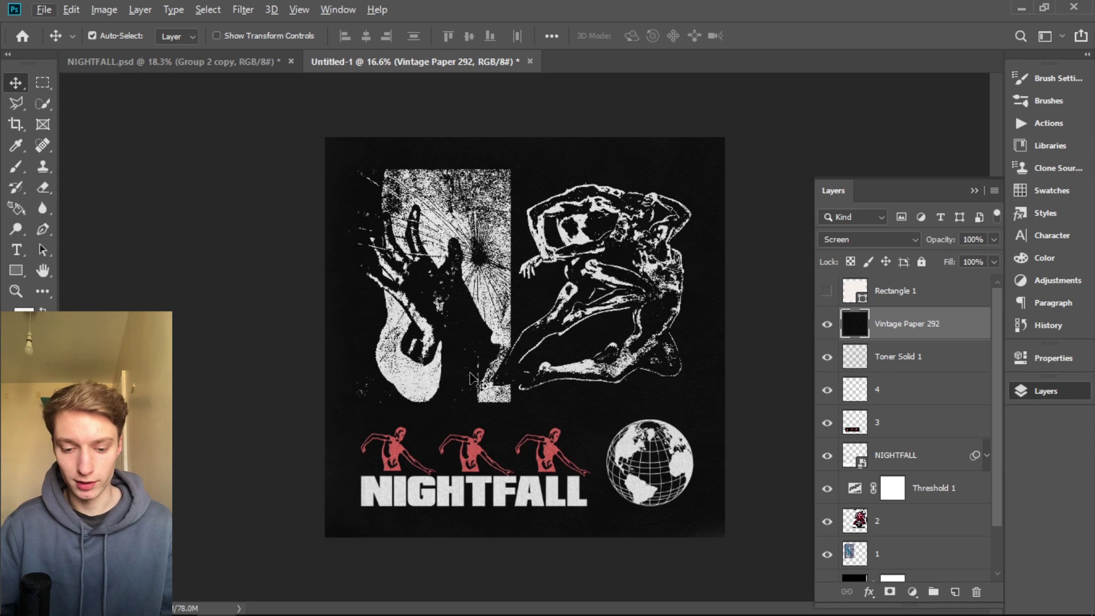
{"action": "scroll", "coordinate": [474, 379], "scroll_direction": "up", "scroll_amount": 1}
Group all layers from Vintage Paper 292 down to Color Fill 1, leaving out Rectangle 1 and the Background
{"action": "scroll", "coordinate": [901, 399], "scroll_direction": "down", "scroll_amount": 2}
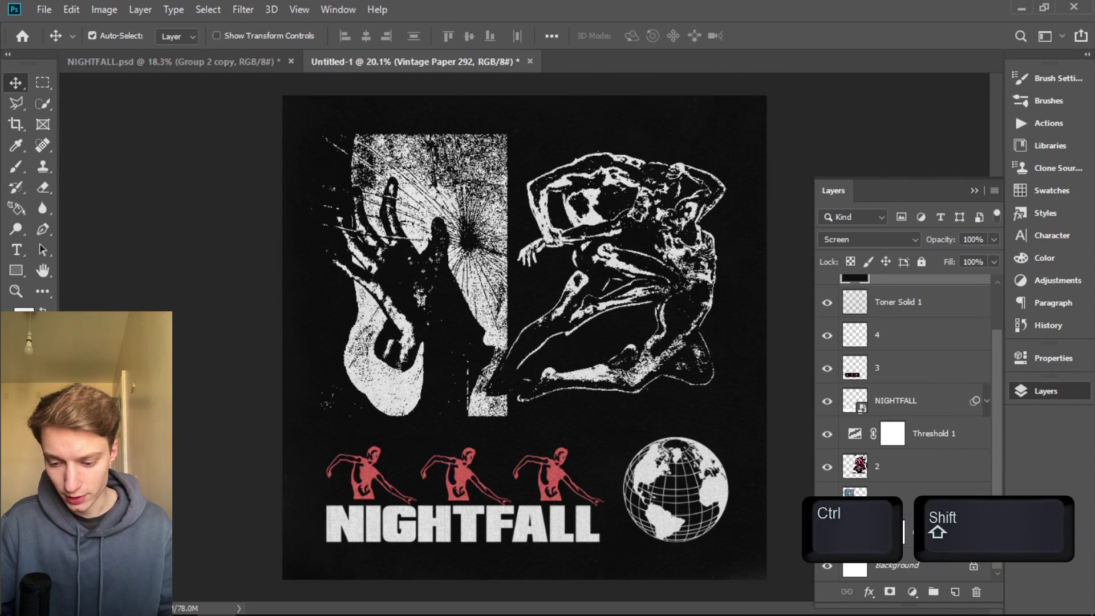
{"action": "left_click", "coordinate": [938, 543], "text": "shift"}
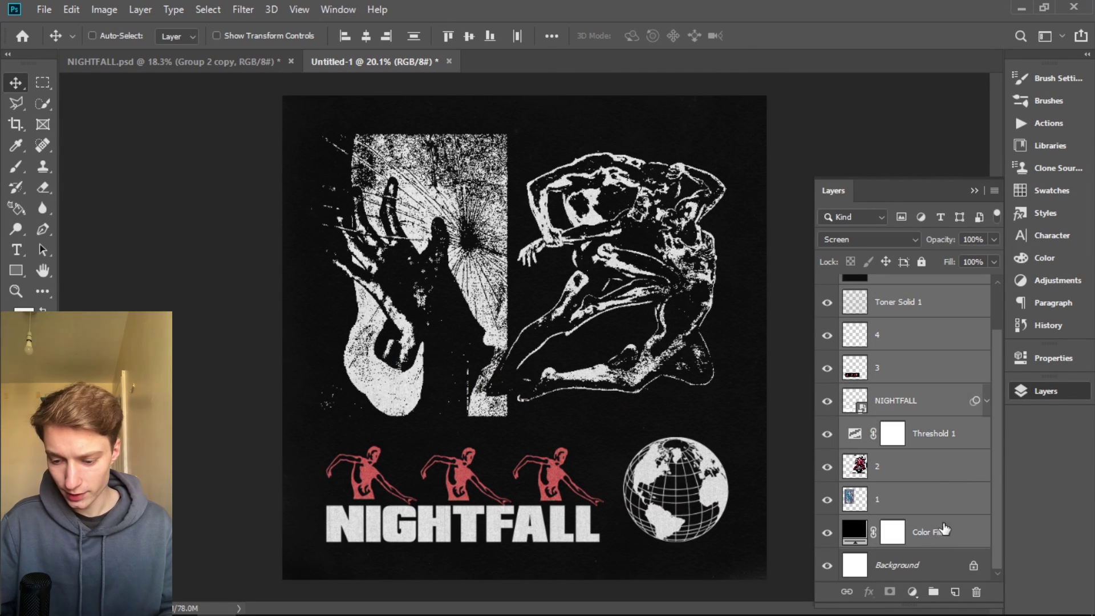
{"action": "scroll", "coordinate": [903, 502], "scroll_direction": "up", "scroll_amount": 2}
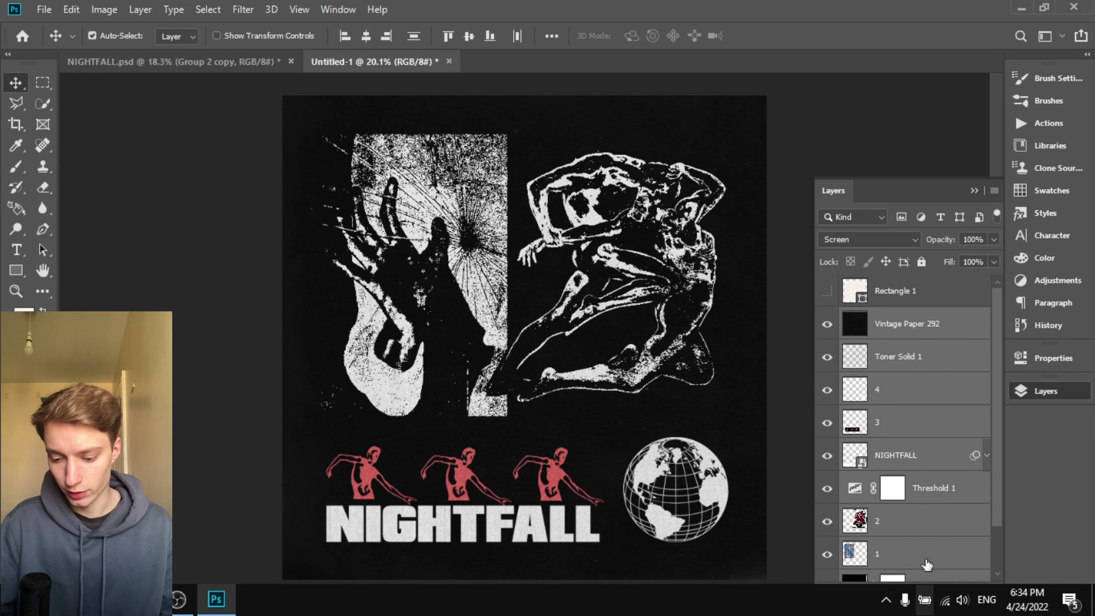
{"action": "left_click", "coordinate": [933, 591]}
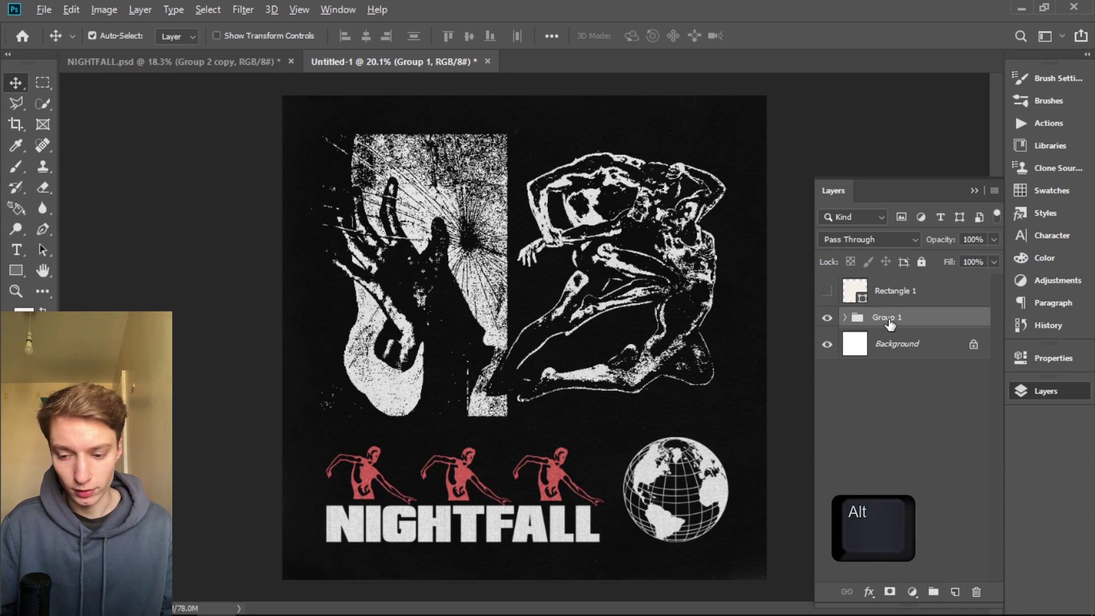
Duplicate Group 1 above the original and convert the copy to a smart object
{"action": "left_click_drag", "start_coordinate": [888, 321], "coordinate": [890, 302]}
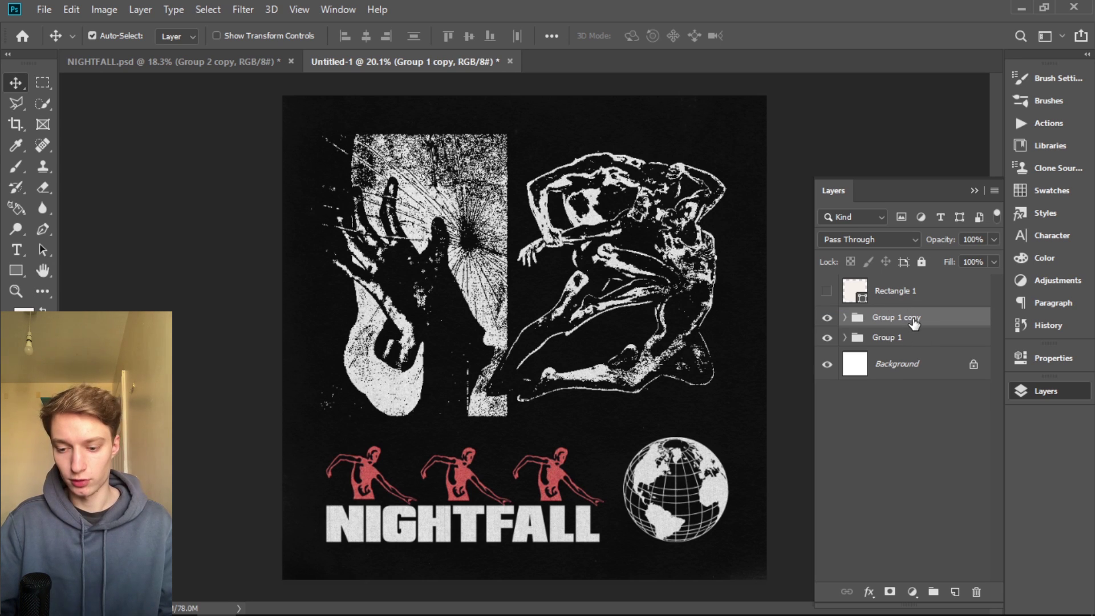
{"action": "left_click", "coordinate": [995, 192]}
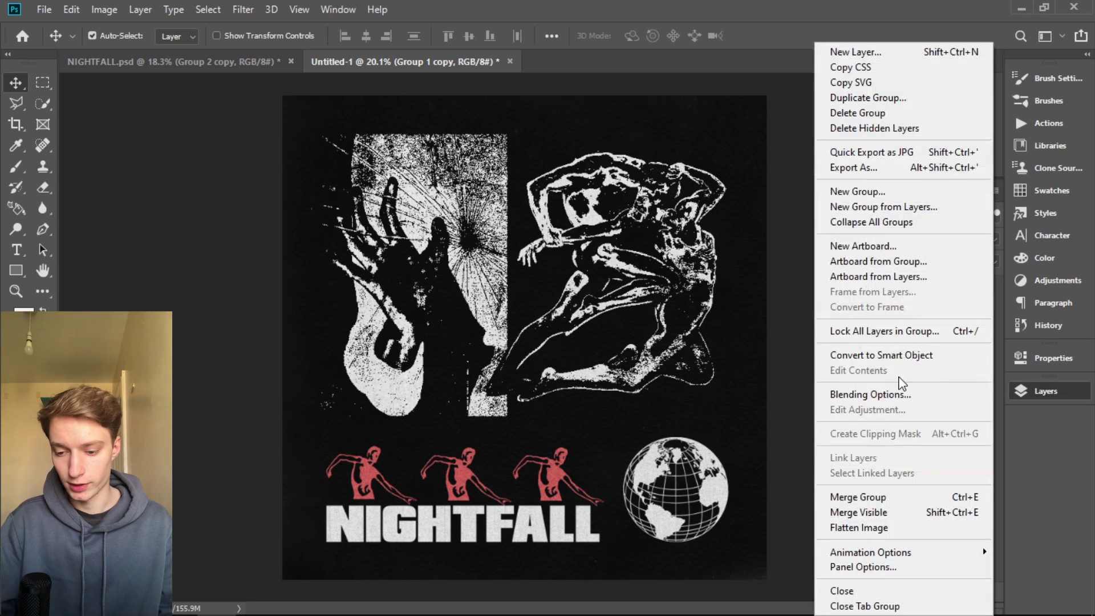
{"action": "left_click", "coordinate": [902, 356]}
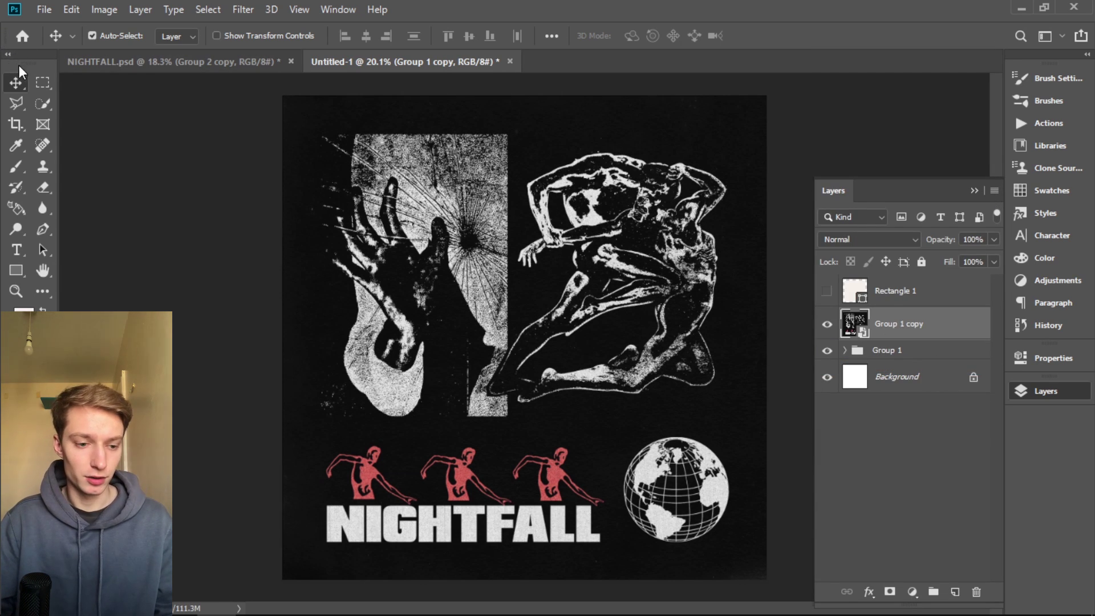
{"action": "scroll", "coordinate": [401, 268], "scroll_direction": "up", "scroll_amount": 9}
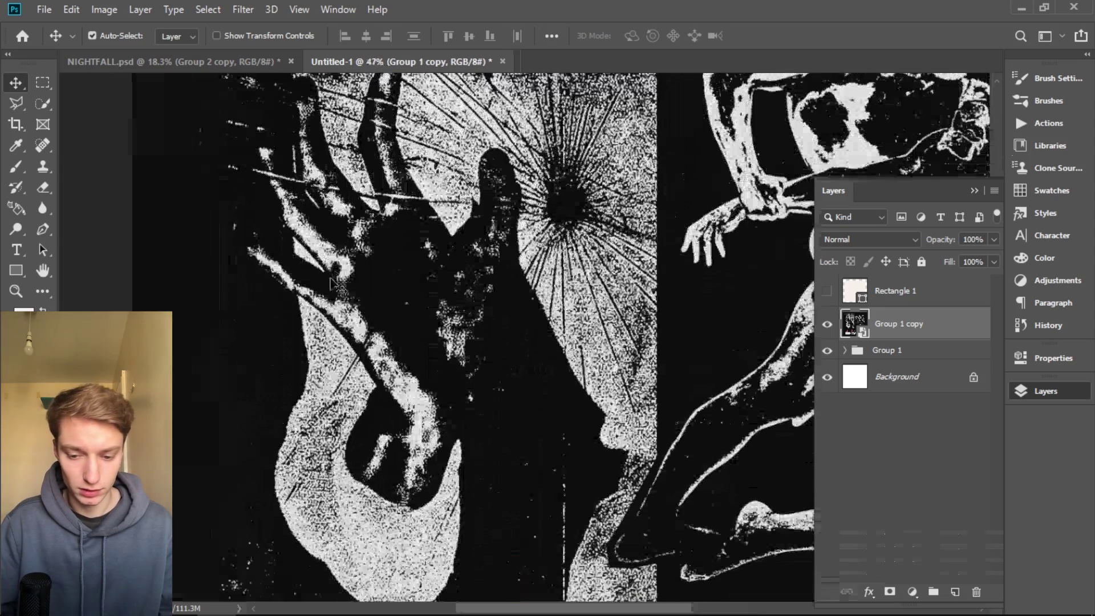
{"action": "scroll", "coordinate": [358, 244], "scroll_direction": "down", "scroll_amount": 8}
{"action": "scroll", "coordinate": [359, 244], "scroll_direction": "down", "scroll_amount": 1}
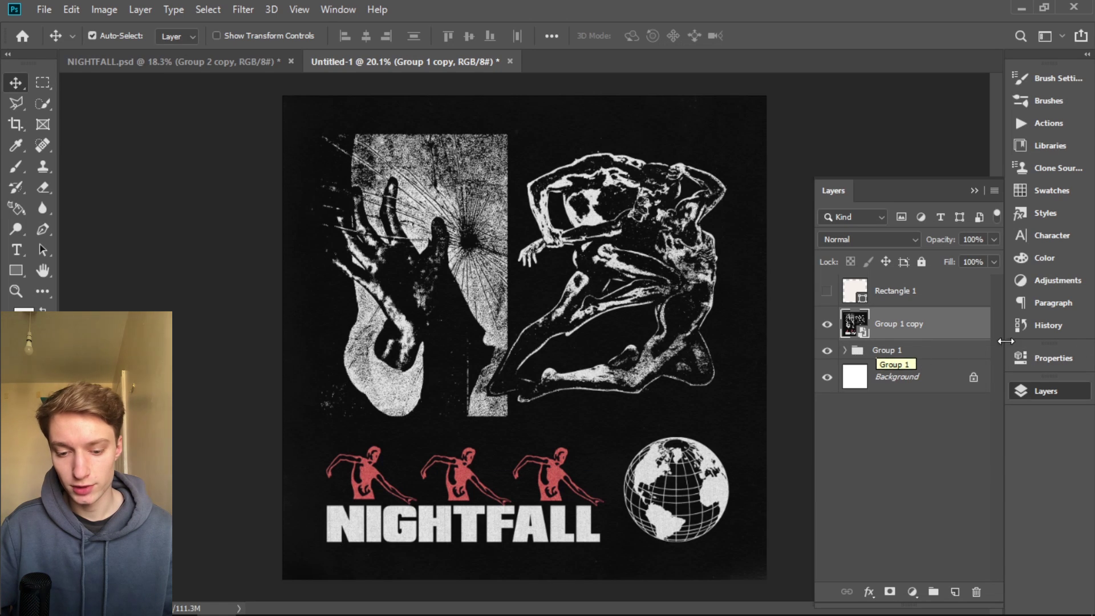
Try inverting the Group 1 copy smart object, undo it, and look through the original layers kept inside Group 1
{"action": "key", "text": "ctrl+i"}
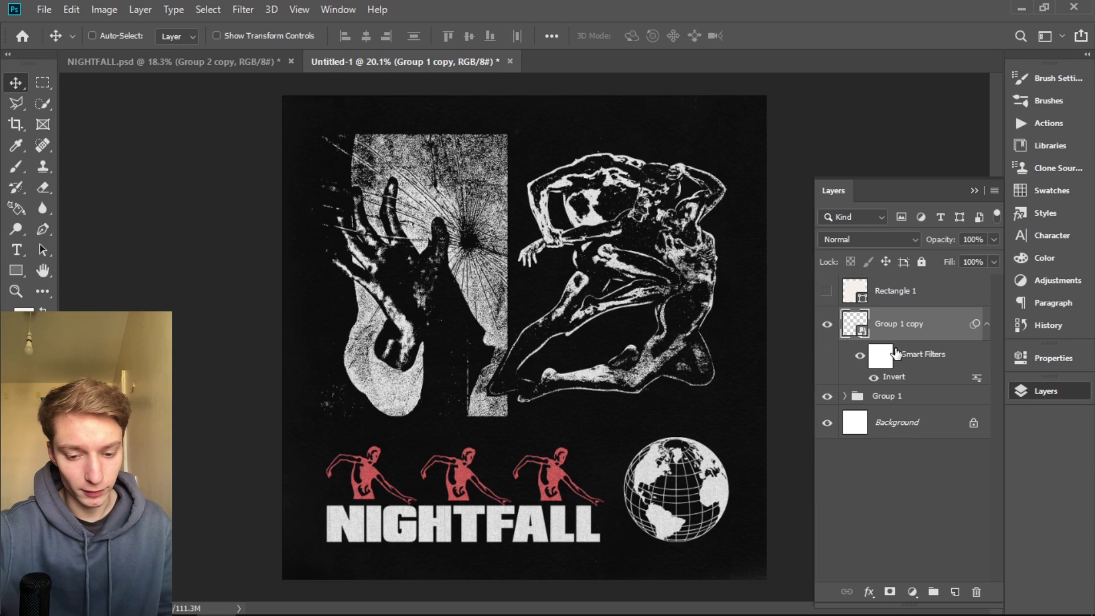
{"action": "key", "text": "ctrl+z"}
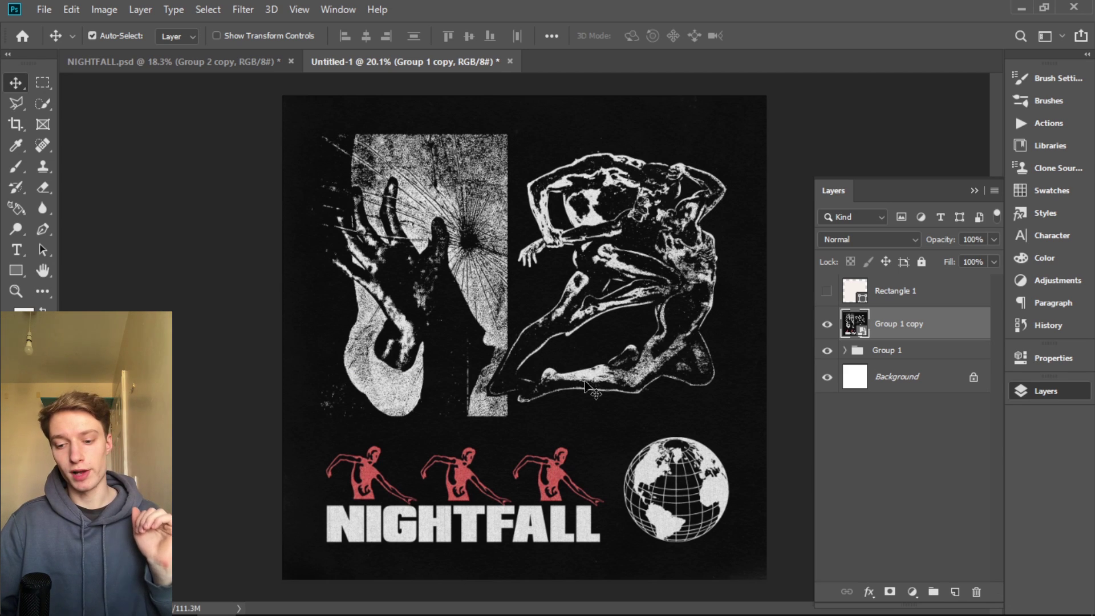
{"action": "left_click", "coordinate": [844, 350]}
{"action": "scroll", "coordinate": [923, 404], "scroll_direction": "down", "scroll_amount": 3}
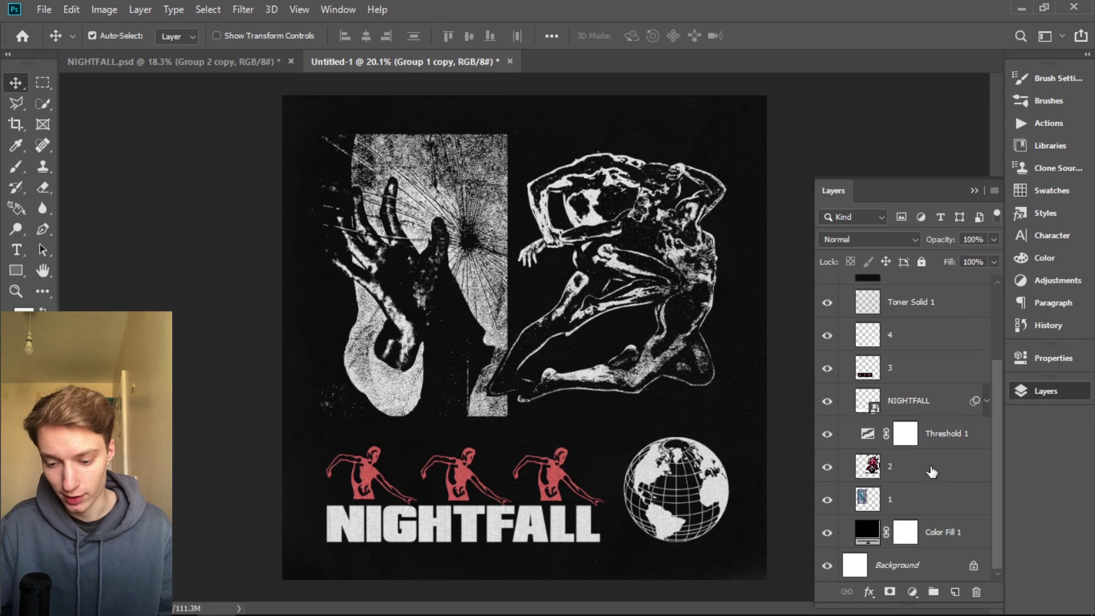
{"action": "scroll", "coordinate": [852, 371], "scroll_direction": "up", "scroll_amount": 3}
{"action": "left_click", "coordinate": [846, 352]}
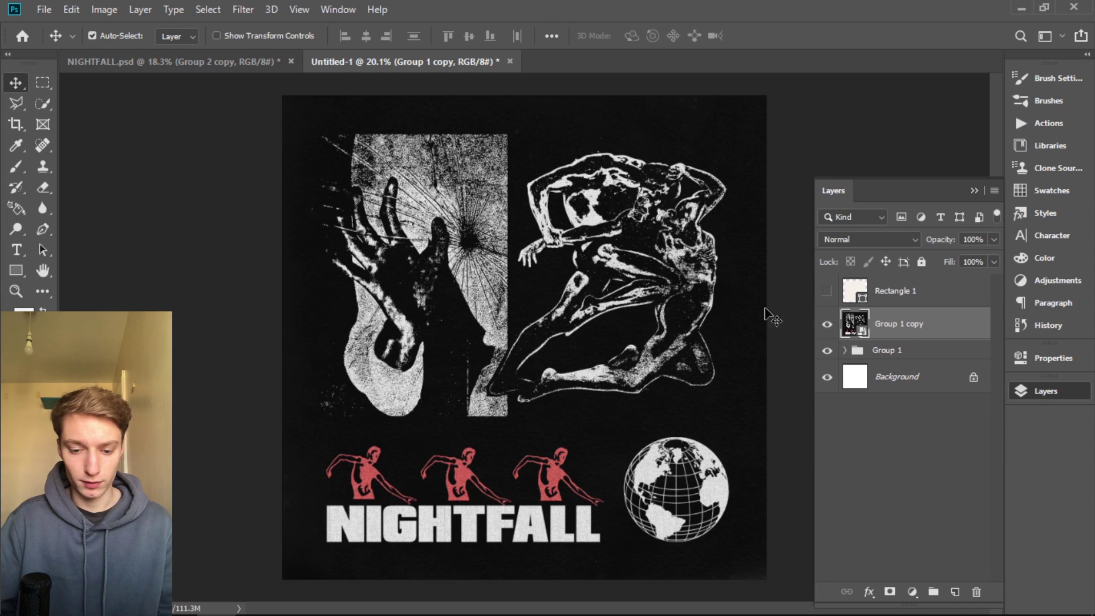
Try a Curves contrast adjustment on Group 1 copy with an RGB point at input 90, output 96, and discard it
{"action": "key", "text": "ctrl+m"}
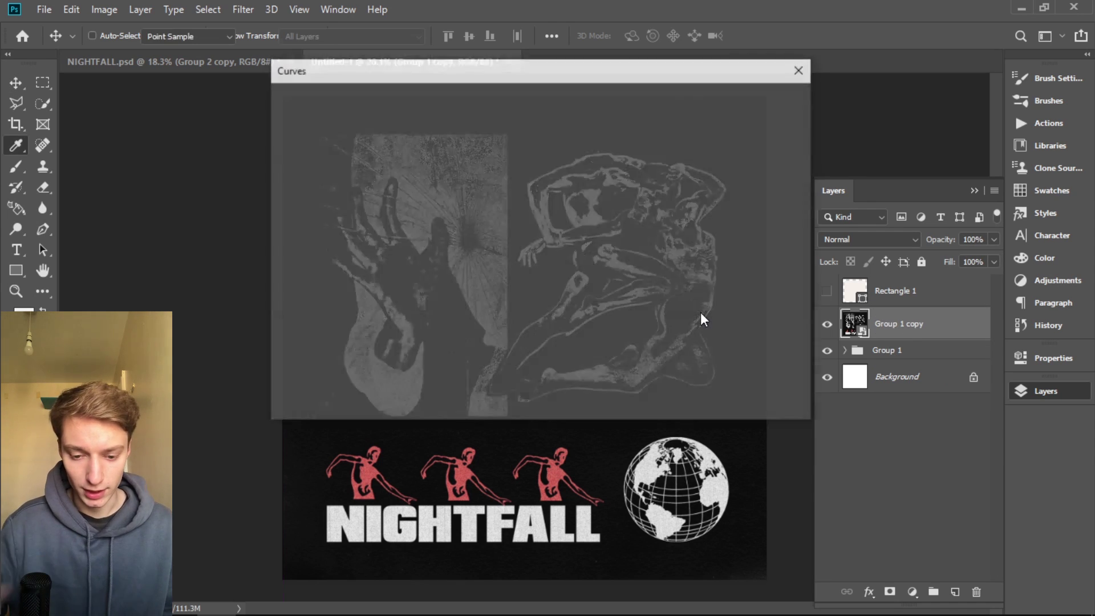
{"action": "left_click_drag", "start_coordinate": [614, 71], "coordinate": [1076, 41]}
{"action": "left_click_drag", "start_coordinate": [863, 270], "coordinate": [858, 287]}
{"action": "left_click_drag", "start_coordinate": [893, 252], "coordinate": [887, 245]}
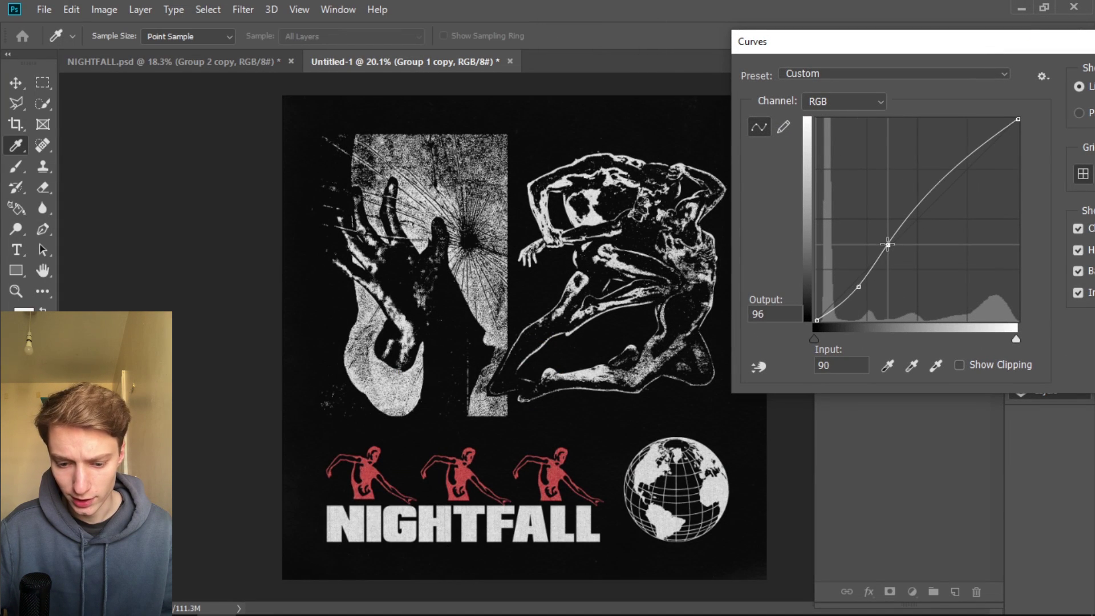
{"action": "left_click_drag", "start_coordinate": [1041, 53], "coordinate": [622, 105]}
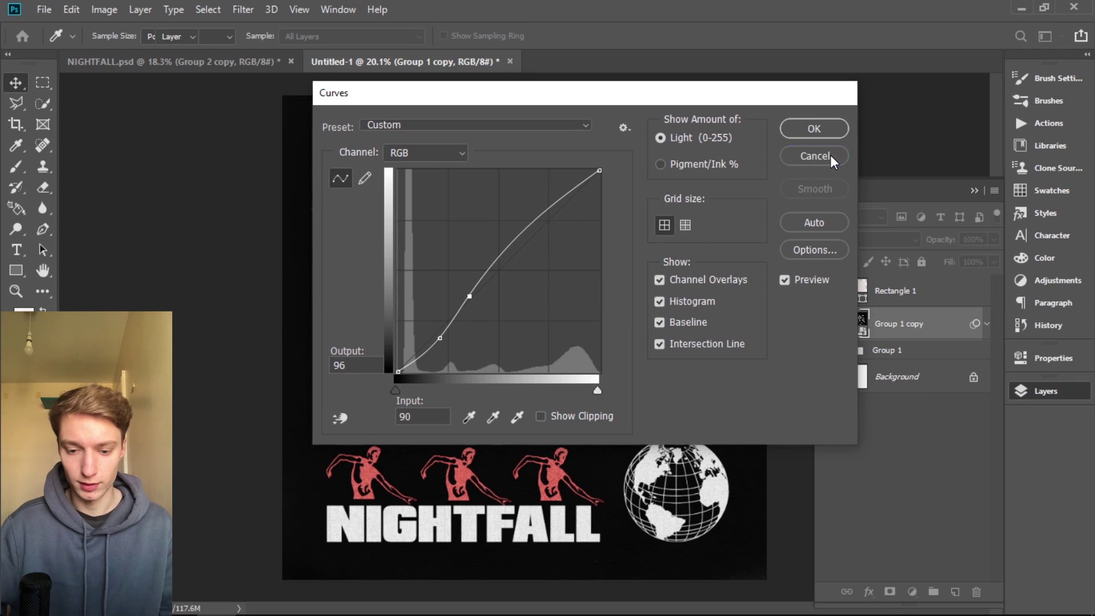
{"action": "left_click", "coordinate": [831, 155]}
Try a Hue/Saturation shift on Group 1 copy that turns the red figures yellow, and discard it
{"action": "key", "text": "ctrl+u"}
{"action": "key", "text": "Escape"}
{"action": "key", "text": "v"}
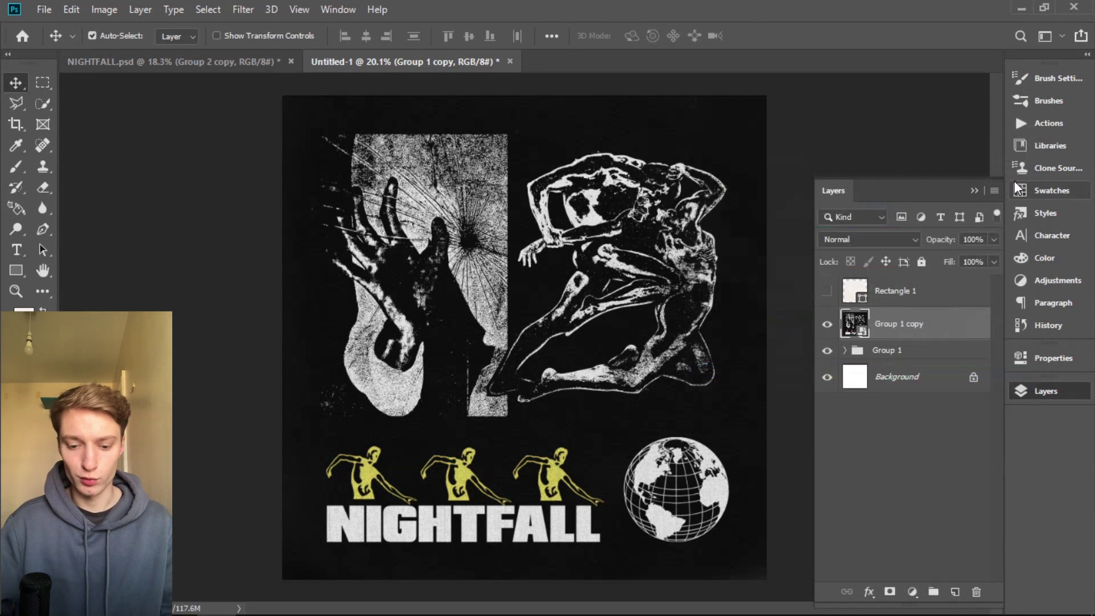
Add 5% monochromatic Gaussian noise to the Group 1 copy smart object
{"action": "scroll", "coordinate": [495, 326], "scroll_direction": "up", "scroll_amount": 5, "text": "alt"}
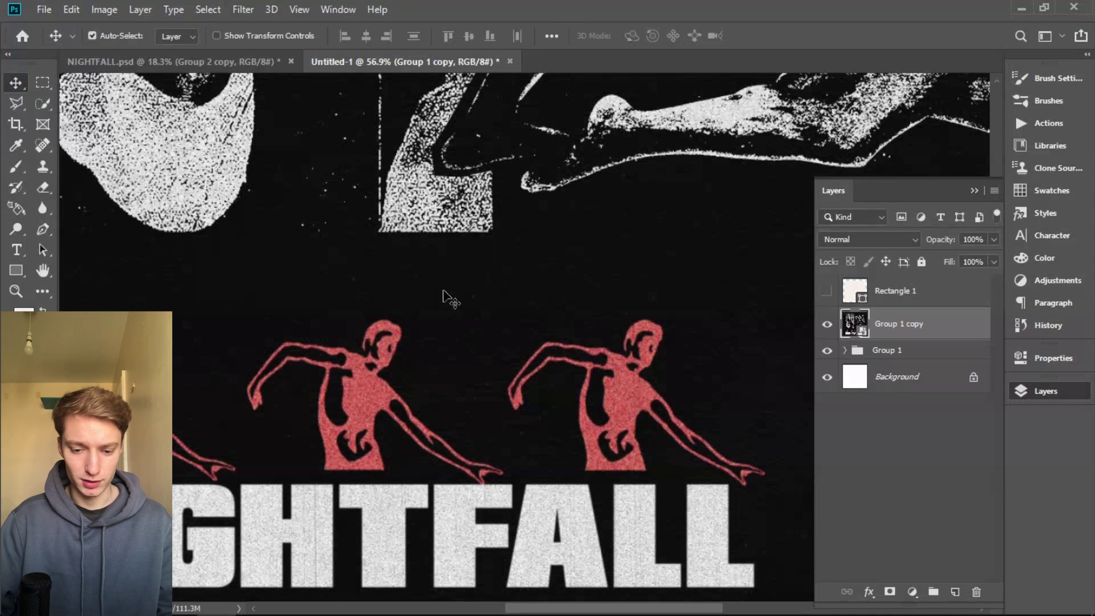
{"action": "scroll", "coordinate": [484, 298], "scroll_direction": "down", "scroll_amount": 5}
{"action": "left_click", "coordinate": [242, 9]}
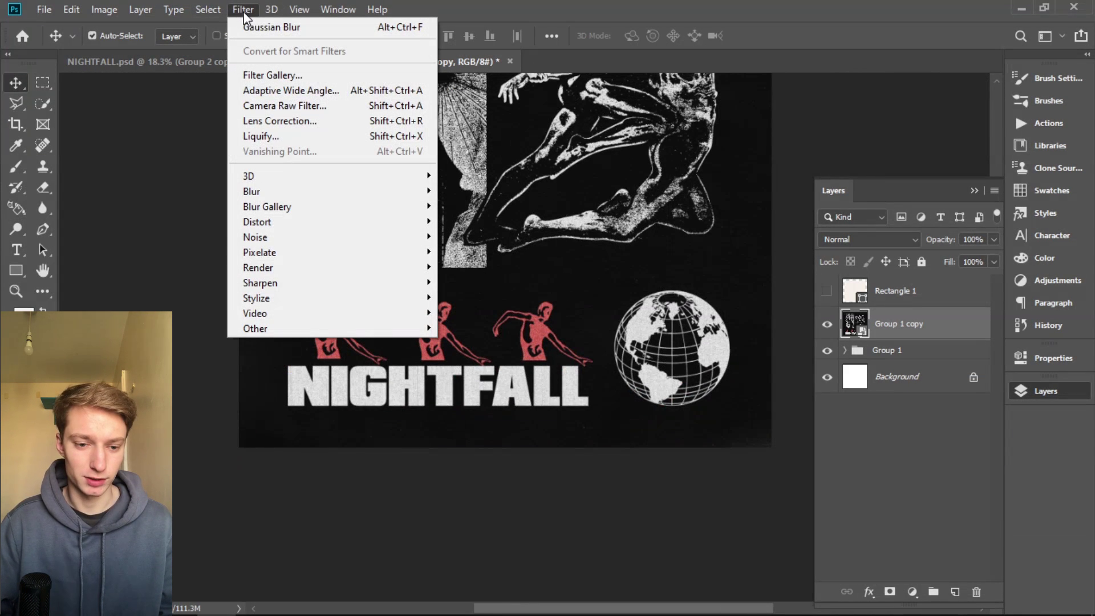
{"action": "mouse_move", "coordinate": [276, 237]}
{"action": "left_click", "coordinate": [475, 236]}
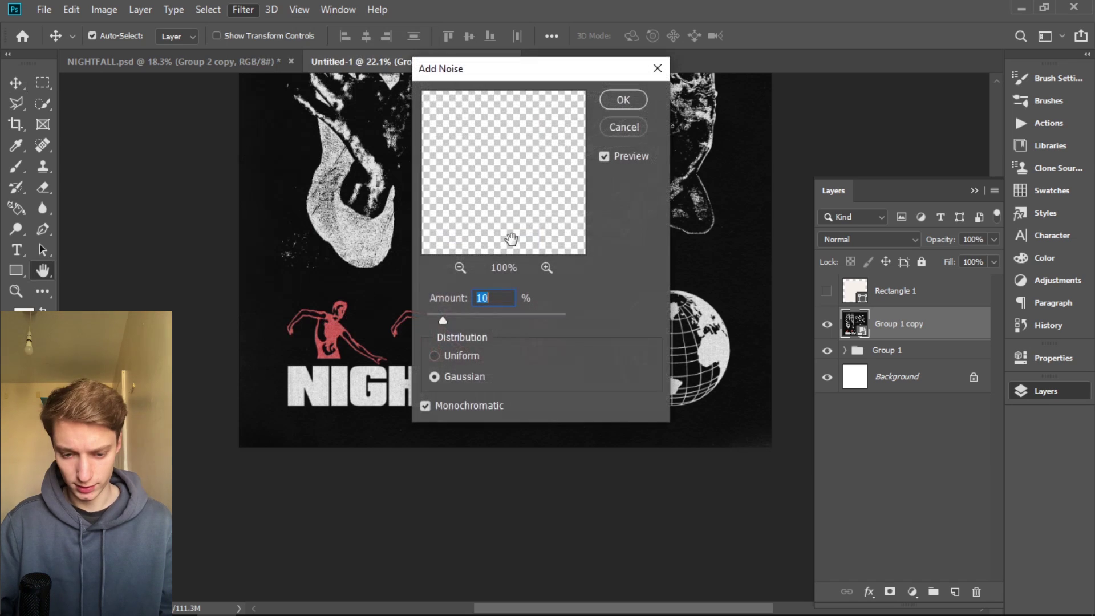
{"action": "left_click_drag", "start_coordinate": [510, 73], "coordinate": [696, 71]}
{"action": "type", "text": "5"}
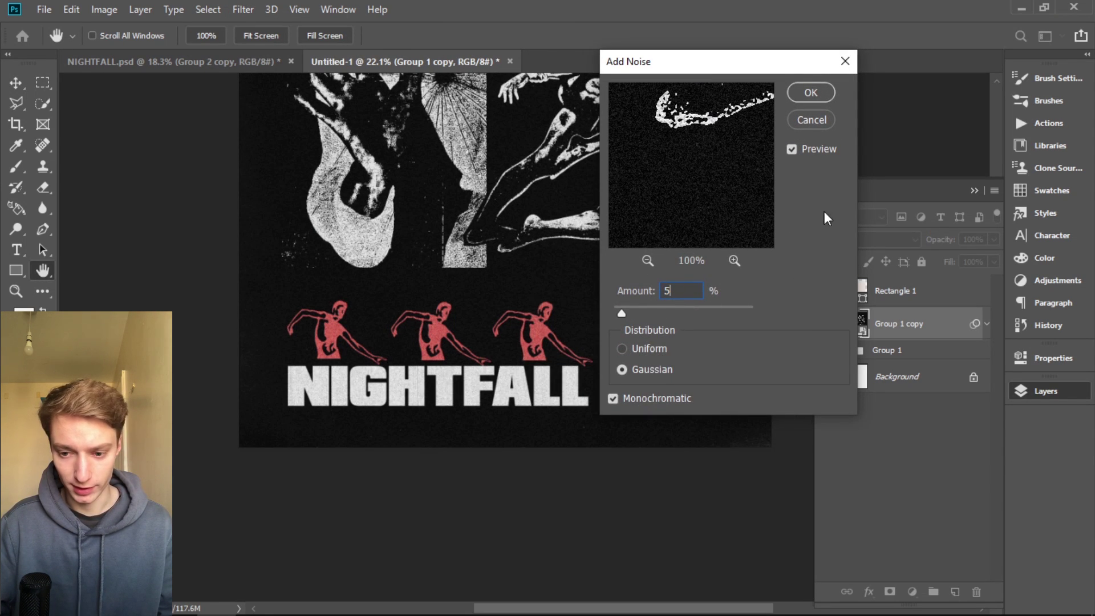
{"action": "left_click", "coordinate": [811, 93]}
View the whole graphic and compare it with the original NIGHTFALL.psd document
{"action": "key", "text": "ctrl+0"}
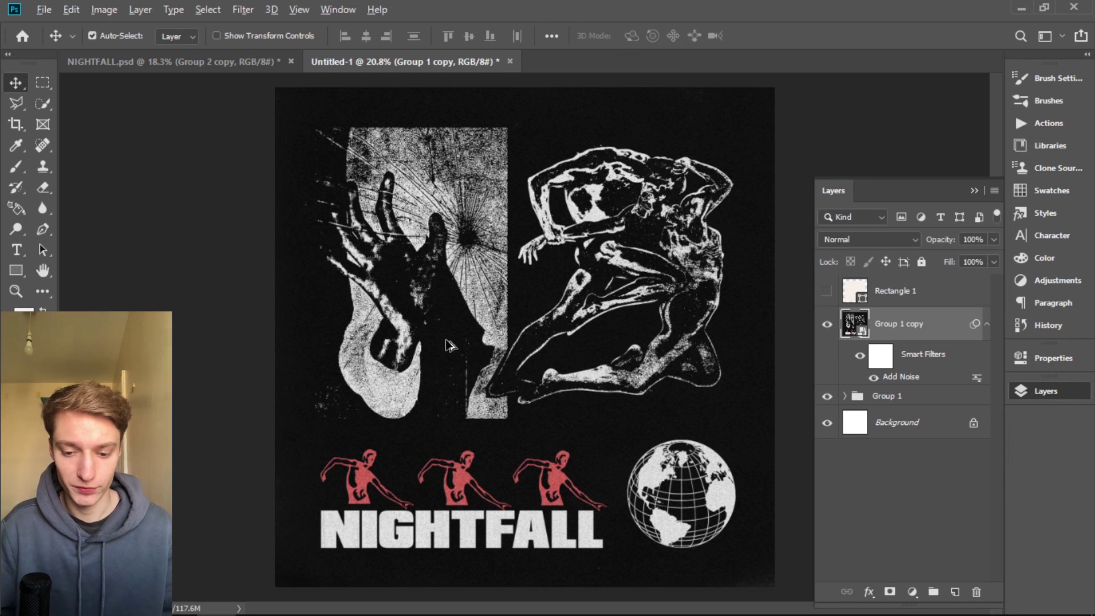
{"action": "left_click", "coordinate": [171, 61]}
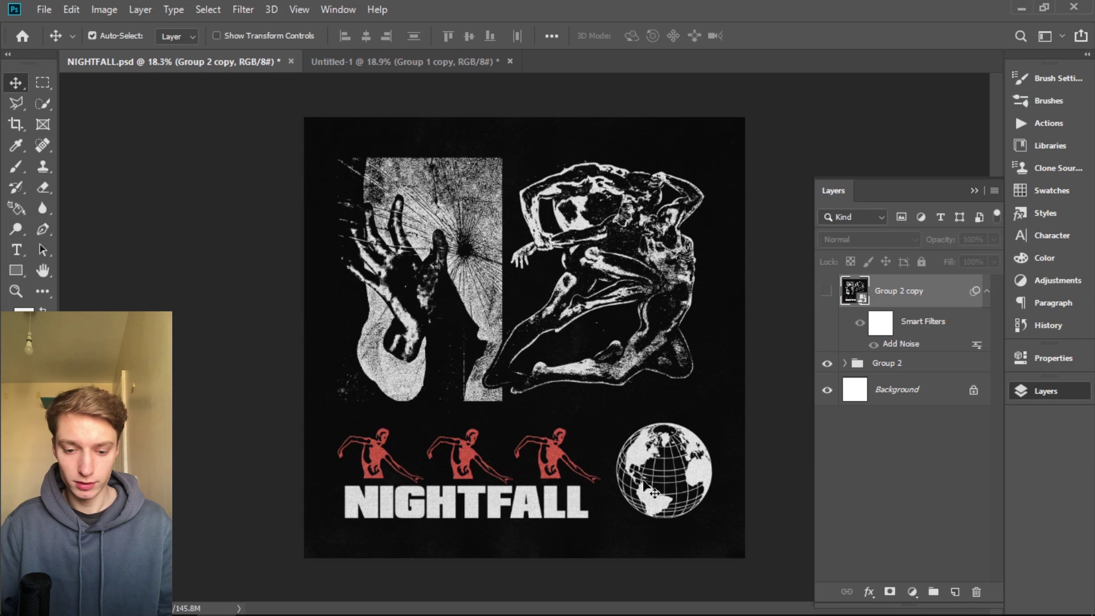
{"action": "key", "text": "ctrl+Tab"}
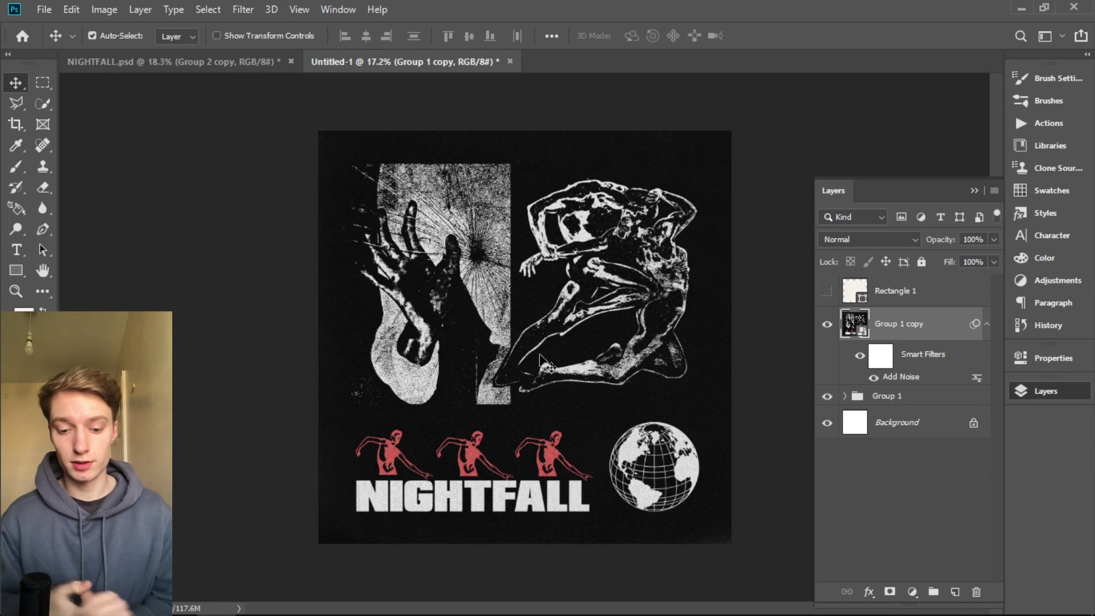